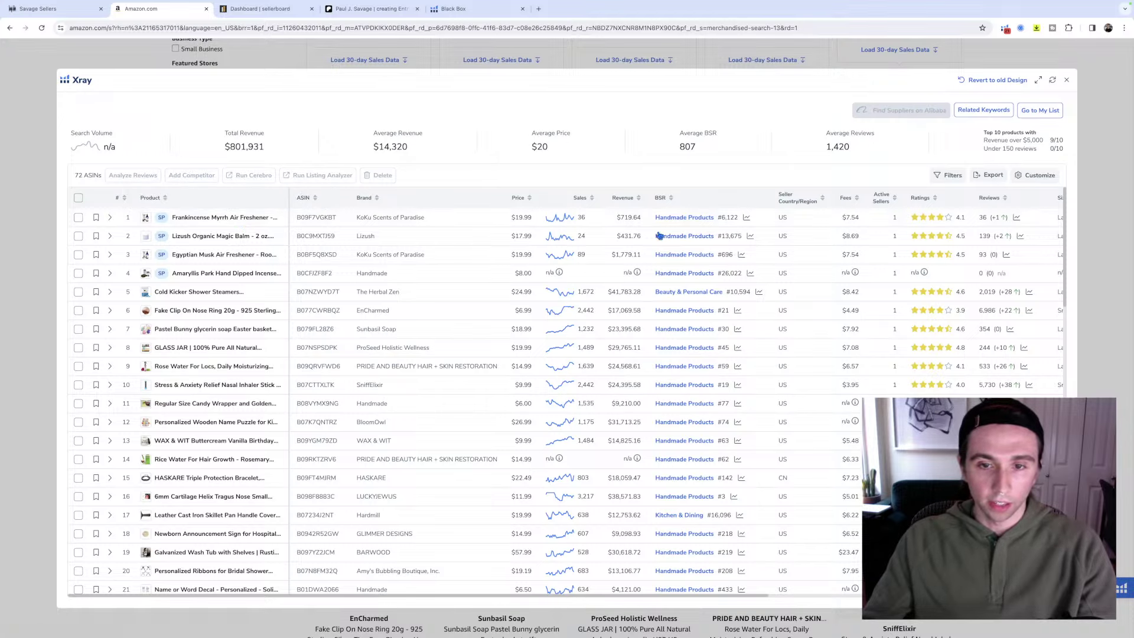
Open the Cold Kicker Shower Steamers listing from the Xray product table.
scroll(603, 245, down, 1)
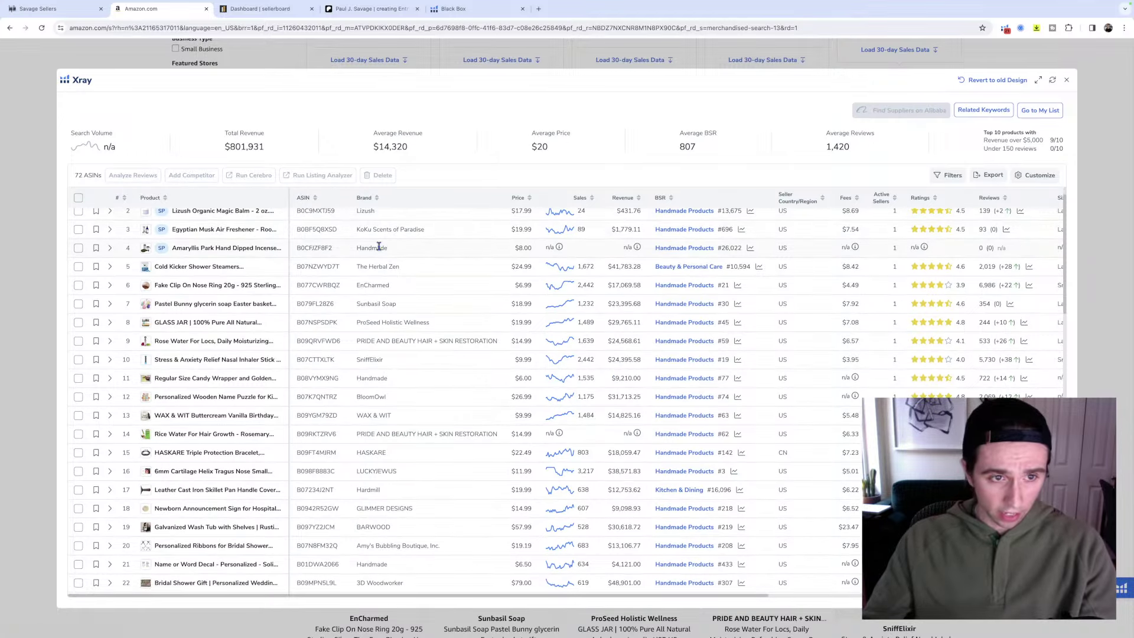
scroll(378, 247, up, 1)
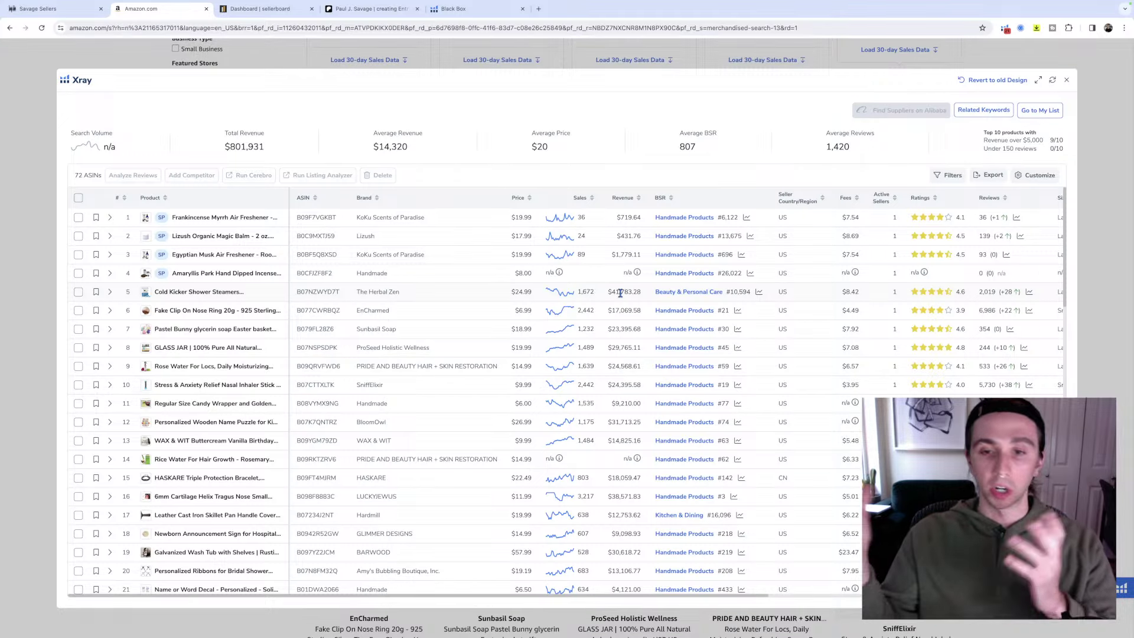
click(199, 293)
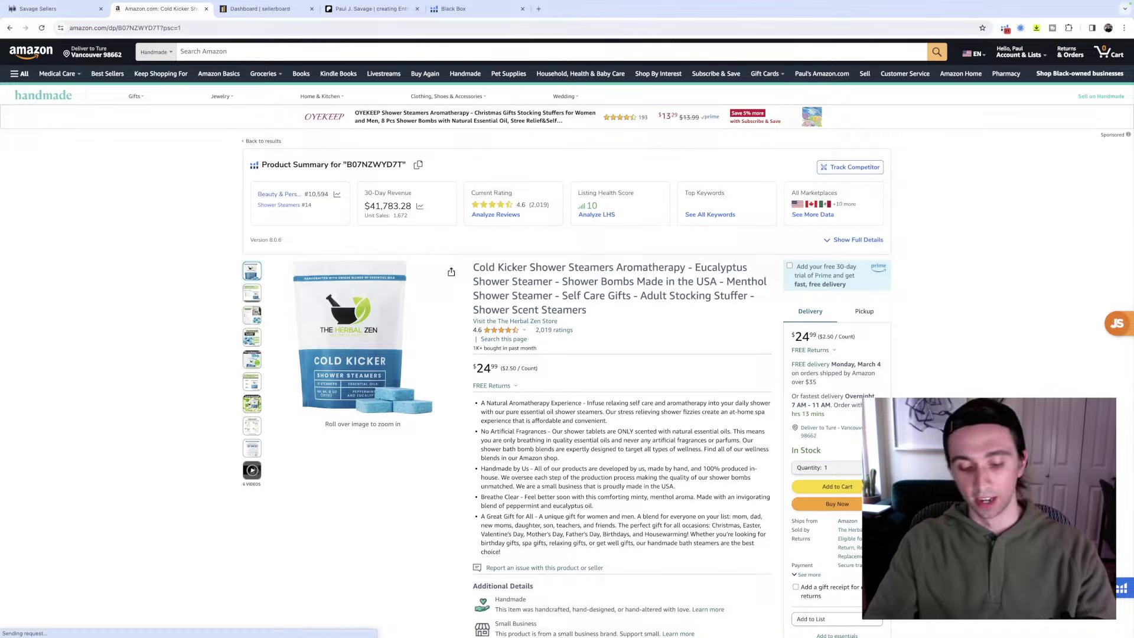
Review the Cold Kicker Shower Steamers listing details and open its second product image in the full-size gallery.
scroll(886, 215, down, 2)
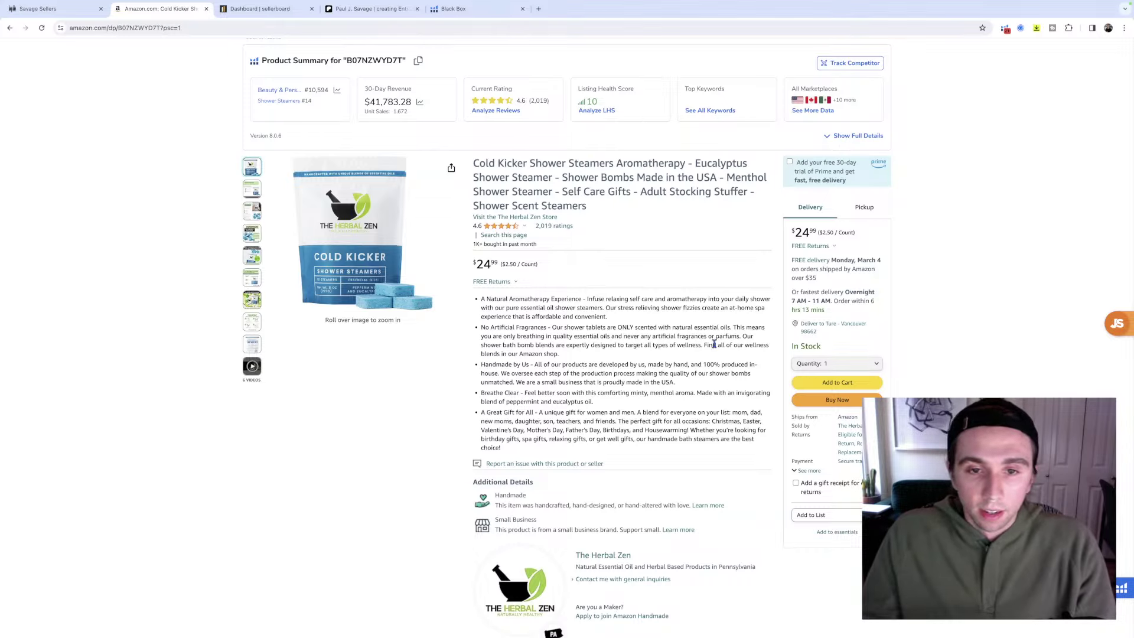
scroll(714, 344, down, 2)
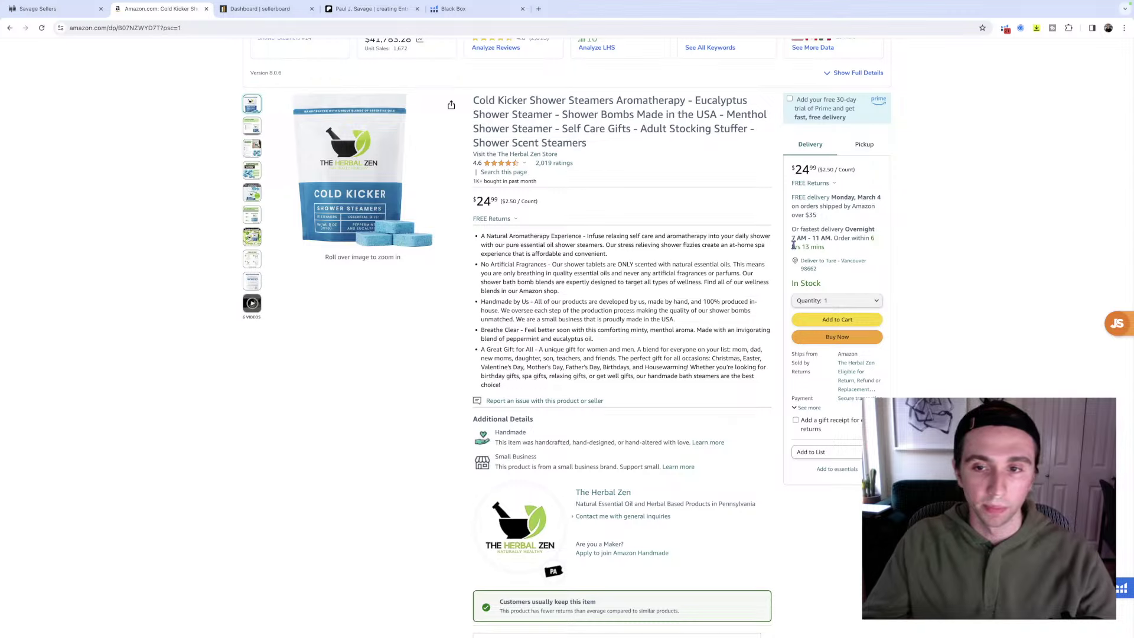
scroll(780, 275, up, 1)
scroll(780, 272, up, 1)
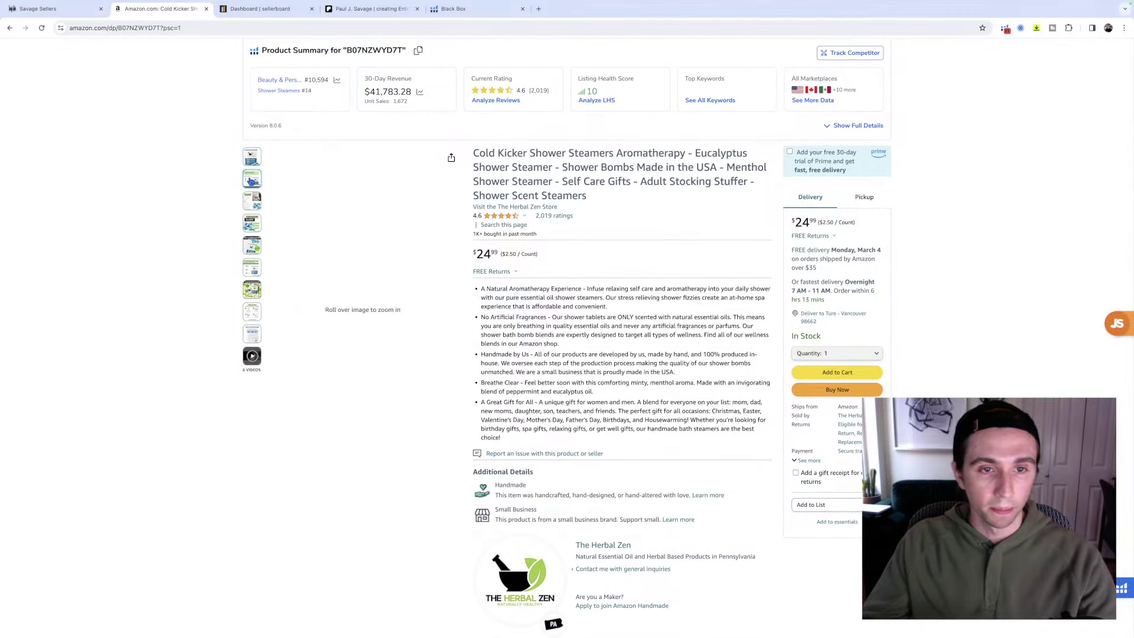
mouse_move(253, 185)
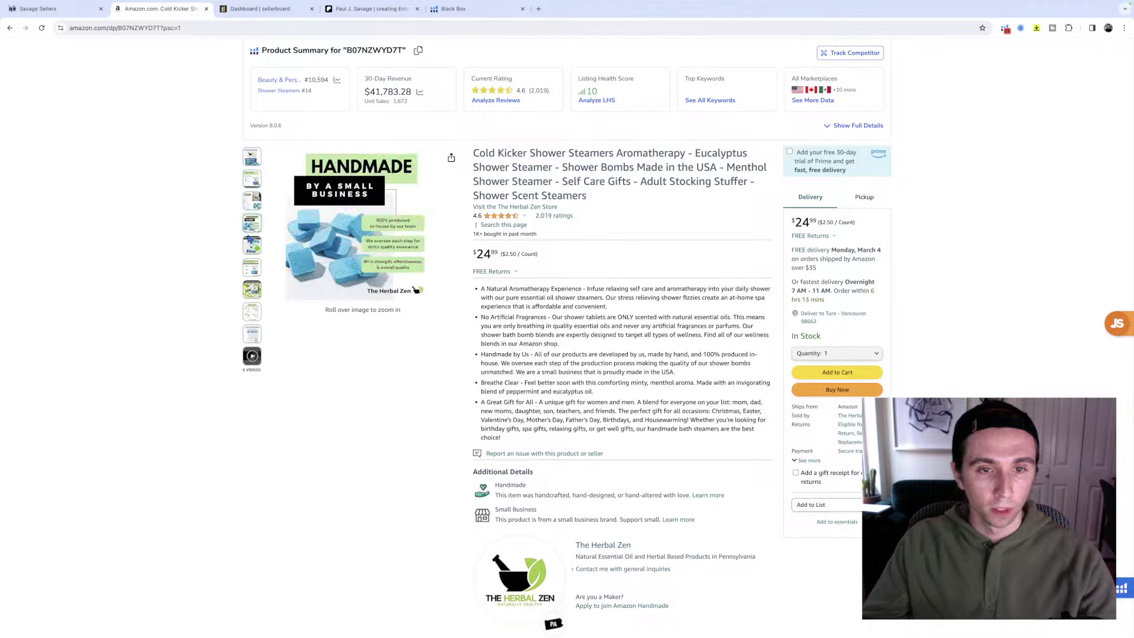
scroll(263, 167, up, 10)
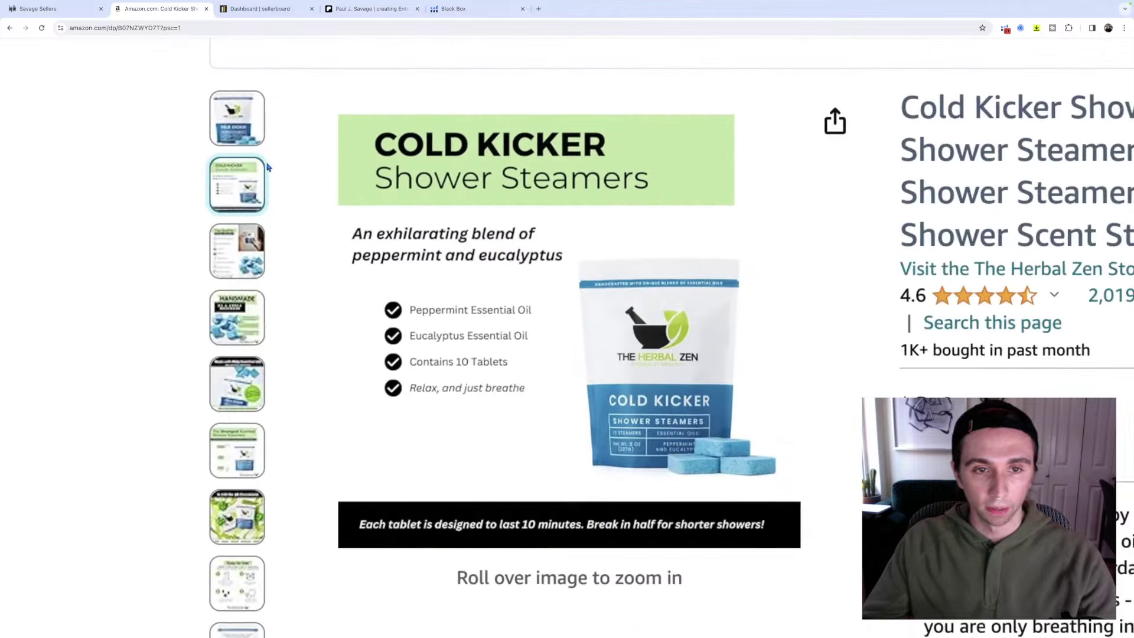
click(364, 239)
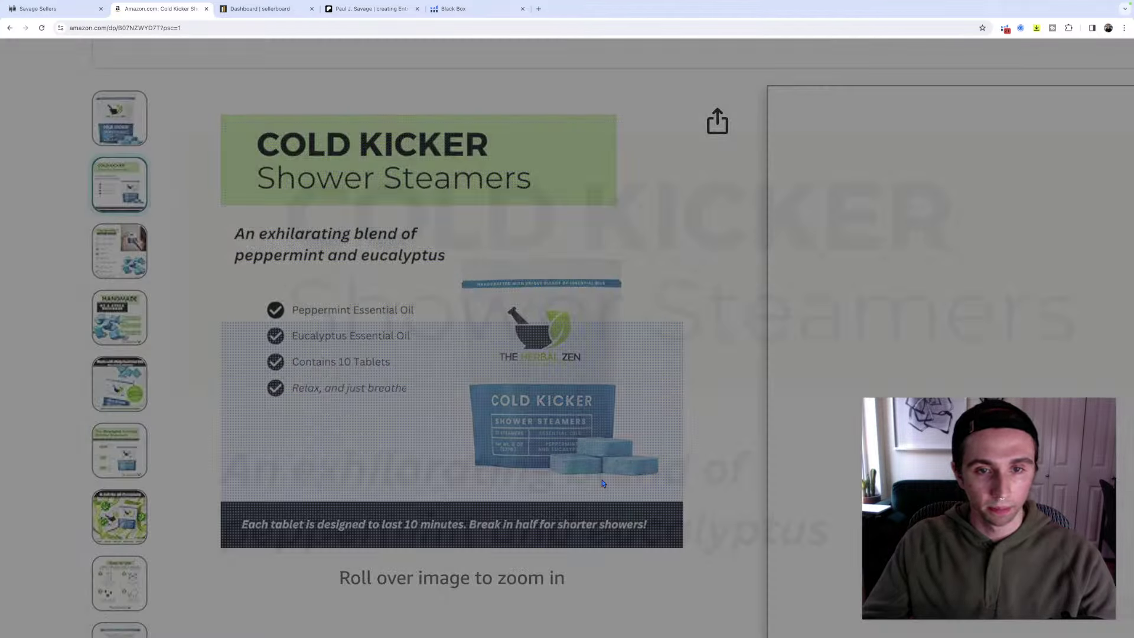
scroll(363, 240, down, 10)
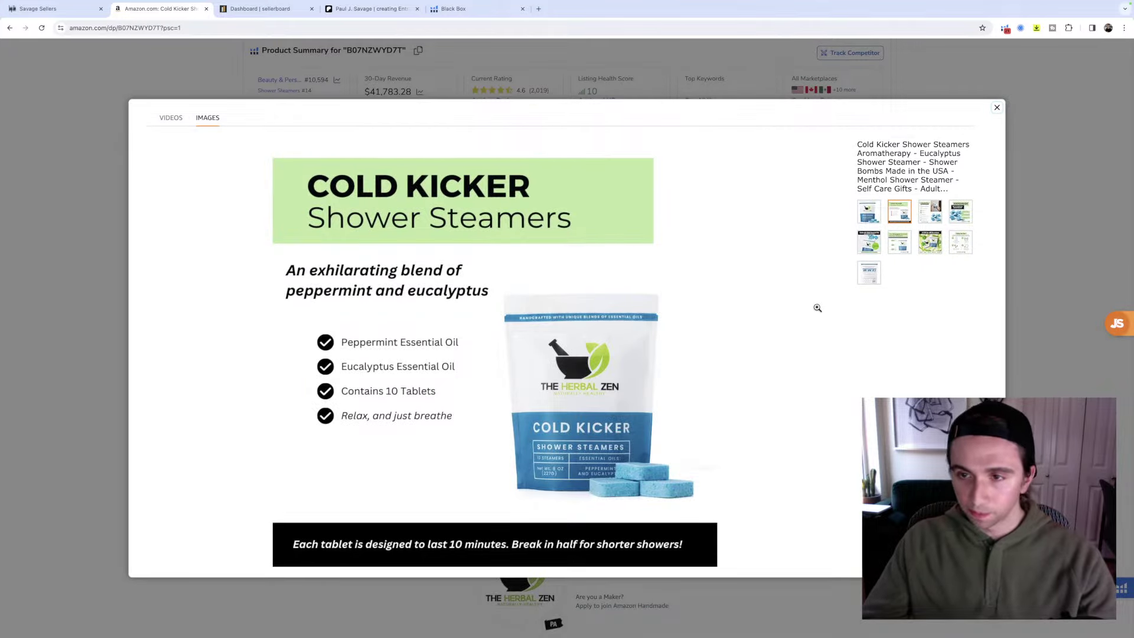
Look through the Cold Kicker listing's product images, from the main pouch photo to the Easy-to-Use instructions, and close the gallery.
click(868, 212)
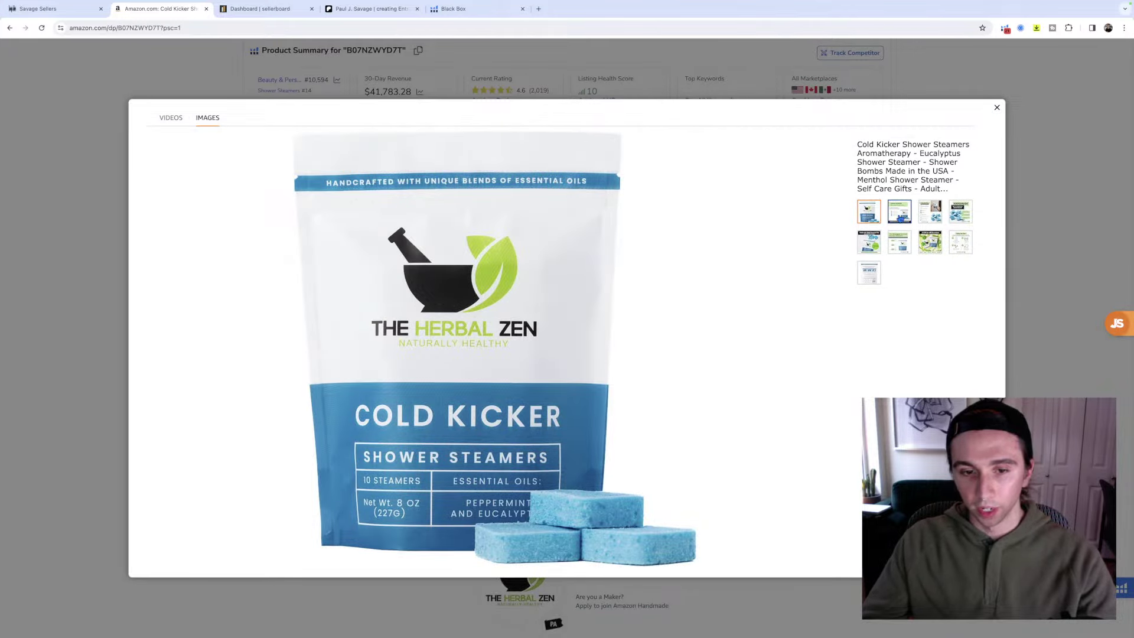
click(900, 219)
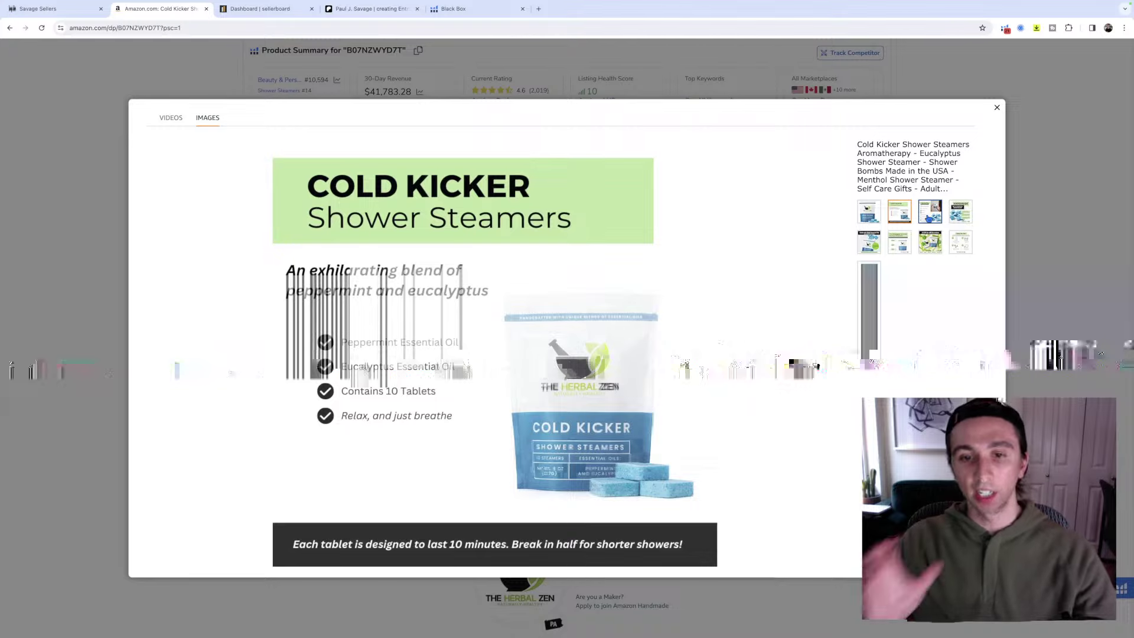
click(930, 211)
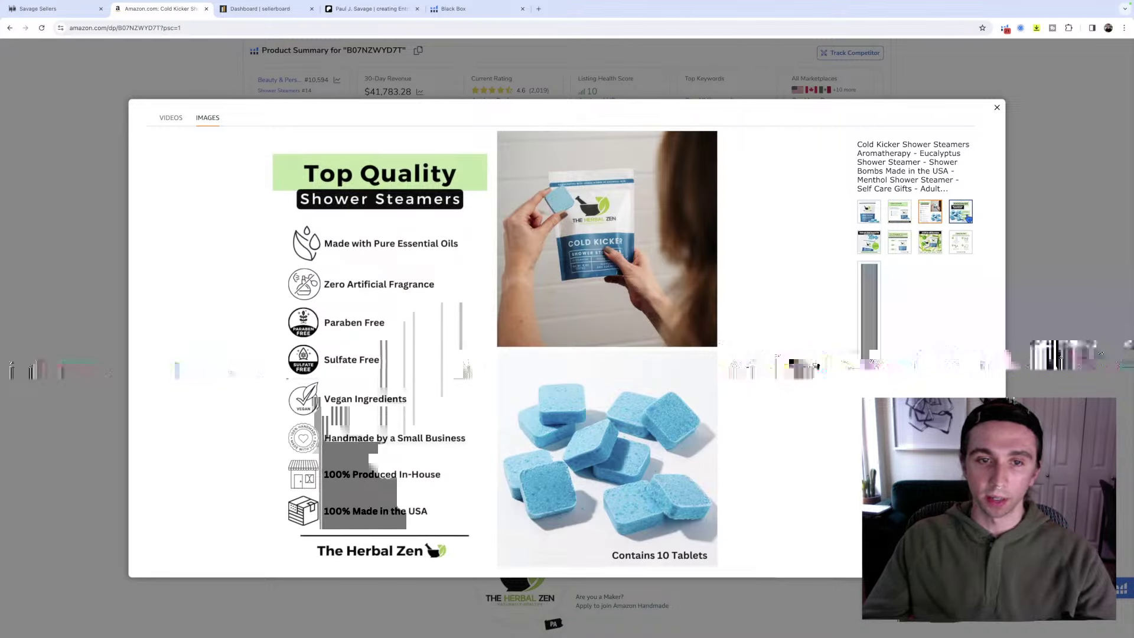
click(961, 212)
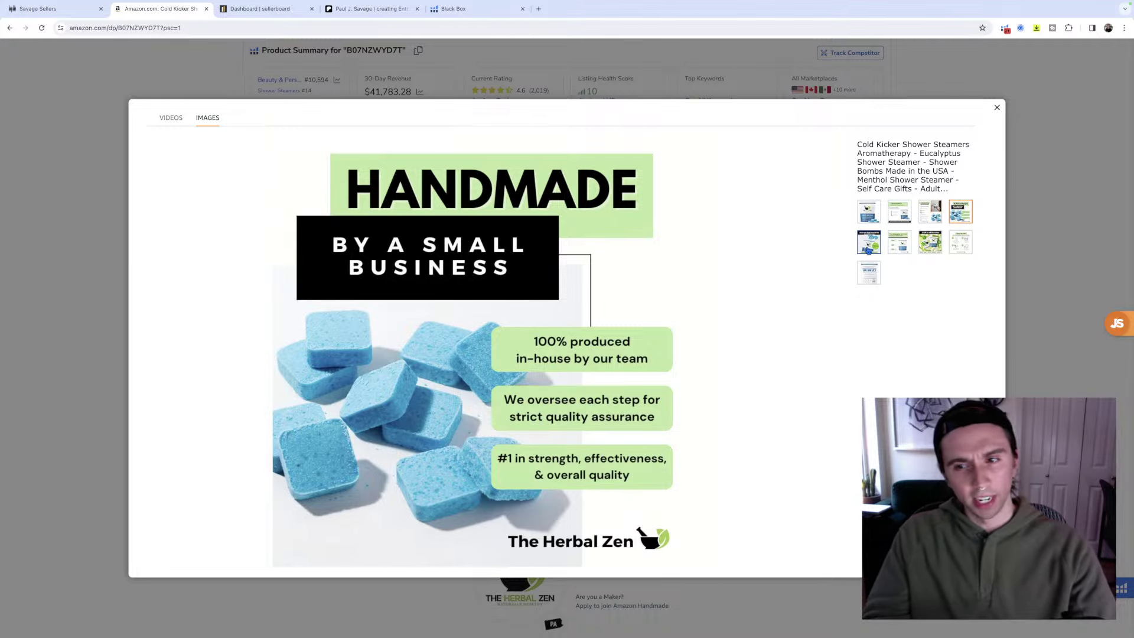
click(899, 248)
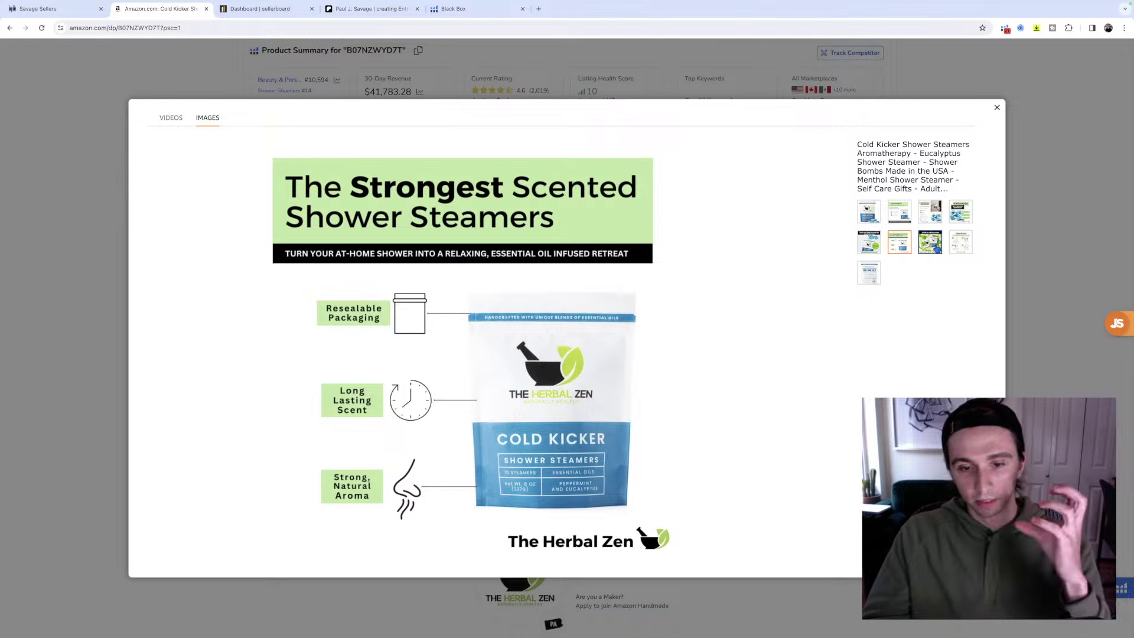
click(932, 245)
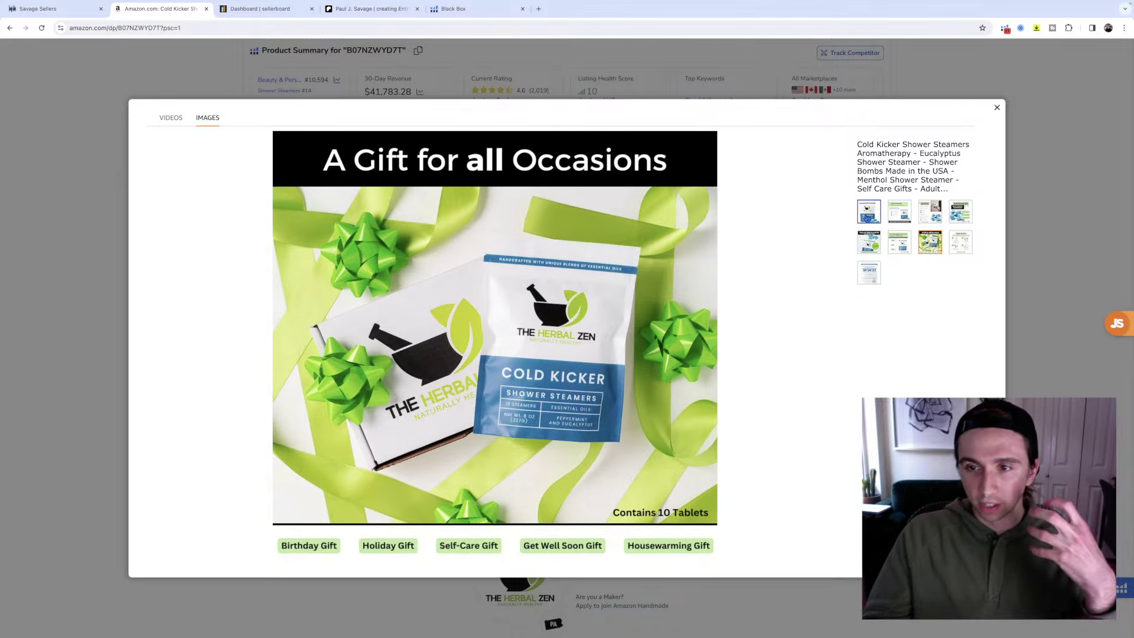
click(869, 213)
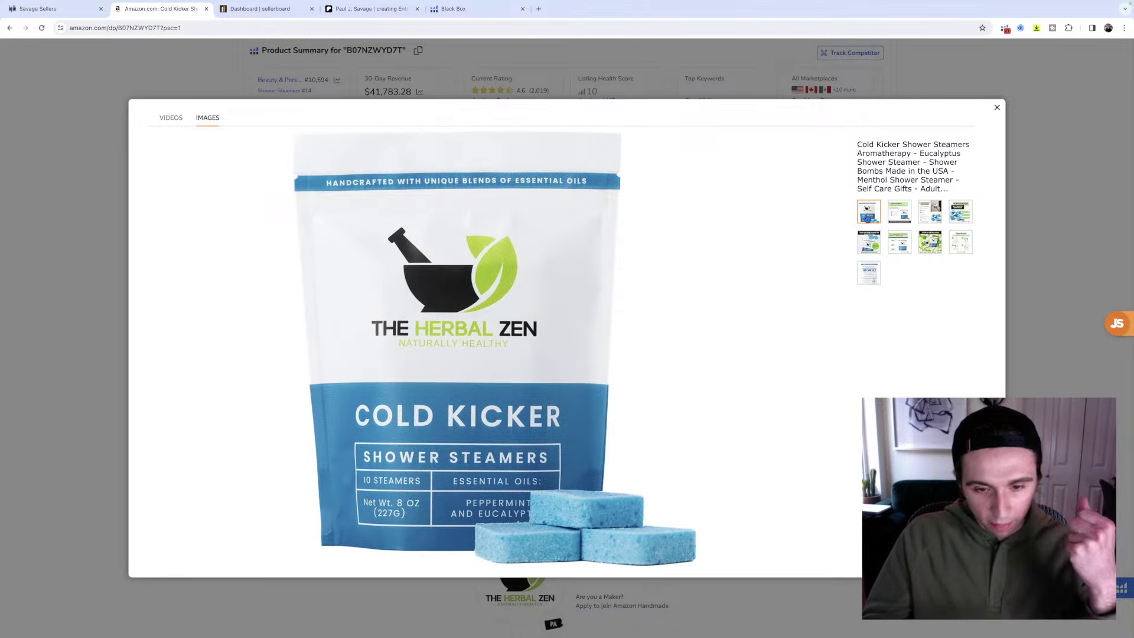
click(931, 242)
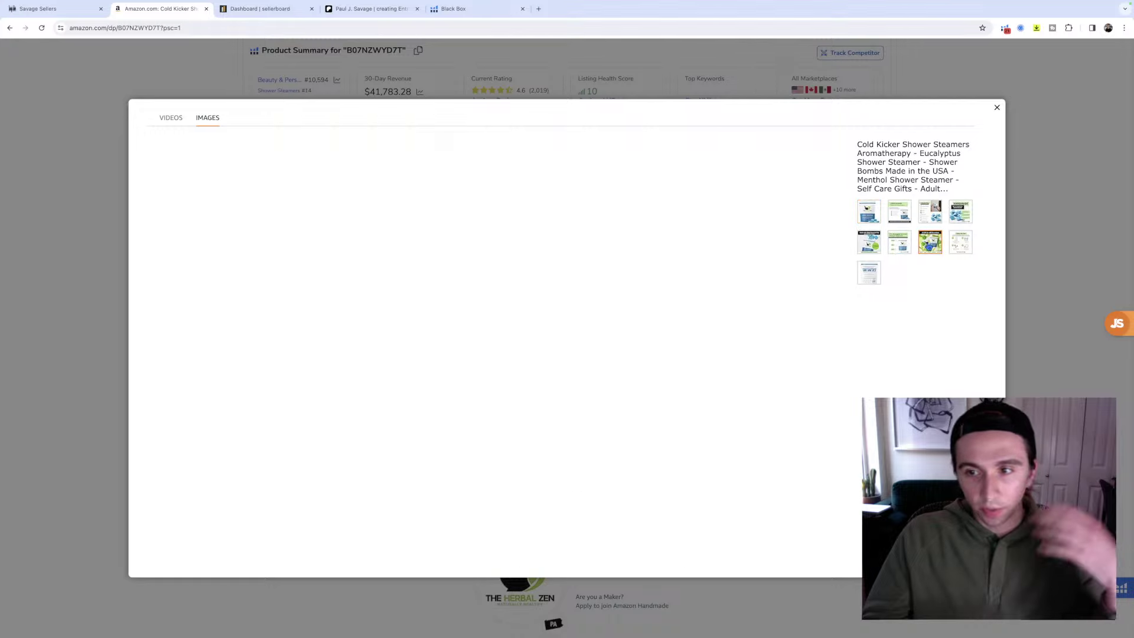
click(972, 244)
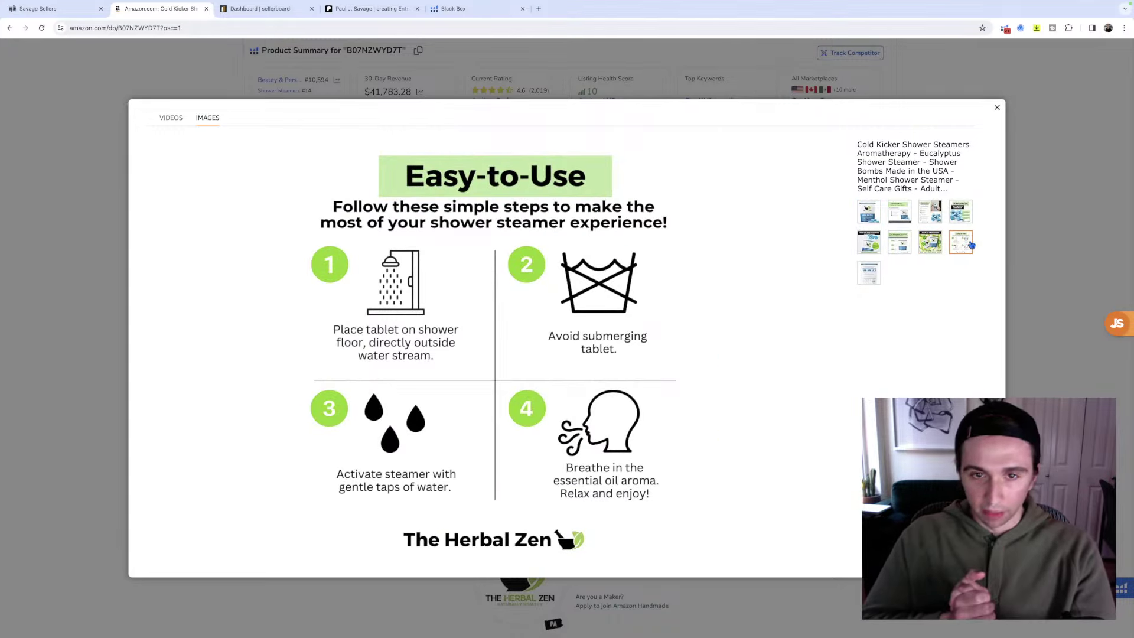
click(871, 214)
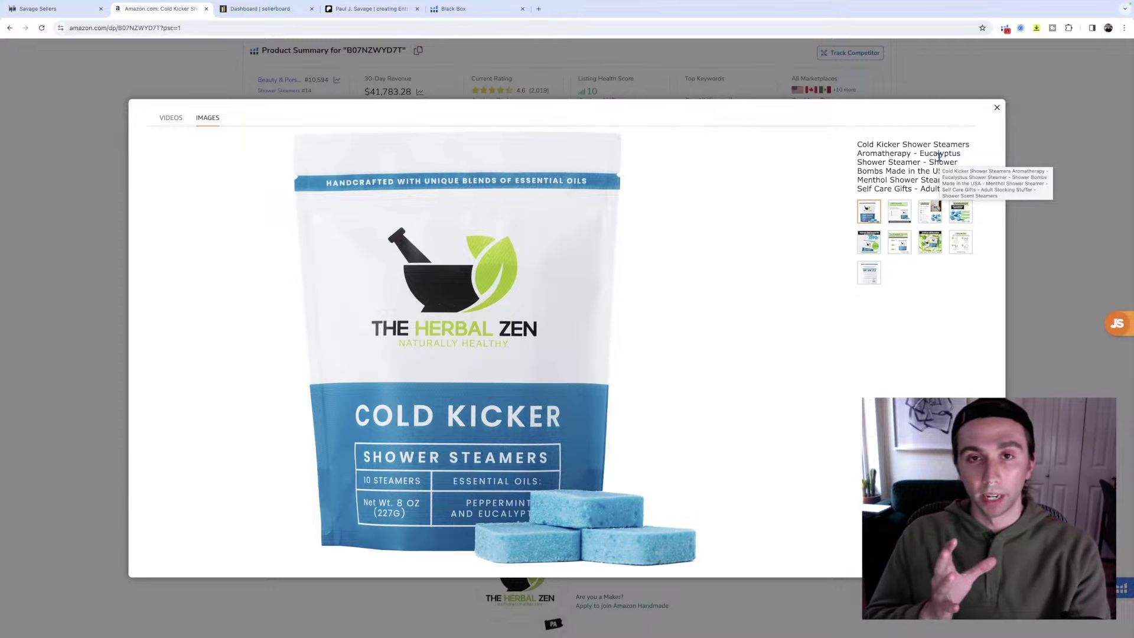
click(997, 108)
Set the search scope to All Departments instead of Handmade.
scroll(1042, 192, up, 2)
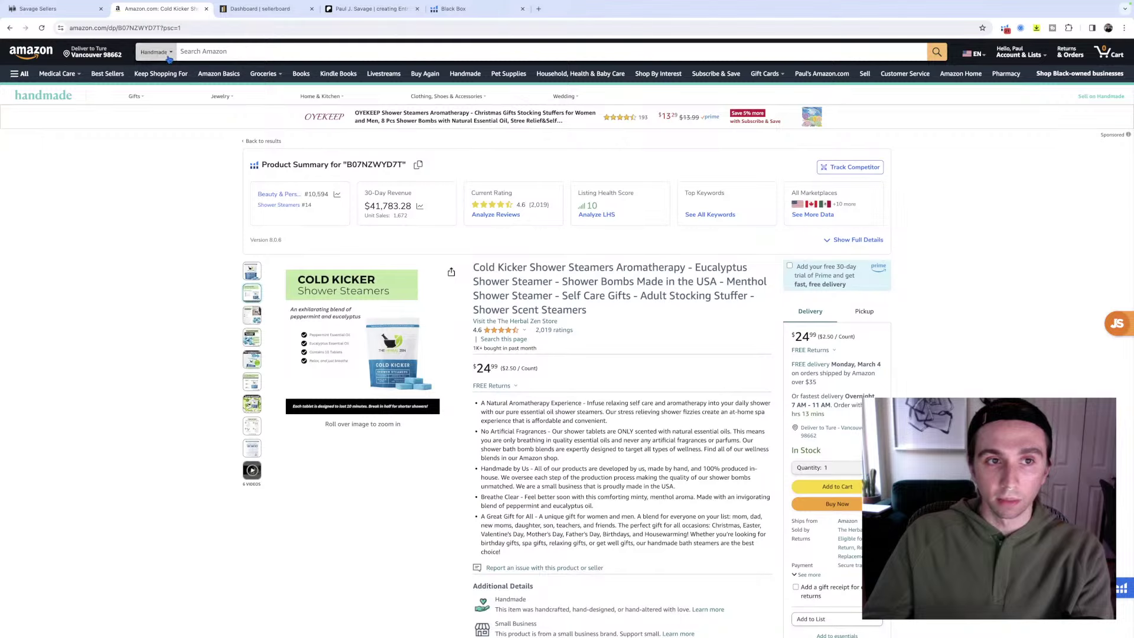
click(168, 52)
click(167, 10)
click(254, 57)
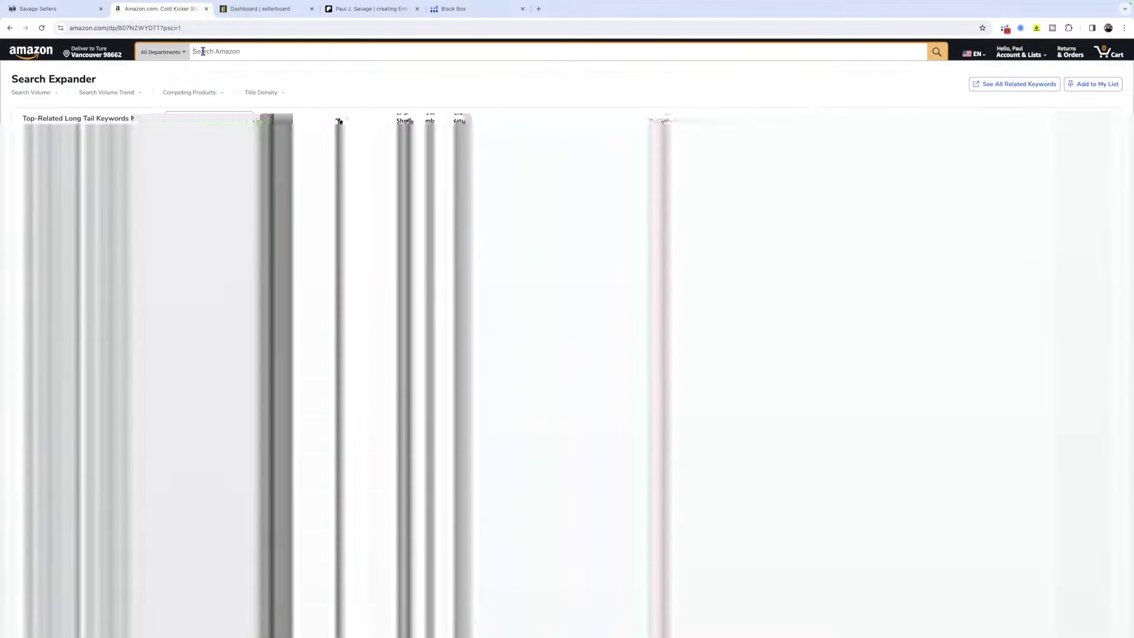
click(484, 310)
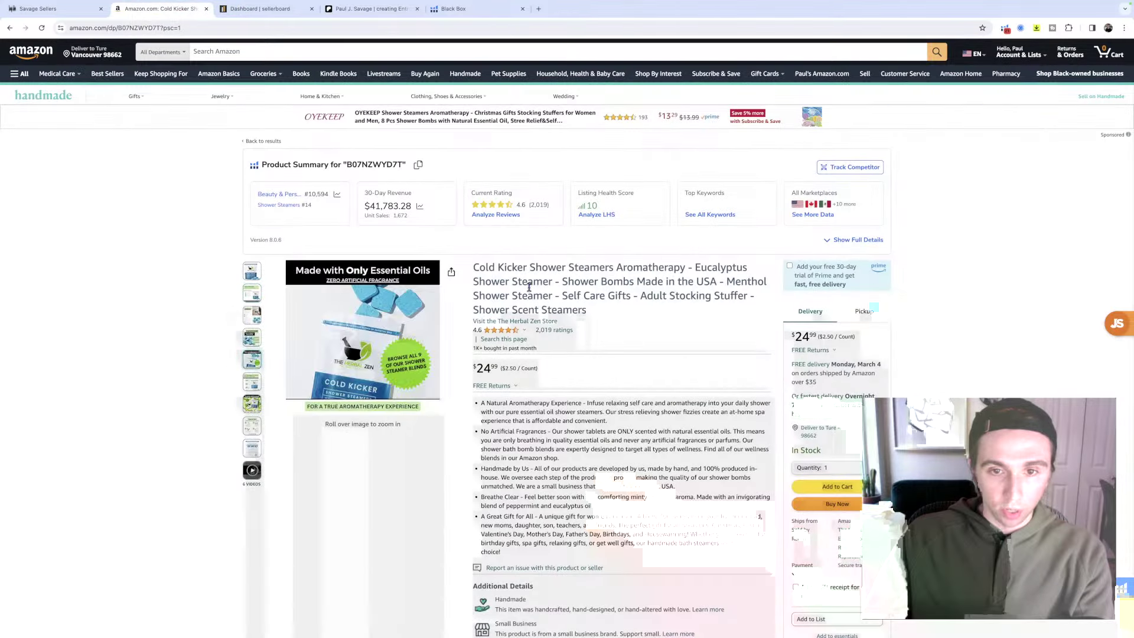
Copy "Shower Steamers" from the listing title and search Amazon for it.
drag(530, 267, 613, 266)
key(ctrl+c)
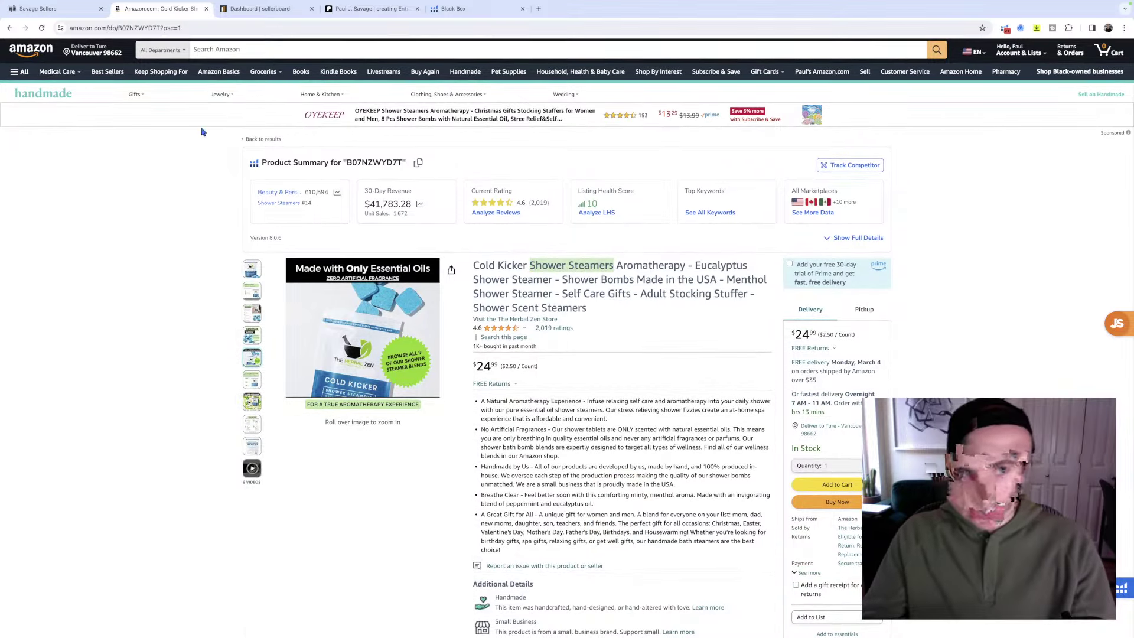
click(207, 52)
key(ctrl+v)
key(Return)
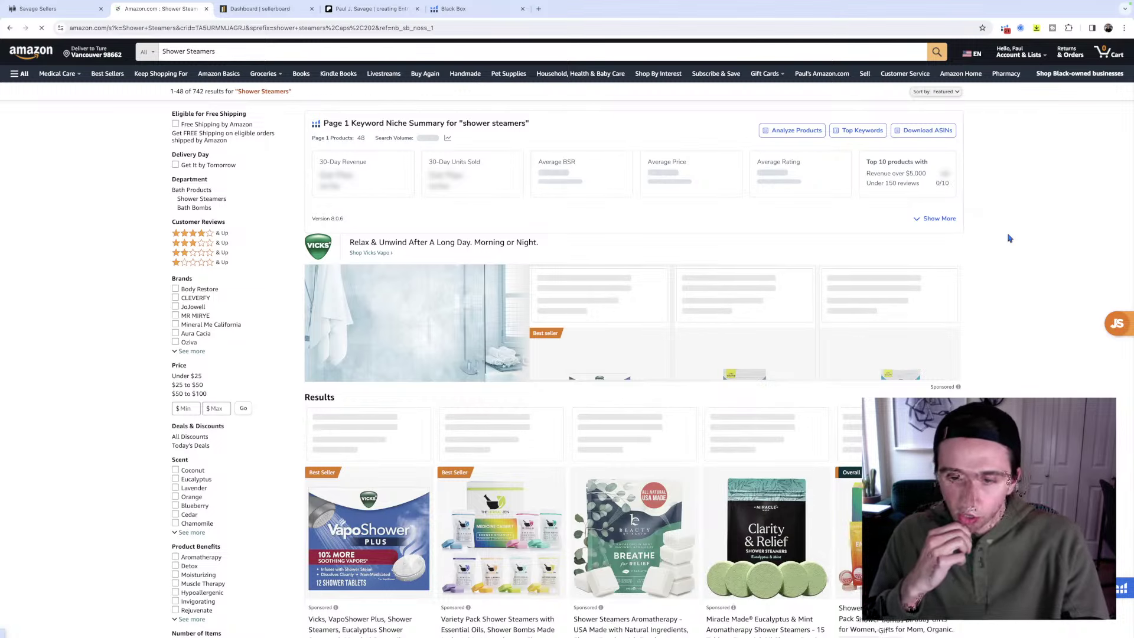
Examine the Shower Steamers search results and the Page 1 Keyword Niche Summary above them.
scroll(1019, 376, down, 5)
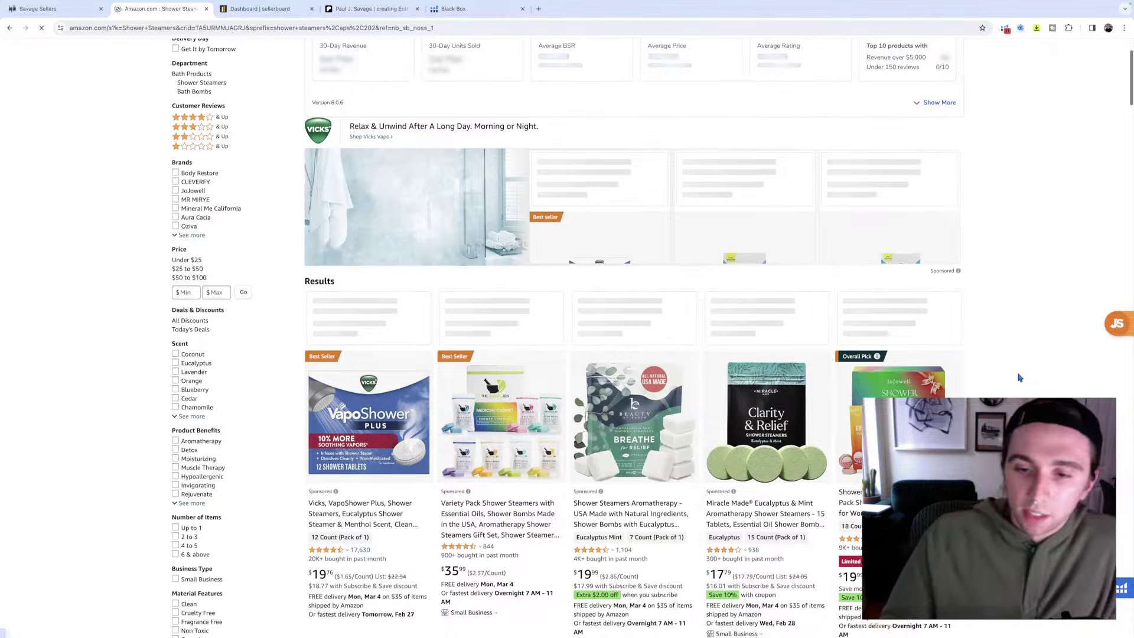
scroll(1019, 377, down, 6)
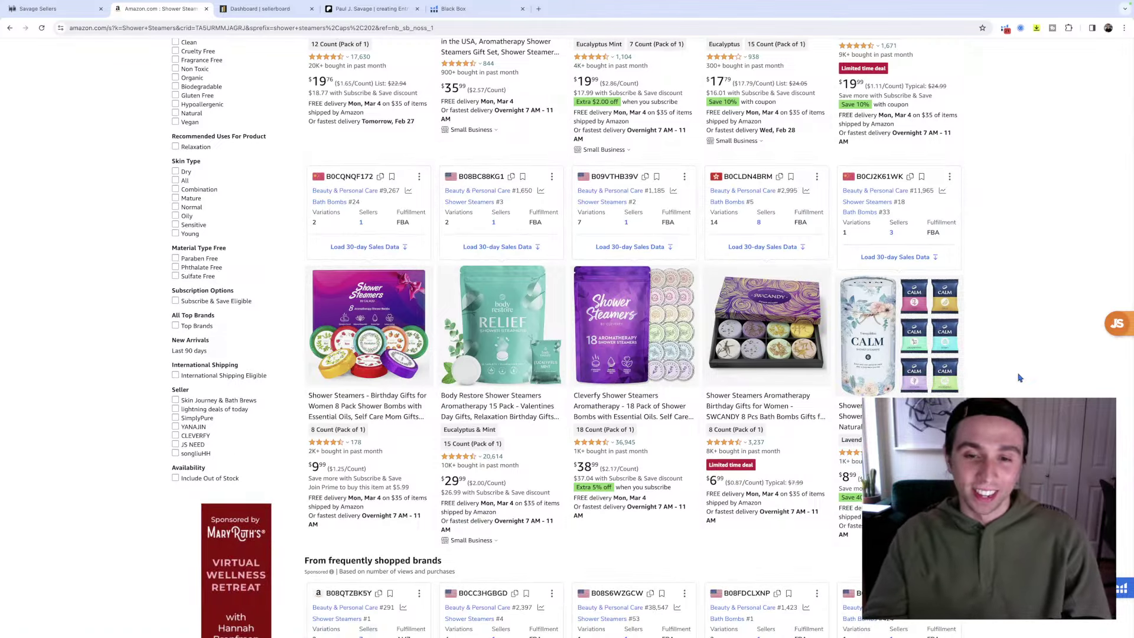
scroll(1019, 378, up, 7)
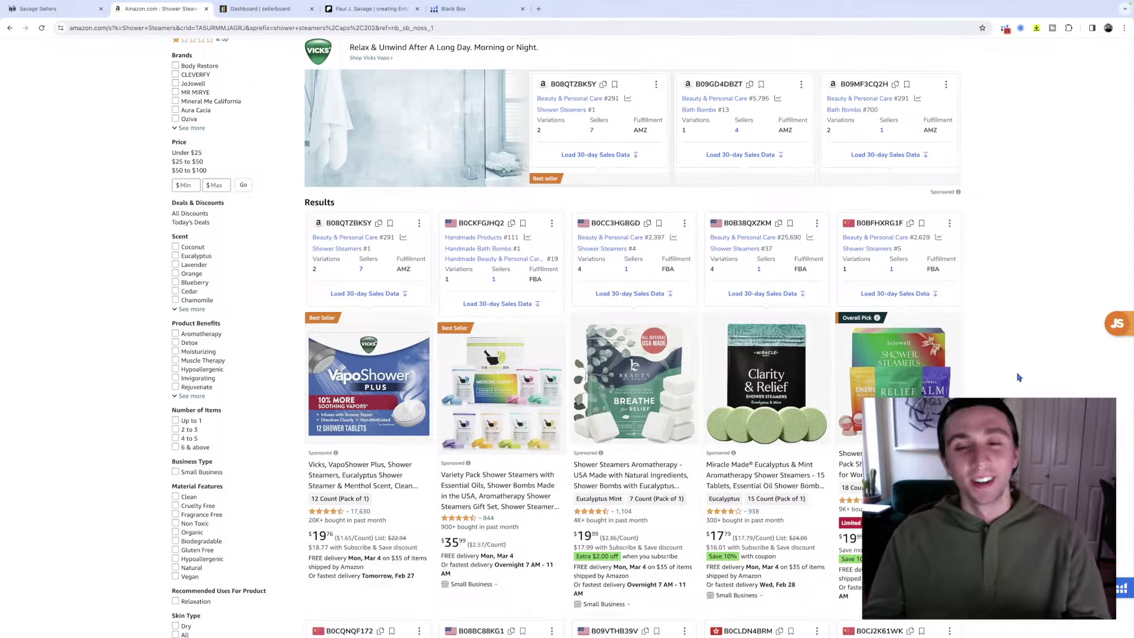
scroll(1017, 377, up, 2)
scroll(1017, 377, up, 1)
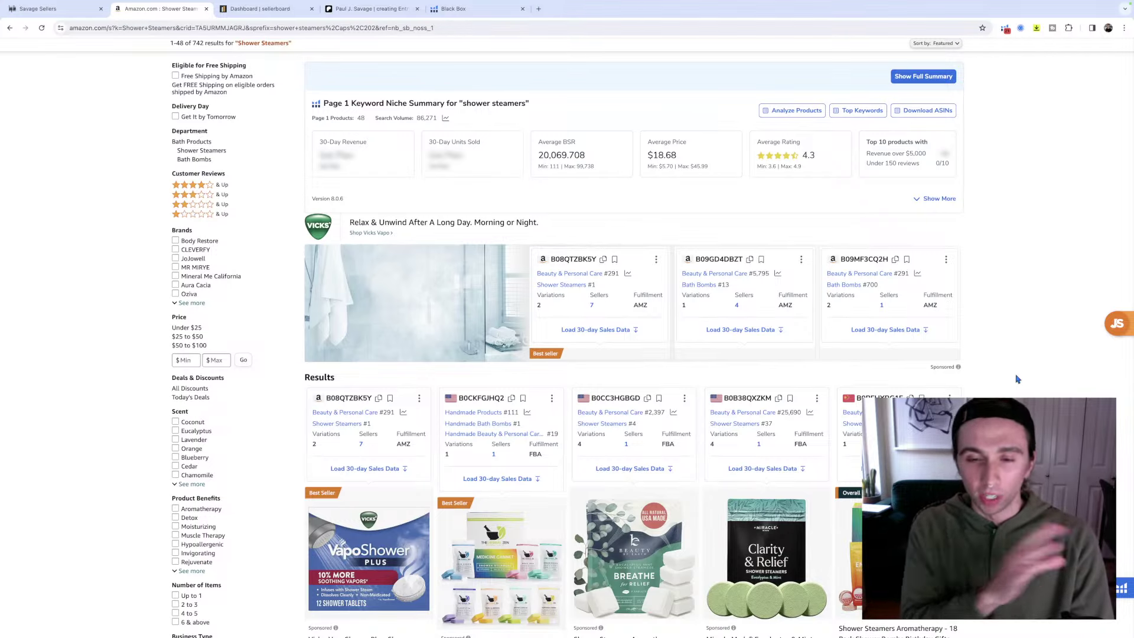
scroll(1016, 378, up, 2)
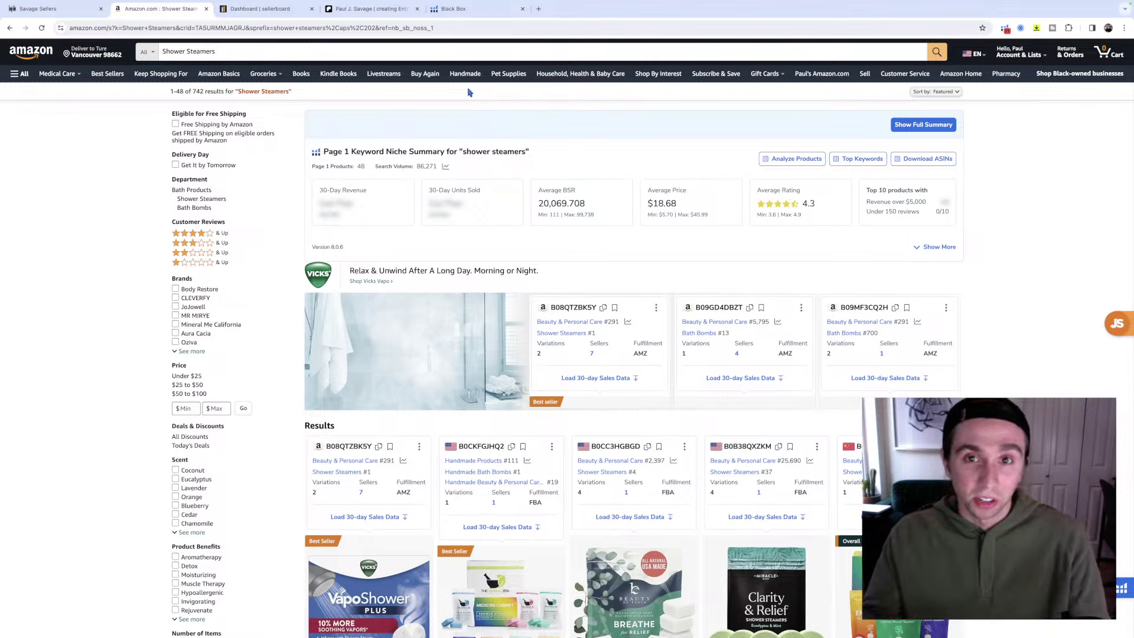
Run Xray product research on the Shower Steamers results to review the niche's sales data, and close the report.
scroll(1116, 186, down, 1)
scroll(1116, 187, down, 3)
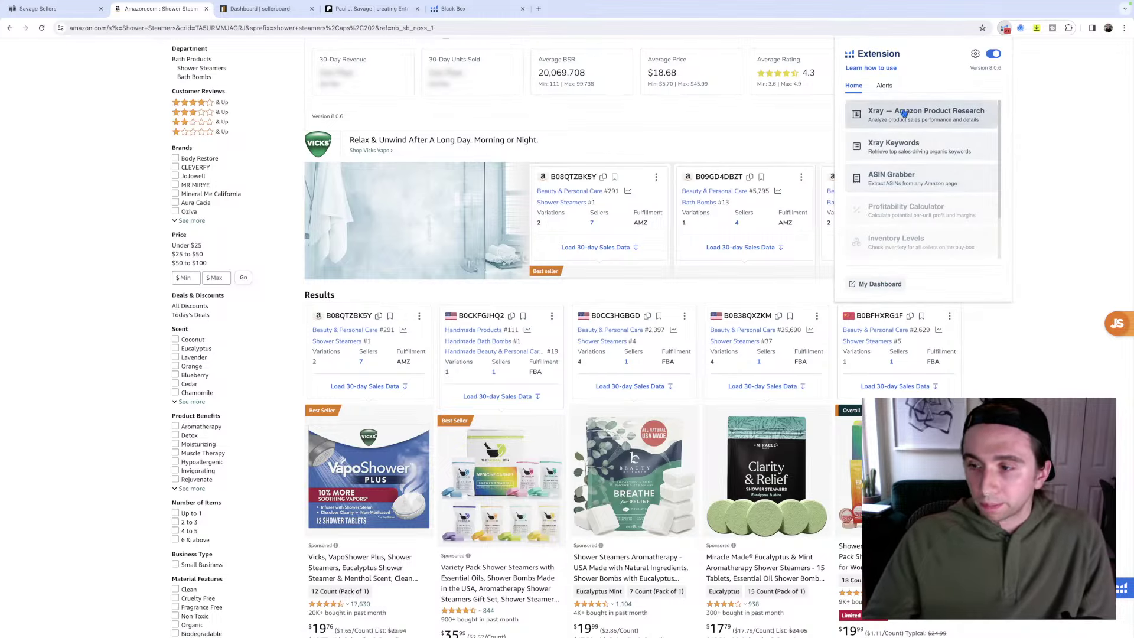
click(904, 111)
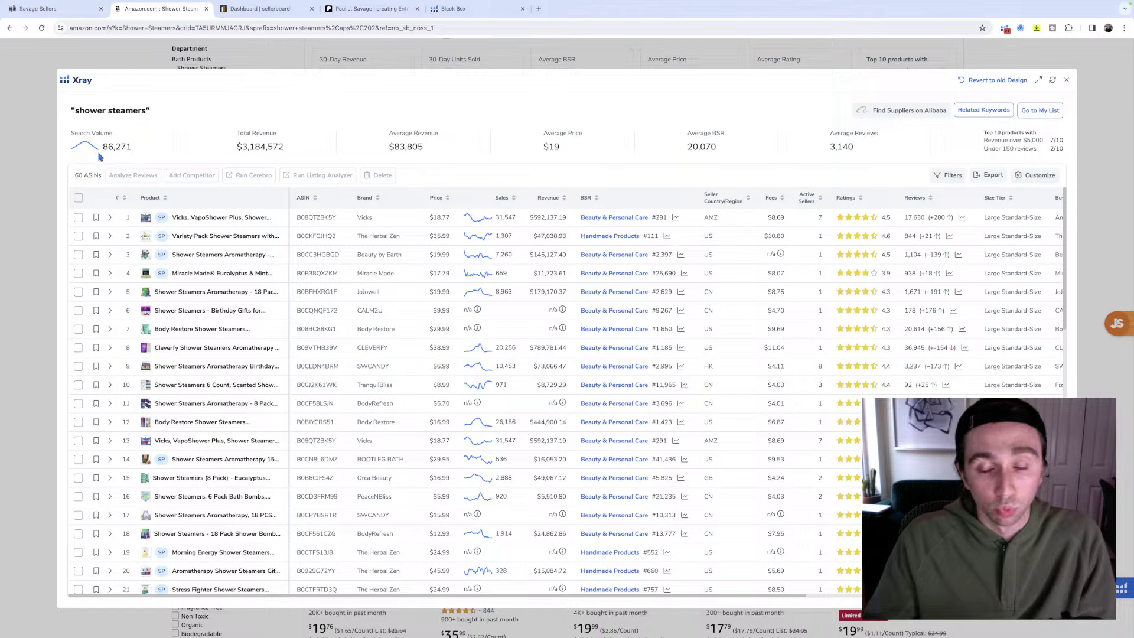
click(1067, 81)
Look over the first rows of competing shower steamer products and return to the start of the results.
scroll(971, 354, down, 4)
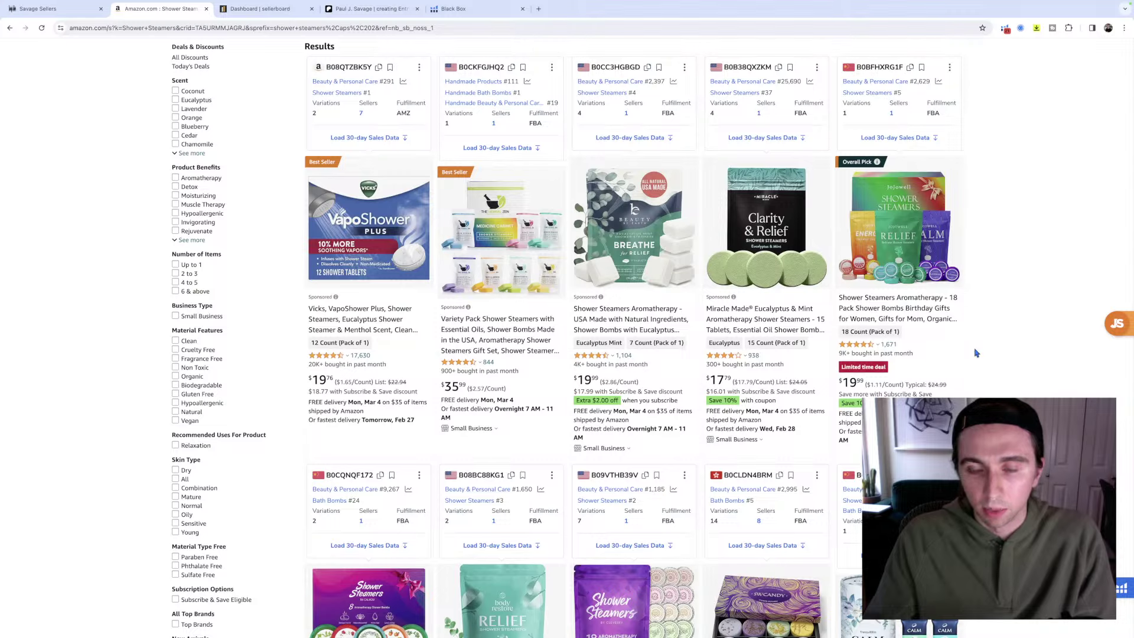
scroll(976, 353, down, 2)
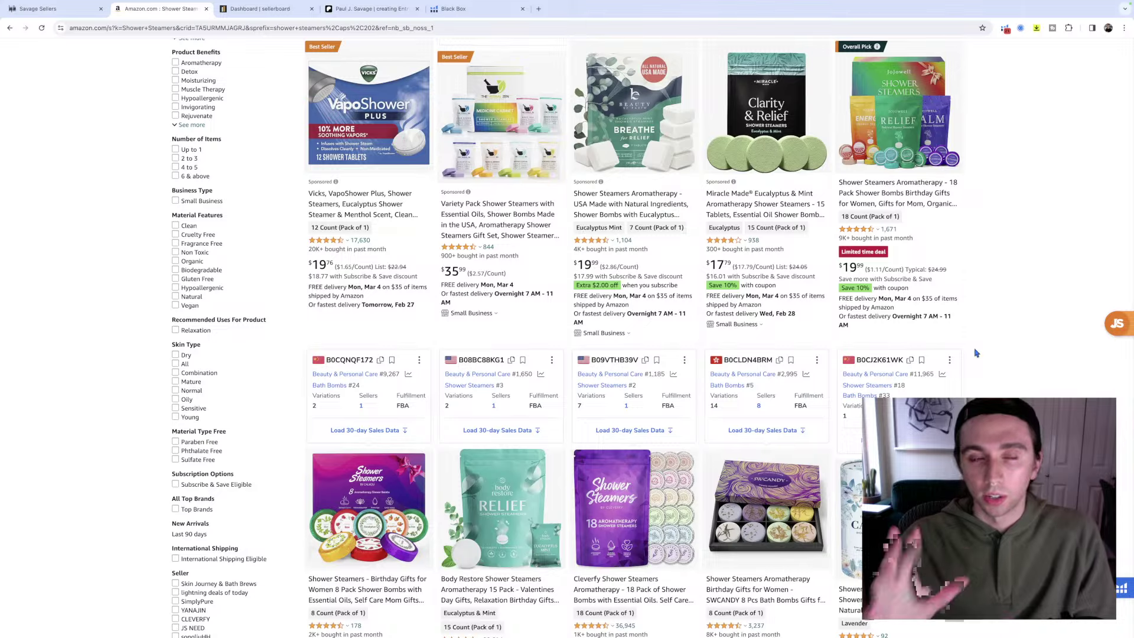
scroll(976, 353, up, 8)
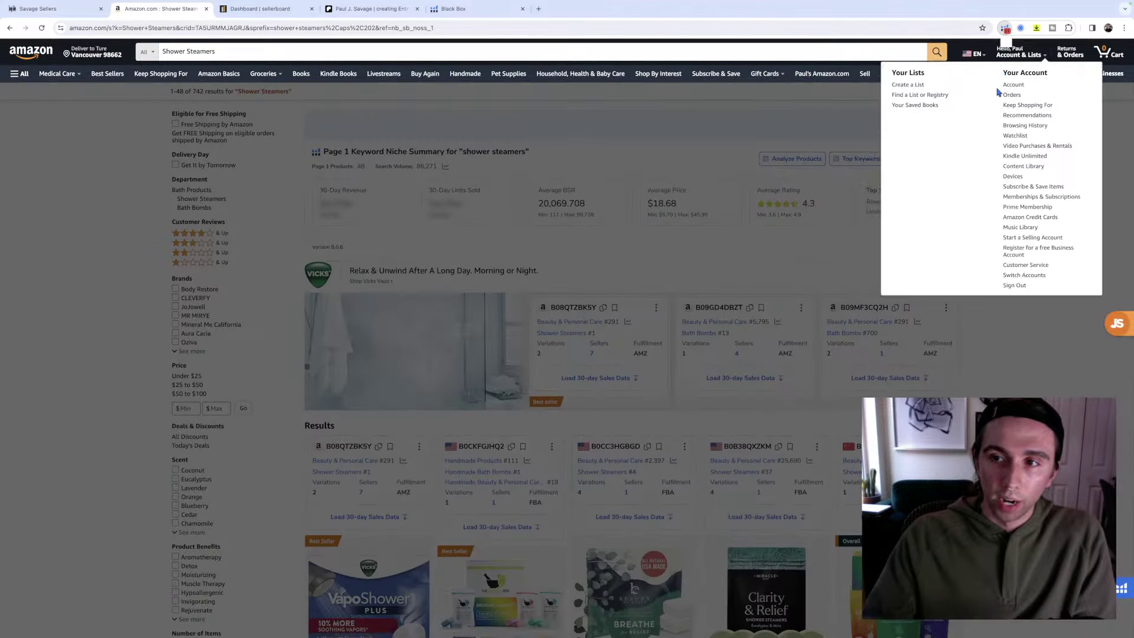
Run Xray Keywords on the Shower Steamers results, review the keywords by search volume, and close the report.
click(1004, 28)
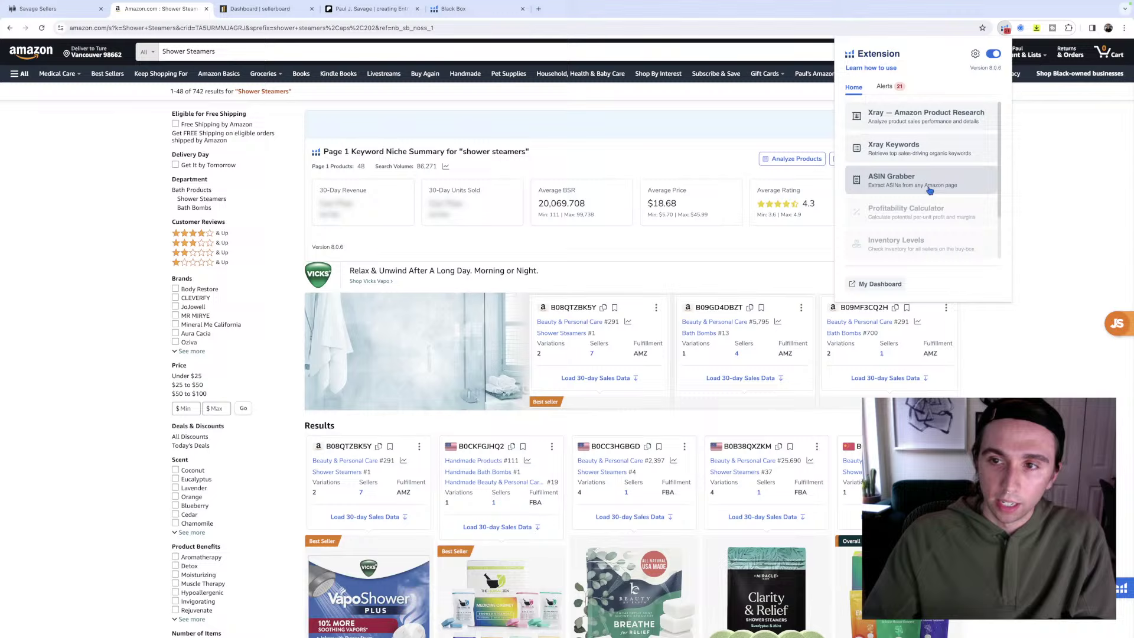
click(931, 157)
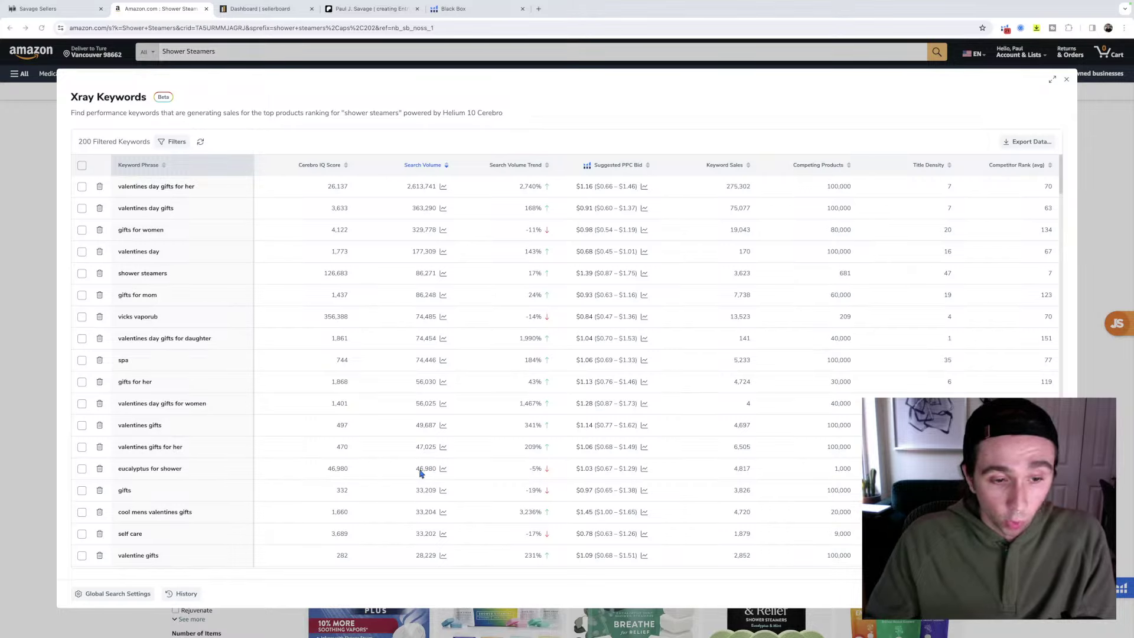
scroll(421, 472, down, 2)
scroll(420, 472, down, 5)
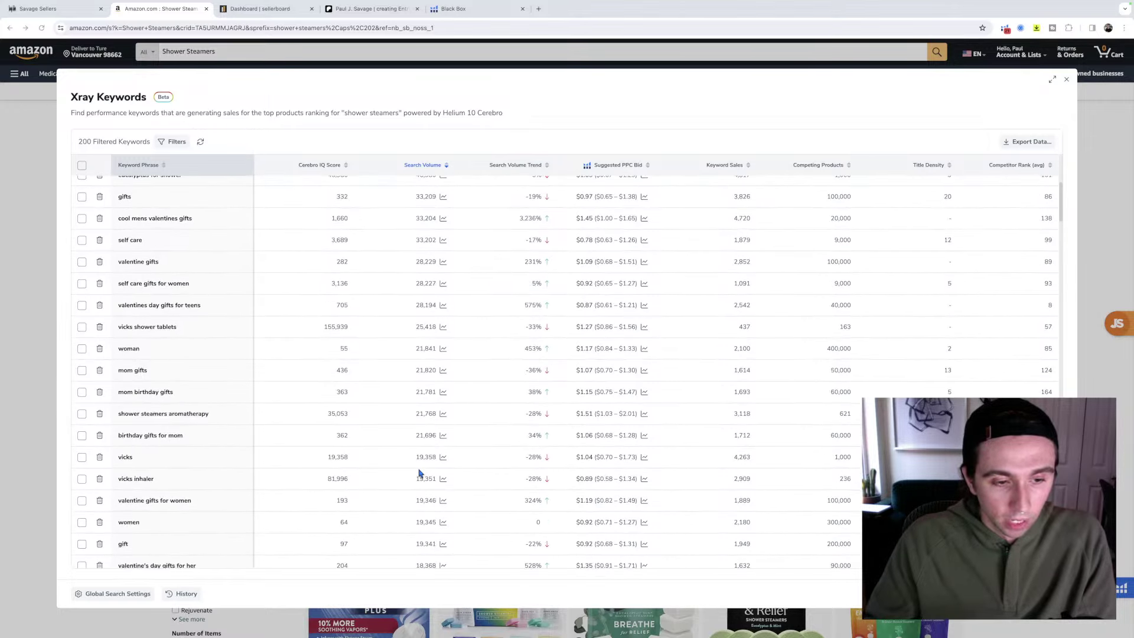
scroll(419, 472, down, 2)
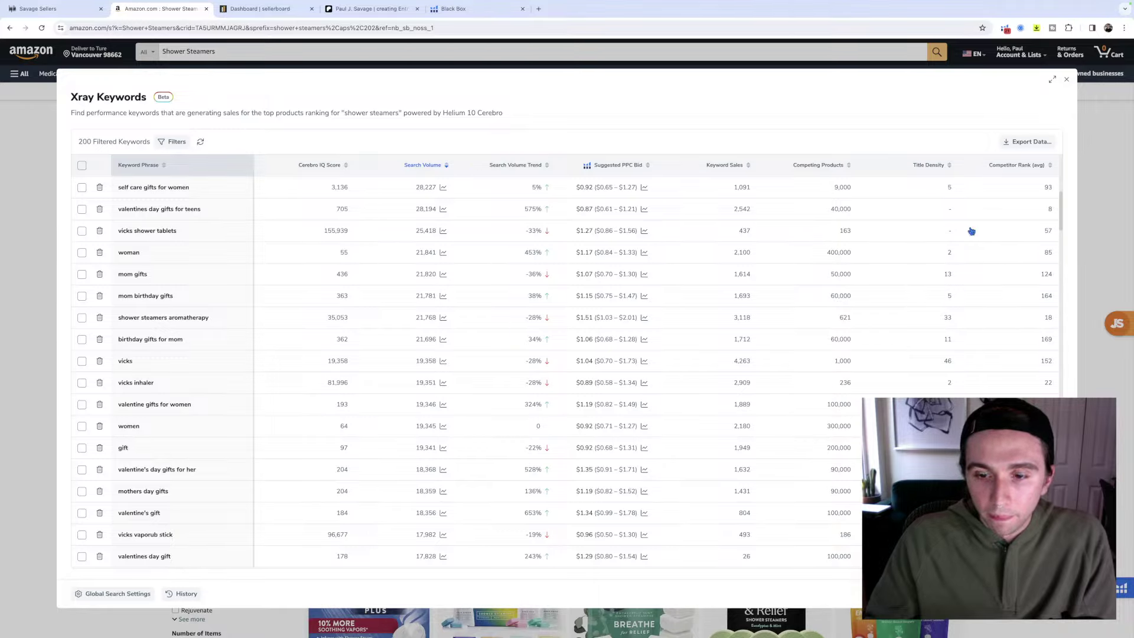
click(1068, 81)
Examine the first two rows of Shower Steamers results, comparing packaging, prices, review counts and monthly purchases.
scroll(1061, 331, down, 6)
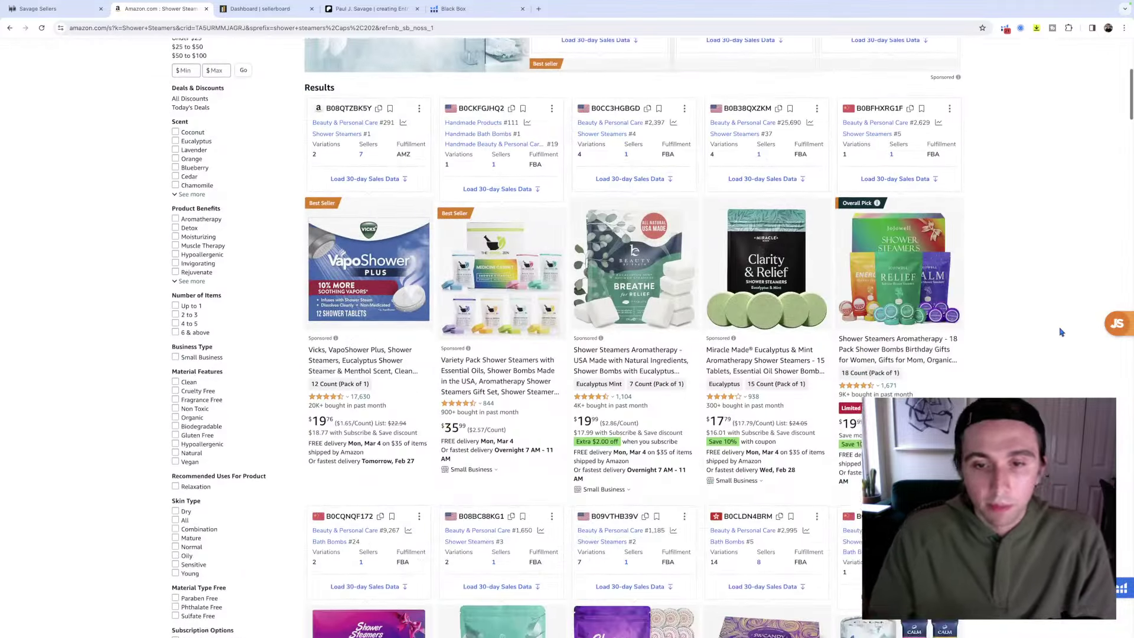
scroll(1061, 332, down, 1)
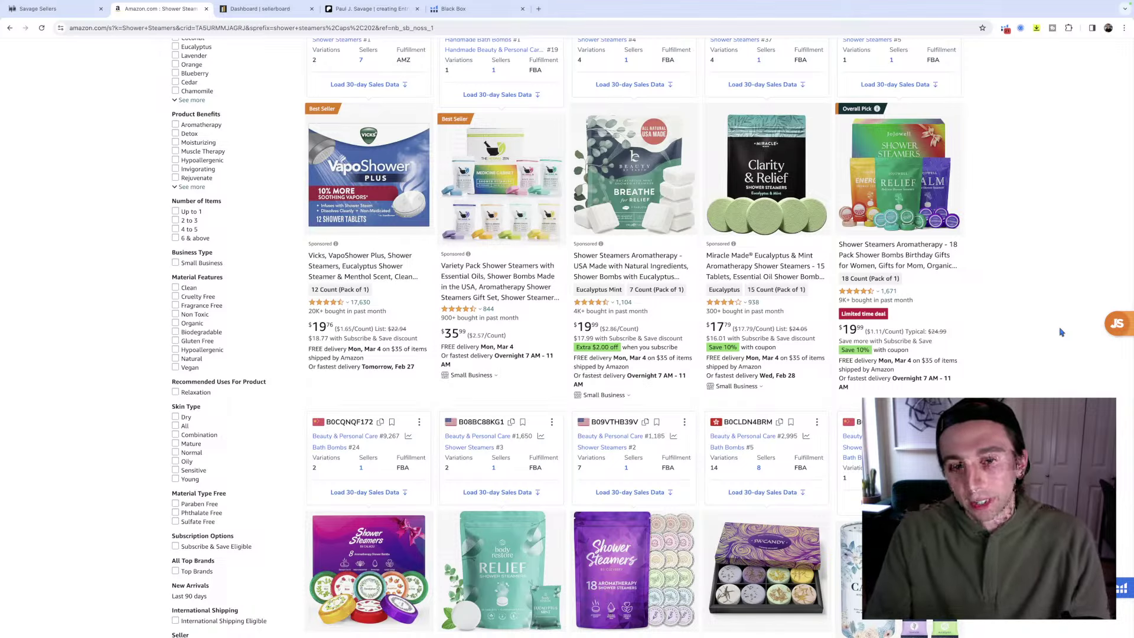
scroll(1062, 332, down, 1)
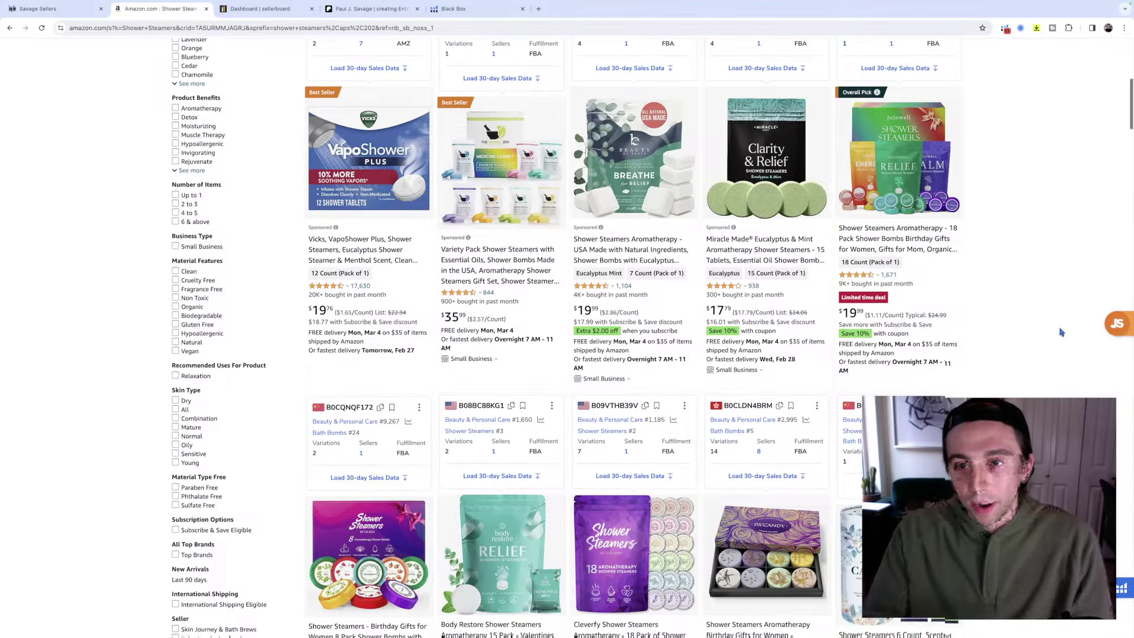
scroll(1062, 332, down, 2)
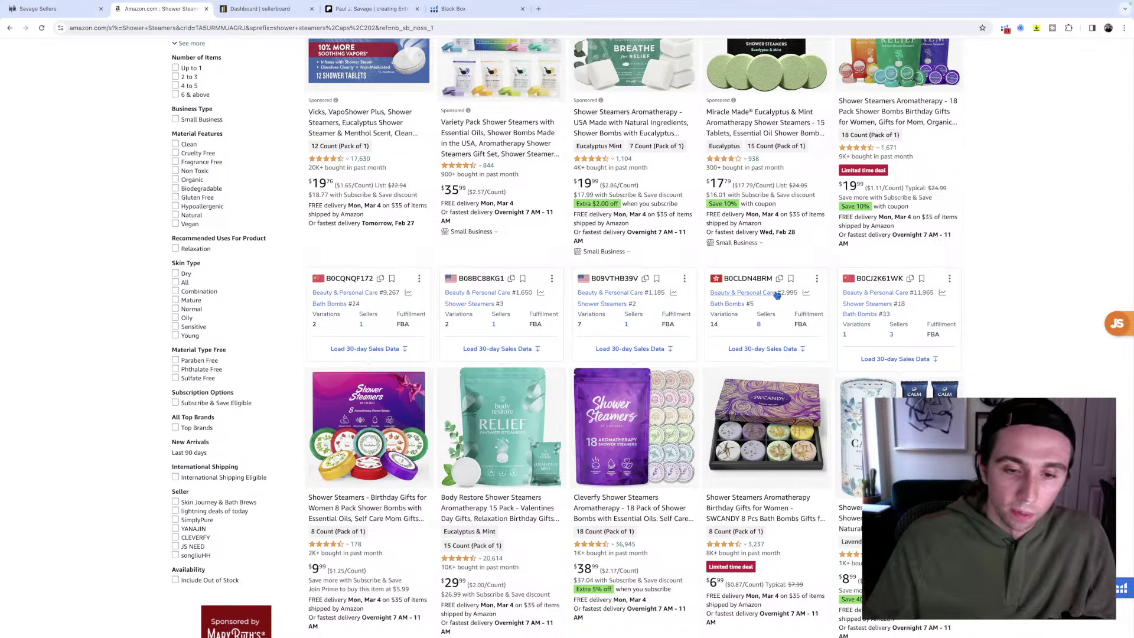
scroll(778, 295, down, 3)
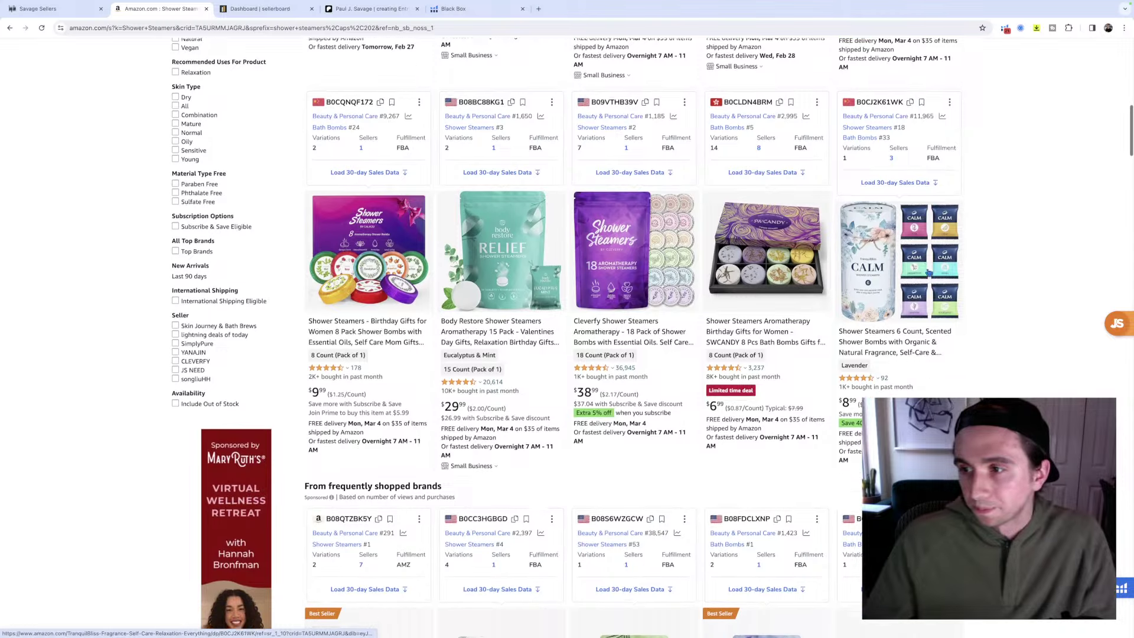
scroll(929, 273, down, 1)
scroll(912, 277, down, 2)
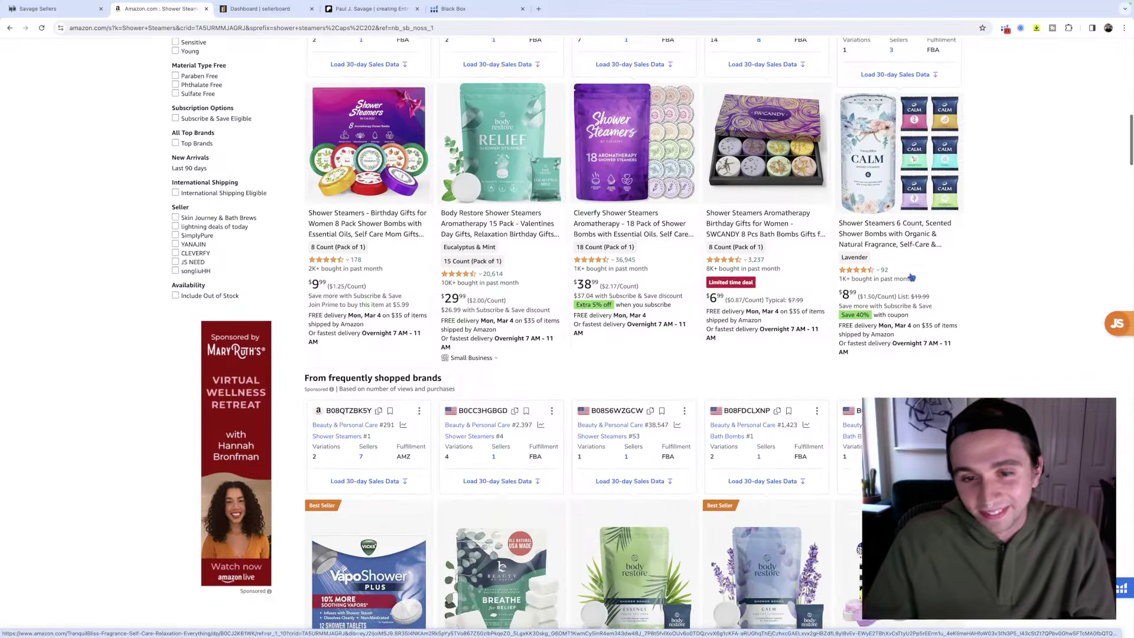
scroll(927, 277, down, 3)
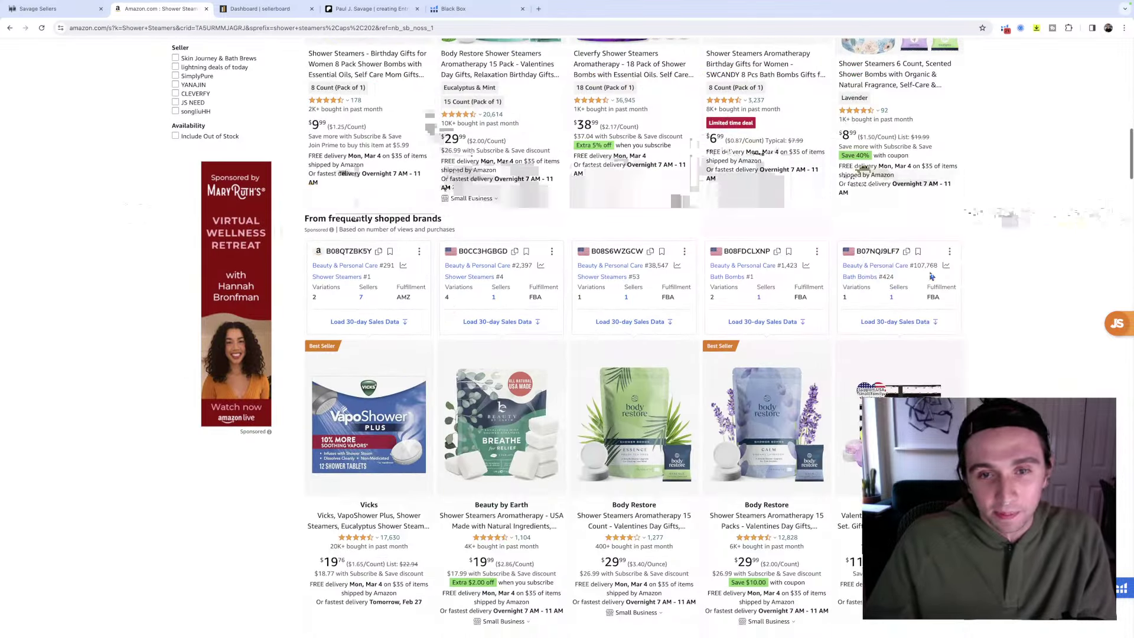
Examine the frequently shopped brands and the listings under More results, down to the Herbal Zen handmade products.
scroll(932, 276, down, 3)
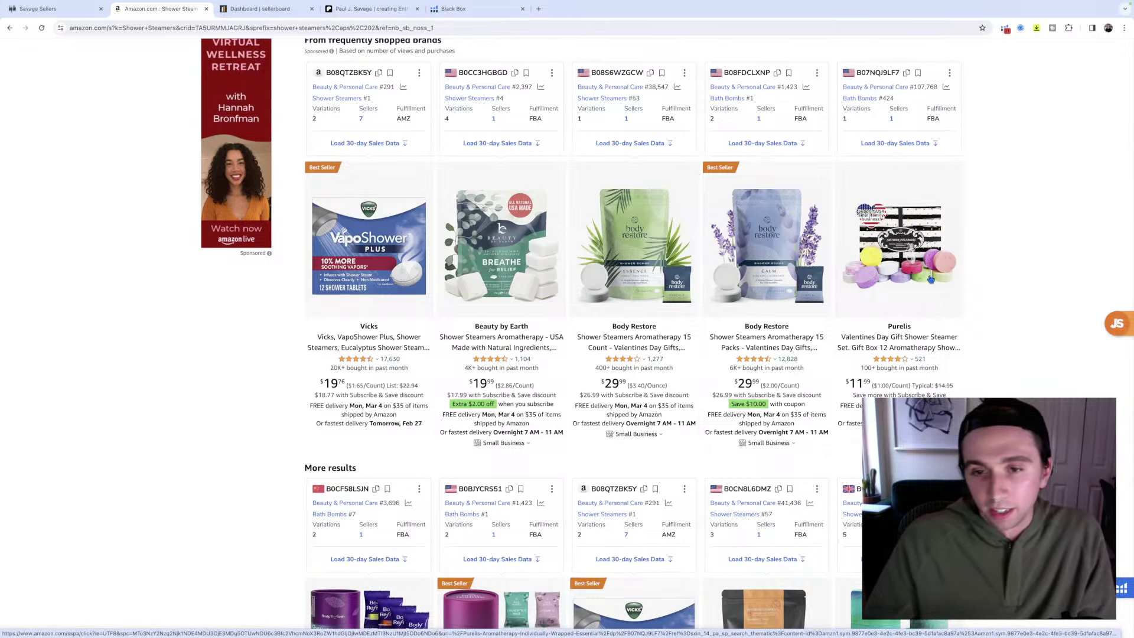
scroll(996, 286, down, 1)
scroll(996, 286, down, 2)
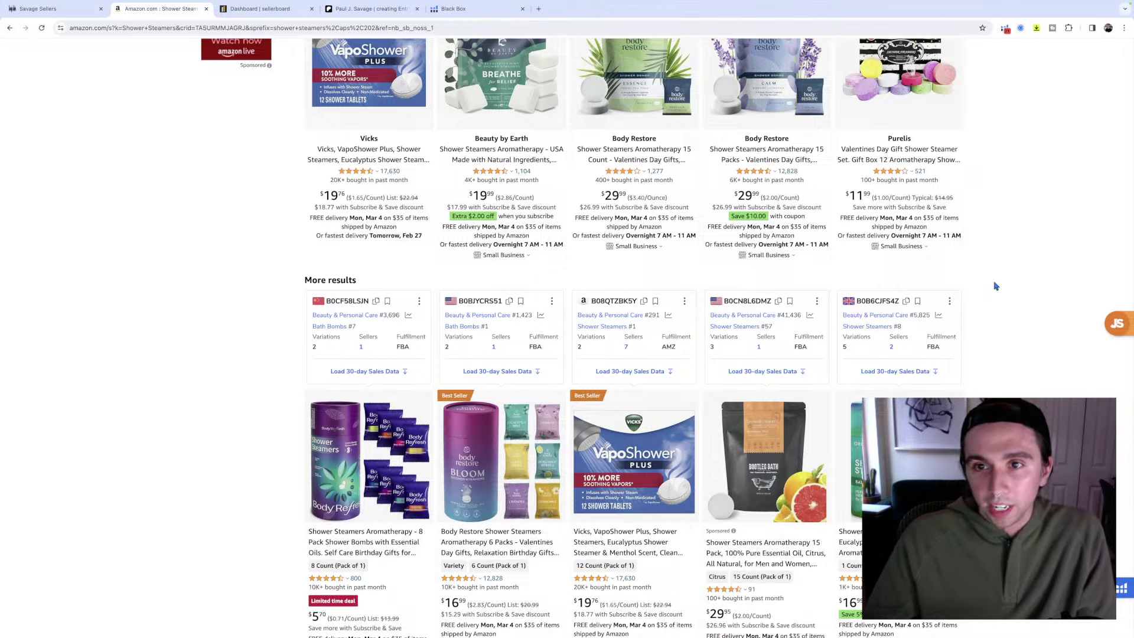
scroll(996, 286, up, 2)
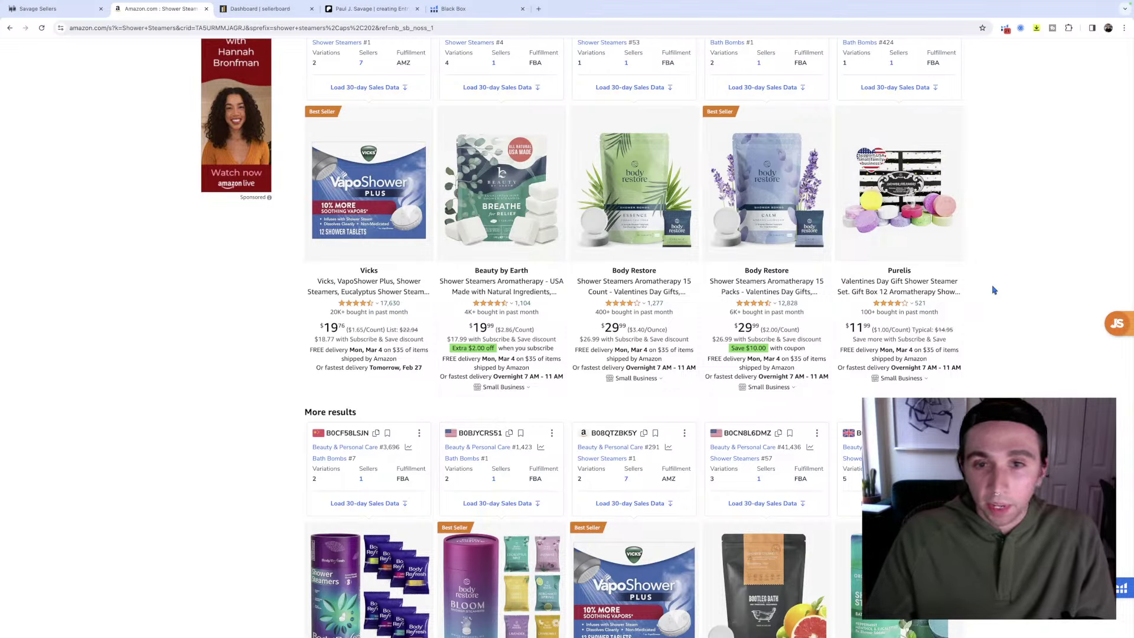
scroll(995, 290, down, 3)
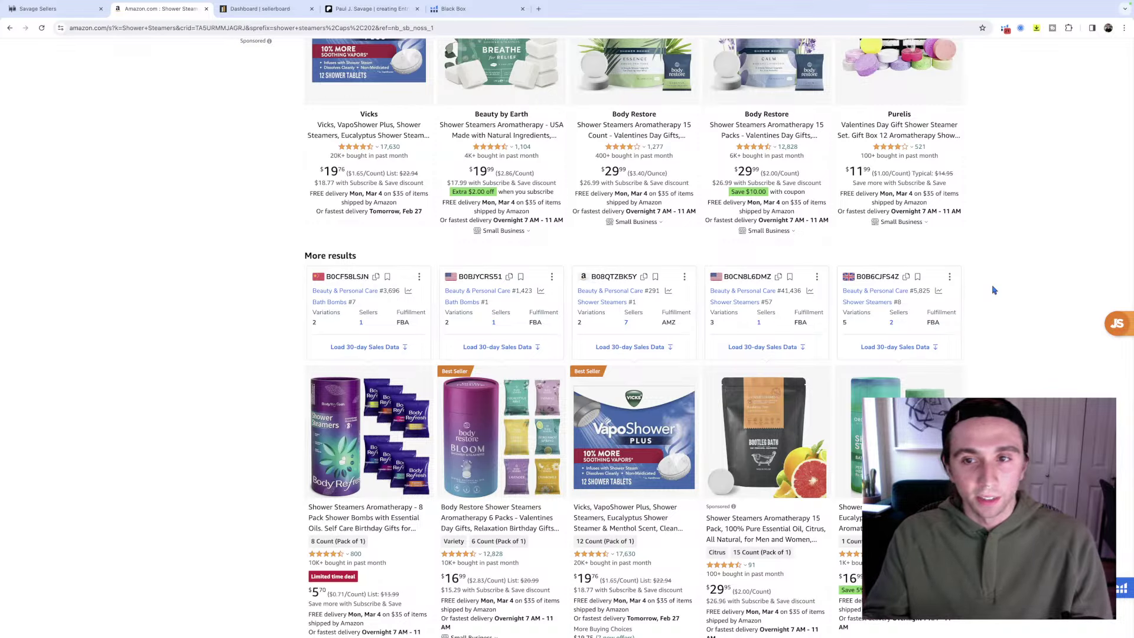
scroll(995, 290, down, 5)
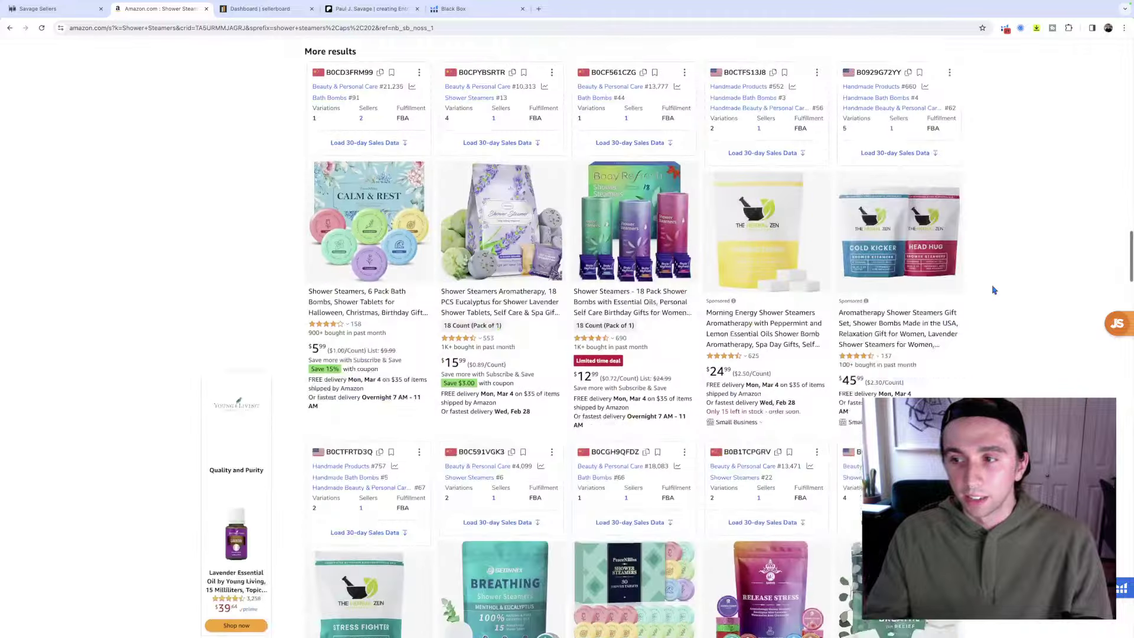
scroll(994, 290, down, 2)
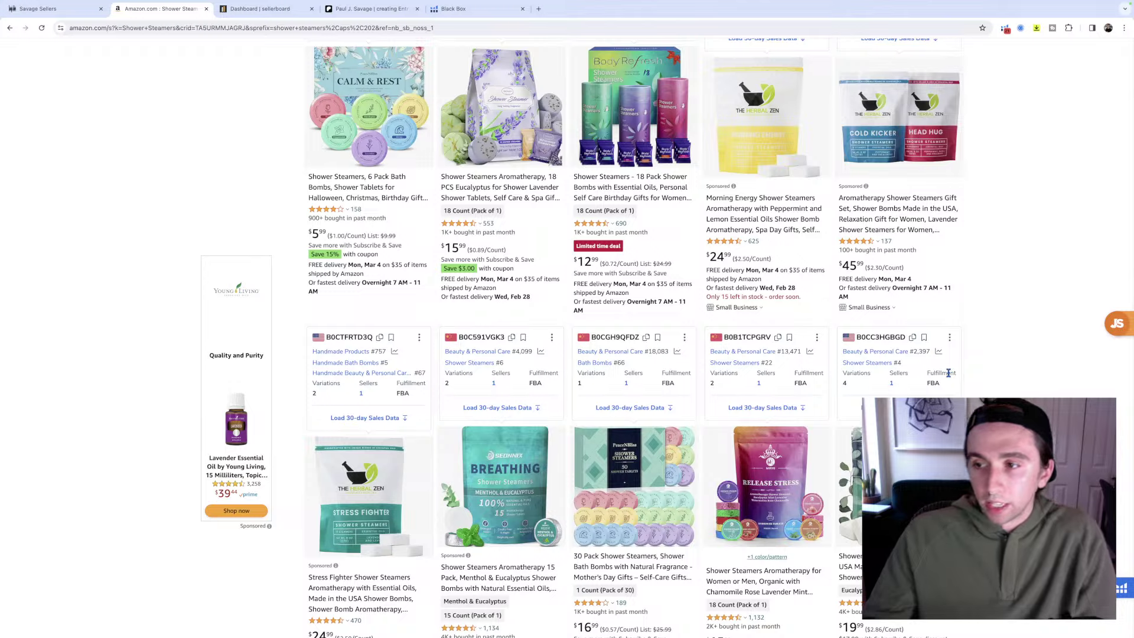
Return to the second row of results and compare the listings again down to the Herbal Zen Morning Energy steamers.
scroll(951, 378, up, 15)
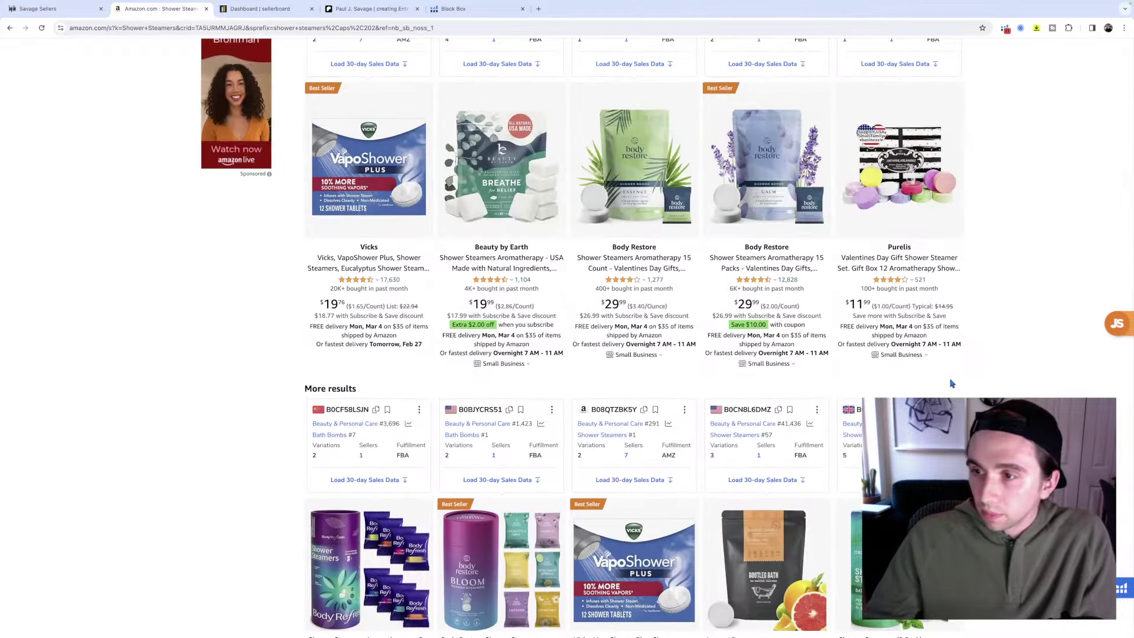
scroll(952, 383, up, 8)
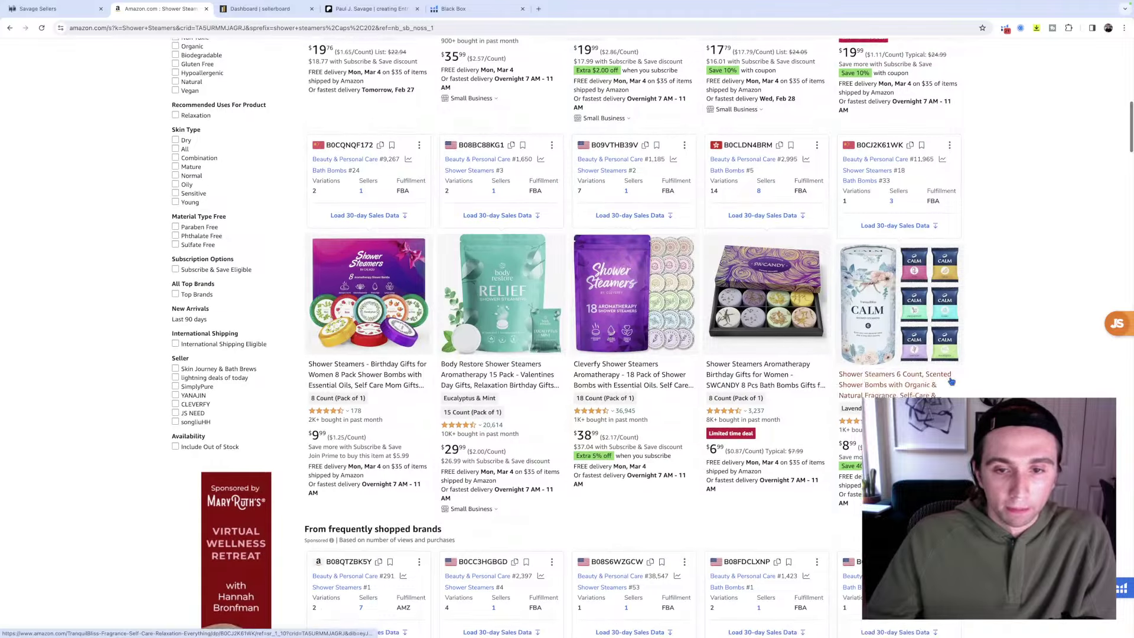
scroll(951, 383, down, 1)
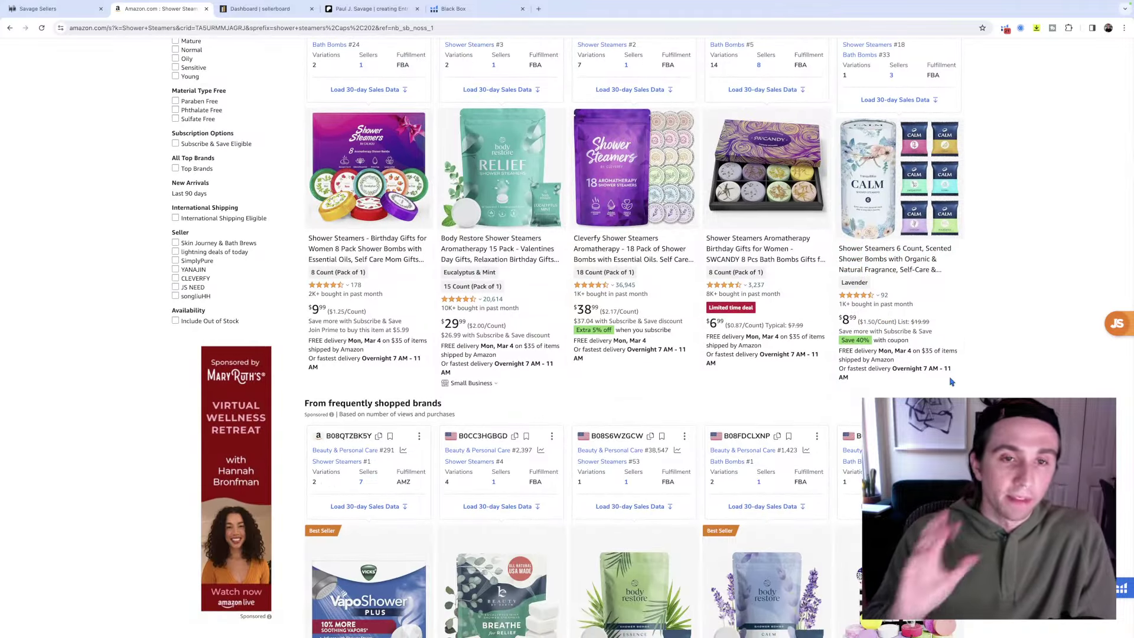
scroll(951, 381, down, 8)
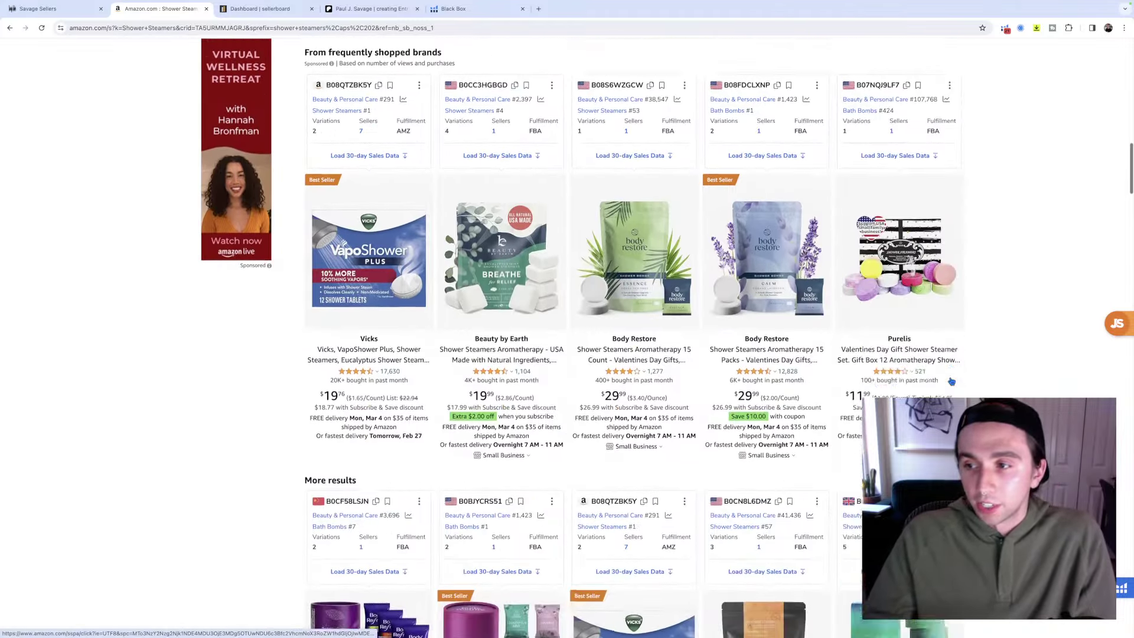
scroll(951, 382, down, 7)
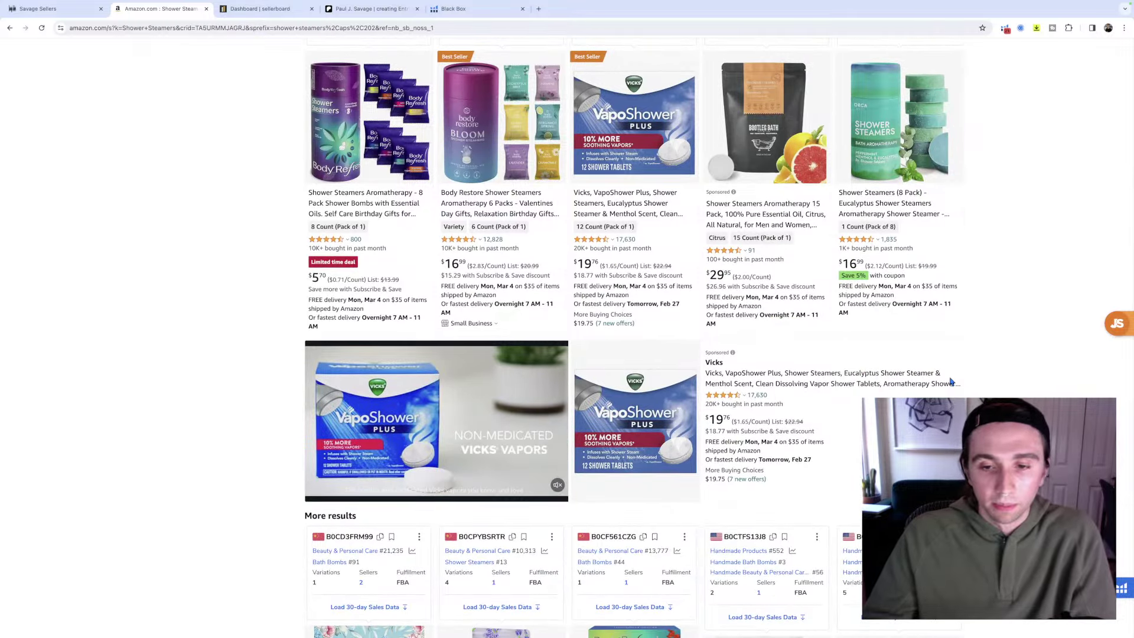
scroll(951, 382, down, 7)
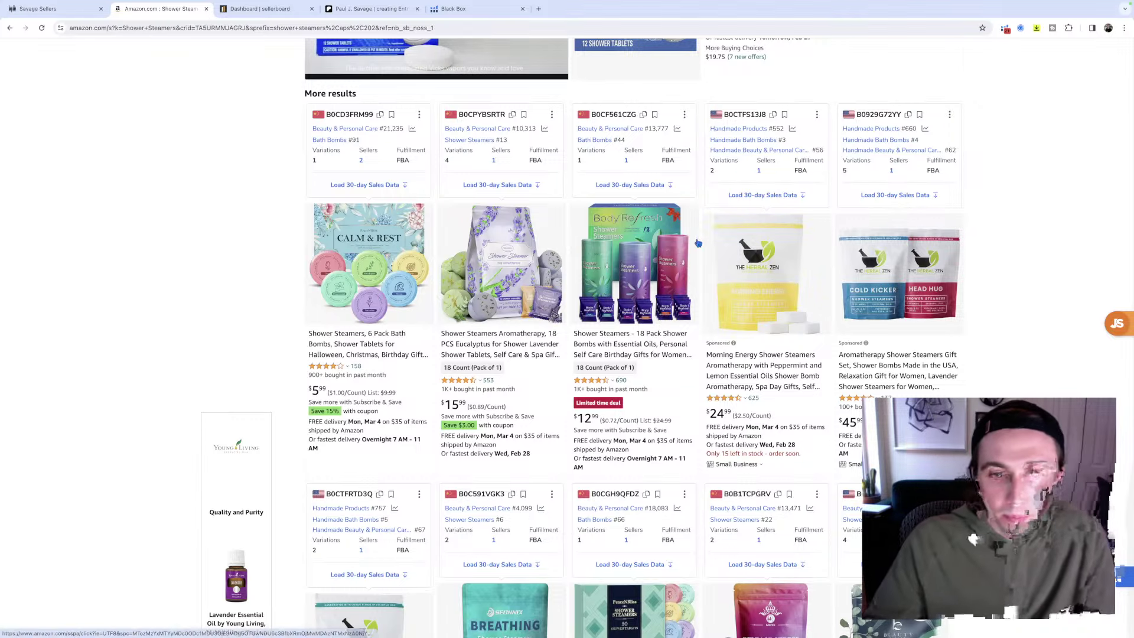
scroll(125, 185, down, 2)
scroll(726, 243, down, 1)
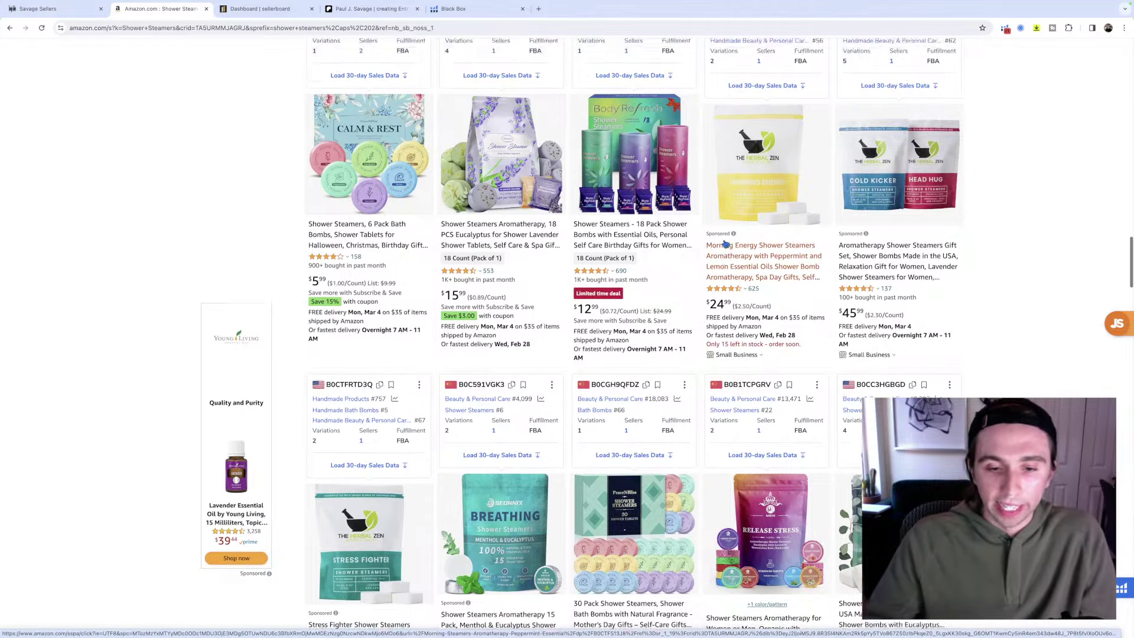
Compare the Body Restore and Vicks listings under More results with the category ranks and prices of the Herbal Zen handmade products.
scroll(725, 244, down, 10)
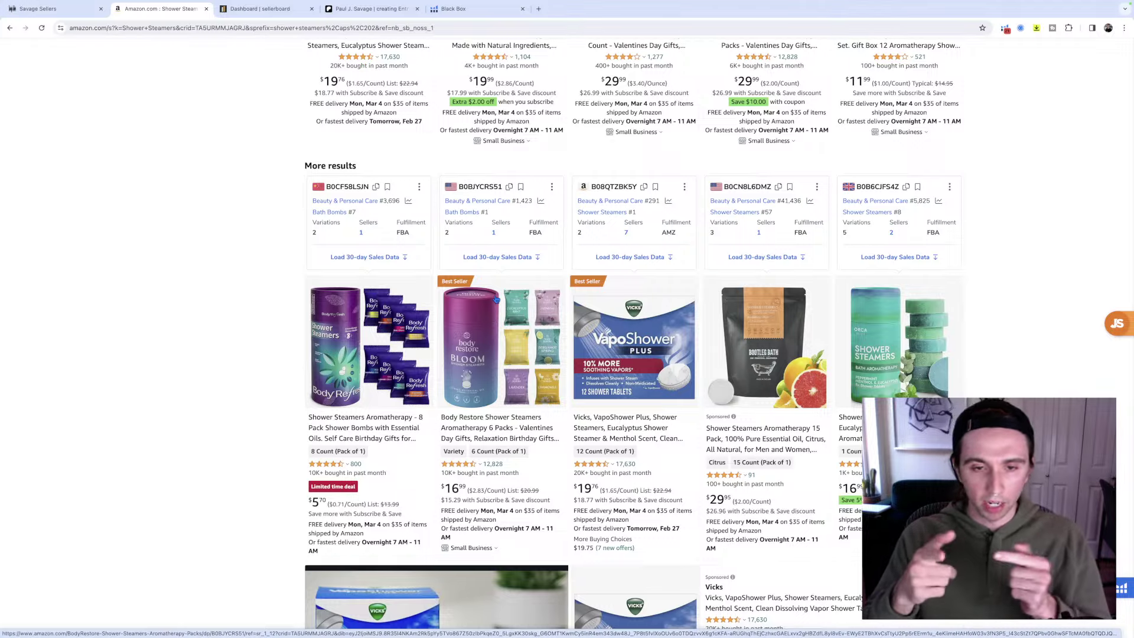
scroll(472, 378, down, 1)
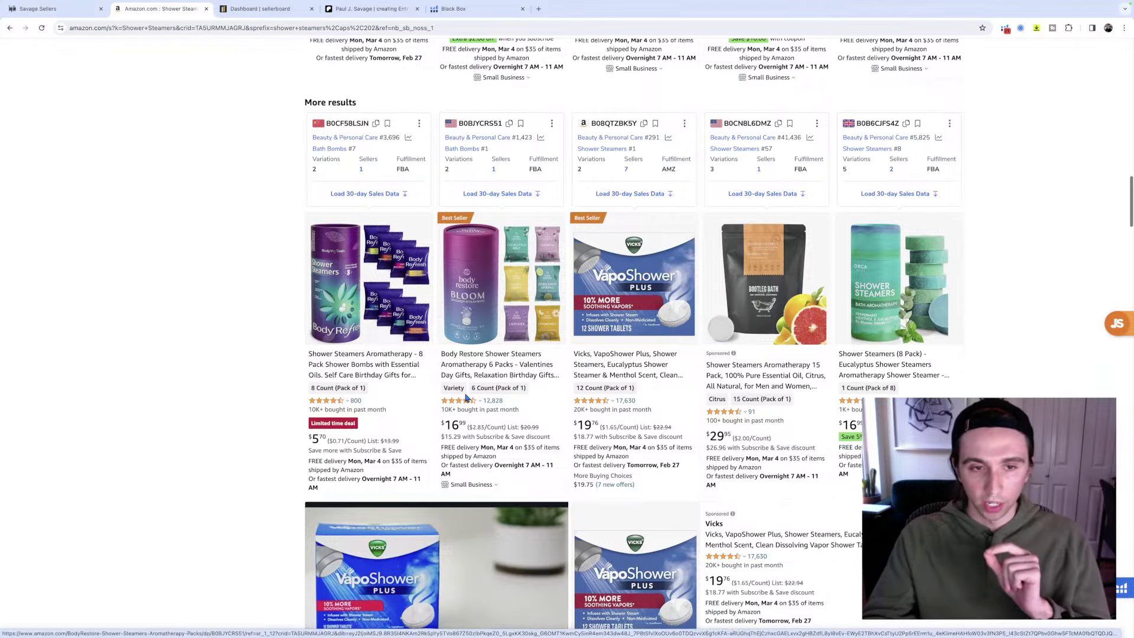
scroll(492, 348, down, 1)
scroll(492, 349, down, 1)
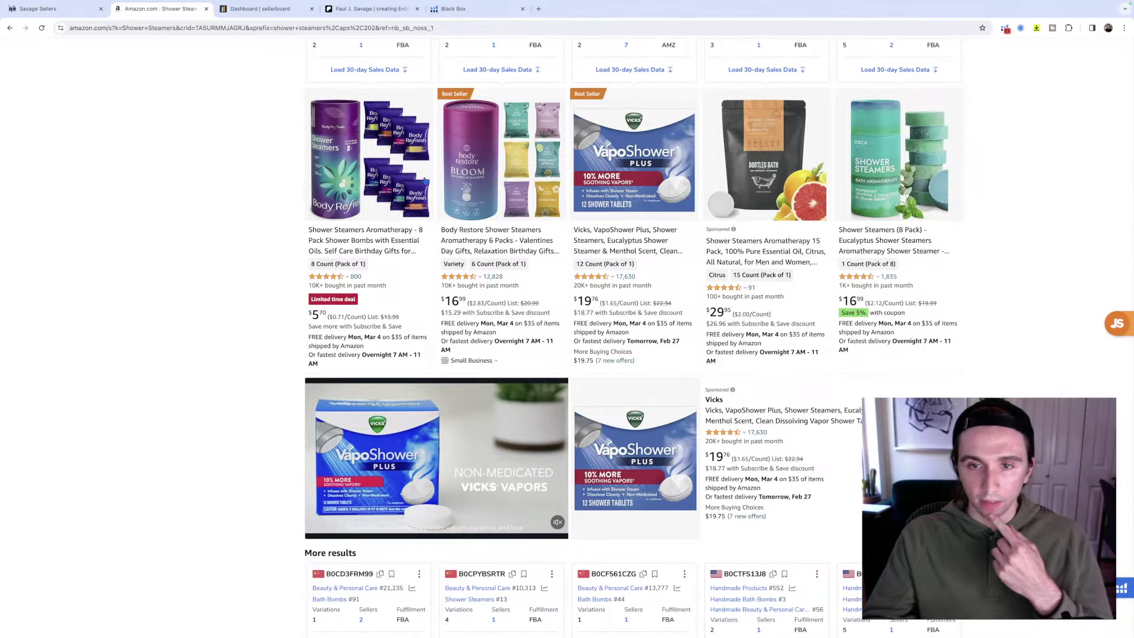
scroll(766, 294, down, 5)
scroll(766, 294, down, 2)
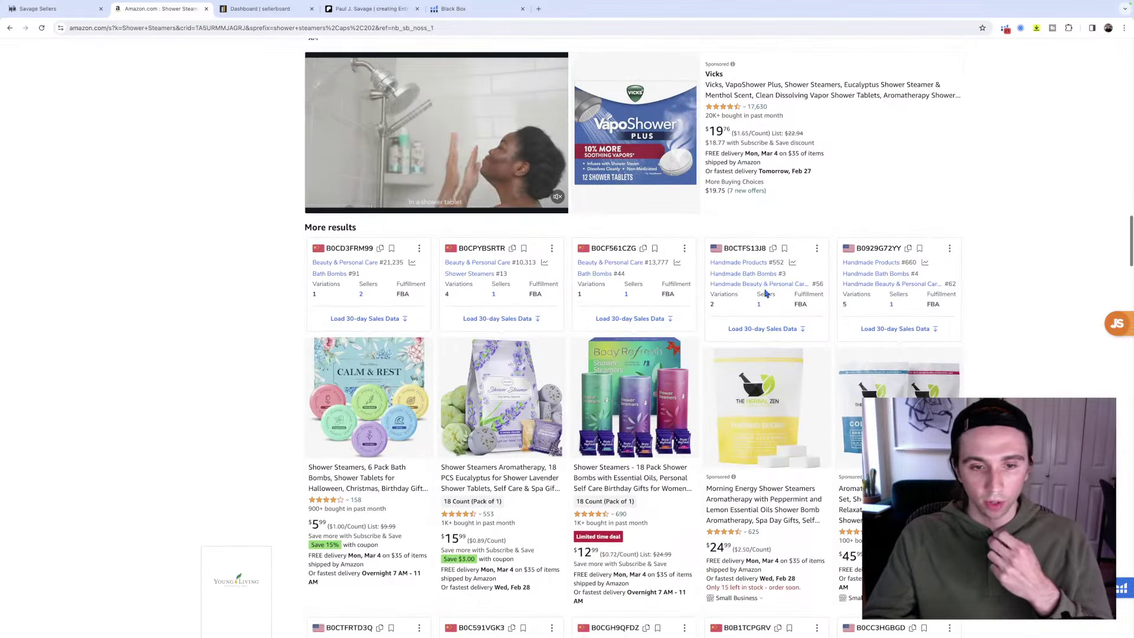
scroll(766, 294, down, 2)
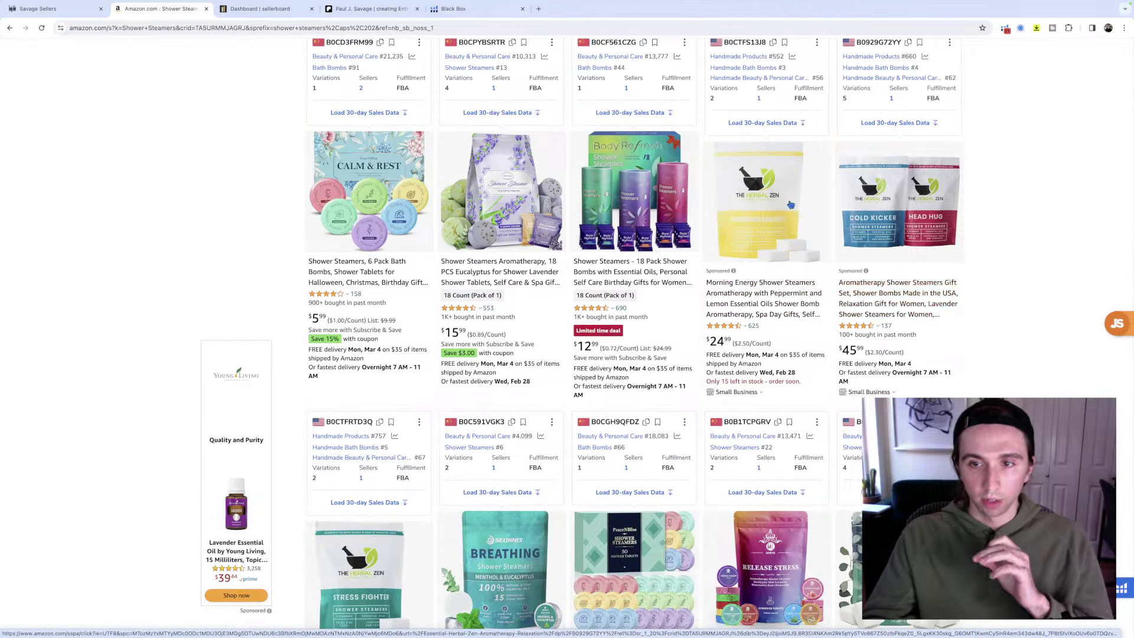
scroll(1004, 260, down, 1)
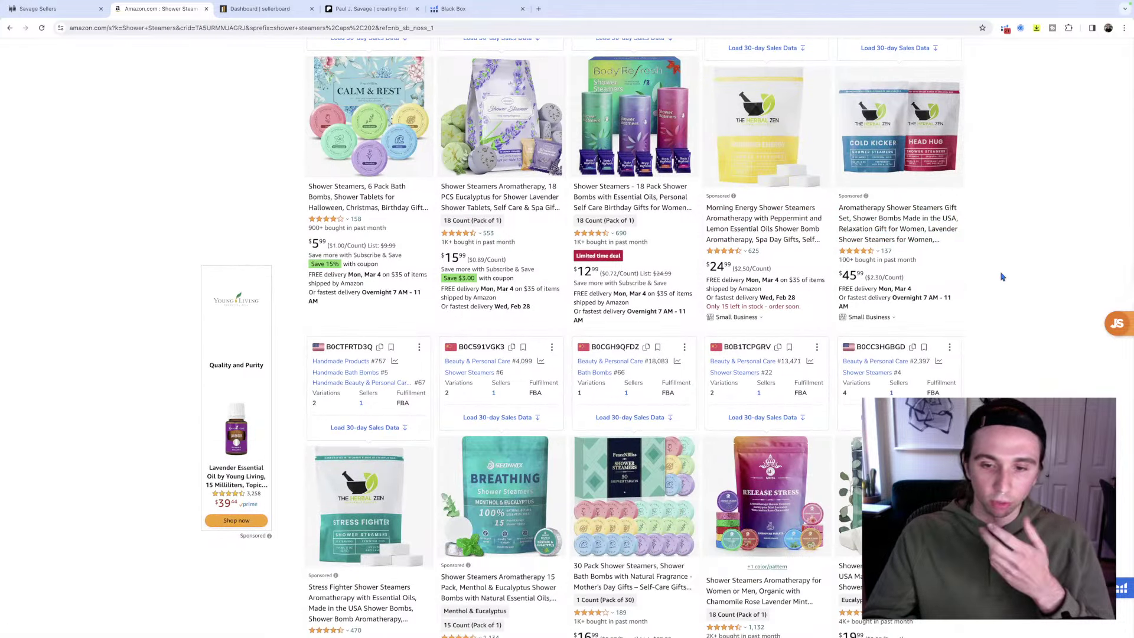
Review the remaining rows of competitors, from the Stress Fighter steamers down to the Body Restore Delight 6 pack.
scroll(1004, 281, down, 3)
scroll(1005, 285, down, 1)
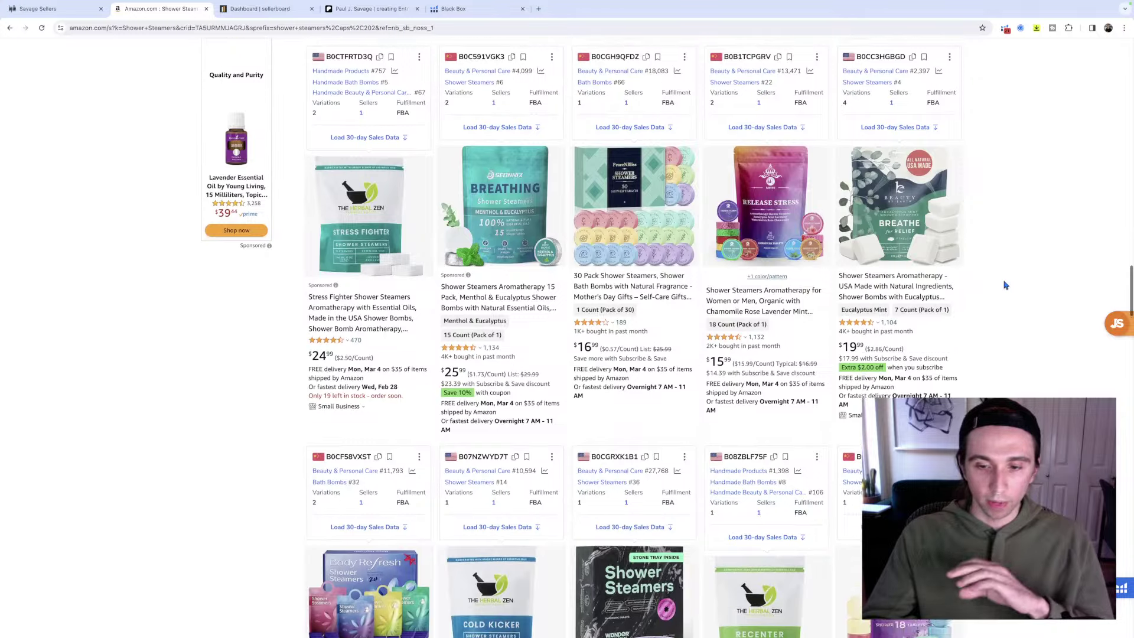
scroll(1005, 285, down, 2)
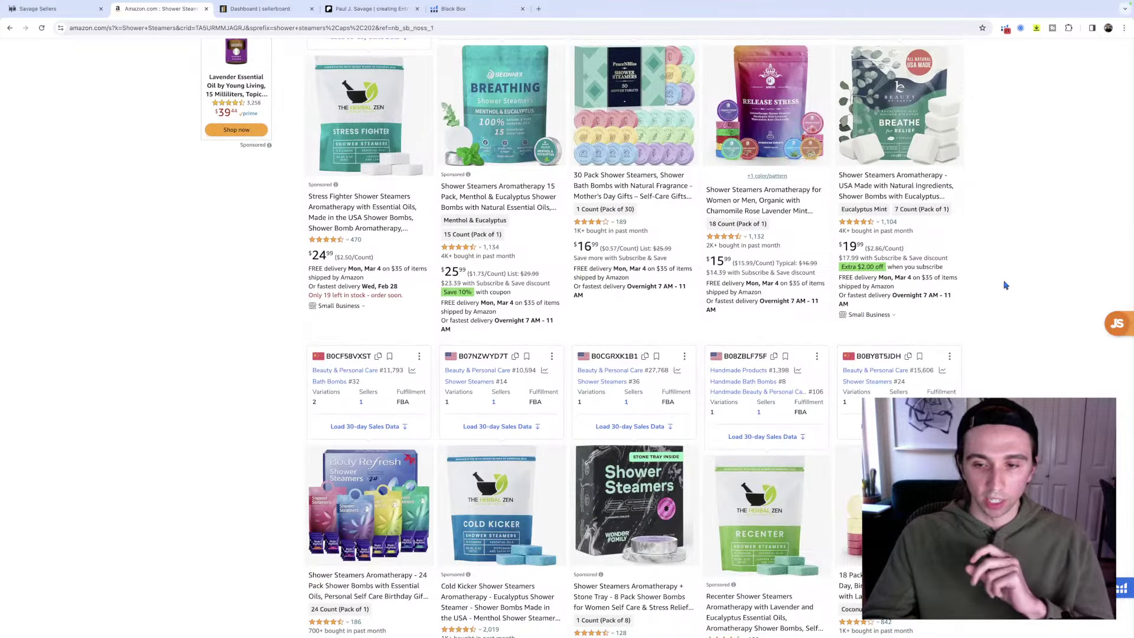
scroll(1005, 286, down, 6)
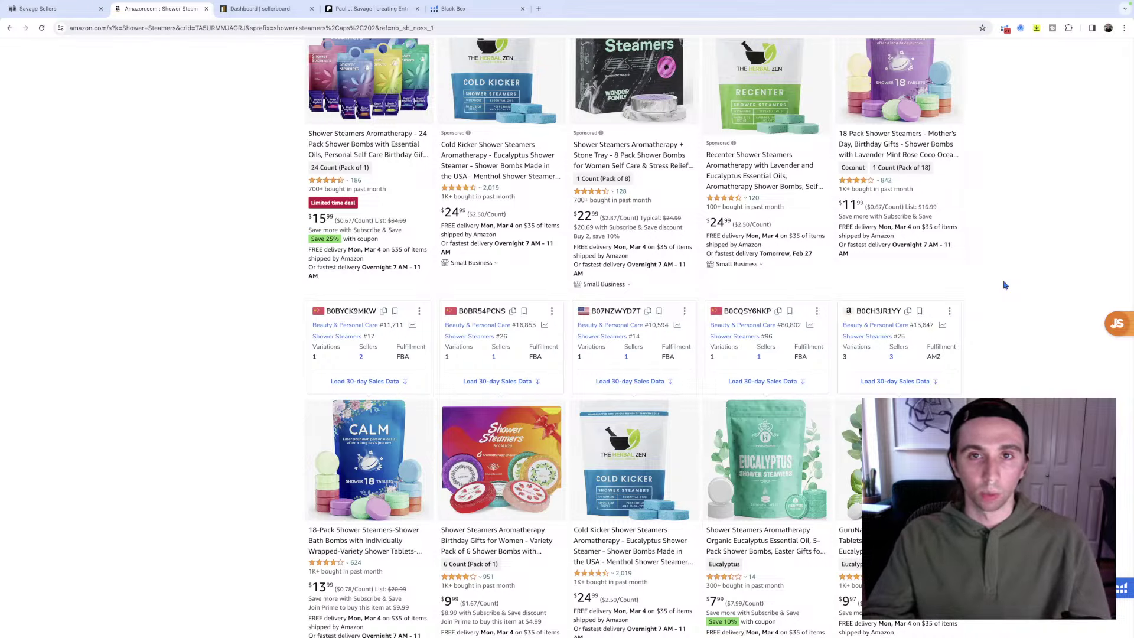
scroll(1006, 286, down, 4)
scroll(1004, 287, down, 1)
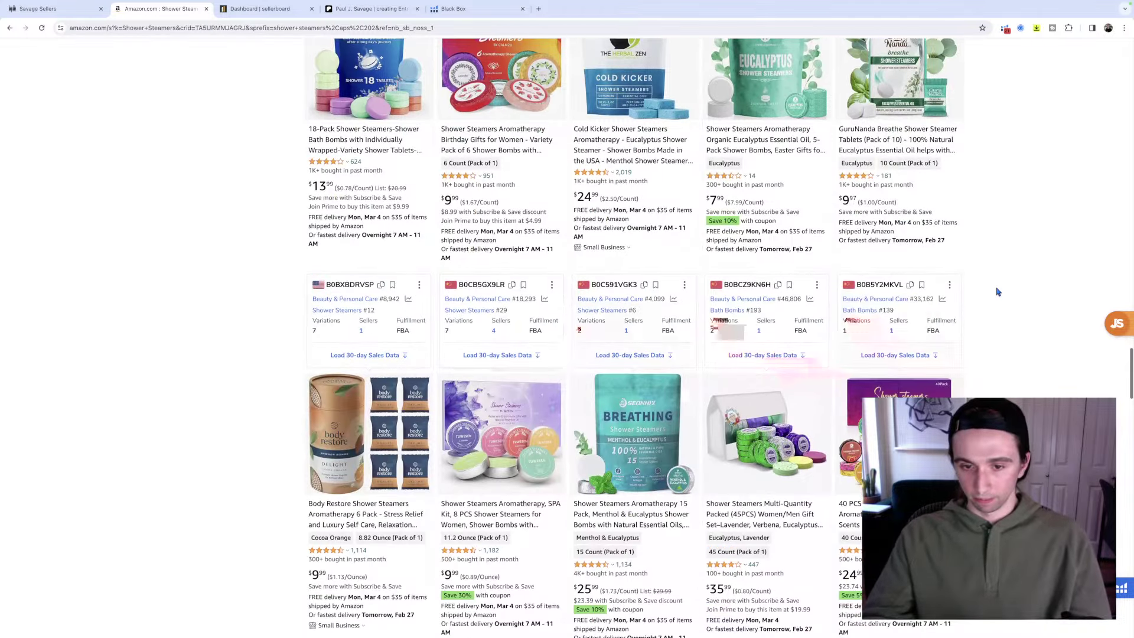
scroll(992, 298, down, 2)
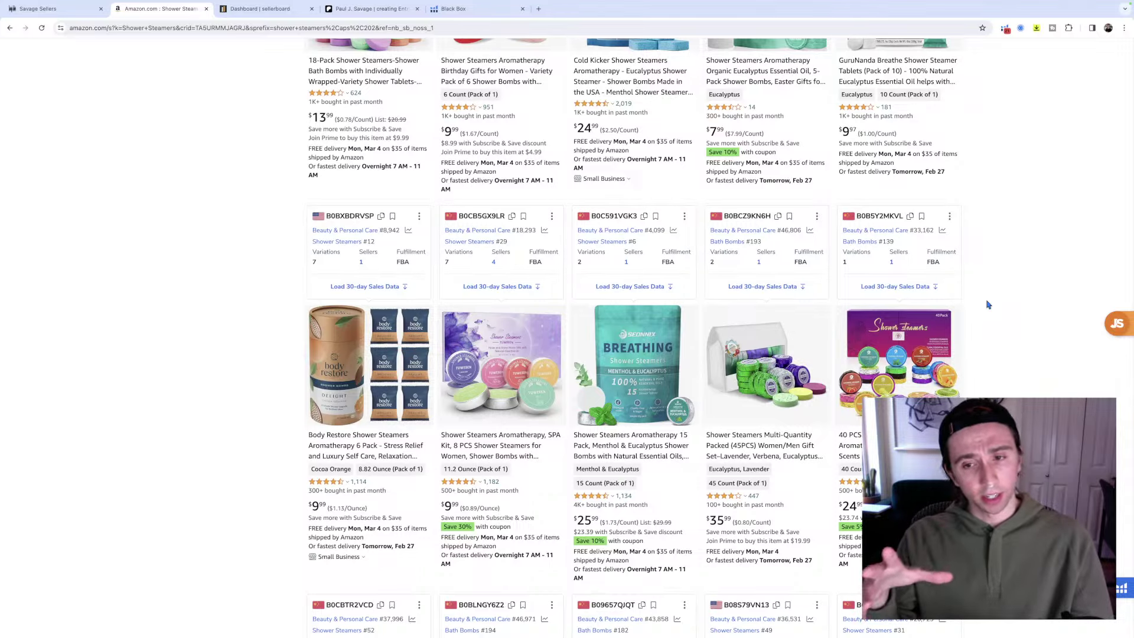
Compare the Vicks, Beauty by Earth and Body Restore listings from frequently shopped brands with the other shower steamer results.
scroll(985, 299, down, 8)
scroll(983, 291, up, 12)
scroll(980, 295, down, 4)
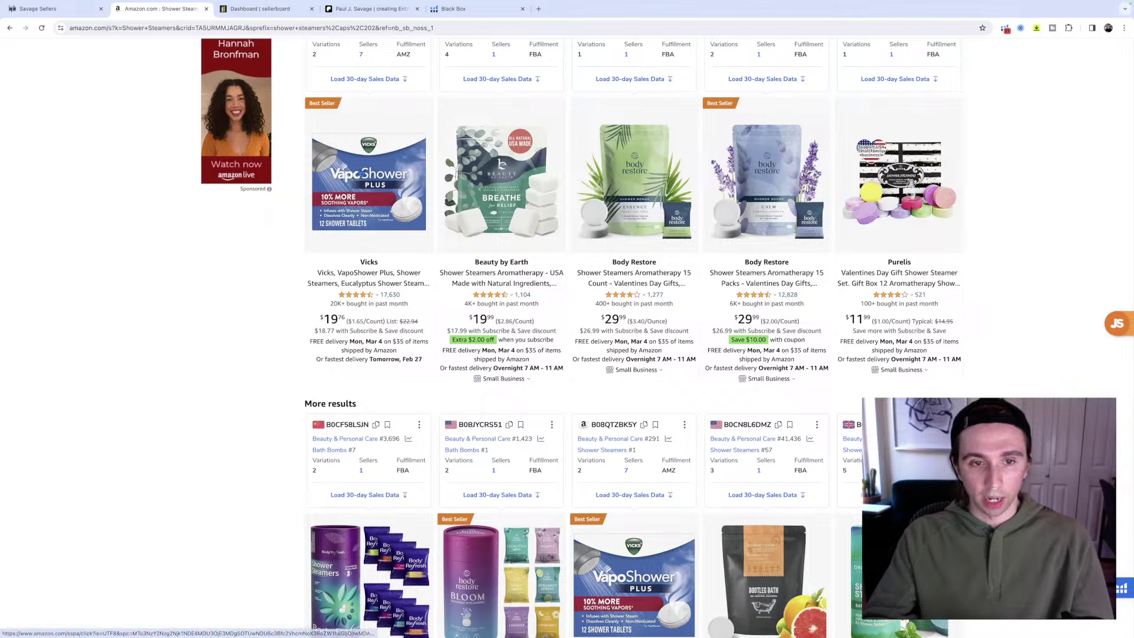
scroll(360, 173, up, 3)
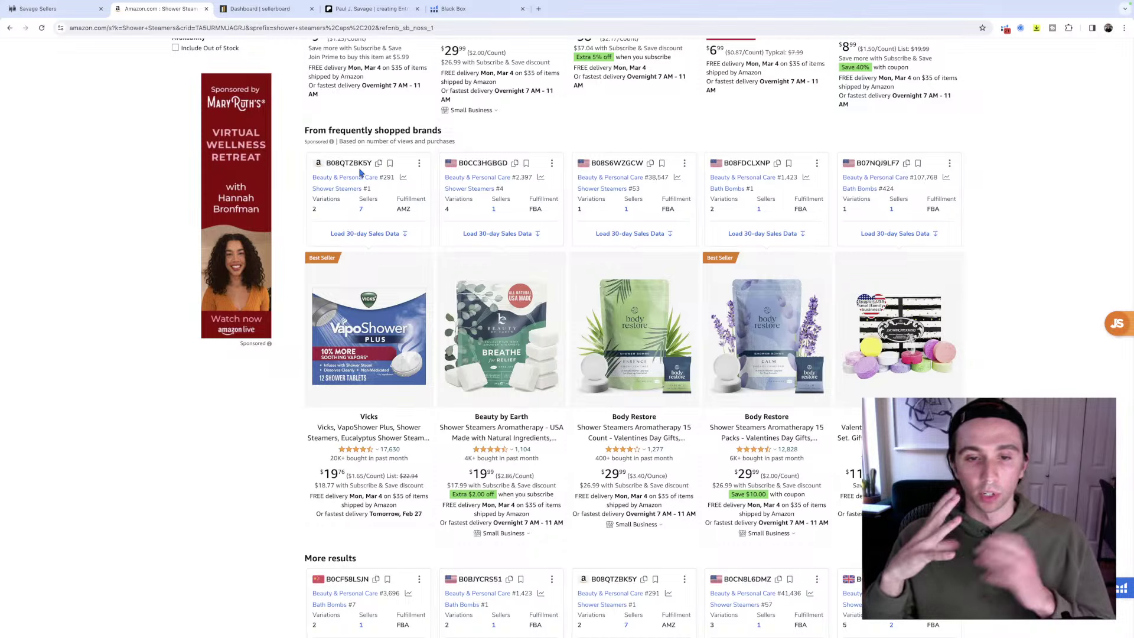
scroll(359, 171, down, 1)
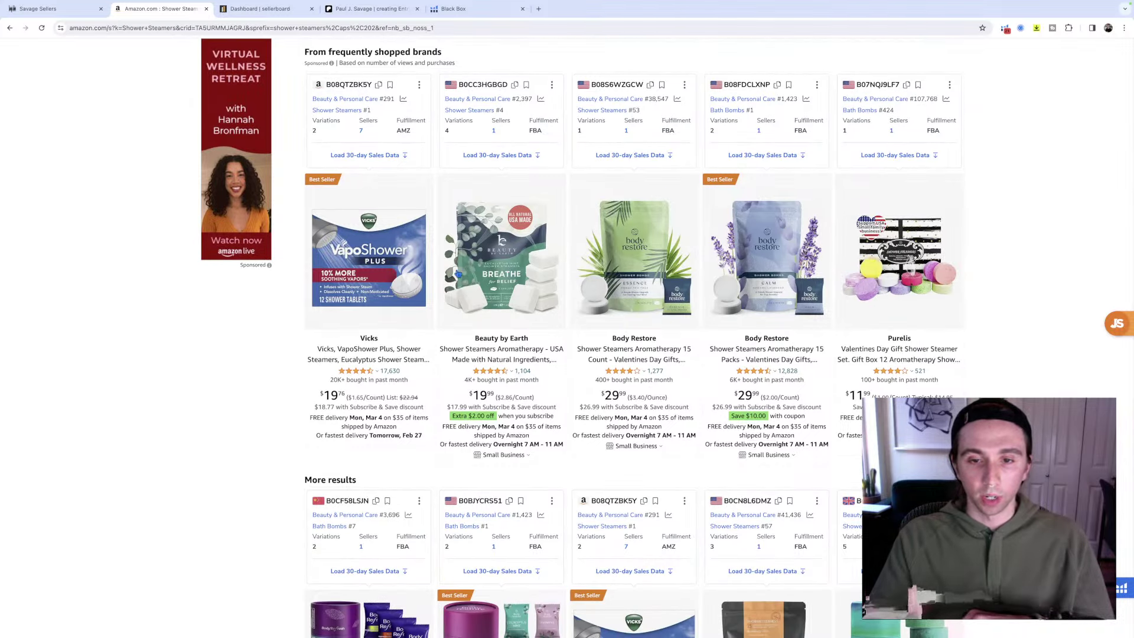
scroll(464, 355, down, 1)
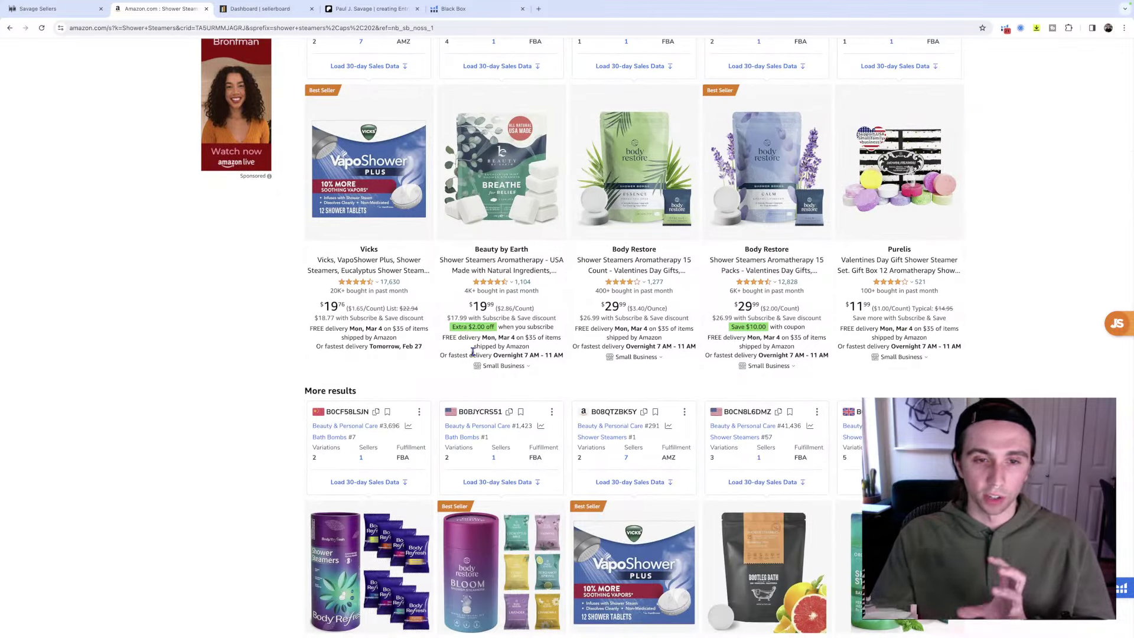
scroll(604, 390, up, 10)
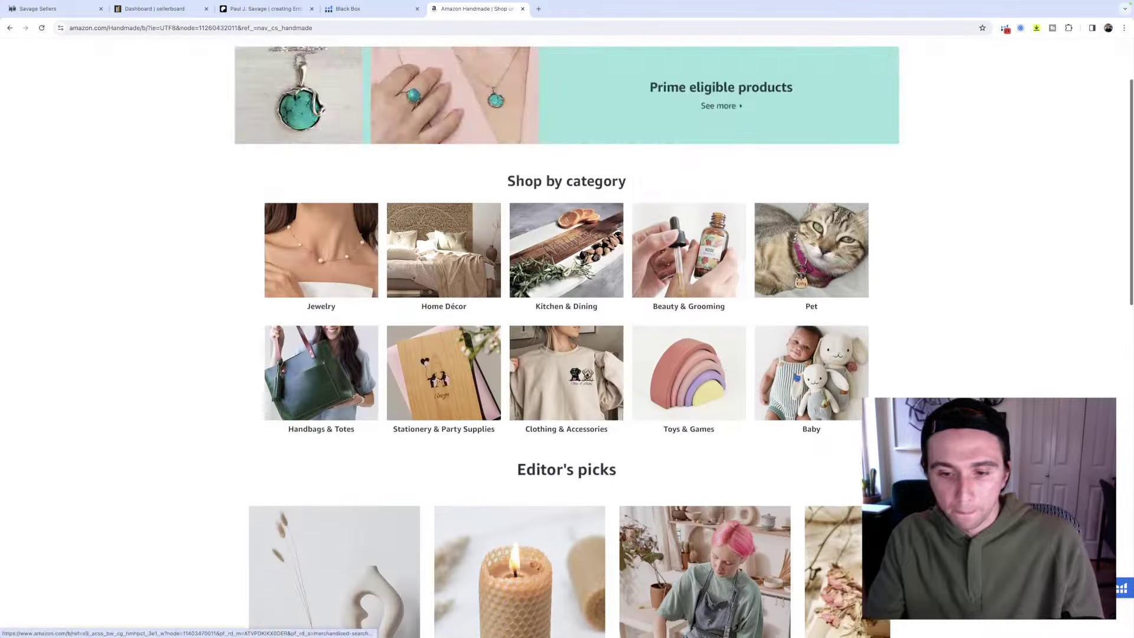
Open an Editor's picks collection on the Amazon Handmade storefront and look through the category ranks and prices of its listings.
scroll(791, 378, down, 3)
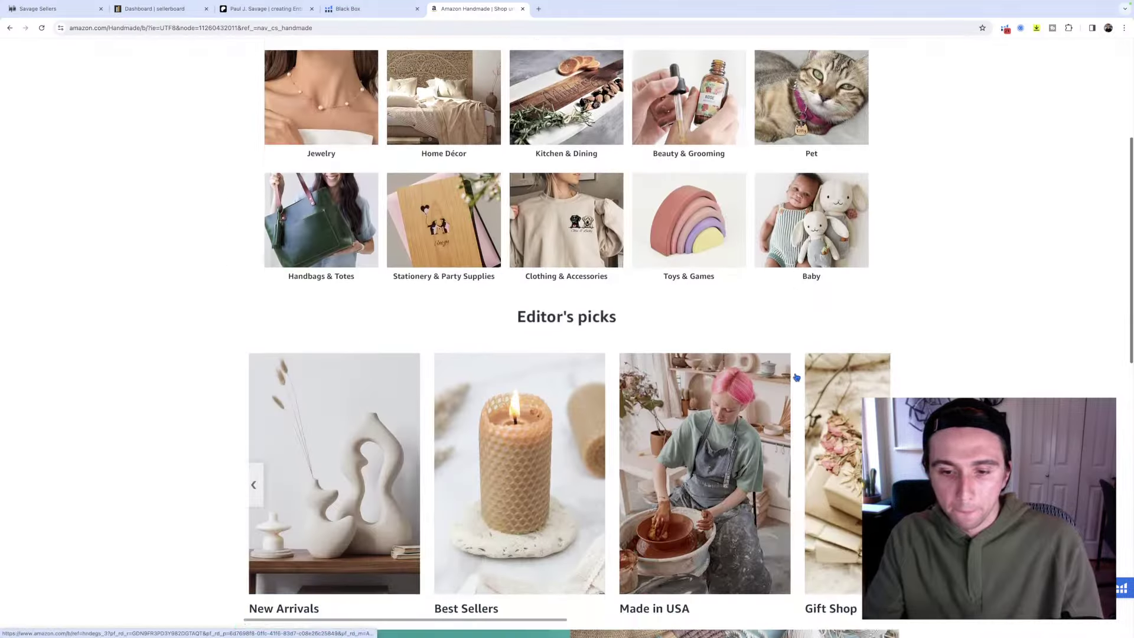
click(786, 378)
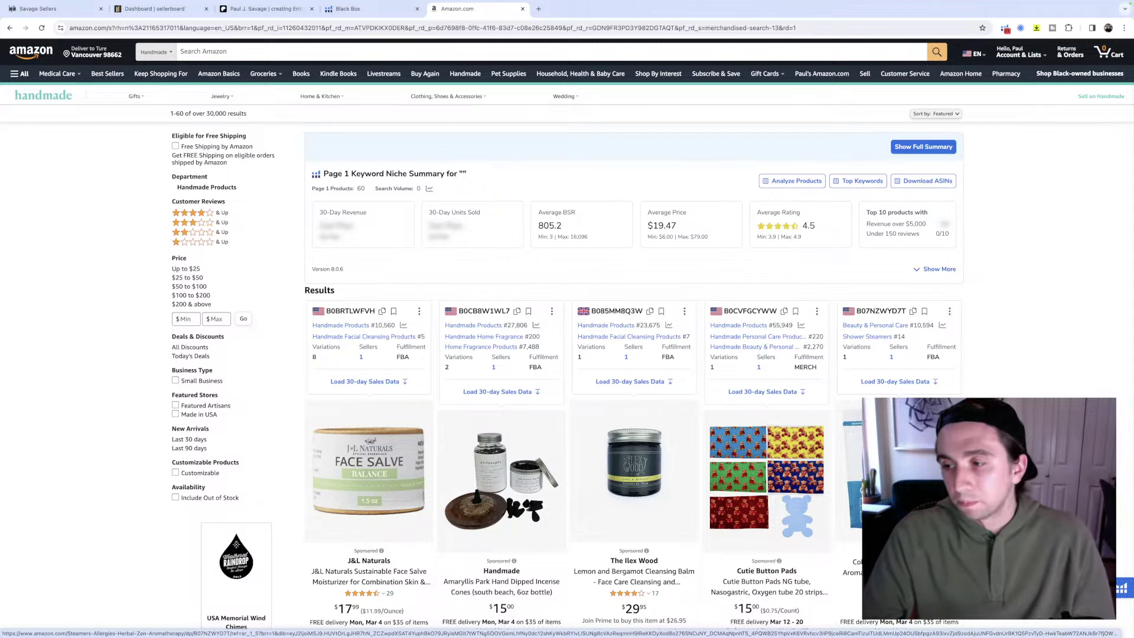
scroll(552, 387, down, 5)
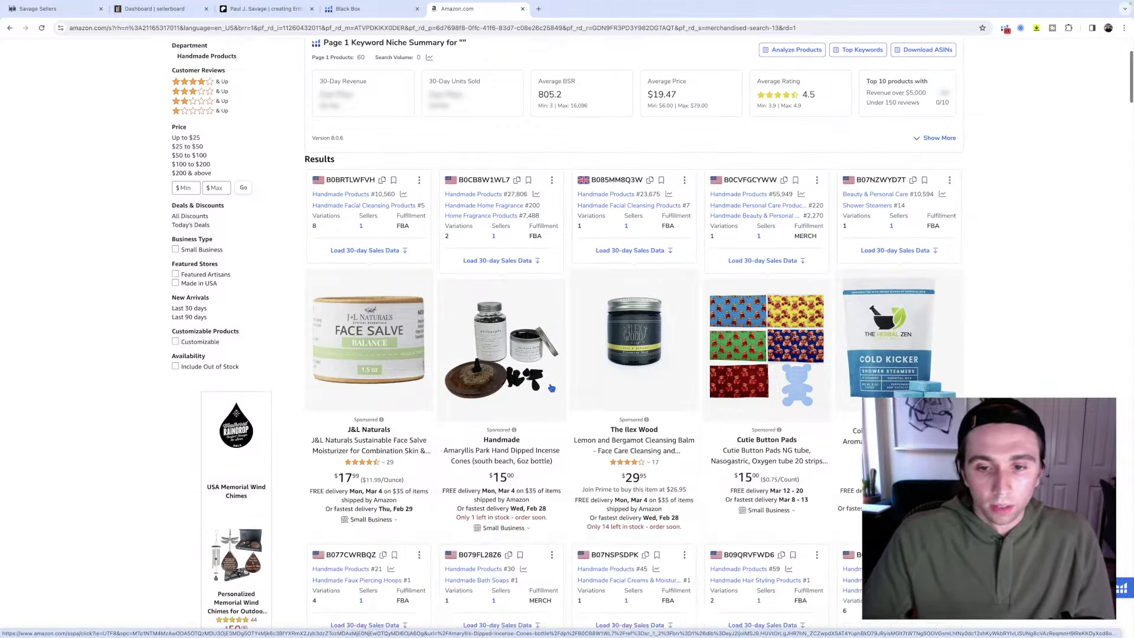
scroll(992, 367, down, 2)
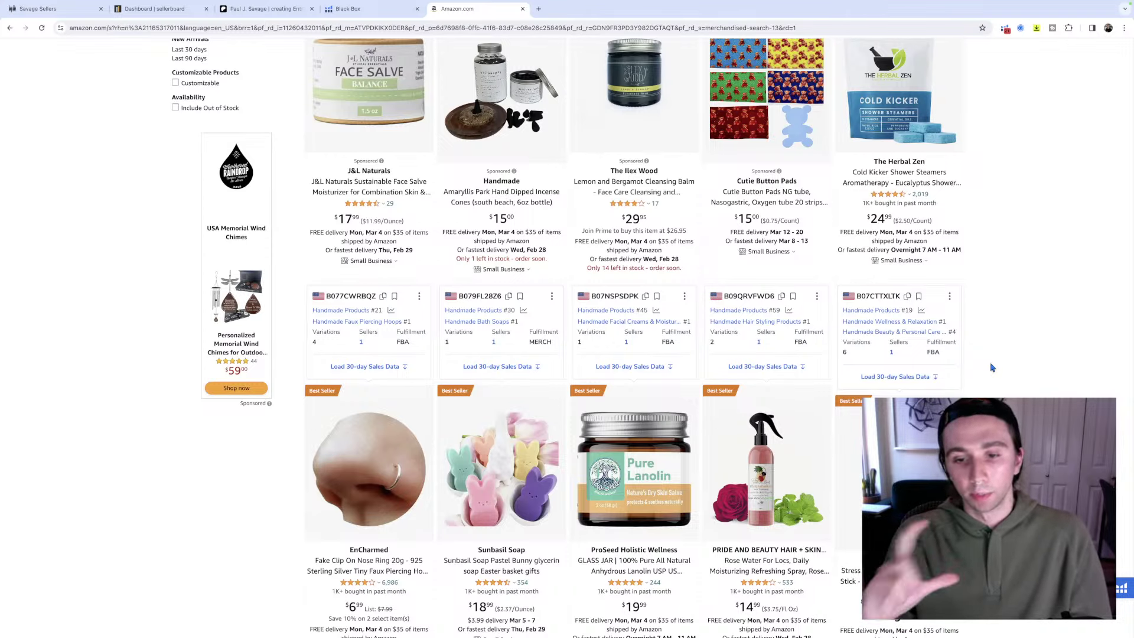
scroll(1007, 369, down, 7)
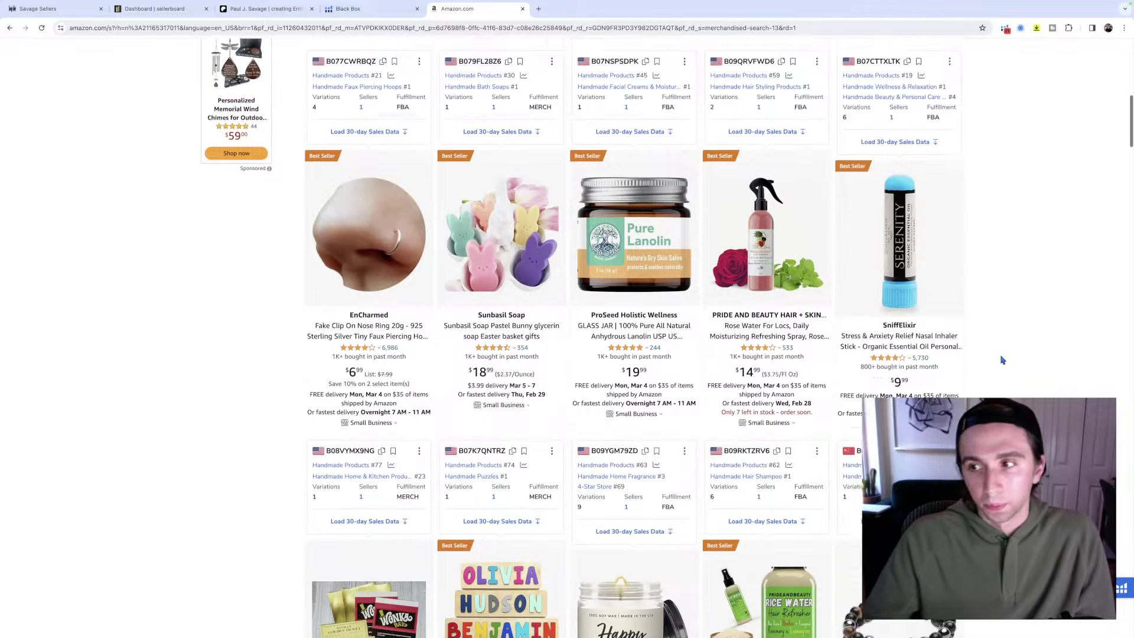
scroll(1003, 360, down, 2)
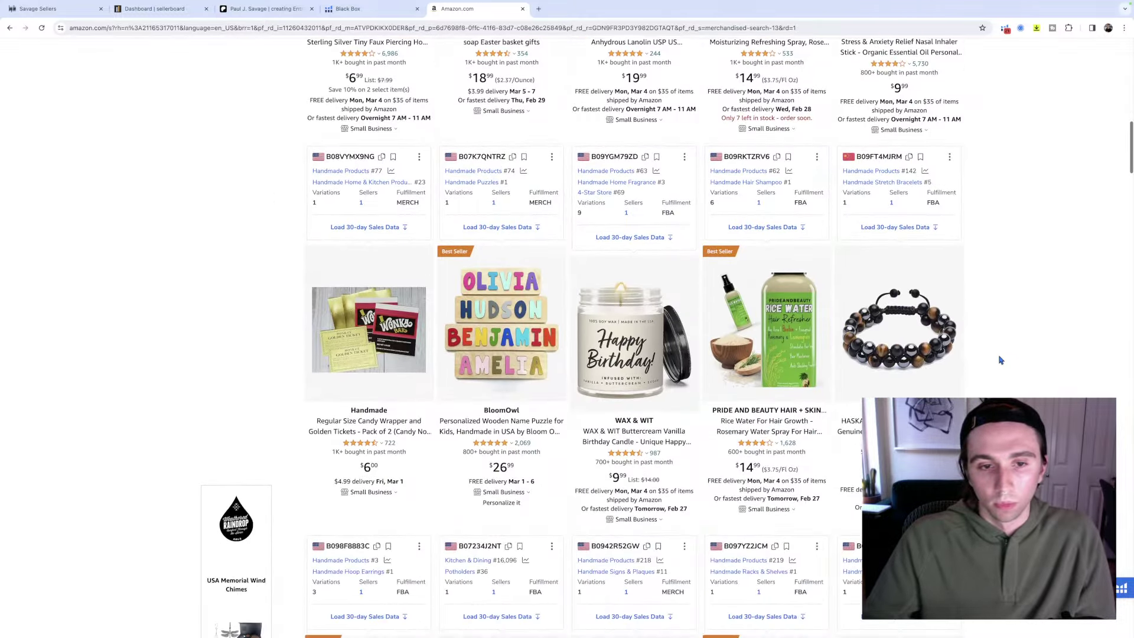
scroll(1000, 357, up, 15)
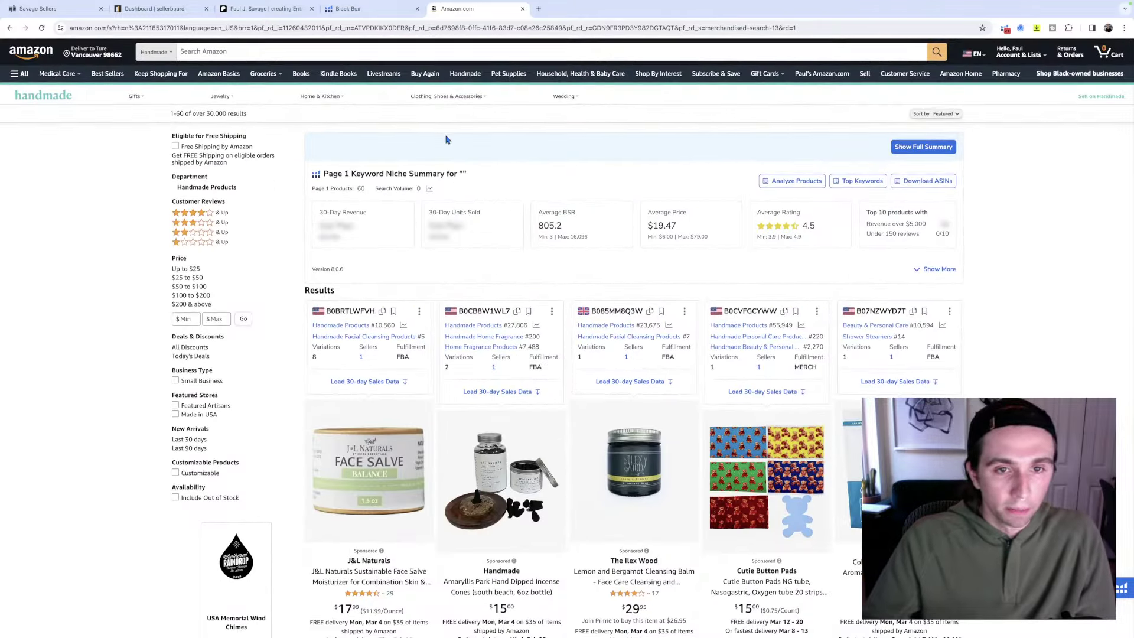
scroll(827, 195, down, 2)
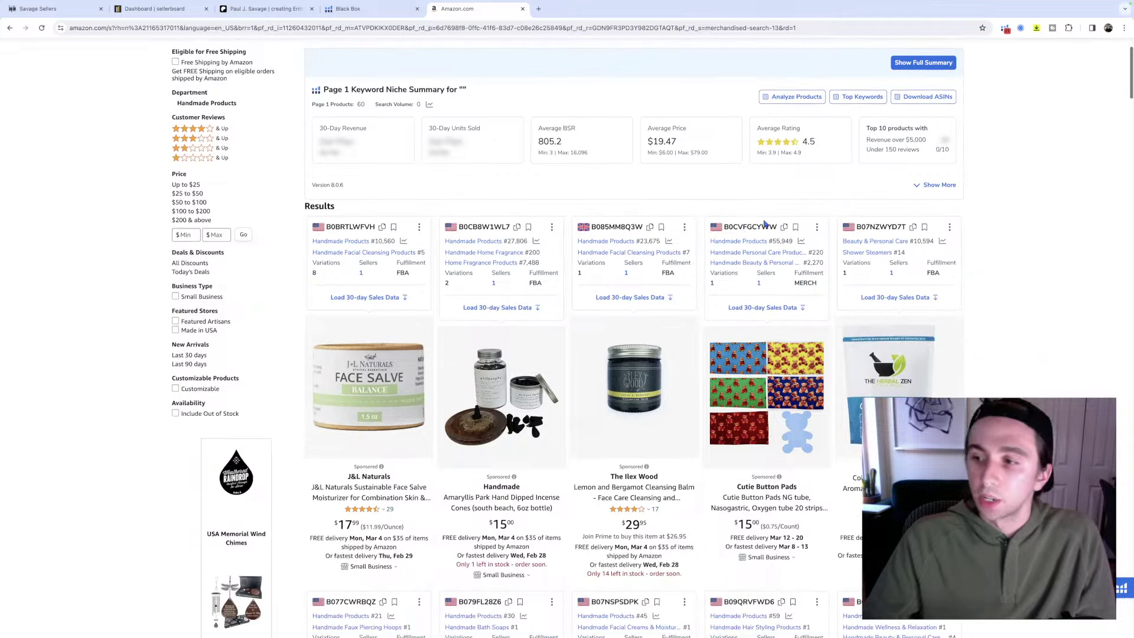
scroll(882, 177, down, 2)
scroll(1004, 224, up, 5)
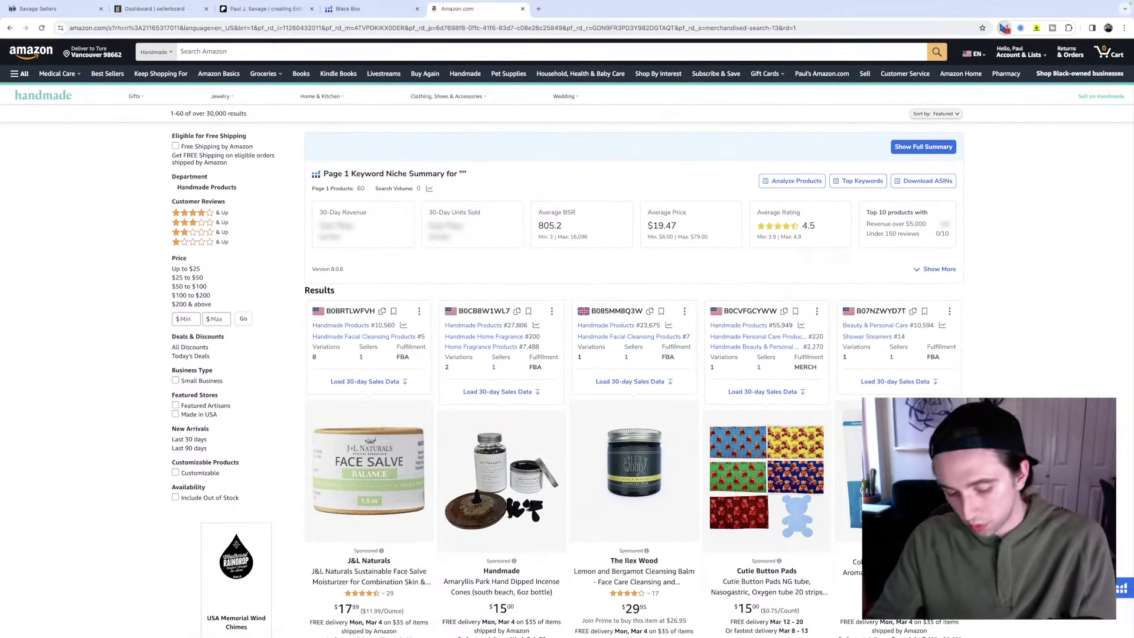
Run Helium 10 Xray on the handmade collection, review the sales and revenue of its products, and close the report.
click(1005, 28)
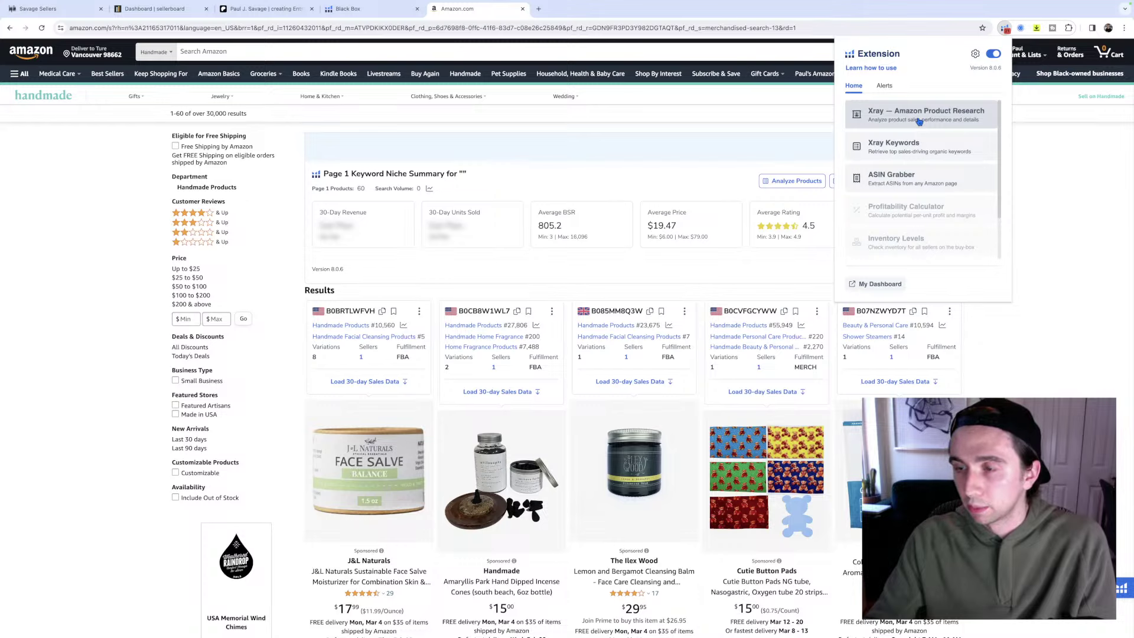
click(918, 121)
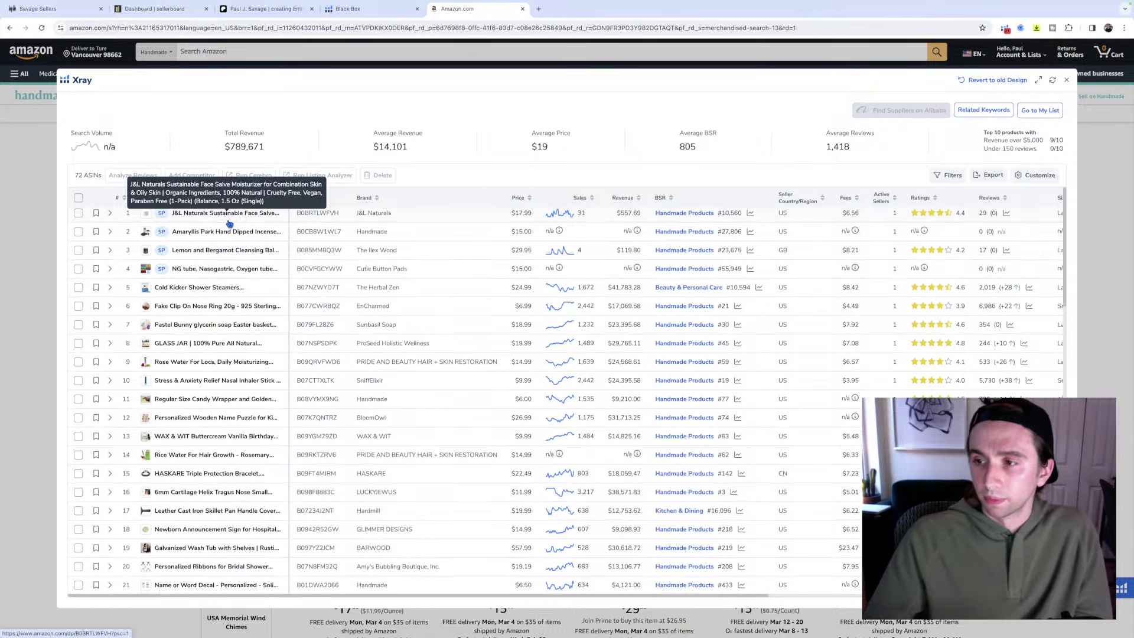
scroll(229, 223, down, 1)
scroll(248, 268, up, 1)
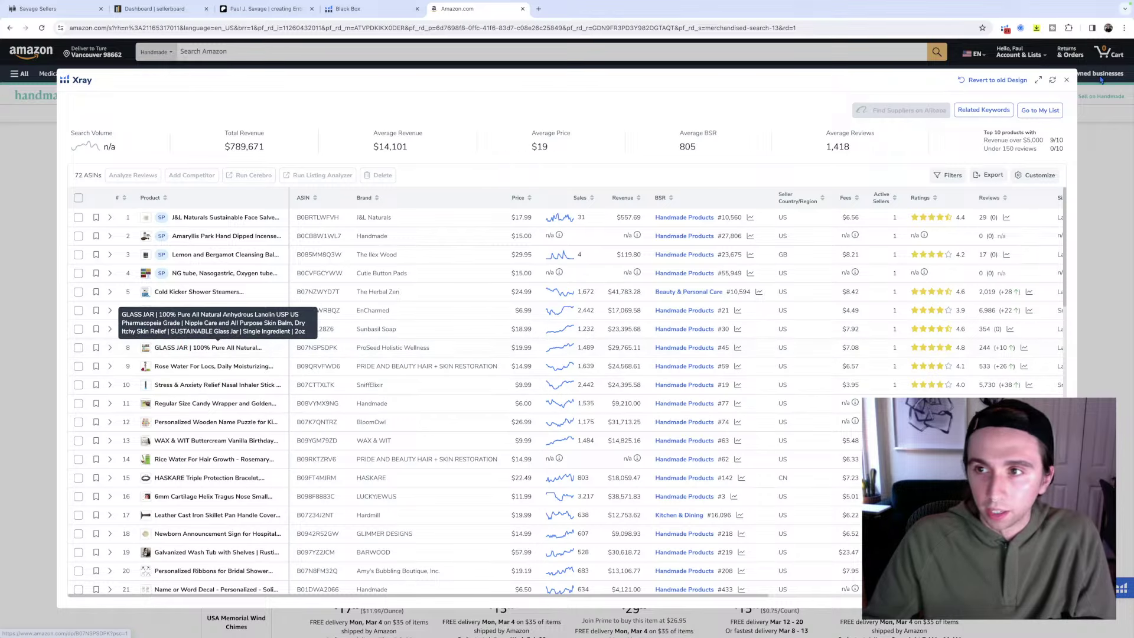
click(1066, 79)
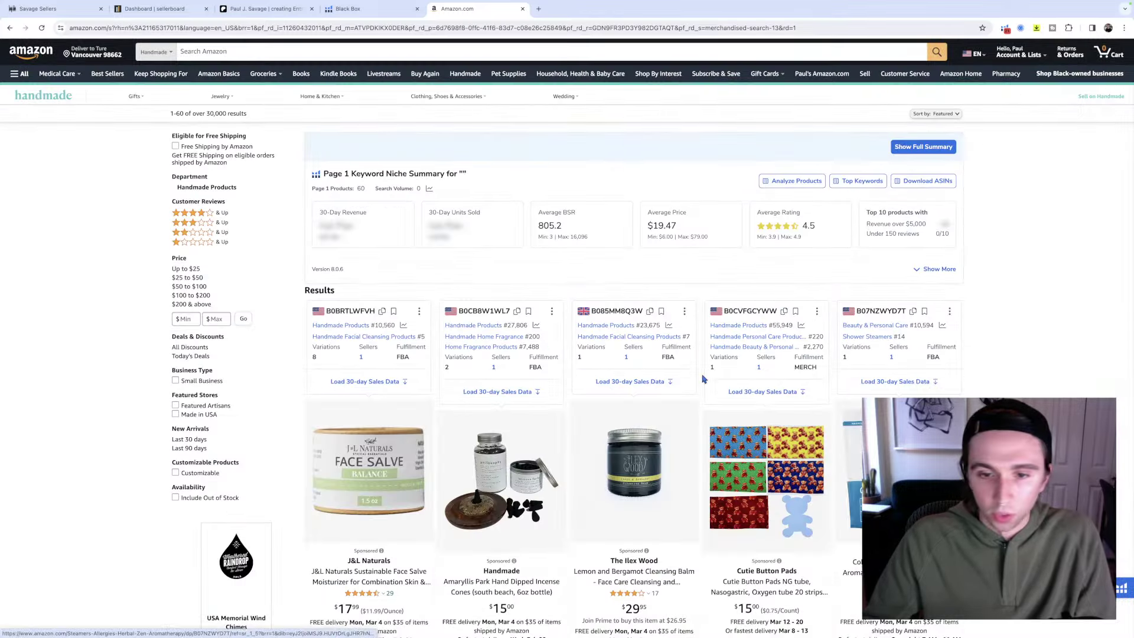
Examine the best-selling handmade listings, including the nose ring, bunny soap, Pure Lanolin salve and personalized name puzzle.
scroll(741, 512, down, 5)
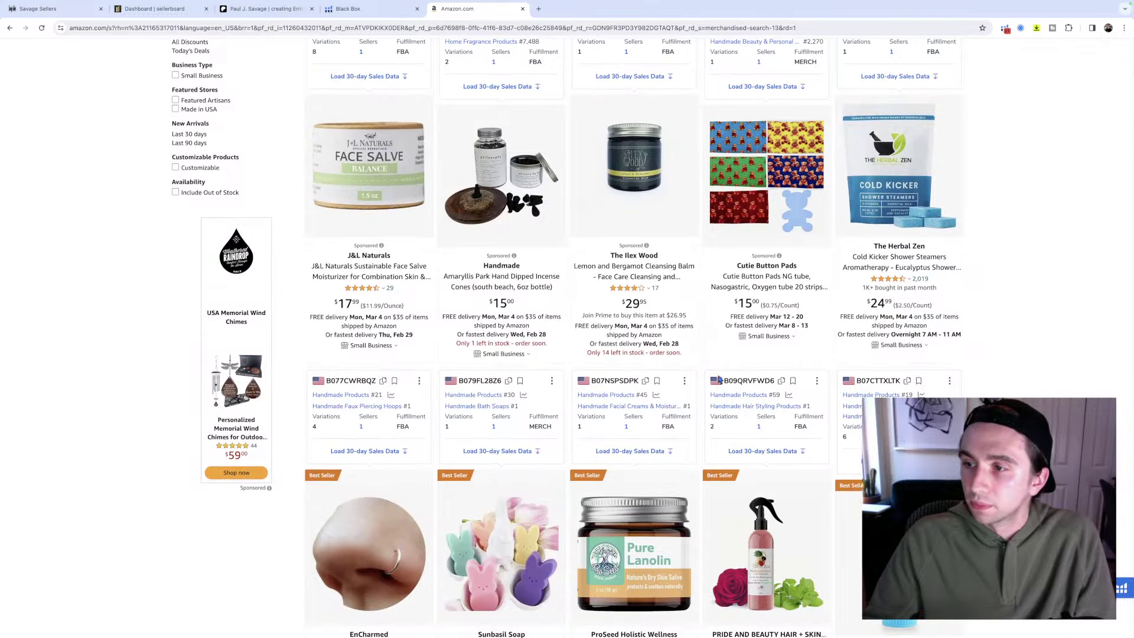
scroll(718, 381, down, 3)
scroll(720, 380, down, 2)
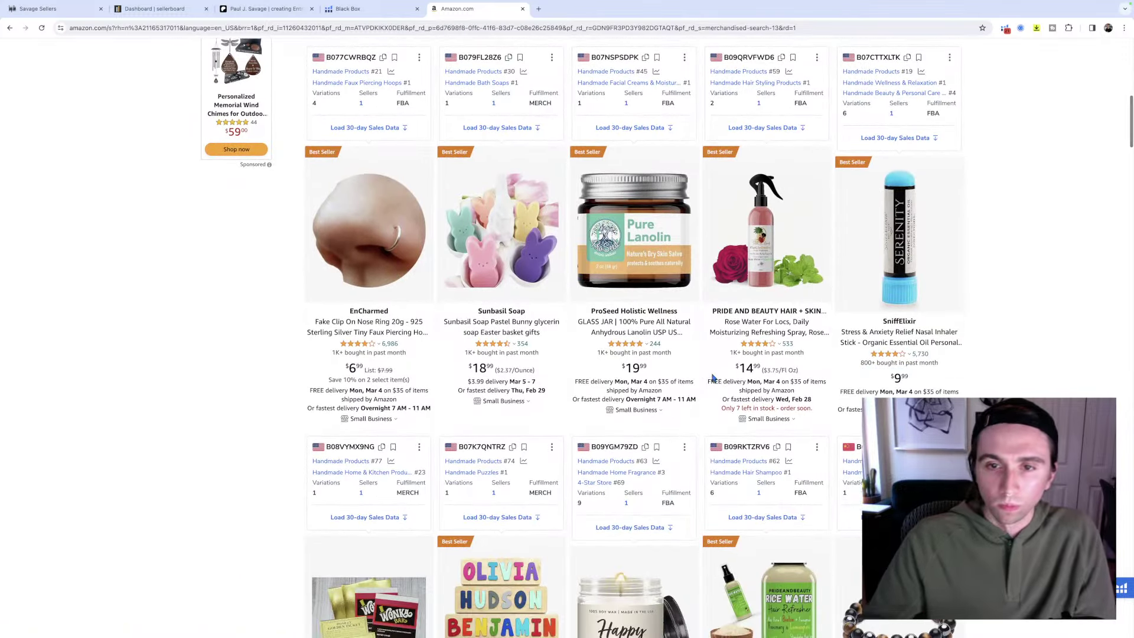
scroll(715, 378, down, 1)
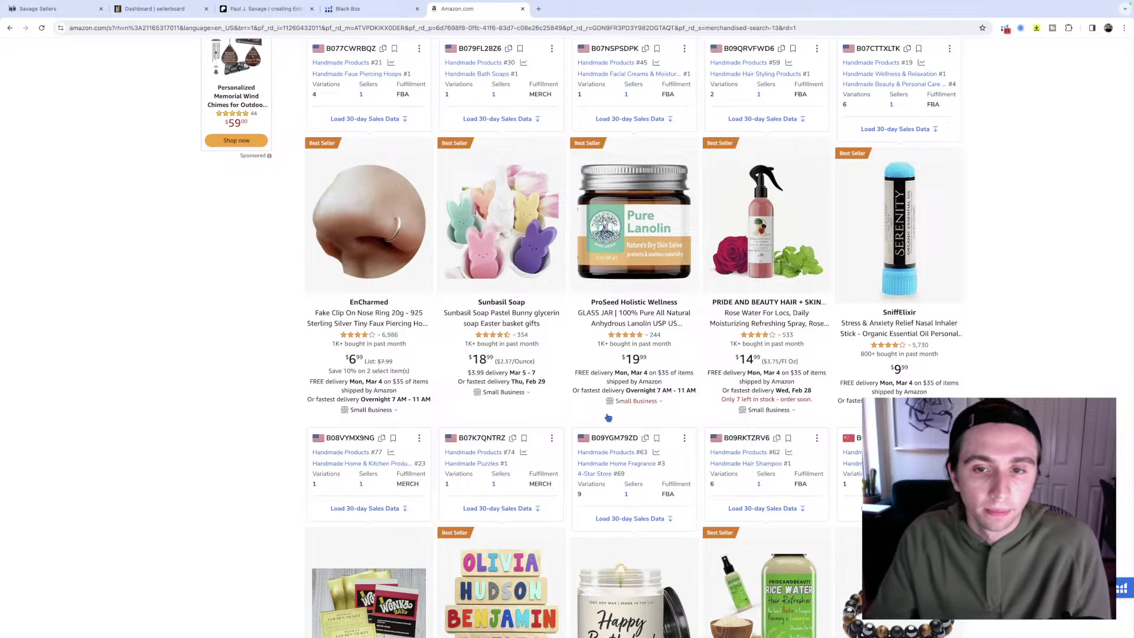
scroll(819, 386, down, 1)
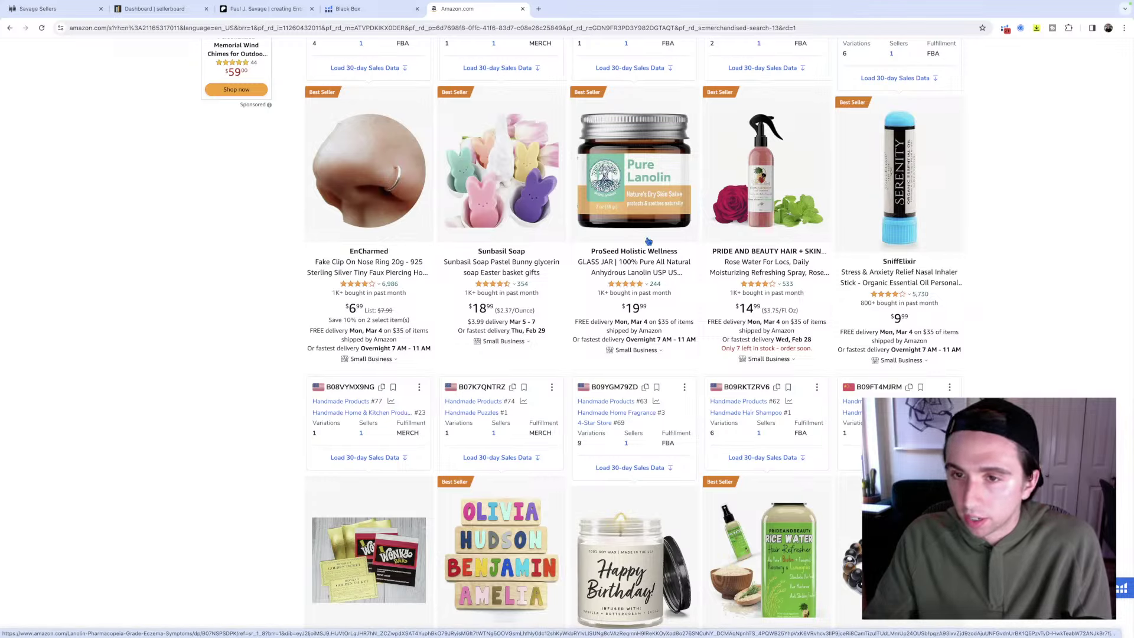
scroll(650, 288, up, 15)
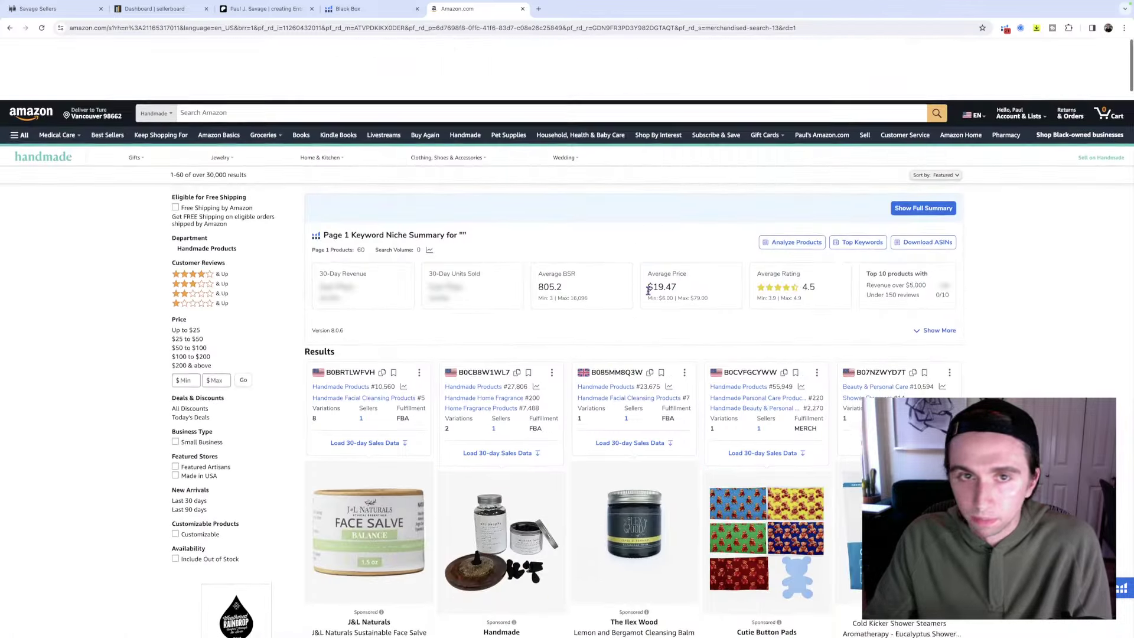
Search Amazon for "lanolin" in a new browser tab and look over the first rows of listings.
click(538, 8)
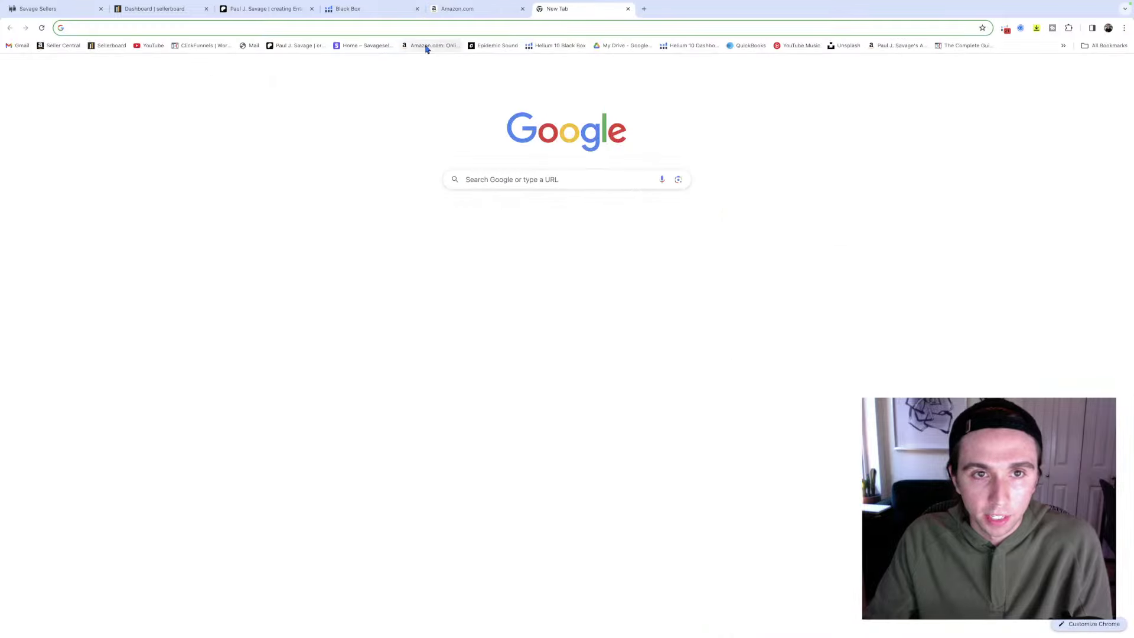
text(amazon)
key(Return)
click(469, 45)
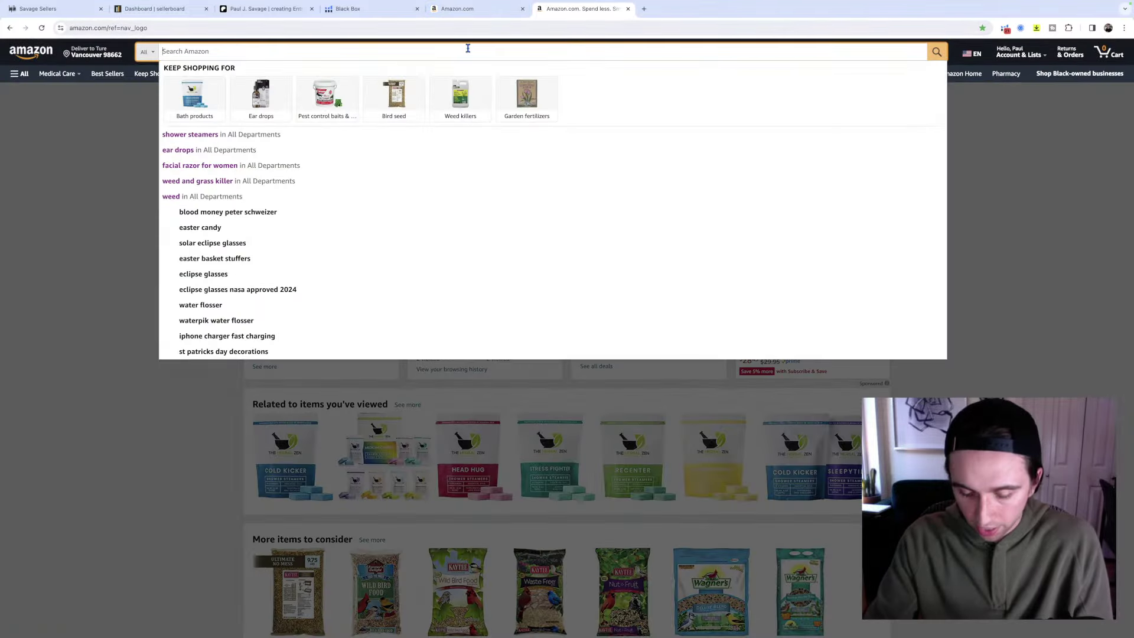
text(lanolin)
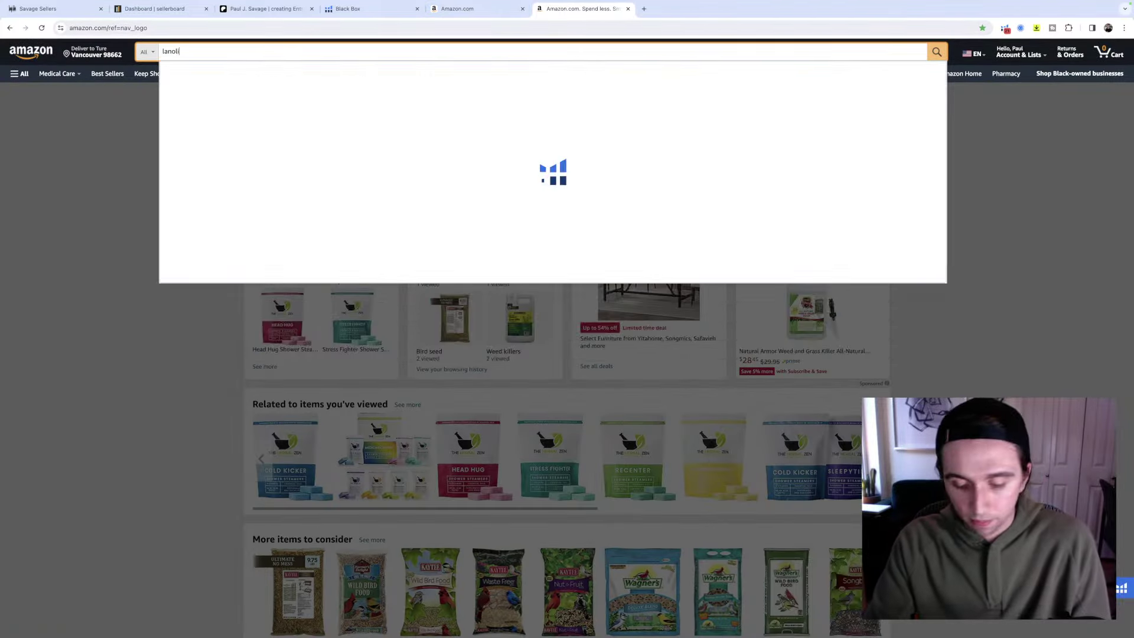
key(Return)
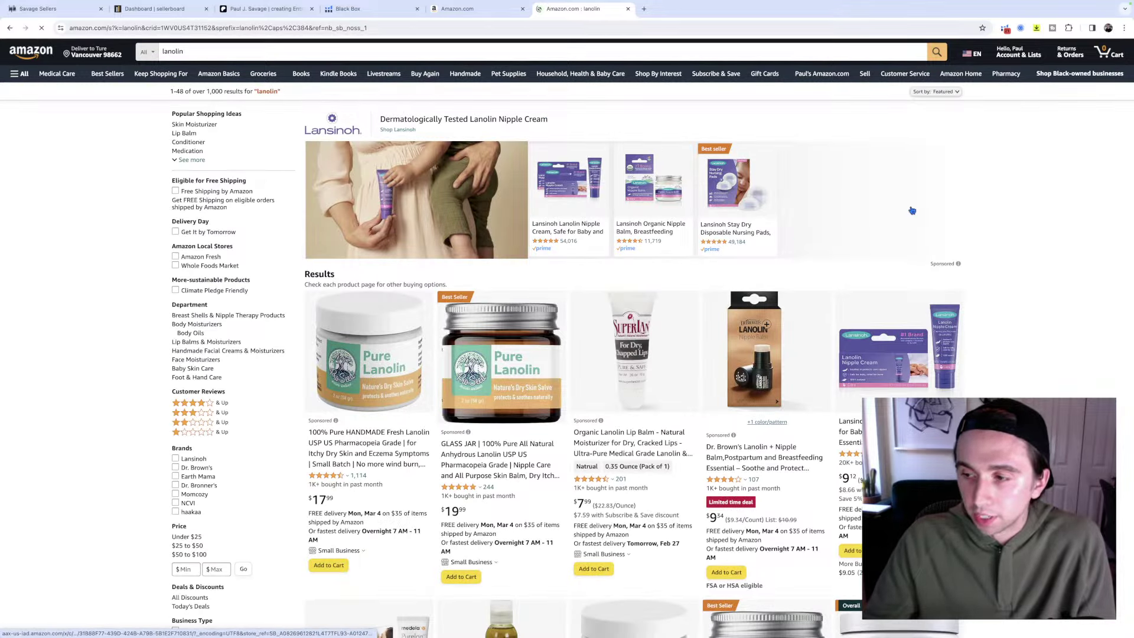
scroll(1000, 254, down, 2)
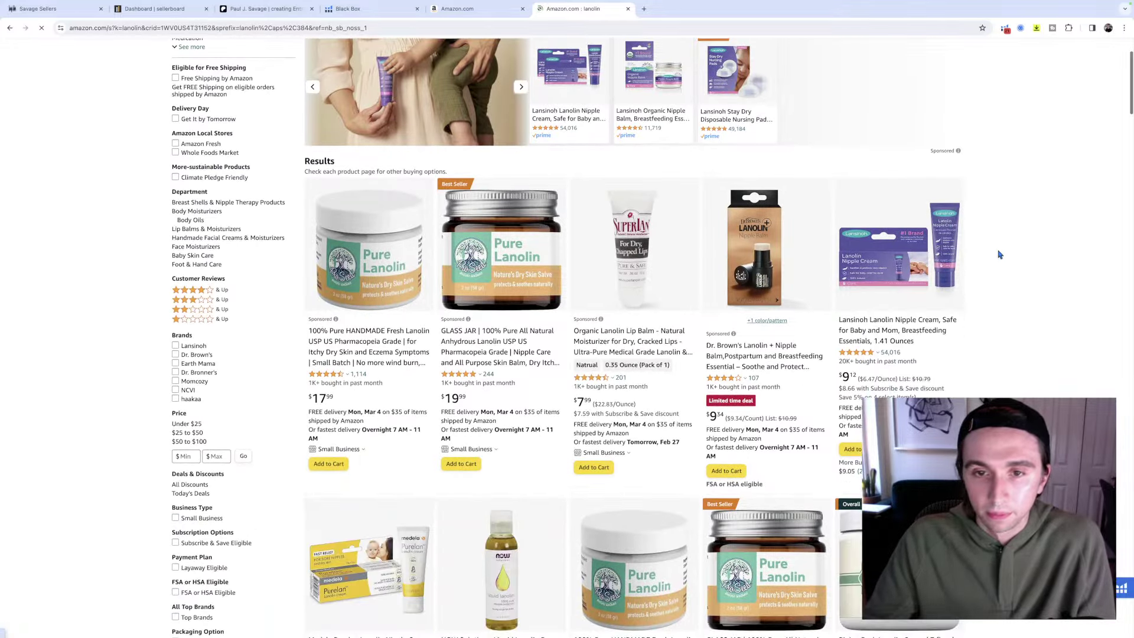
scroll(1000, 254, down, 3)
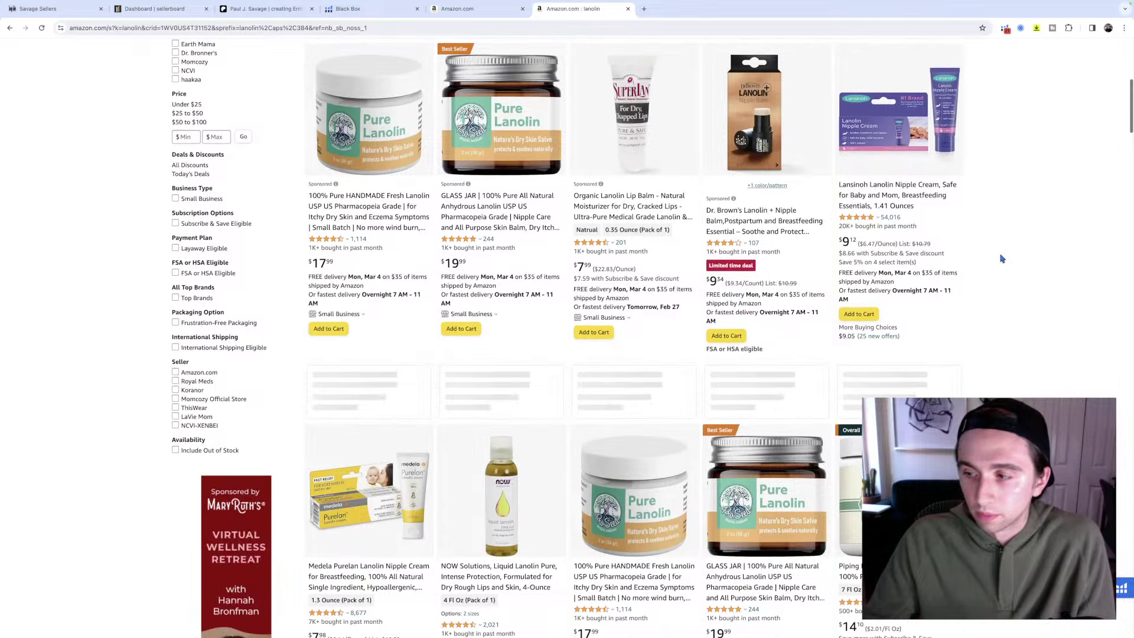
scroll(981, 282, down, 1)
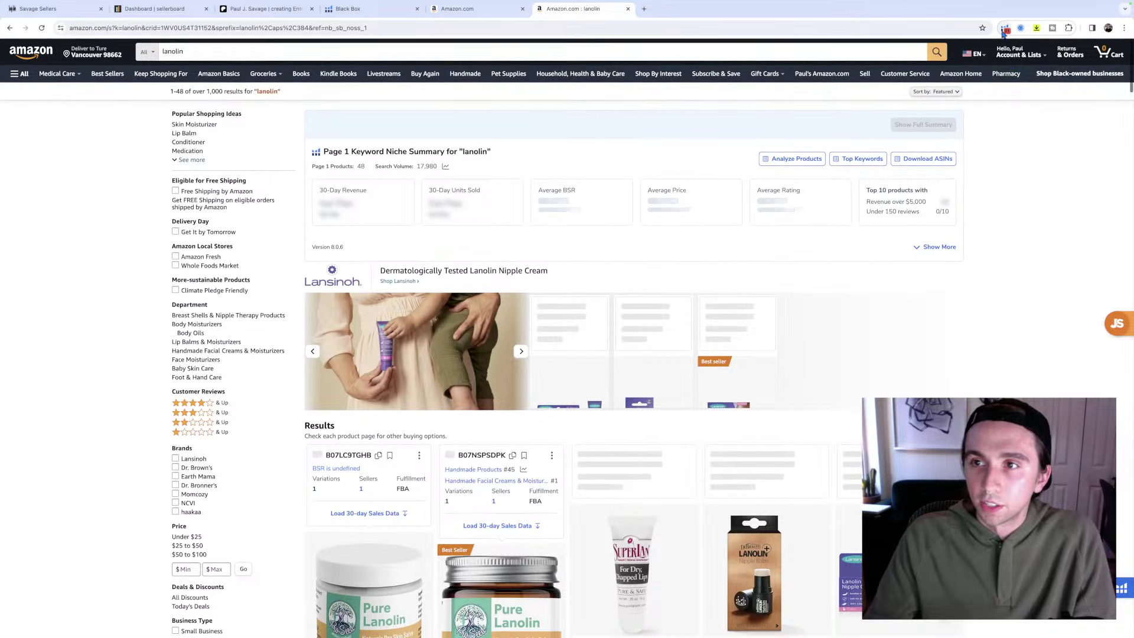
Run Helium 10 Xray on the lanolin results, review the sales and revenue, and compare the ProSeed listings with their competitors.
click(1005, 28)
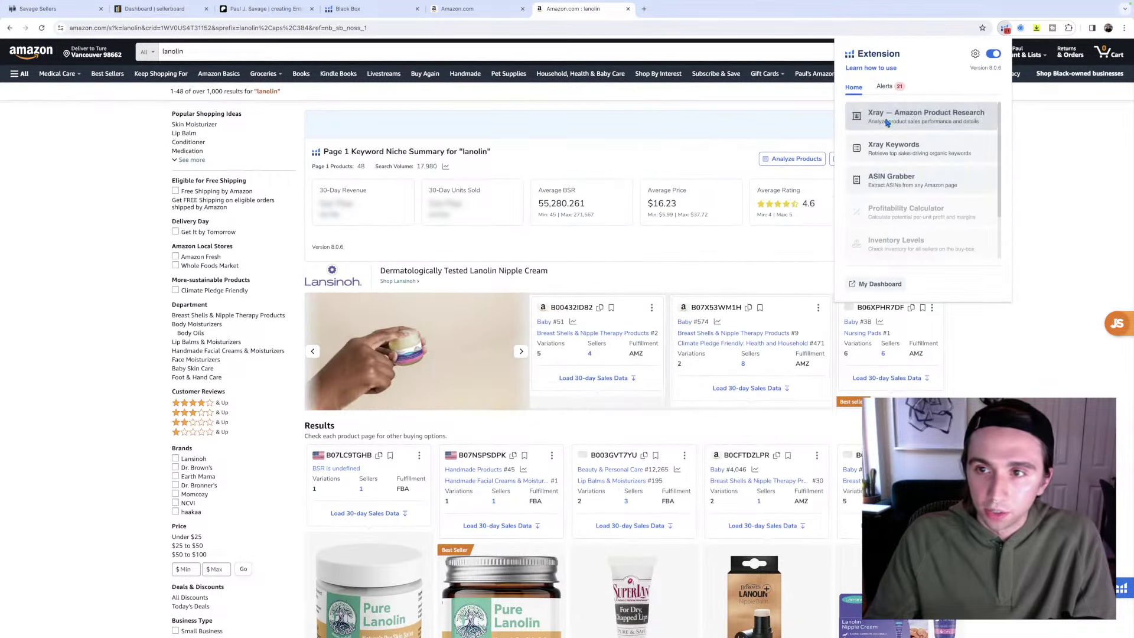
click(887, 123)
scroll(1026, 294, down, 2)
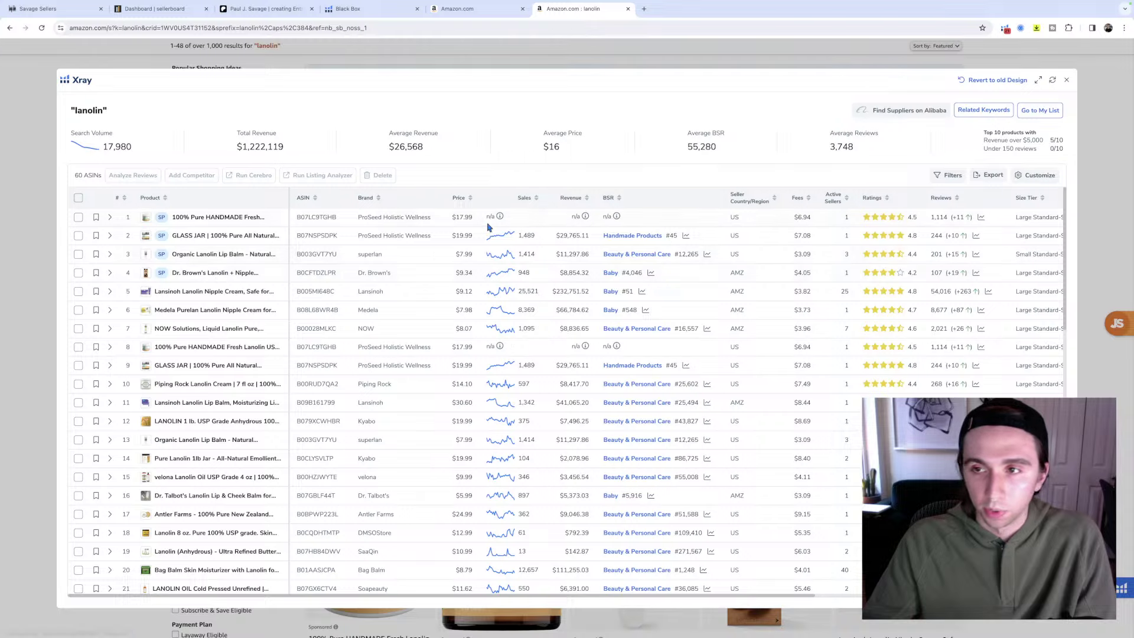
click(1066, 80)
scroll(1011, 264, down, 5)
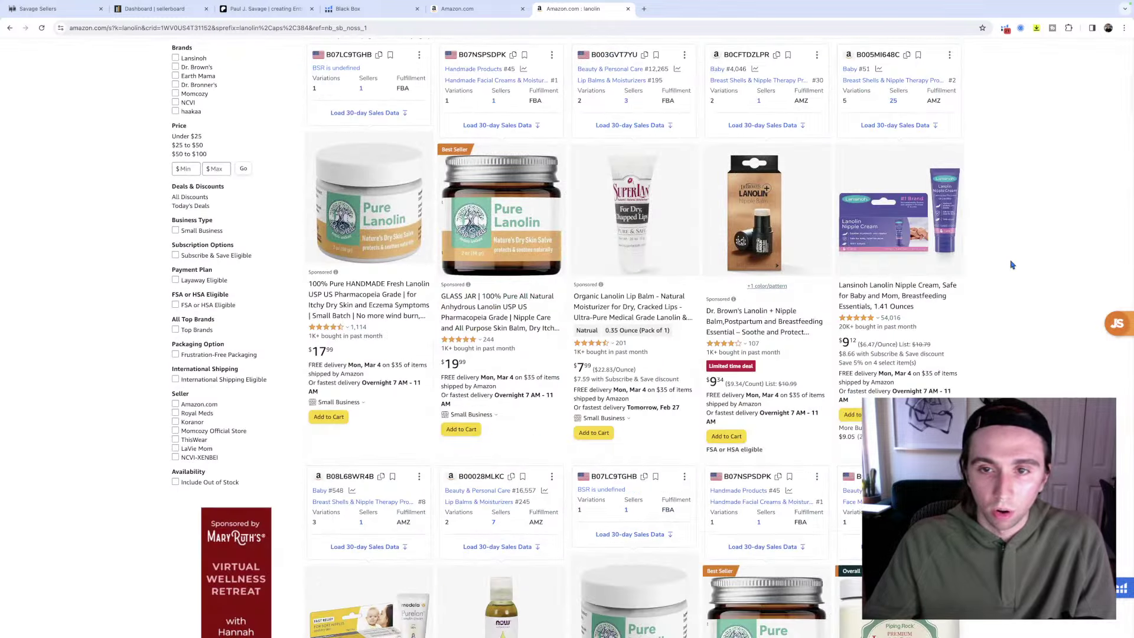
scroll(1012, 265, down, 1)
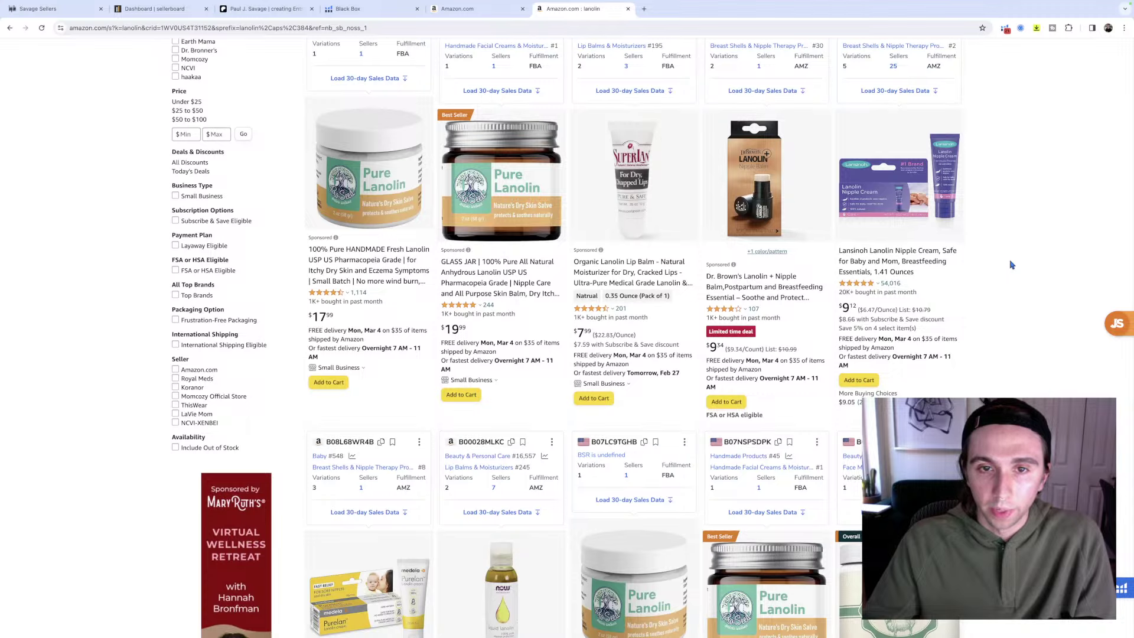
Search Google for "liquid death" in a new browser tab.
click(644, 9)
text(loi)
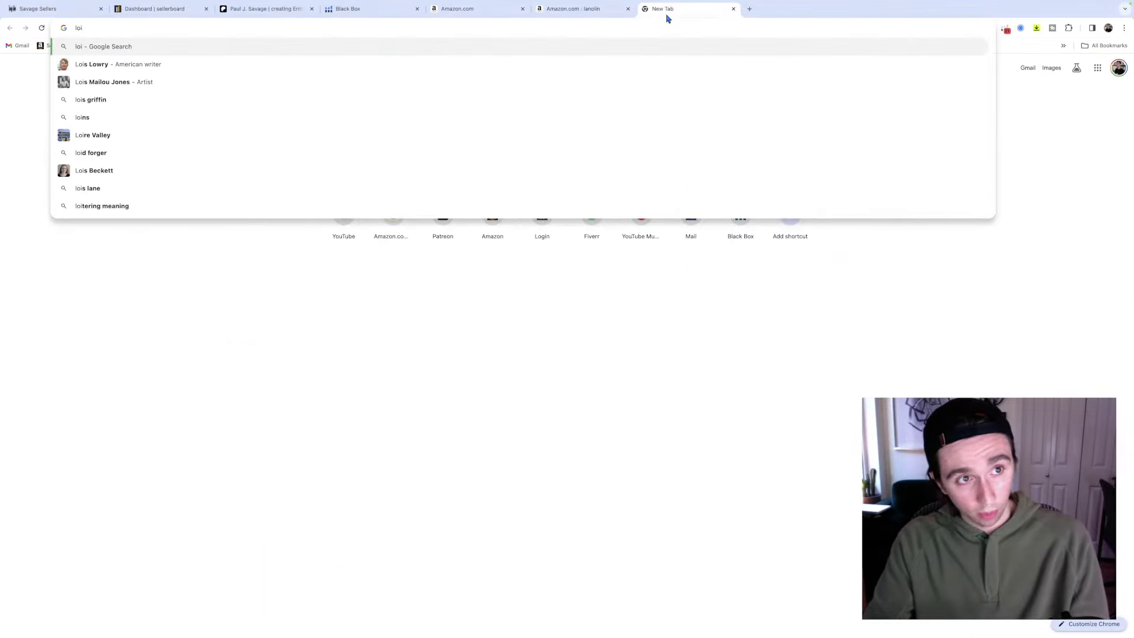
key(BackSpace)
key(BackSpace)
key(BackSpace)
text(liquid )
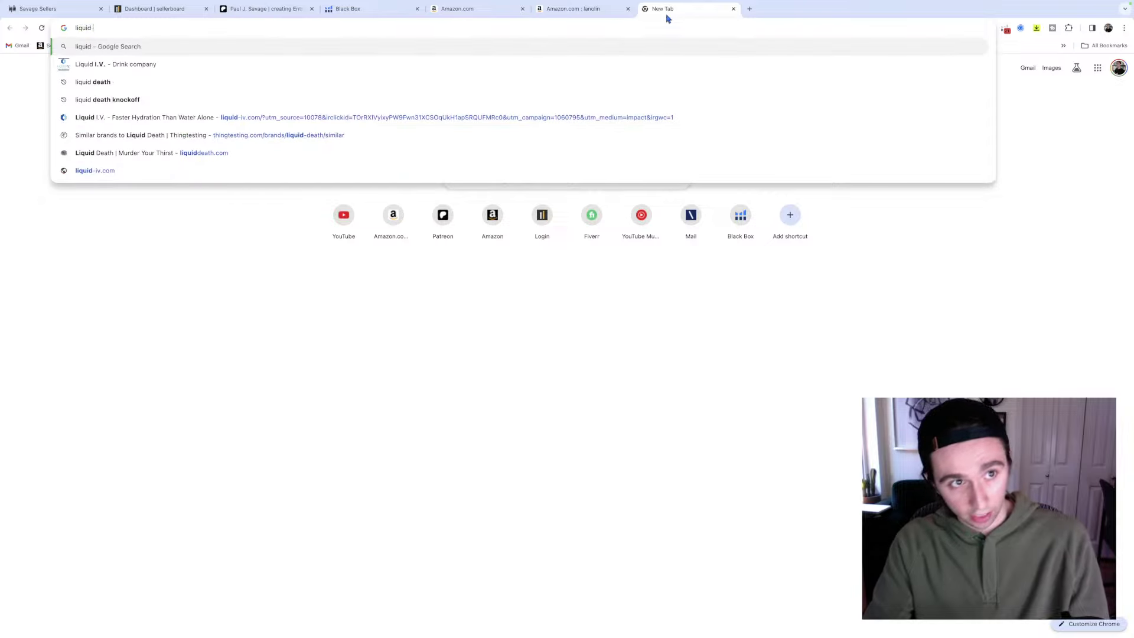
text(death)
key(Return)
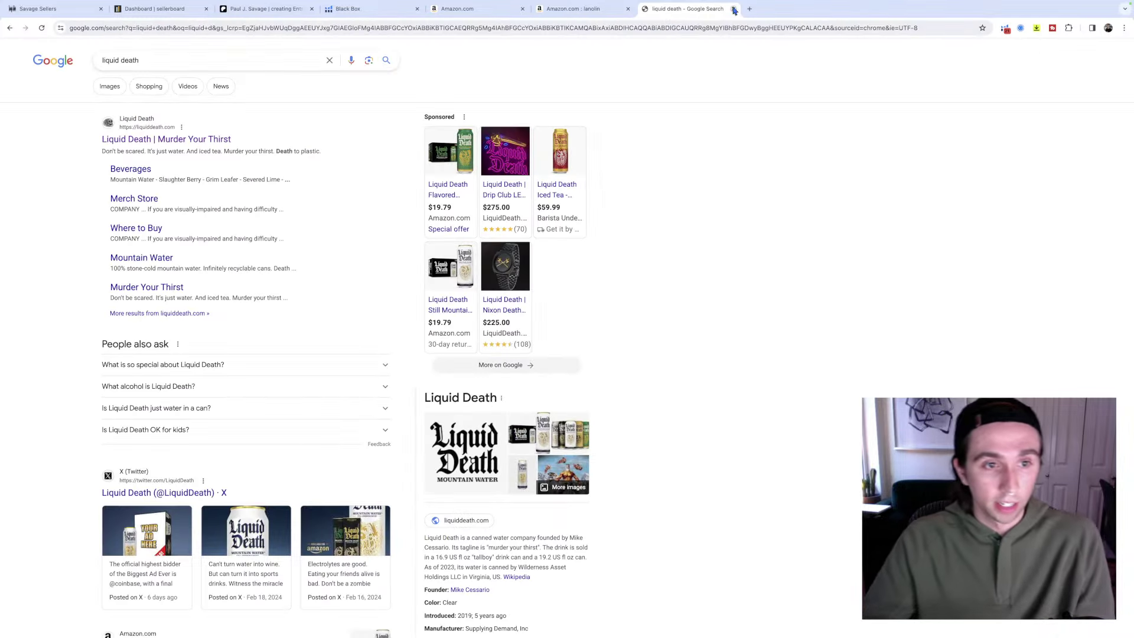
Open the official Liquid Death website, dismiss its privacy preferences, and look over the beverages and merch sections.
click(168, 138)
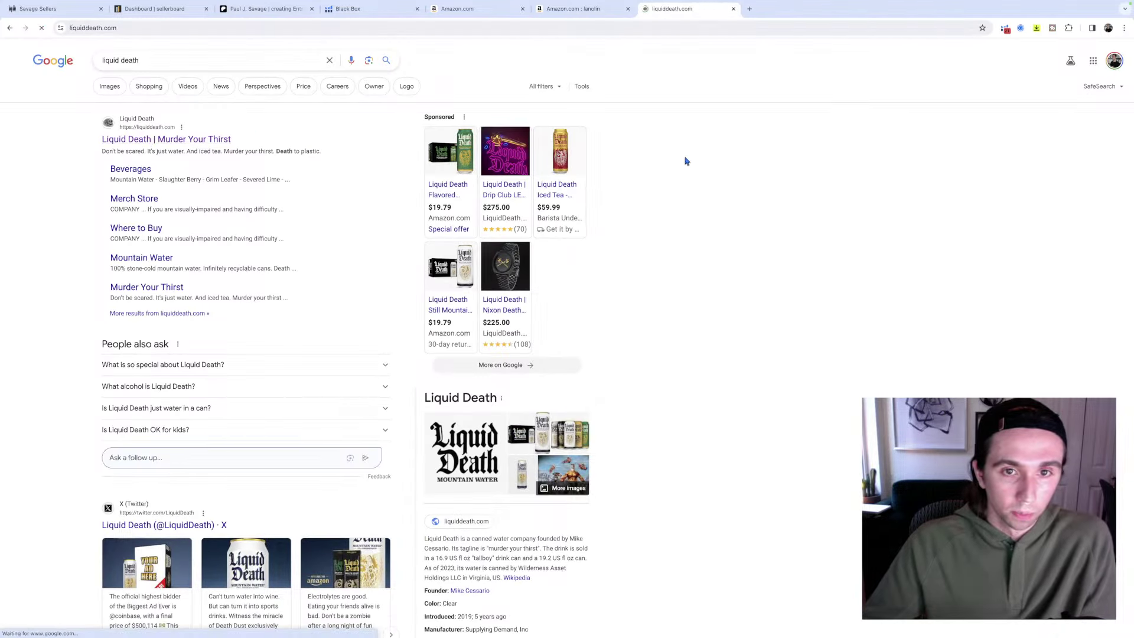
scroll(828, 284, down, 7)
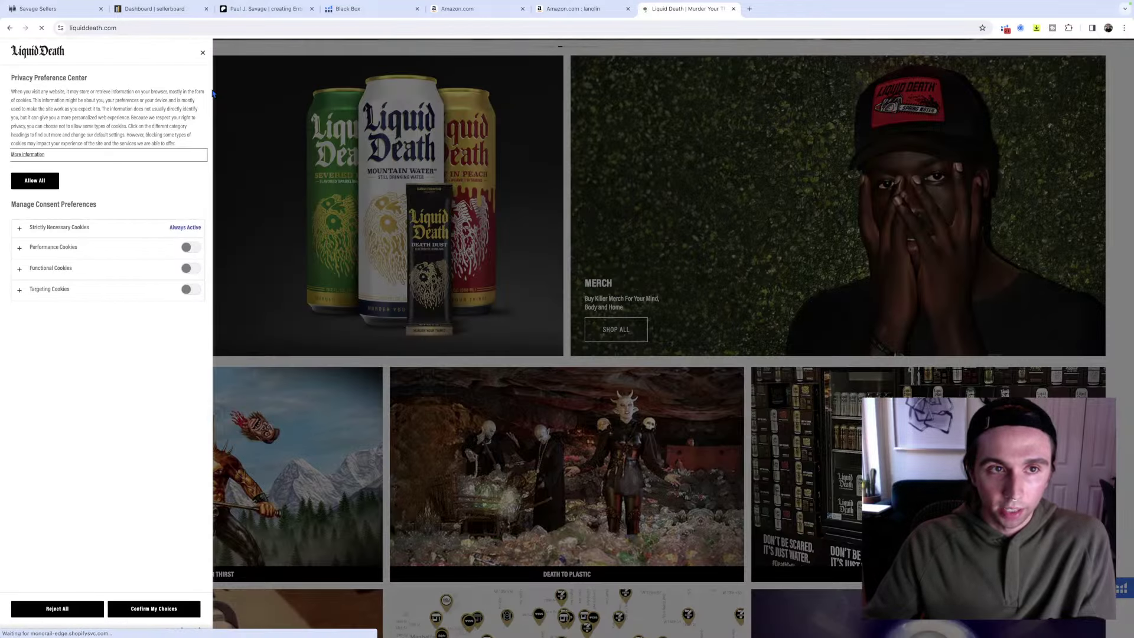
click(203, 55)
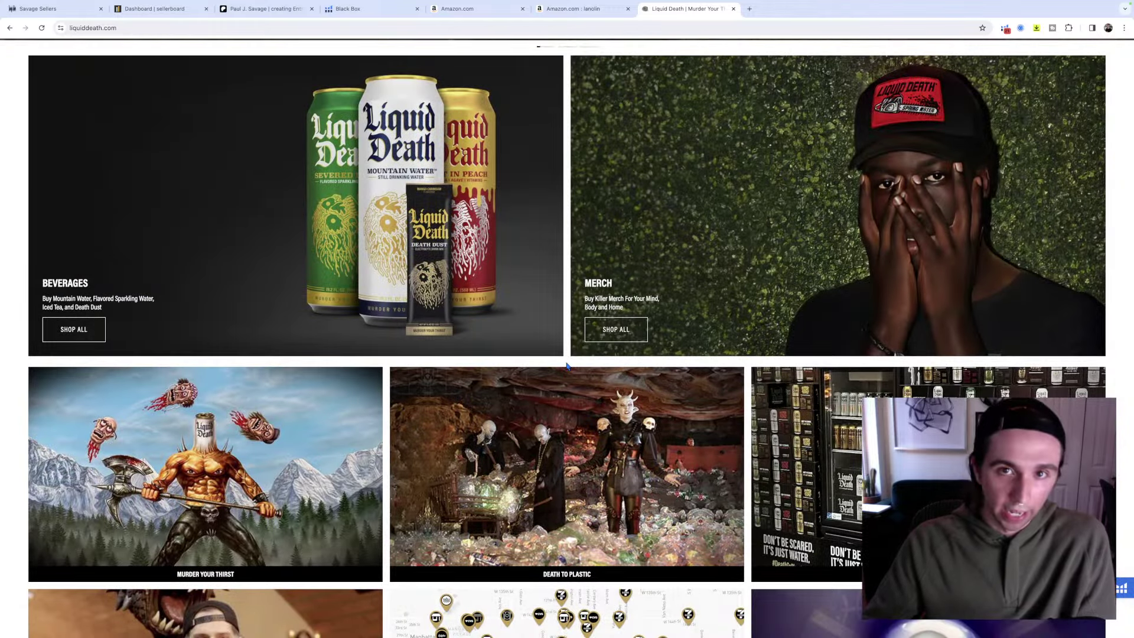
Return to the Amazon lanolin results and compare the Pure Lanolin salves with competing listings down to the frequently shopped brands.
click(581, 10)
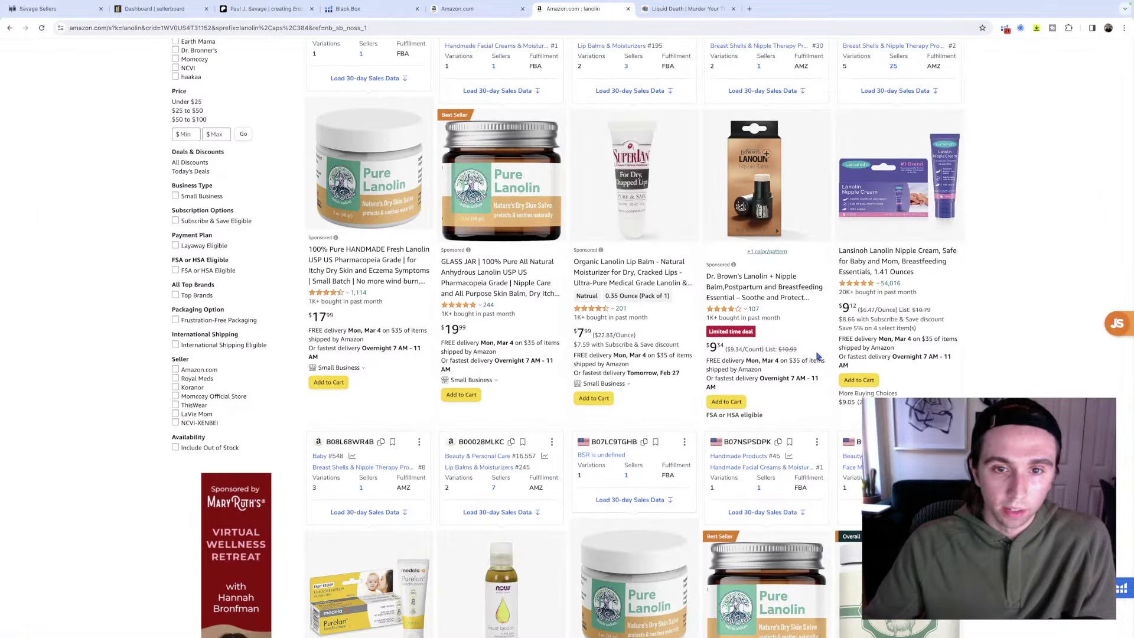
scroll(1058, 336, down, 1)
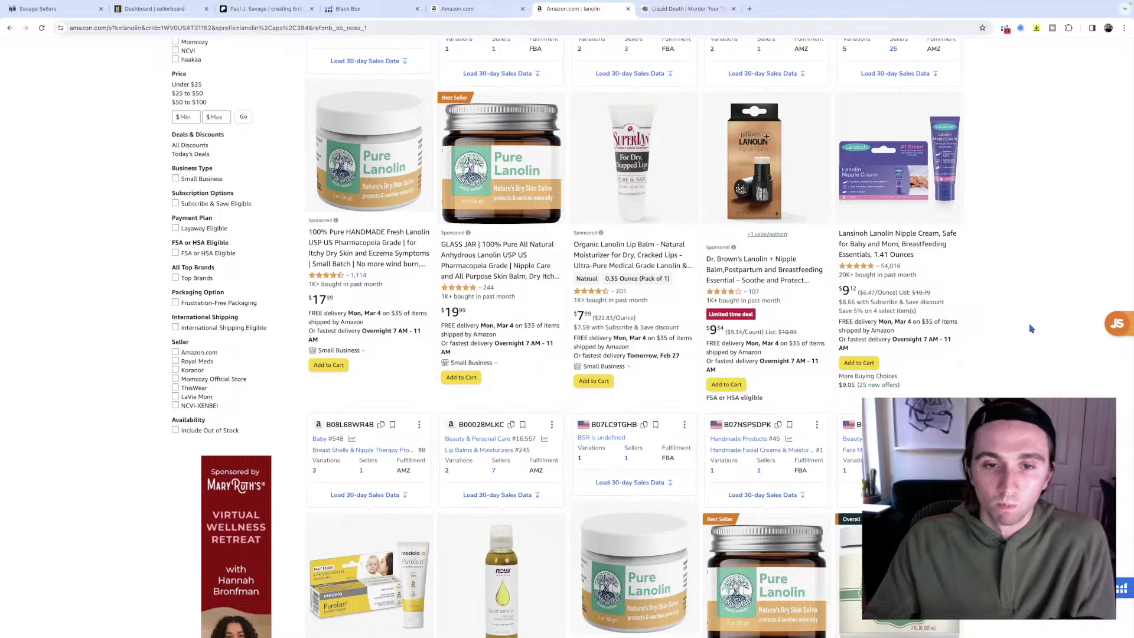
scroll(1026, 342, down, 2)
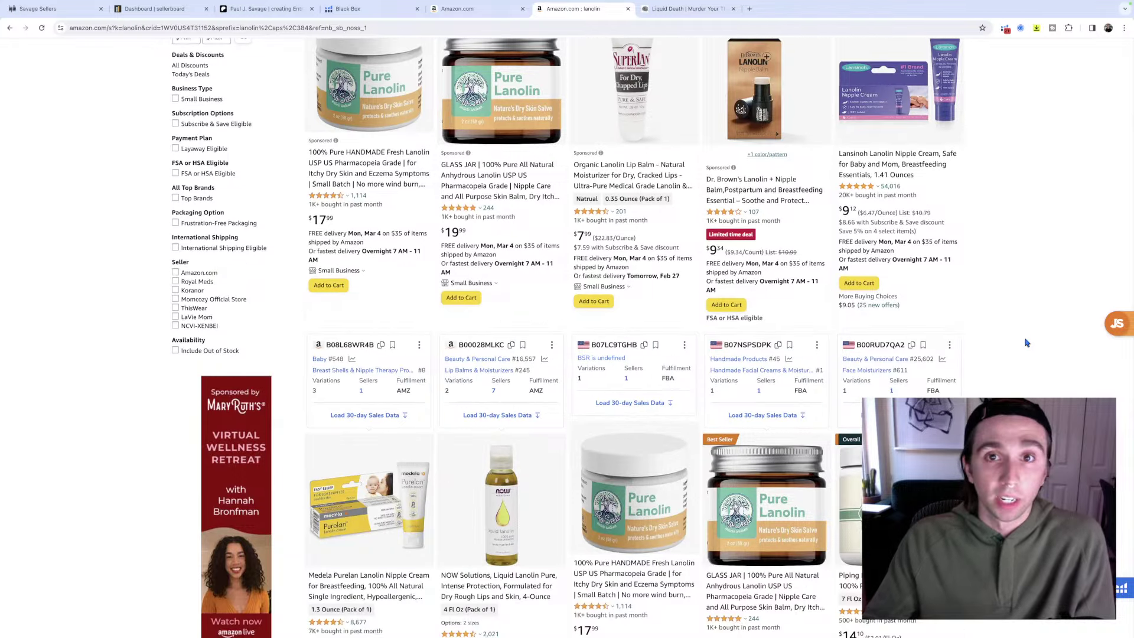
scroll(1026, 343, up, 2)
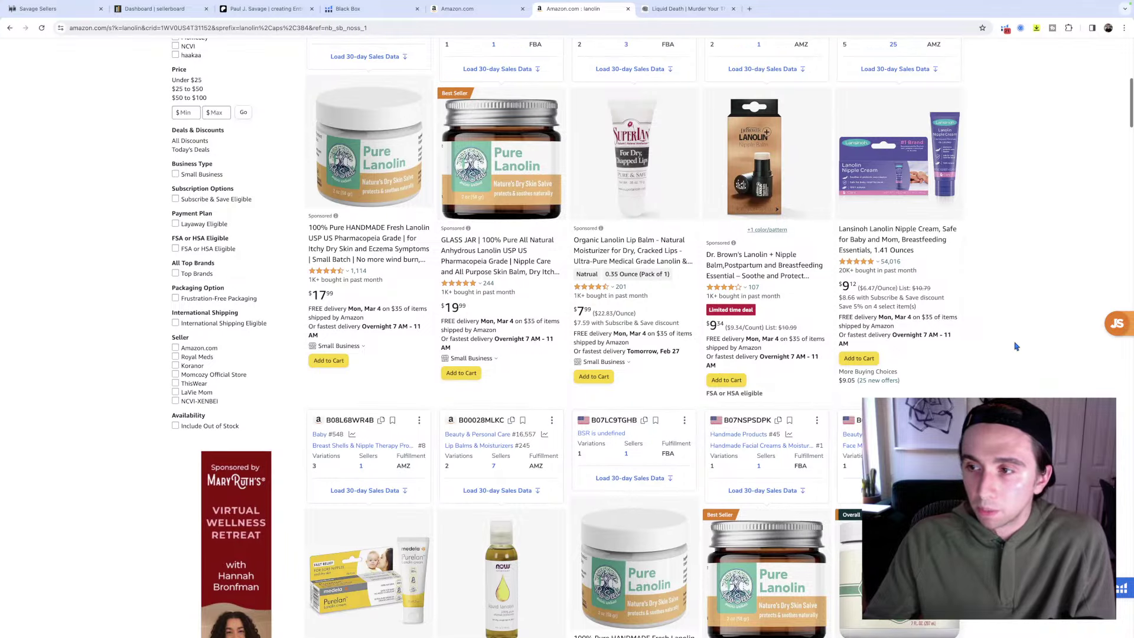
scroll(1015, 354, up, 1)
scroll(1012, 373, up, 1)
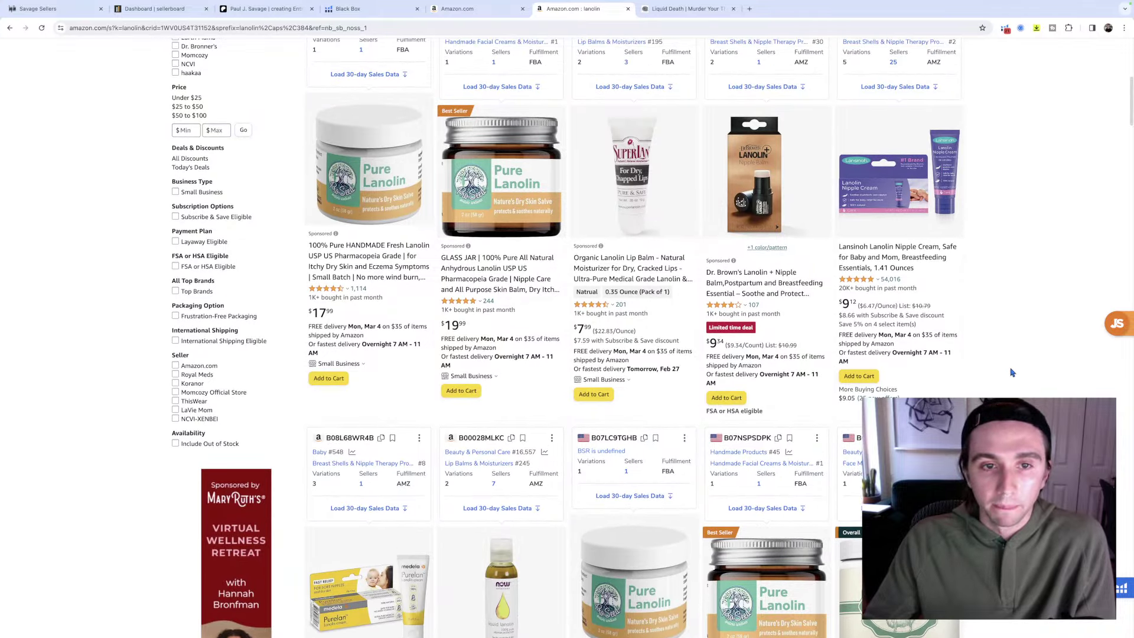
scroll(1012, 373, down, 2)
scroll(1010, 373, up, 1)
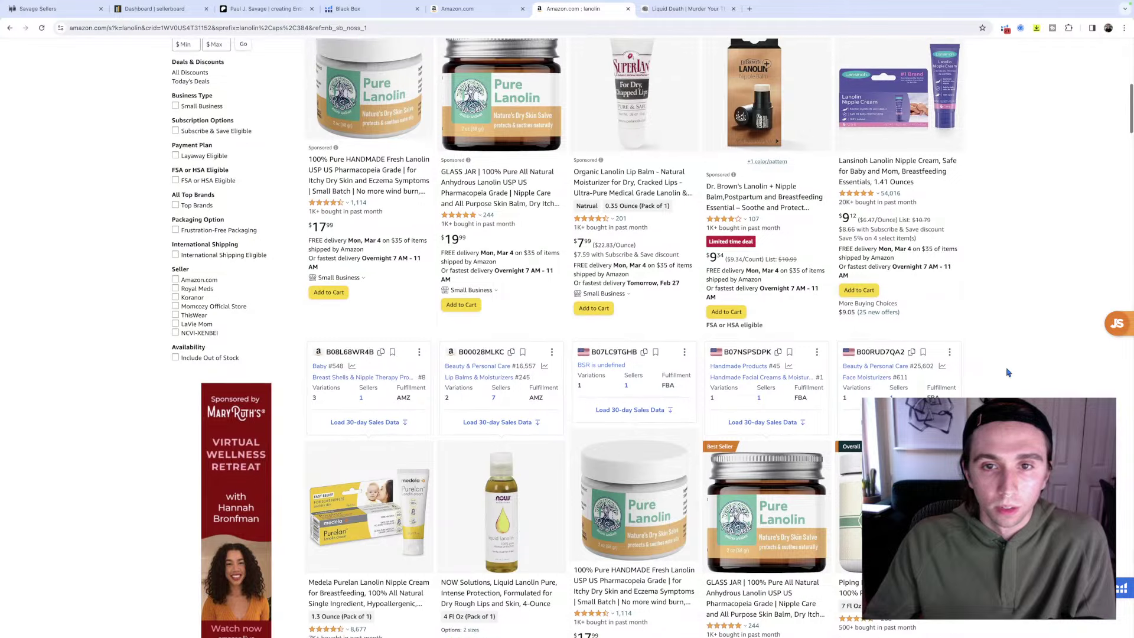
scroll(1014, 378, down, 4)
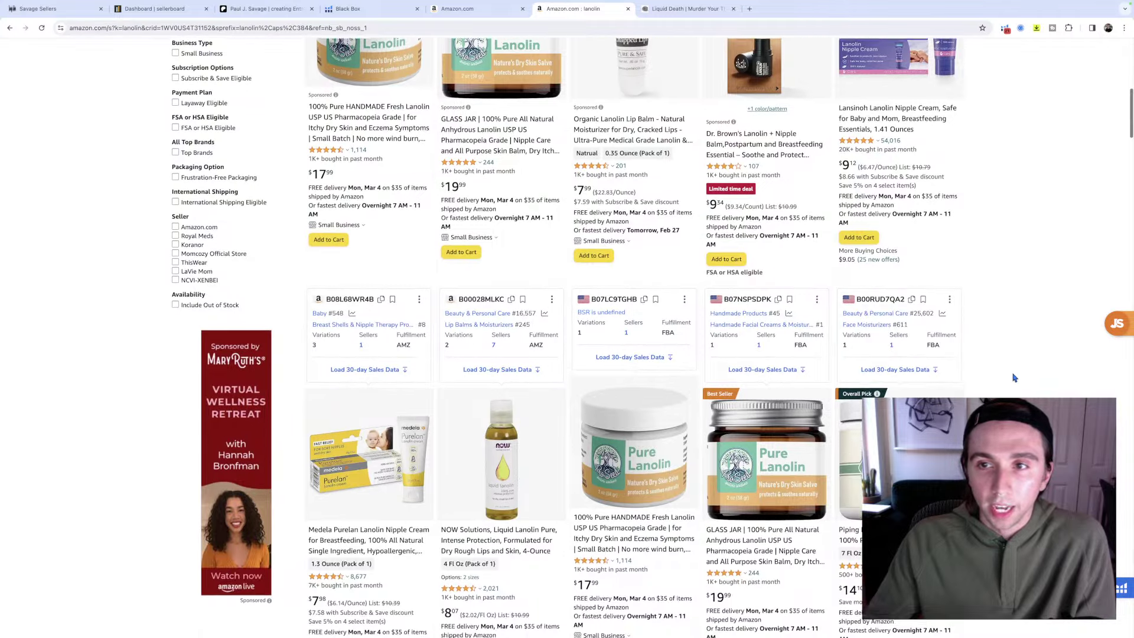
scroll(1014, 378, down, 3)
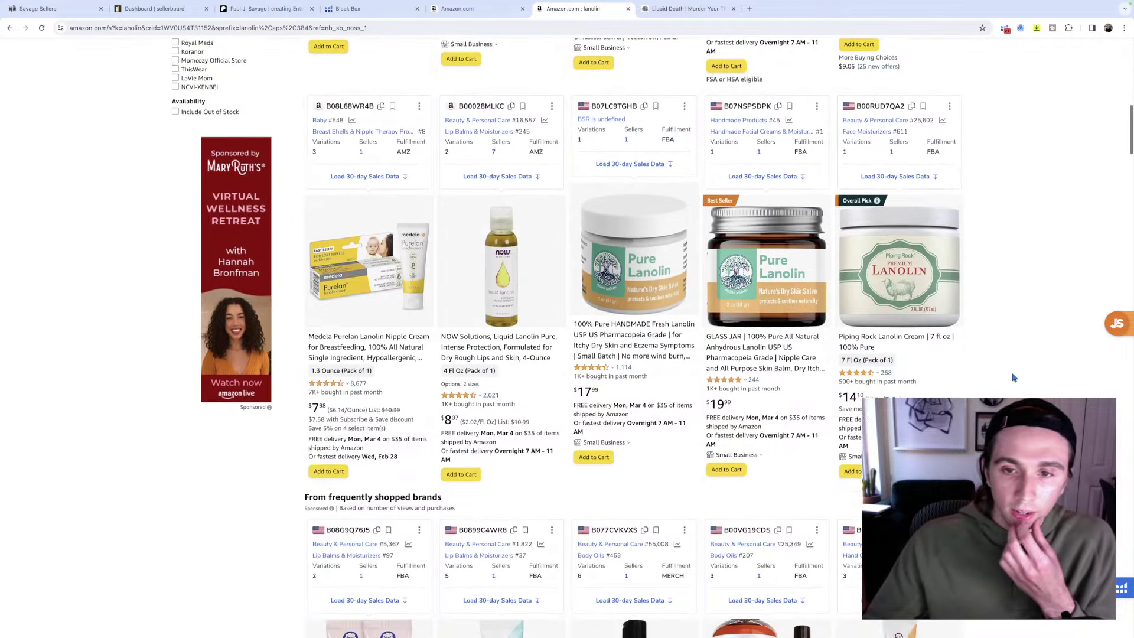
scroll(1014, 378, down, 5)
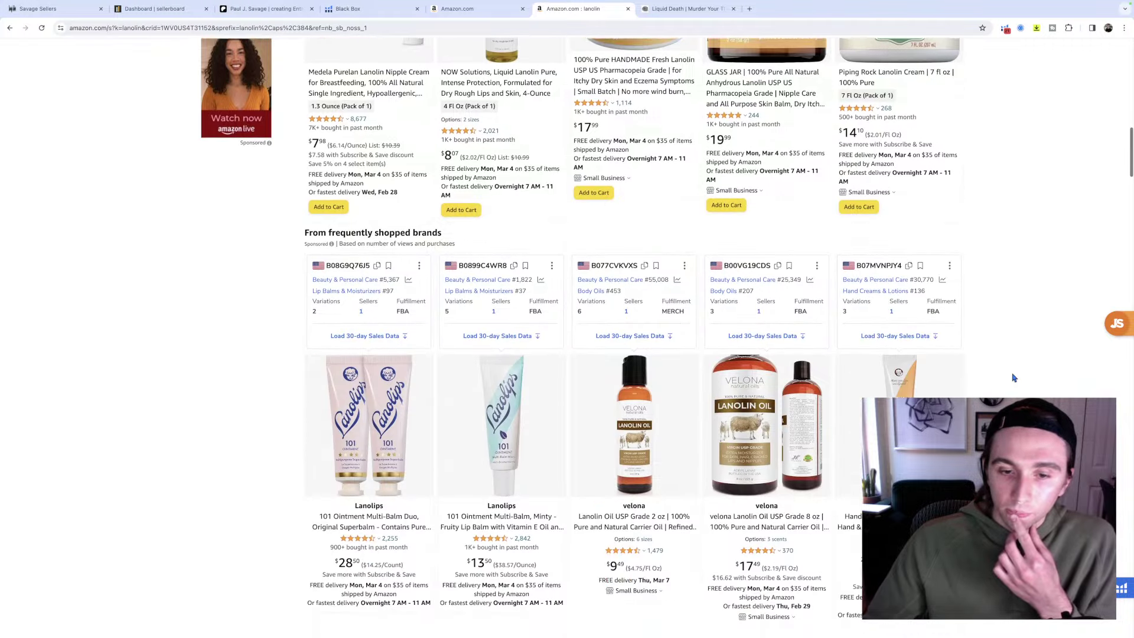
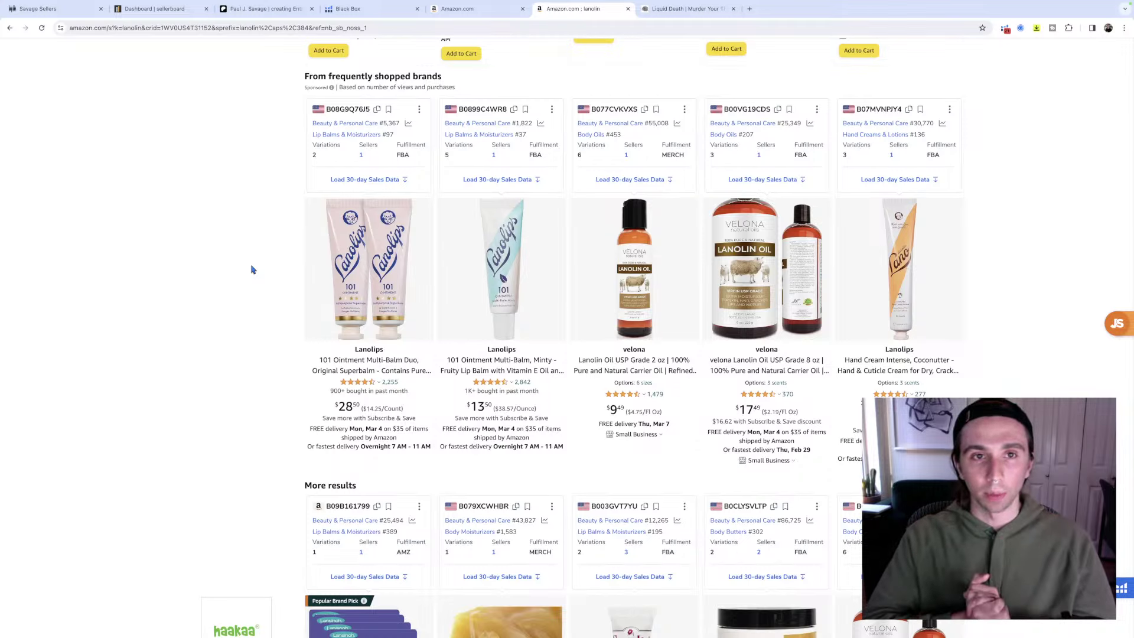
Switch to the Patreon collections page and look over the Savage Sellers Course, Live Streams, Free Downloads and Monthly Product Picks.
click(263, 9)
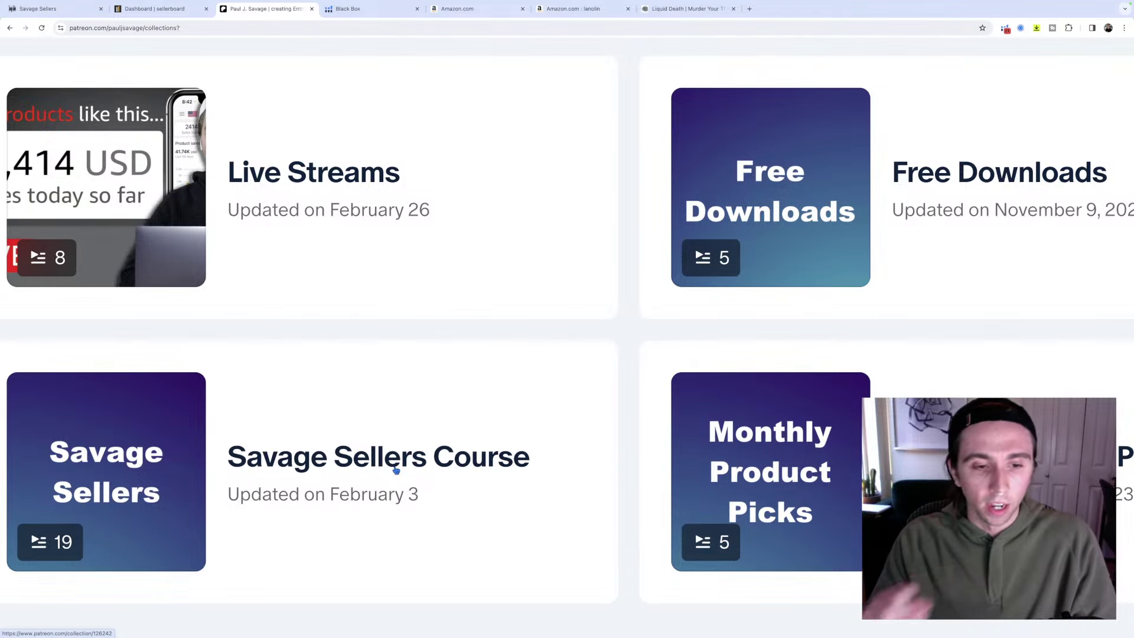
scroll(414, 471, right, 5)
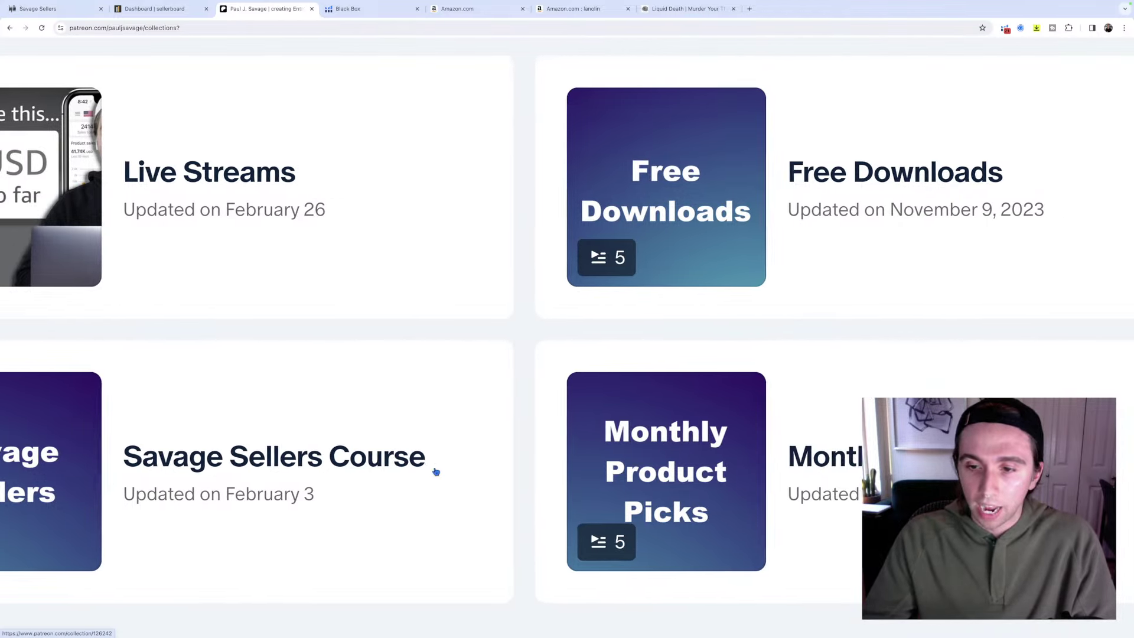
scroll(814, 464, left, 3)
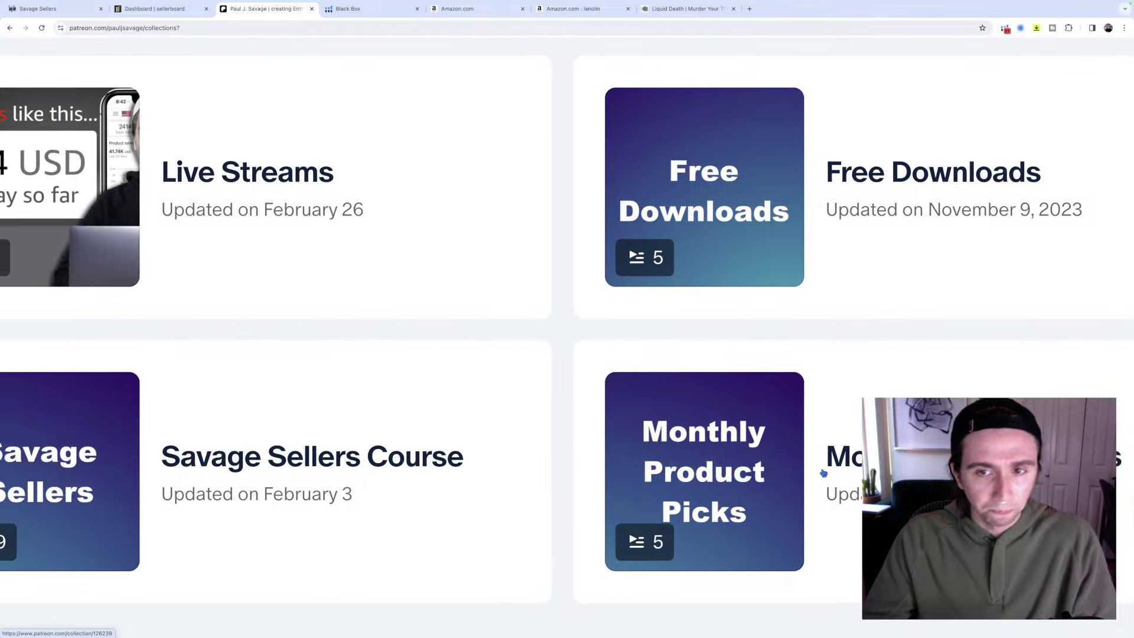
scroll(717, 154, left, 4)
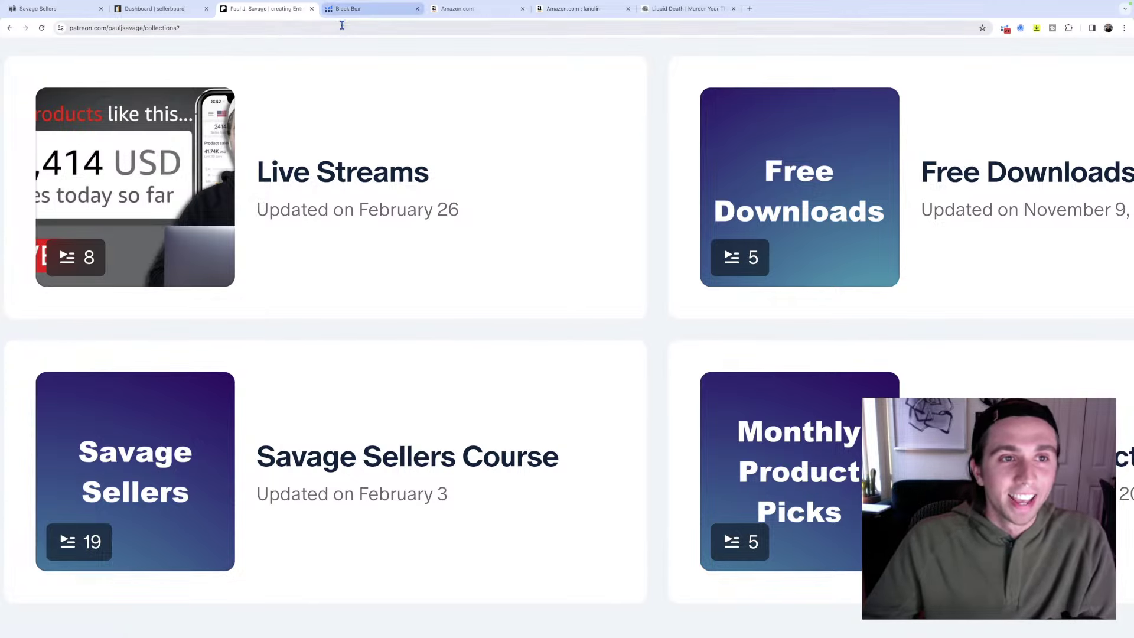
Revisit the Amazon handmade collection and the Liquid Death homepage.
click(443, 10)
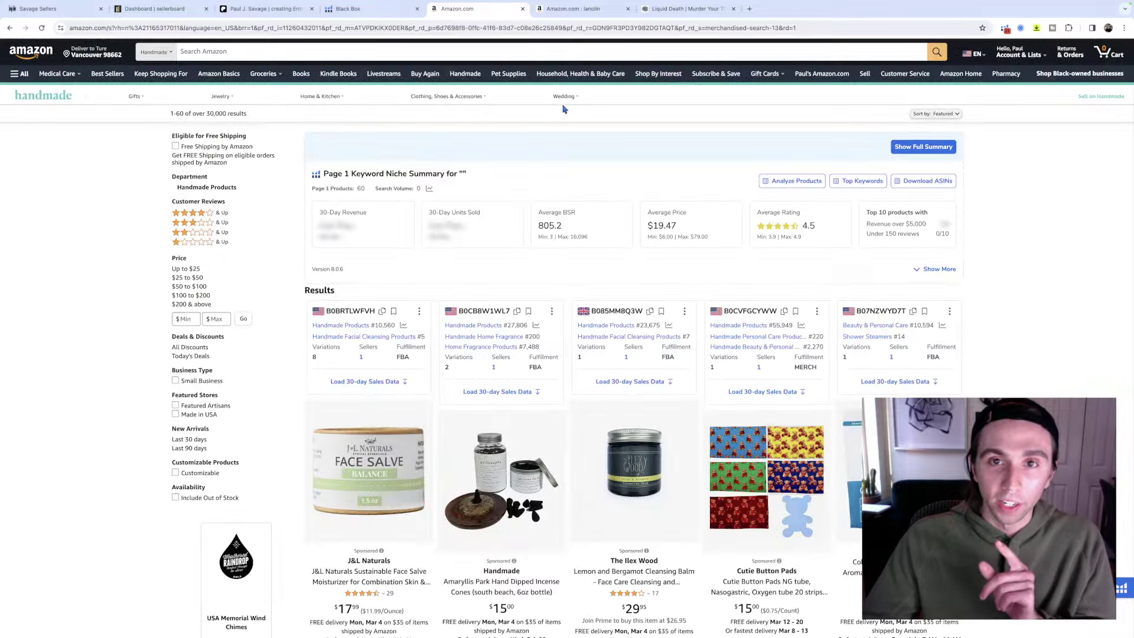
click(670, 10)
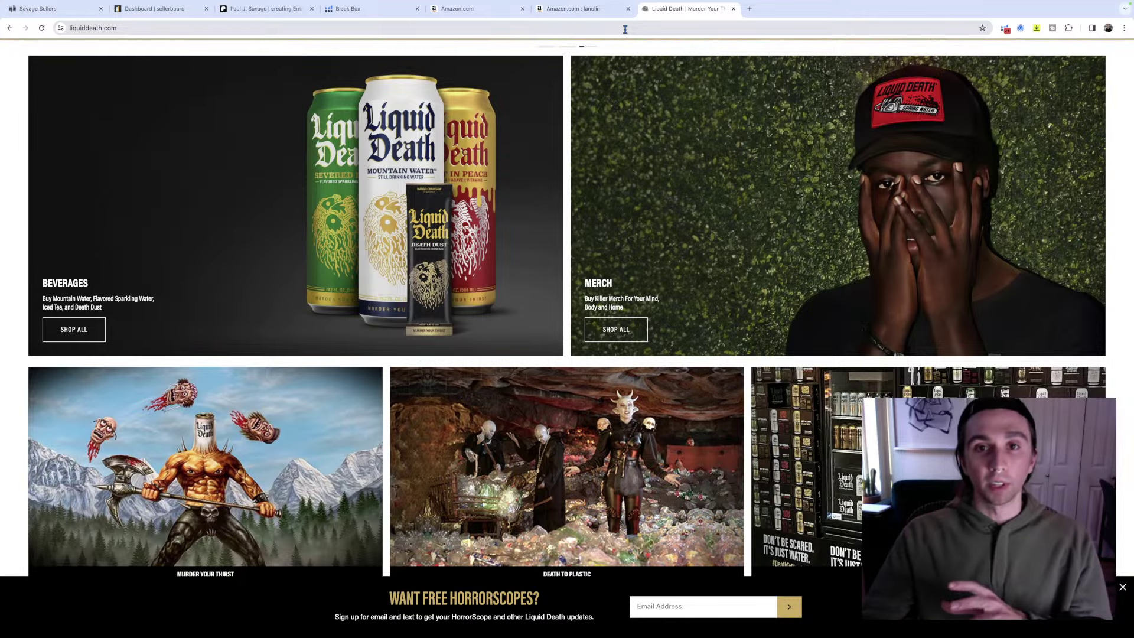
Examine the packaging and branding of the remaining lanolin listings and the page 1 keyword niche summary for "lanolin".
click(584, 9)
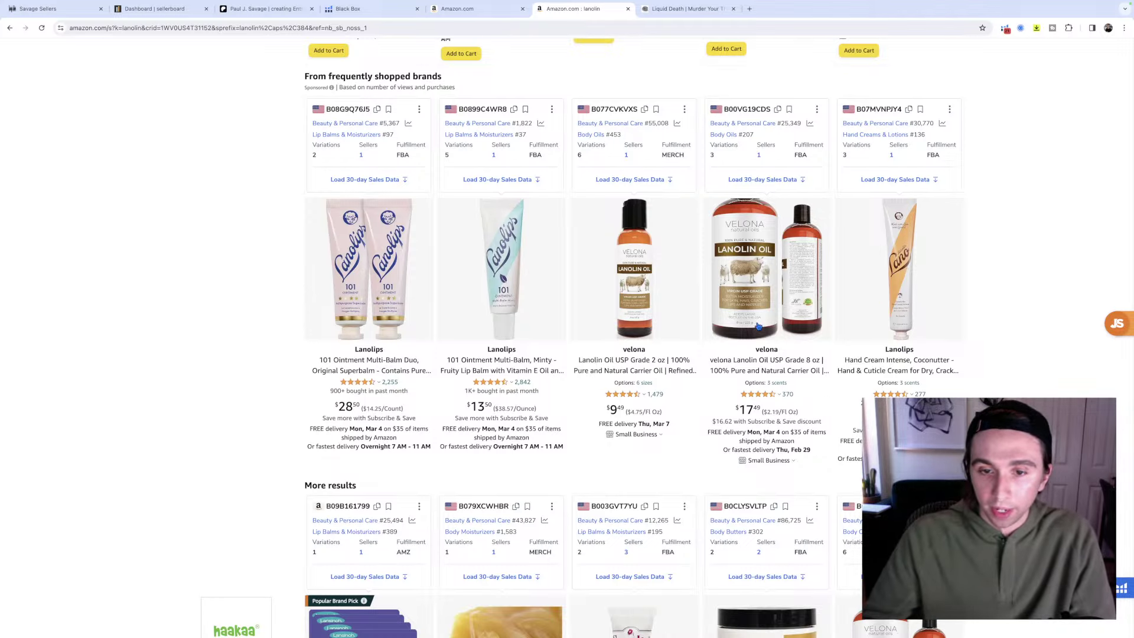
scroll(762, 328, down, 4)
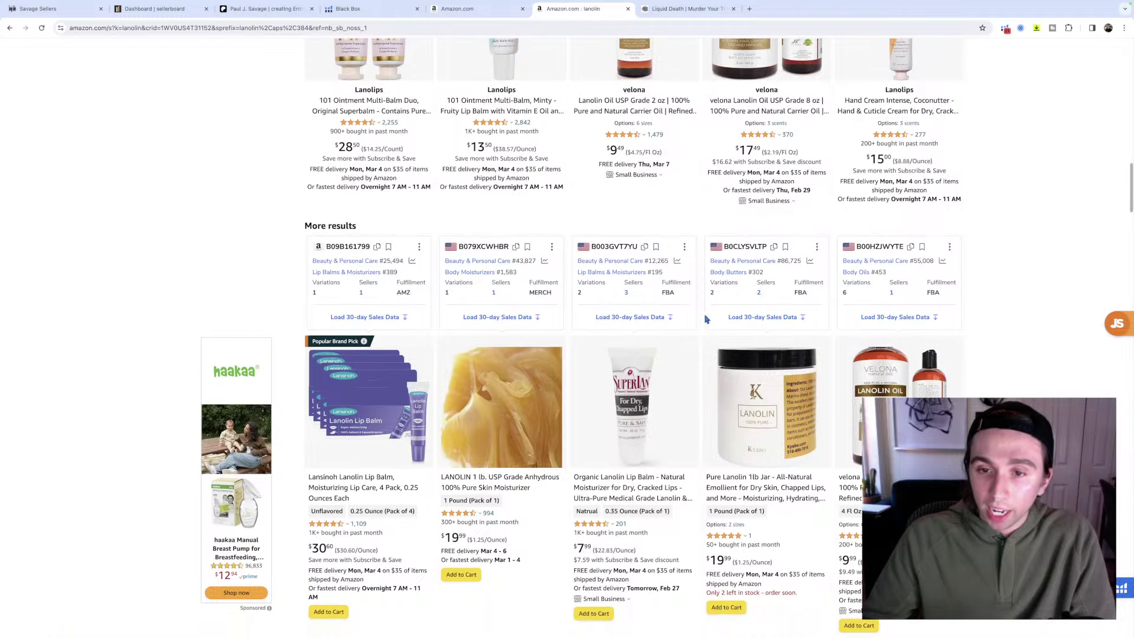
scroll(699, 335, down, 3)
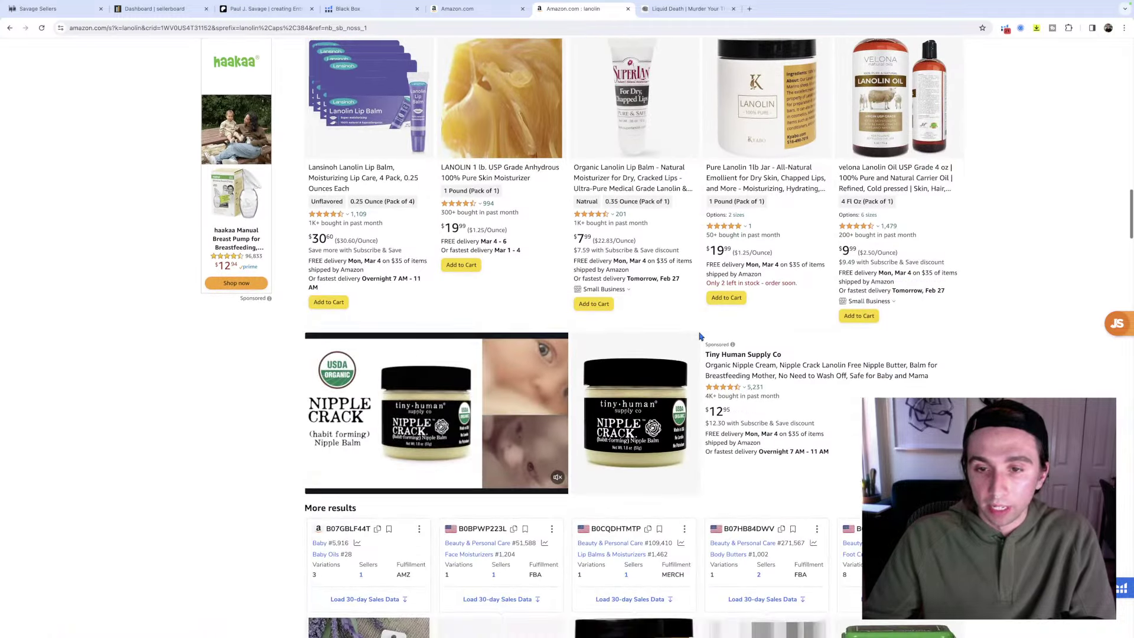
scroll(700, 336, up, 6)
scroll(699, 336, up, 8)
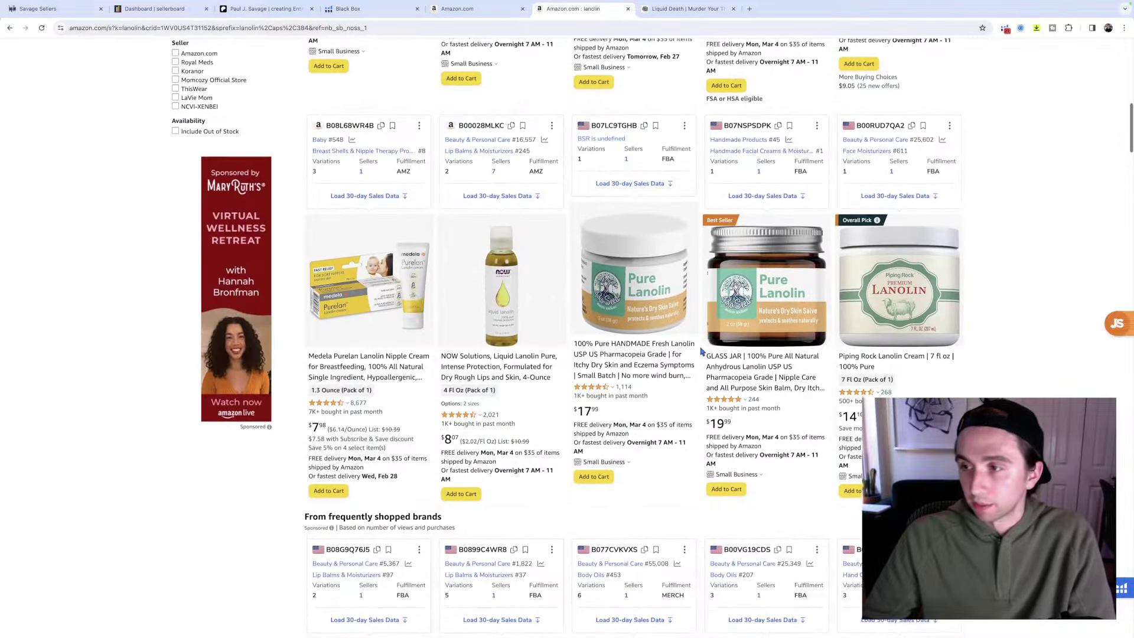
scroll(700, 350, up, 1)
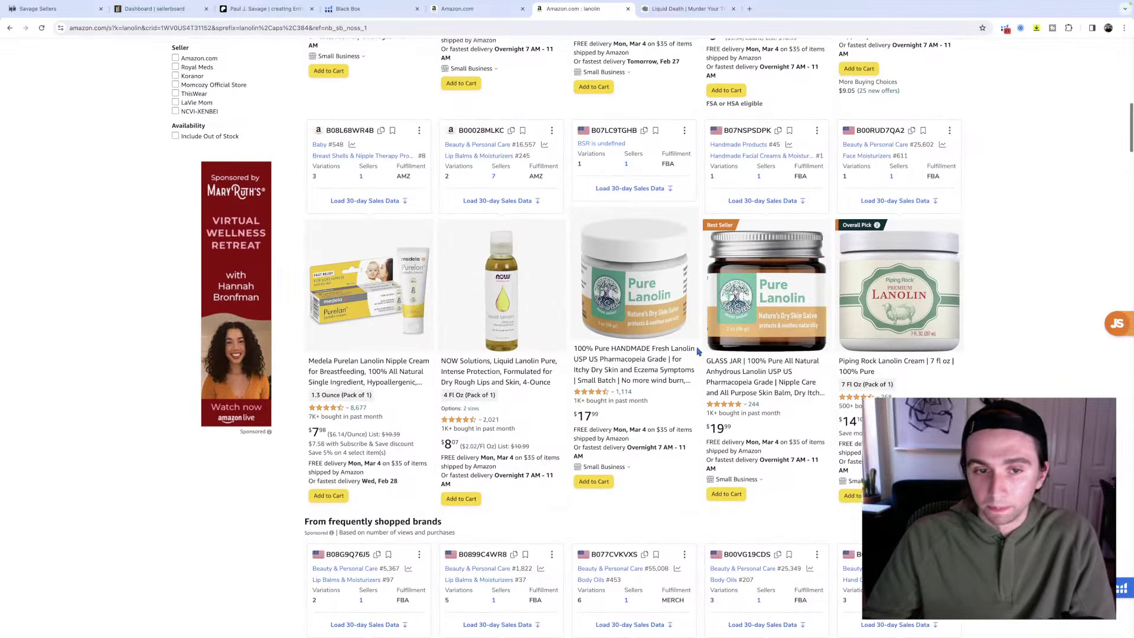
scroll(700, 351, up, 6)
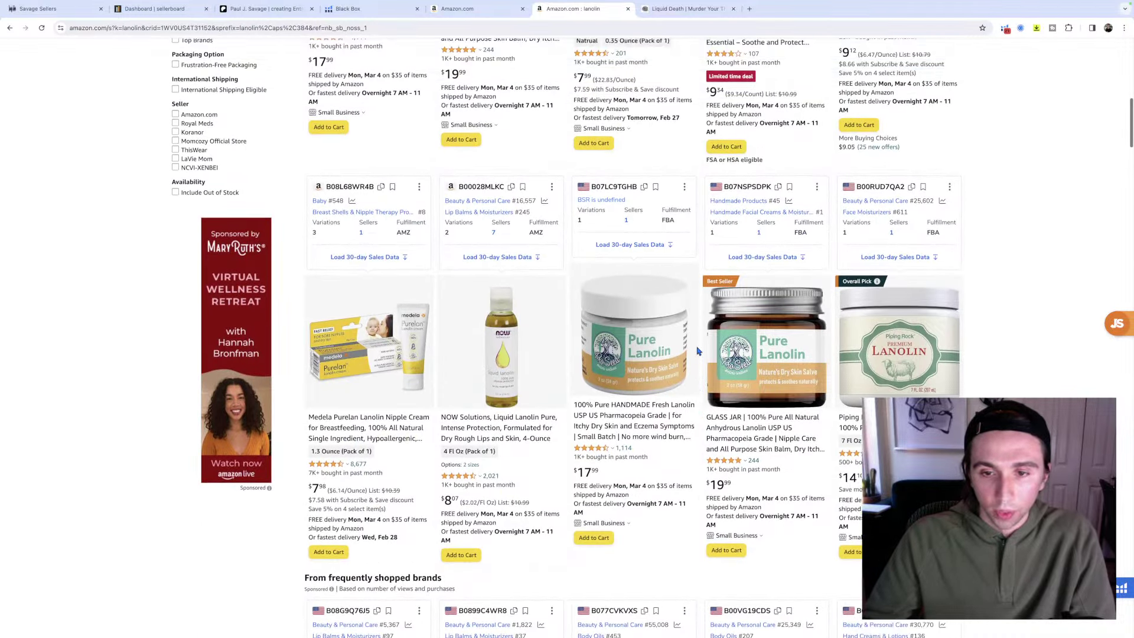
scroll(699, 351, up, 6)
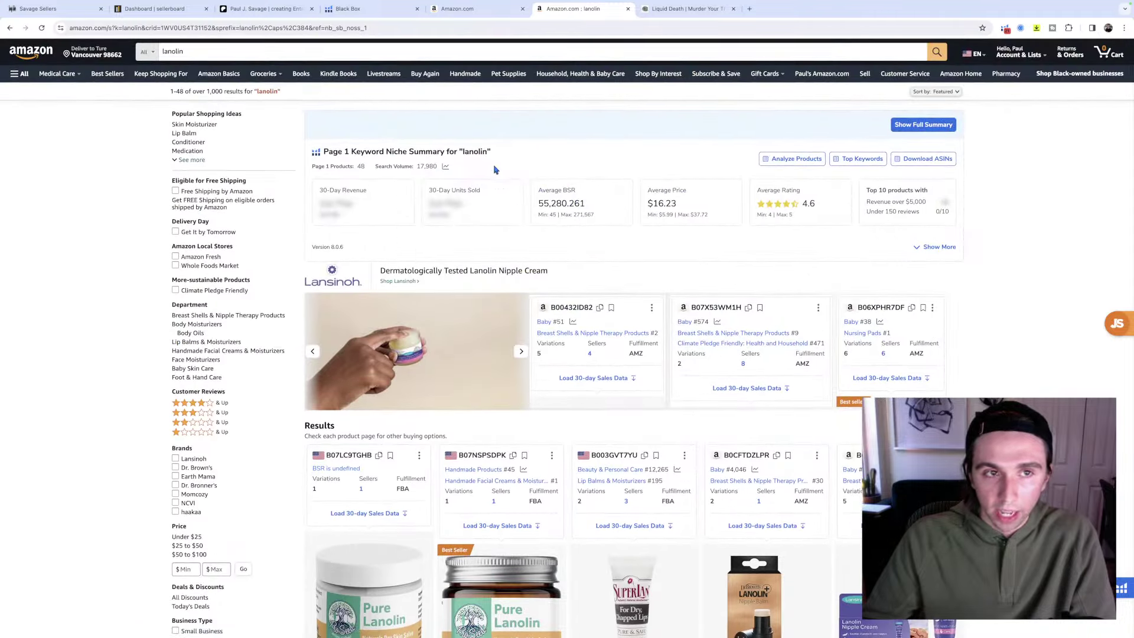
scroll(514, 220, down, 6)
scroll(619, 227, down, 3)
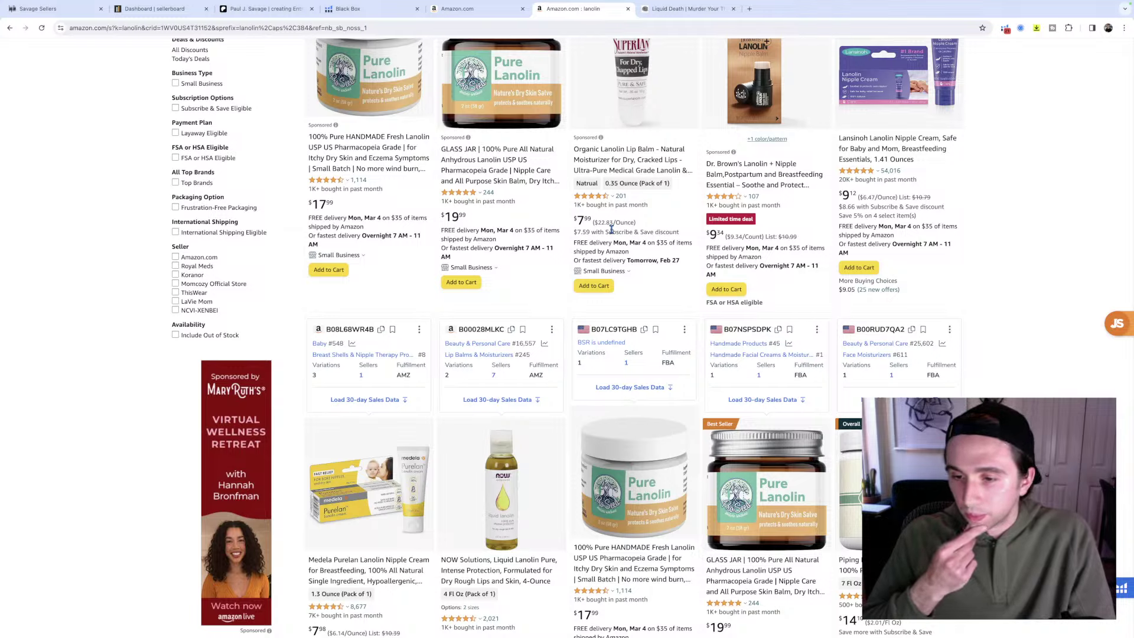
Search Amazon for "shea moisture" and look over the first SheaMoisture listings.
scroll(611, 229, up, 10)
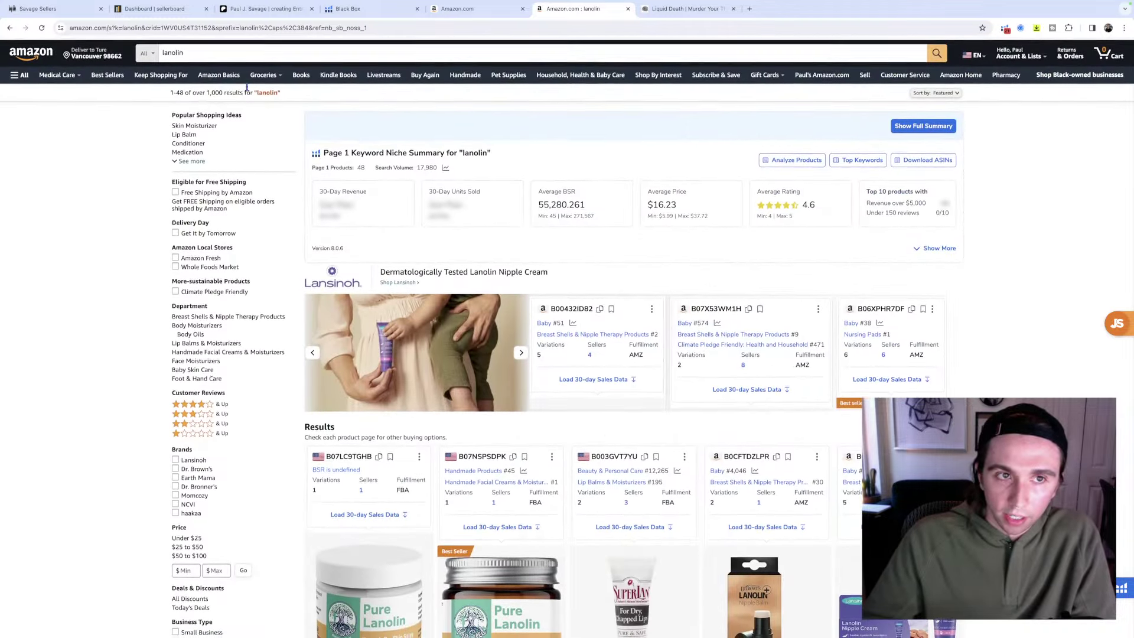
click(201, 57)
key(ctrl+a)
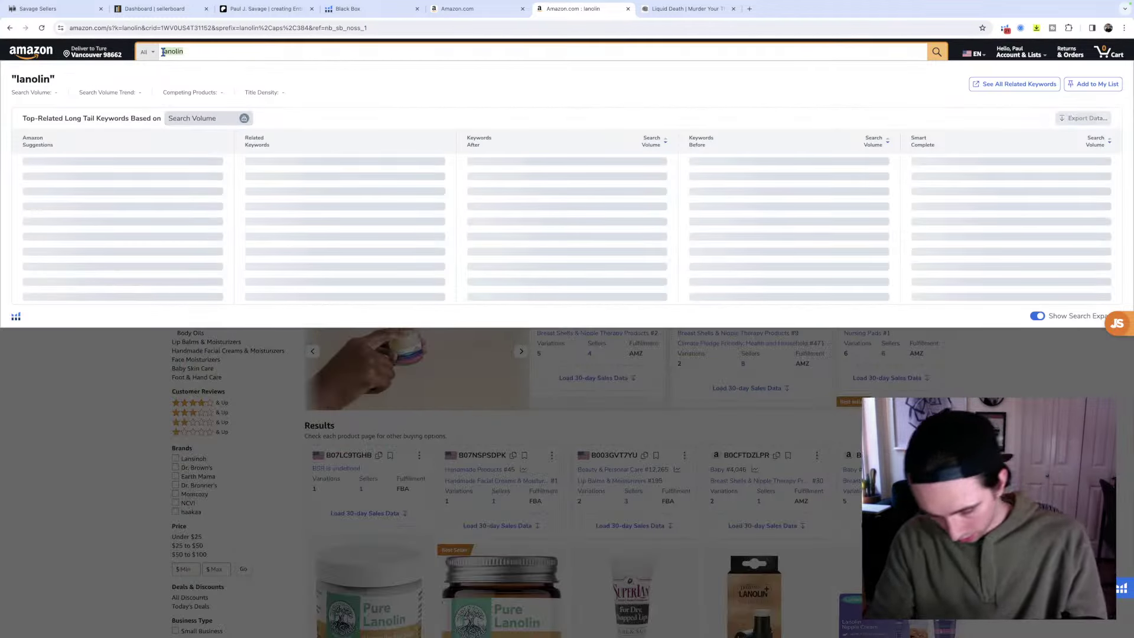
text(shea moisture)
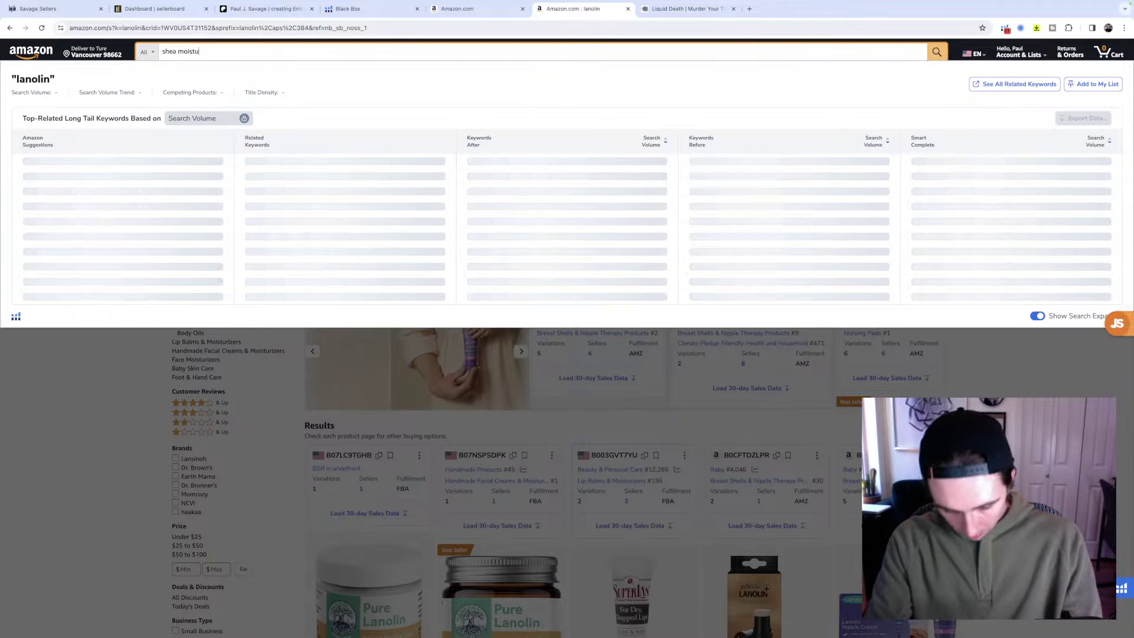
key(Return)
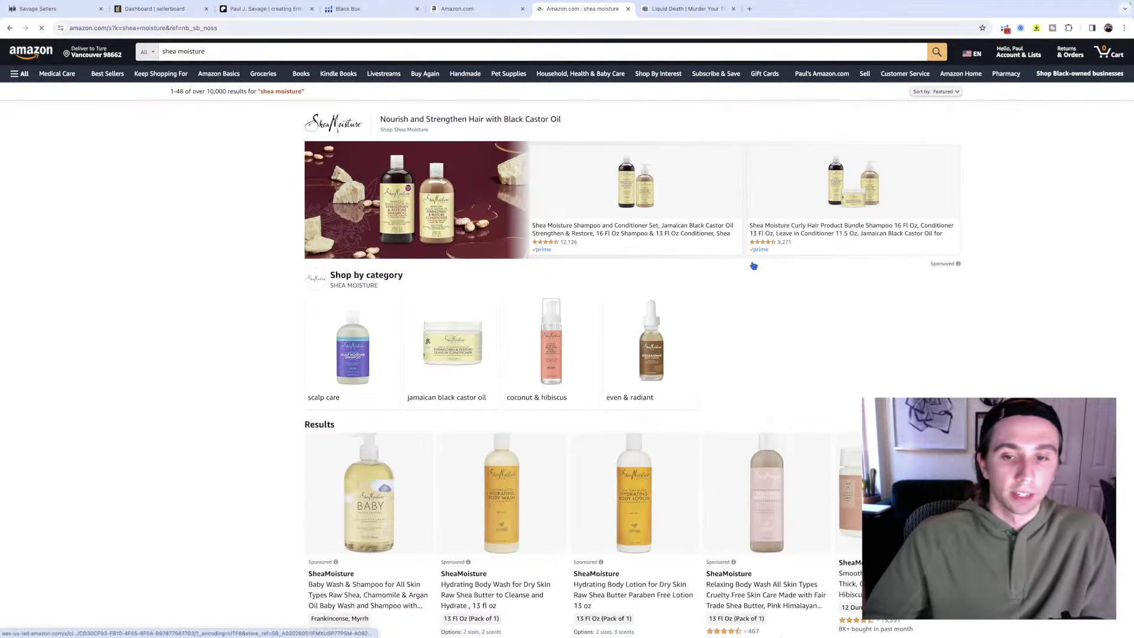
scroll(680, 414, down, 3)
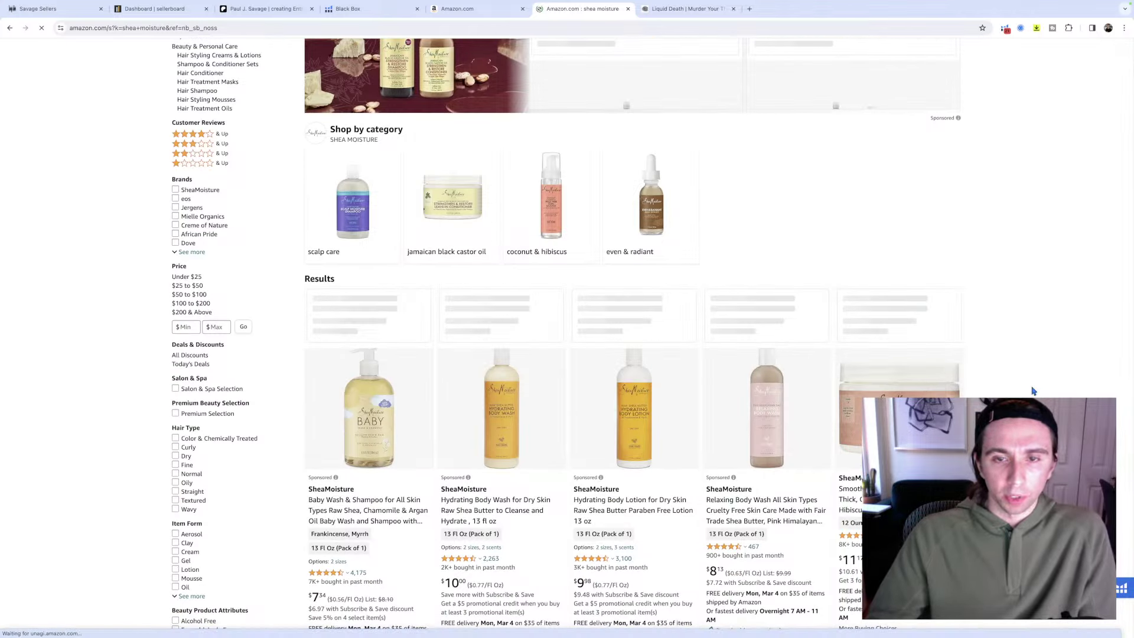
Examine the packaging and branding of the SheaMoisture body wash, lotion, conditioner and curl smoothie listings.
scroll(756, 453, up, 6)
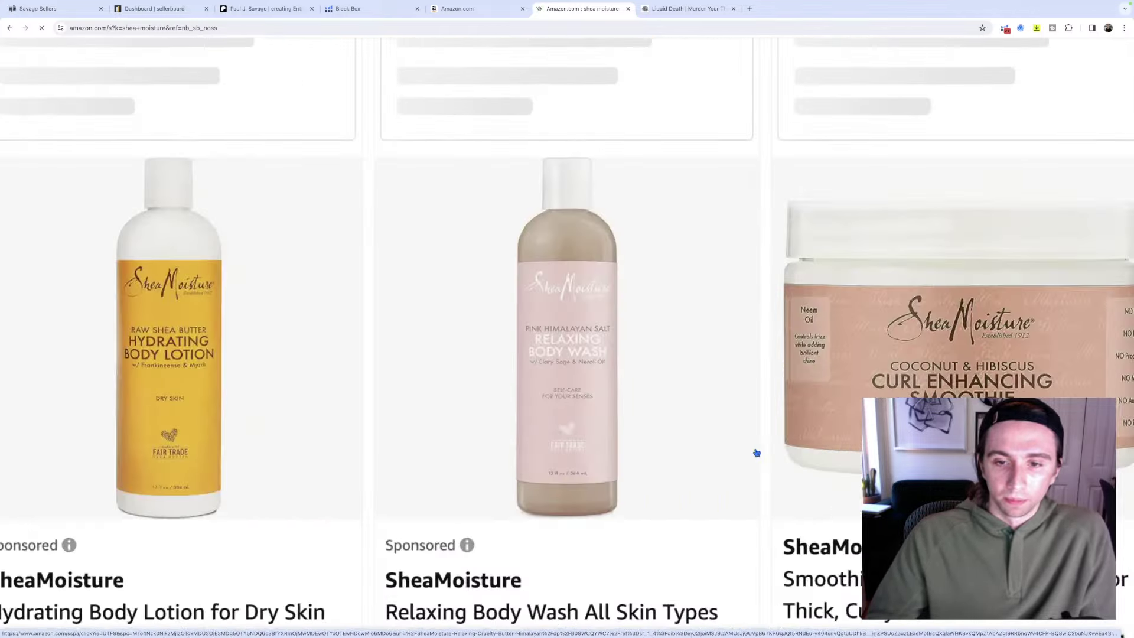
scroll(681, 450, down, 6)
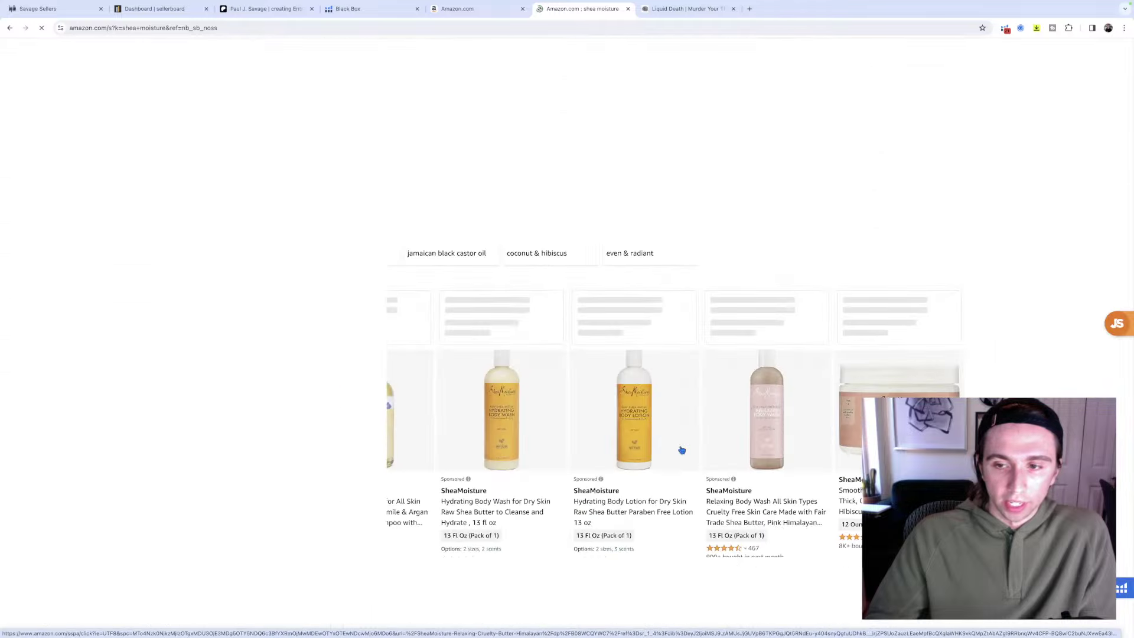
scroll(791, 438, down, 7)
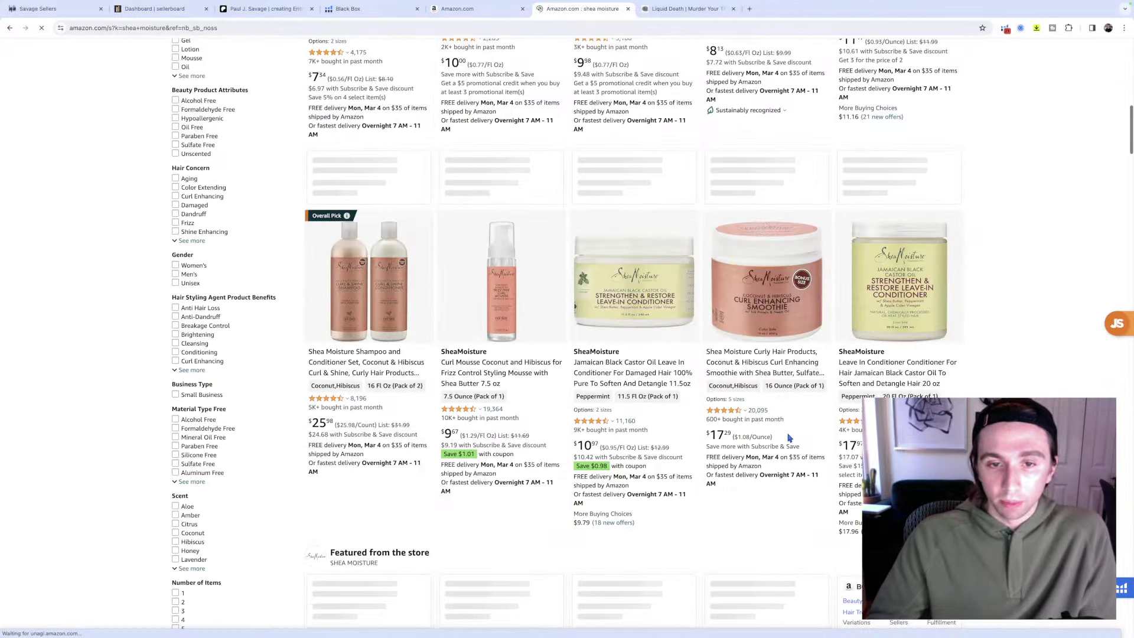
scroll(790, 437, up, 7)
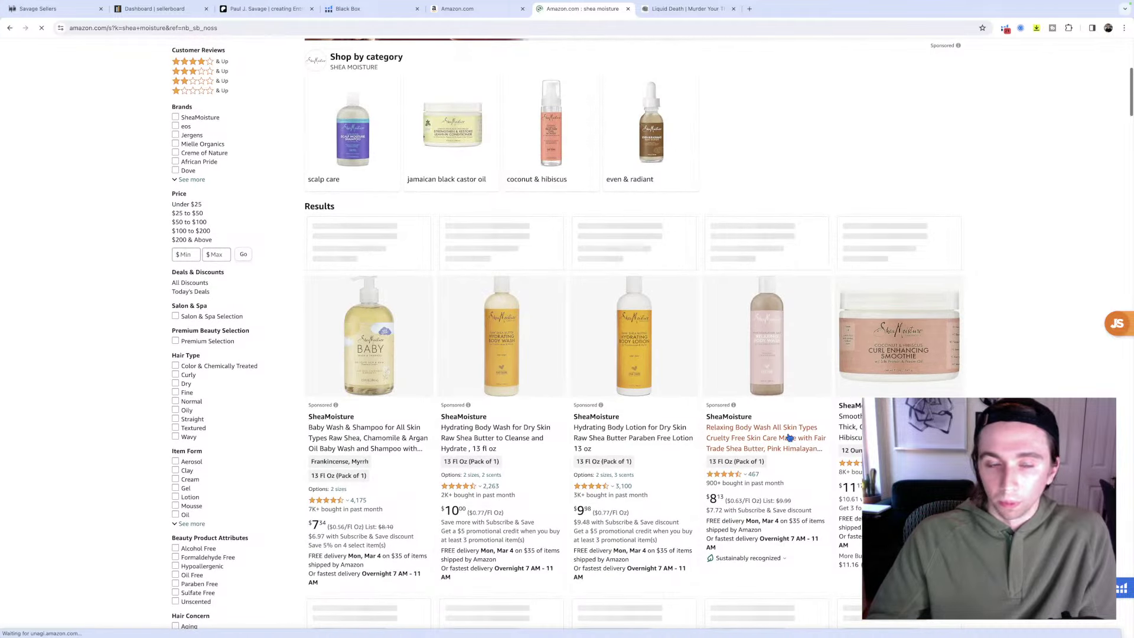
scroll(790, 437, down, 2)
scroll(789, 438, down, 1)
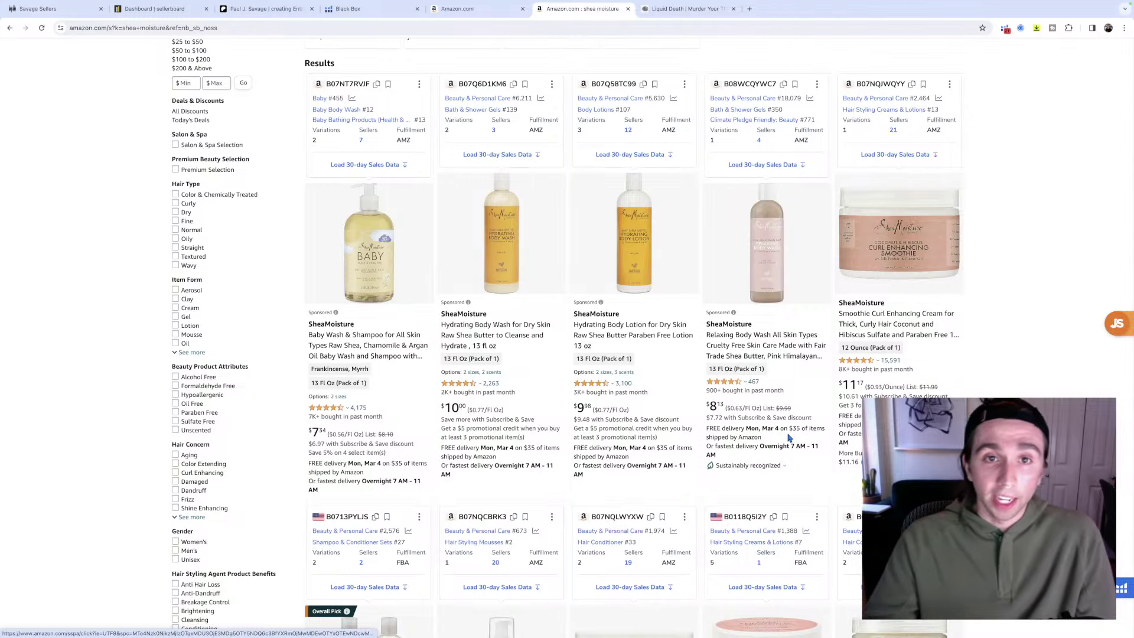
Return to the Amazon handmade results and look over the first rows, from face salve and lanolin to birthday candles and bracelets.
click(466, 10)
scroll(1015, 396, down, 2)
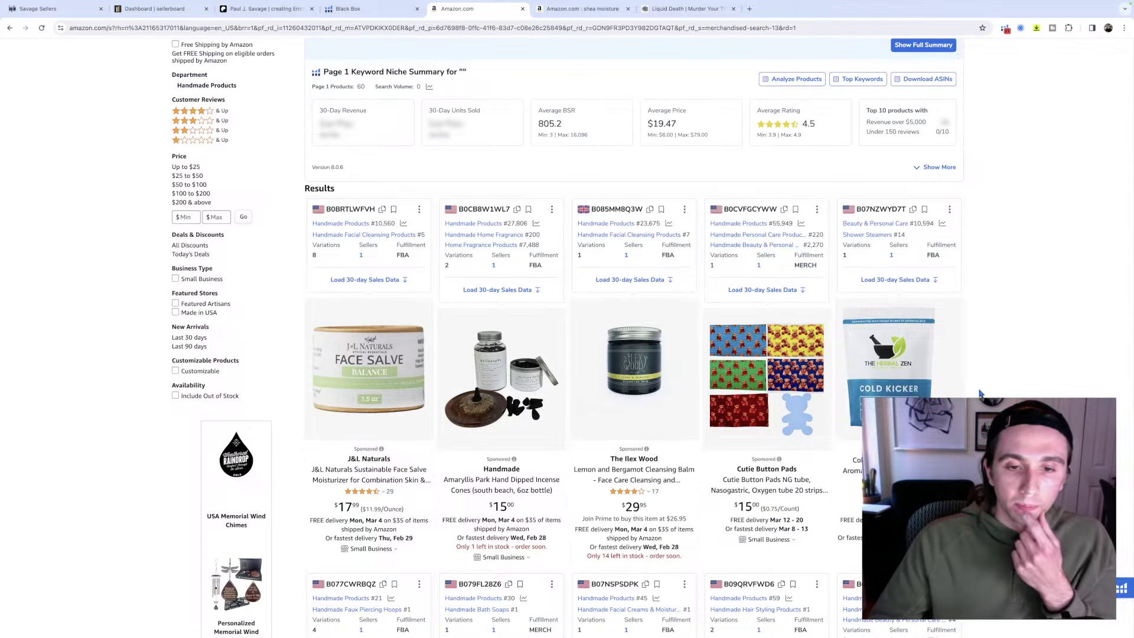
scroll(978, 394, down, 3)
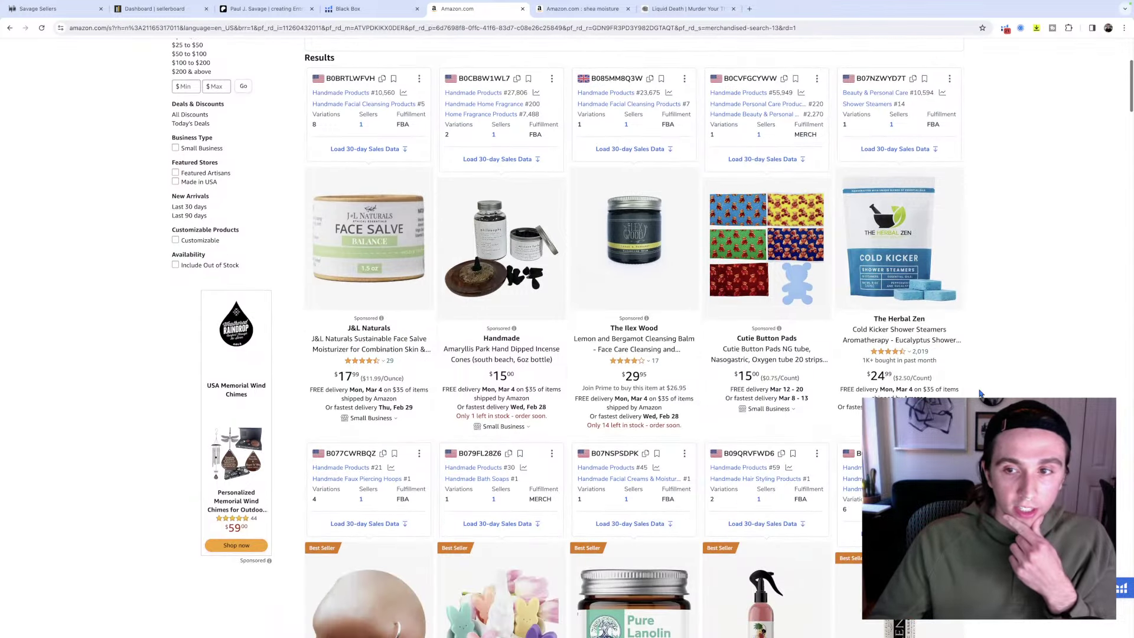
scroll(979, 394, down, 3)
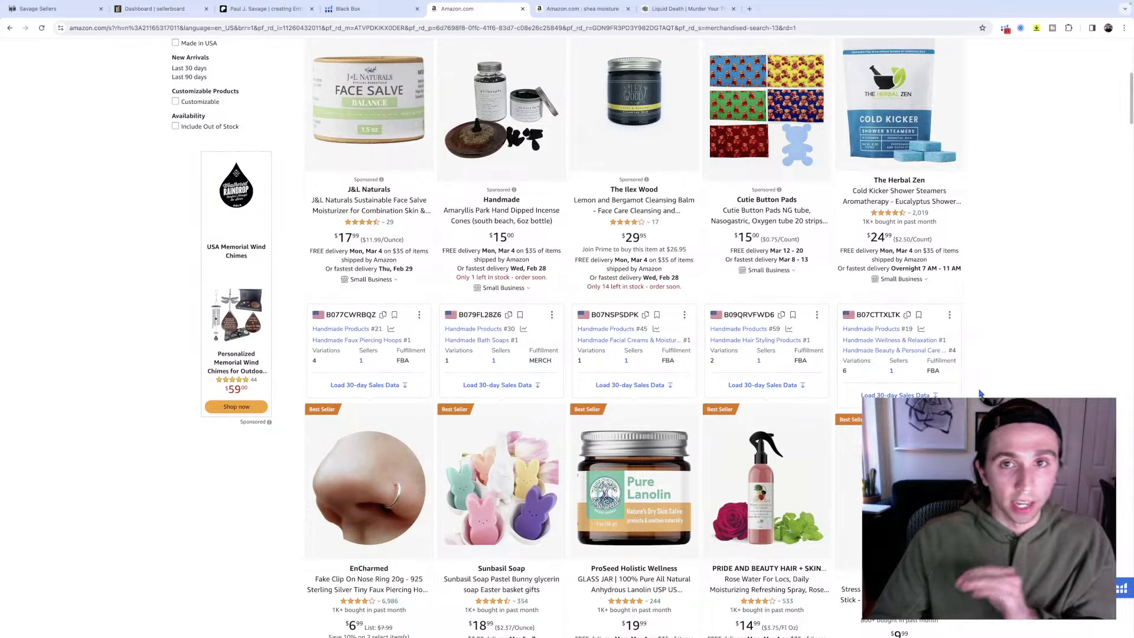
scroll(979, 394, down, 8)
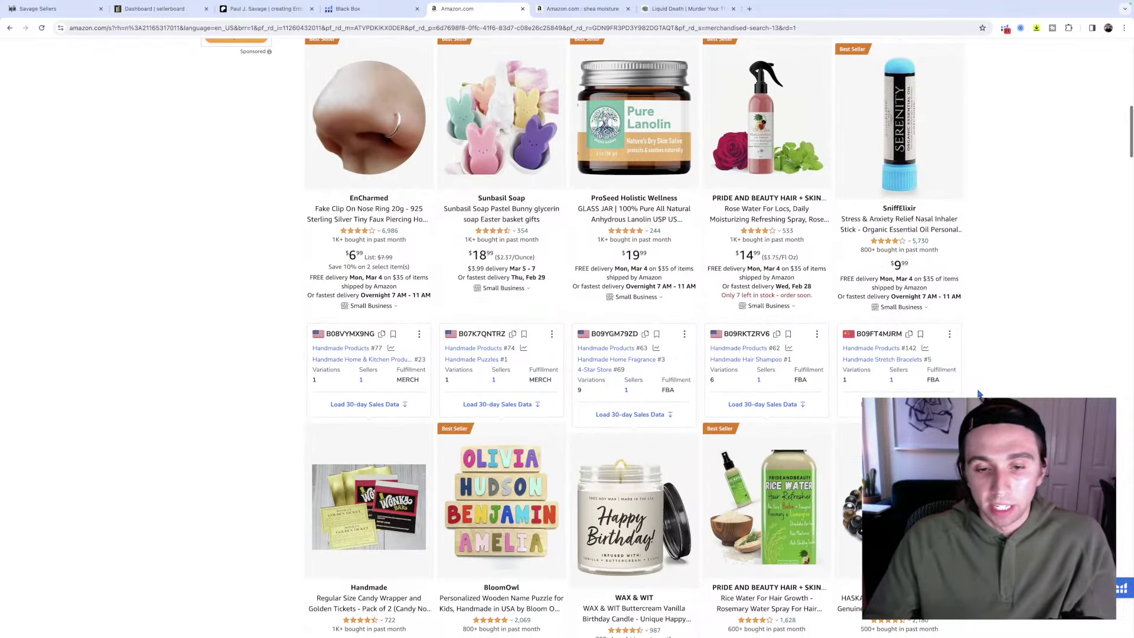
scroll(979, 394, down, 4)
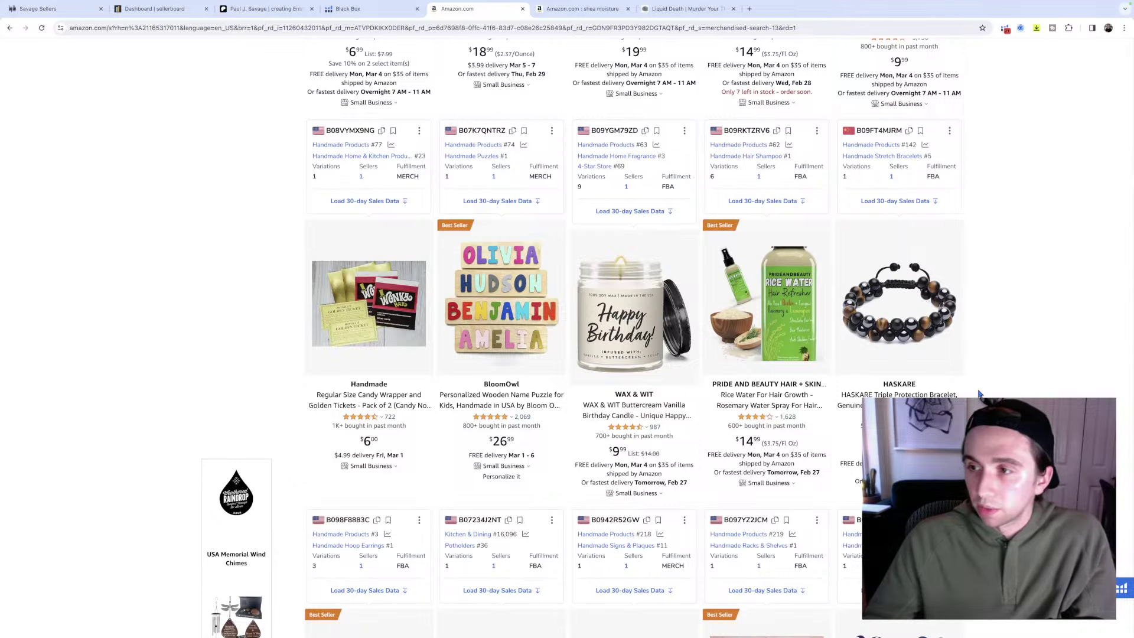
scroll(967, 392, down, 1)
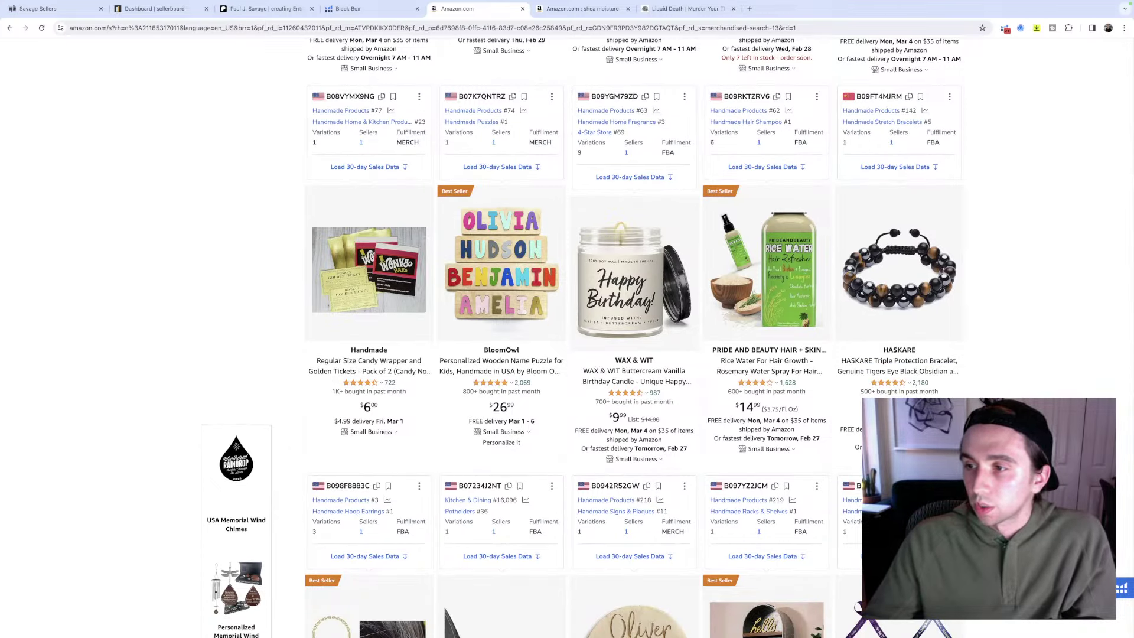
Browse the middle rows of handmade results, covering tallow balm, zodiac candles, perfume oil and The Herbal Zen shower steamers.
scroll(664, 385, down, 7)
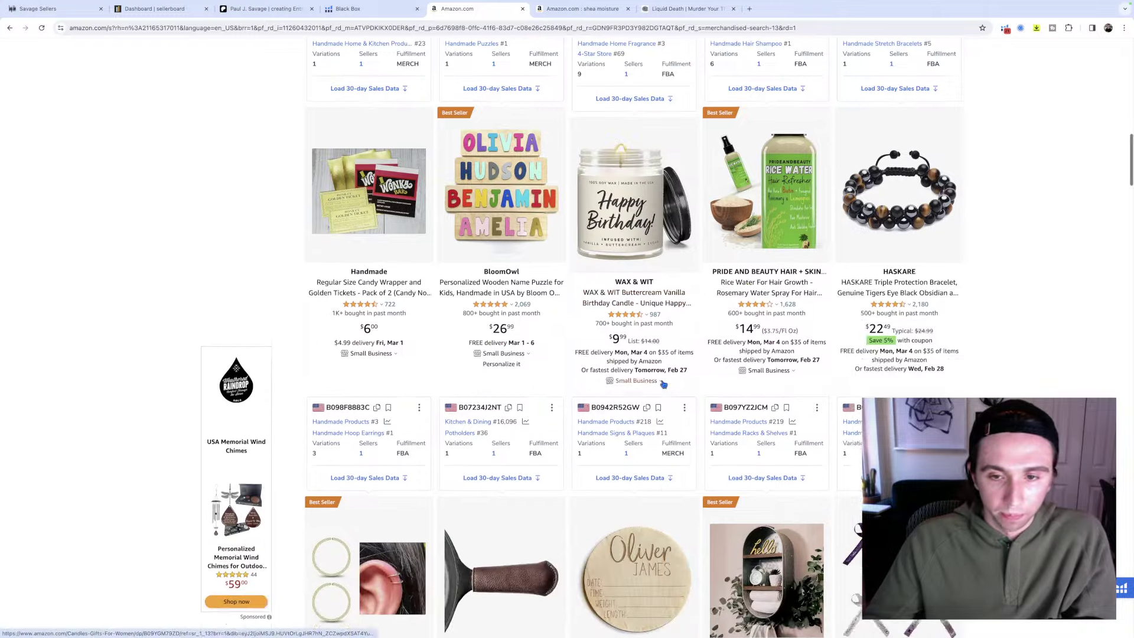
scroll(664, 385, down, 5)
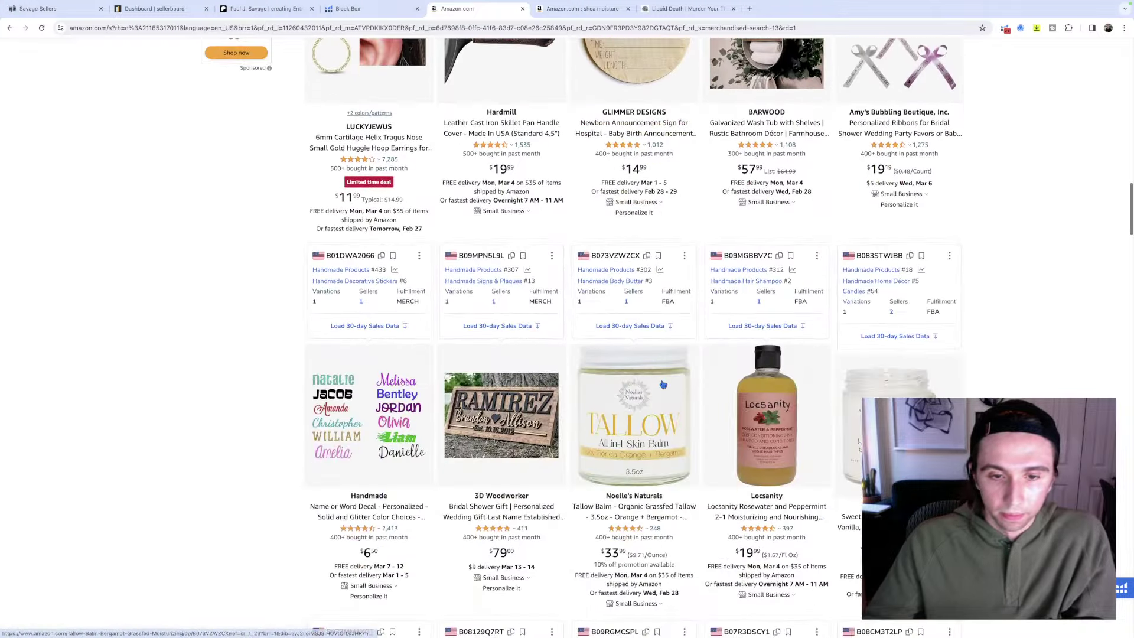
scroll(661, 385, down, 5)
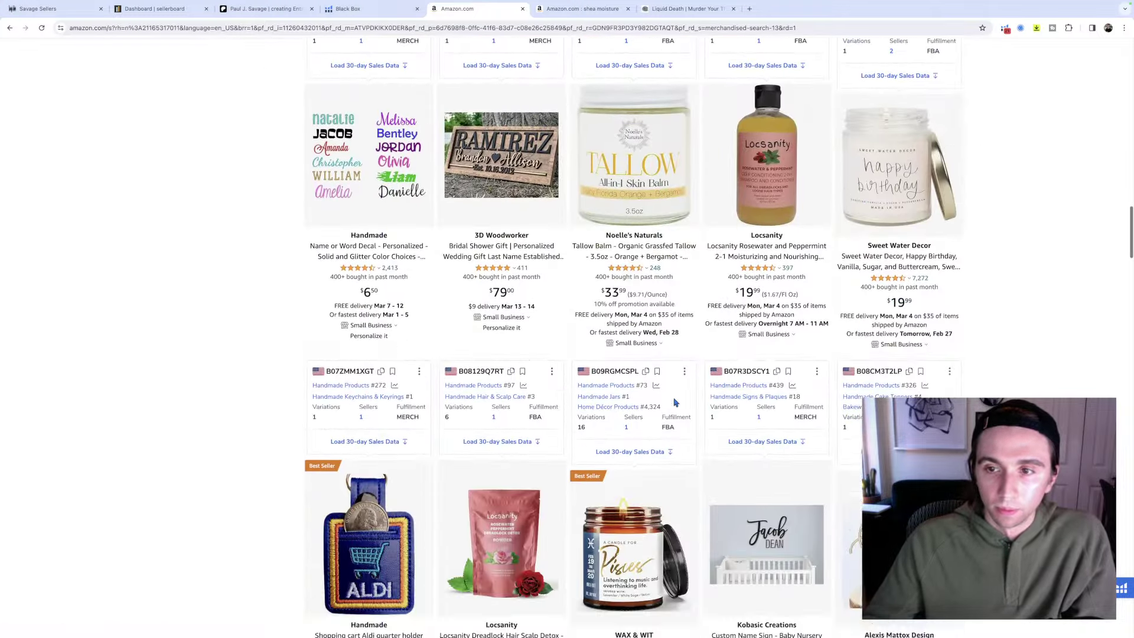
scroll(676, 401, down, 1)
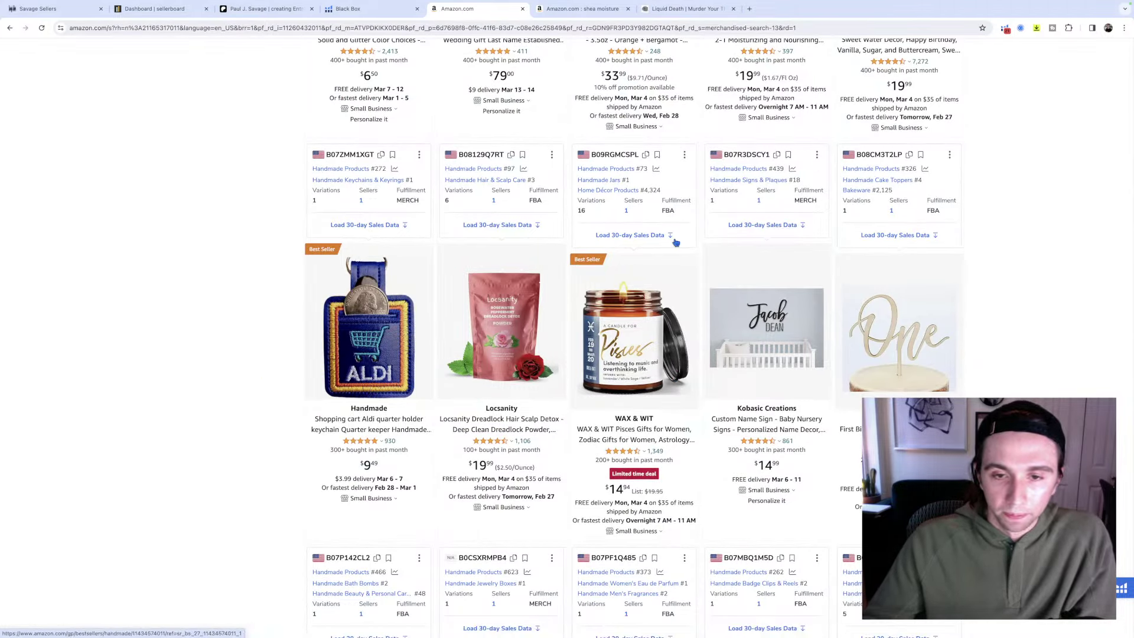
scroll(1023, 294, down, 2)
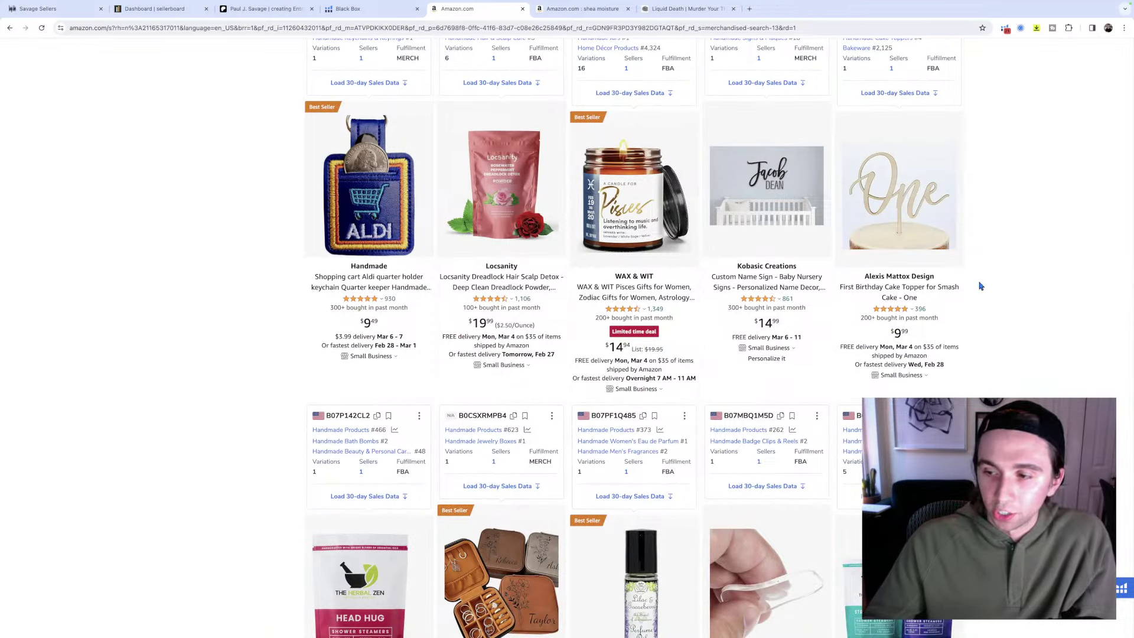
scroll(1018, 297, down, 3)
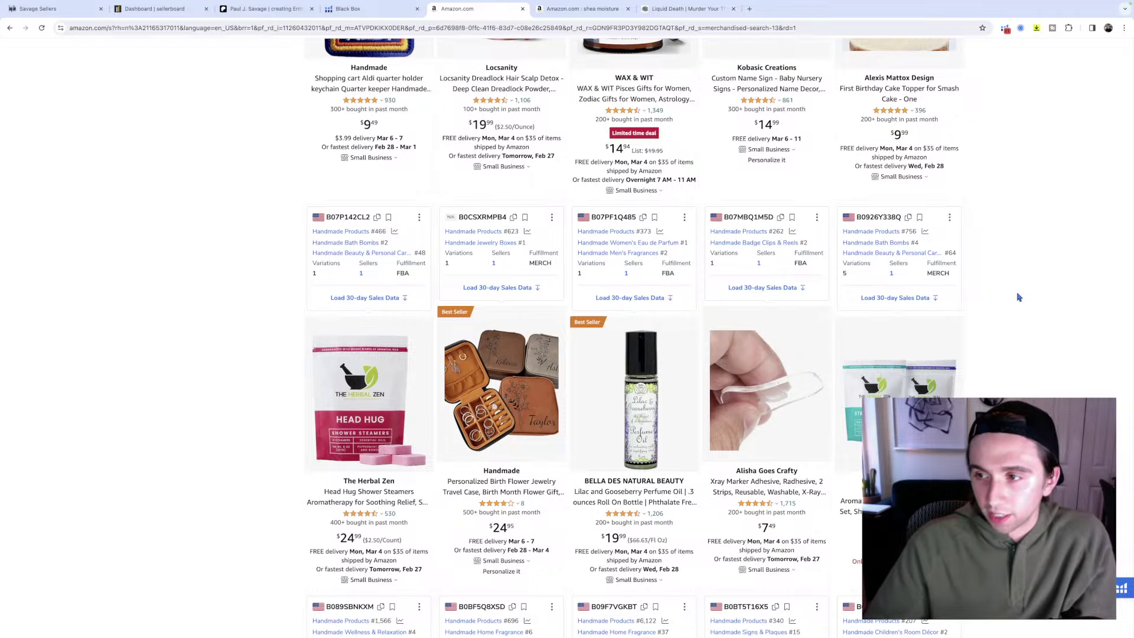
scroll(996, 306, down, 2)
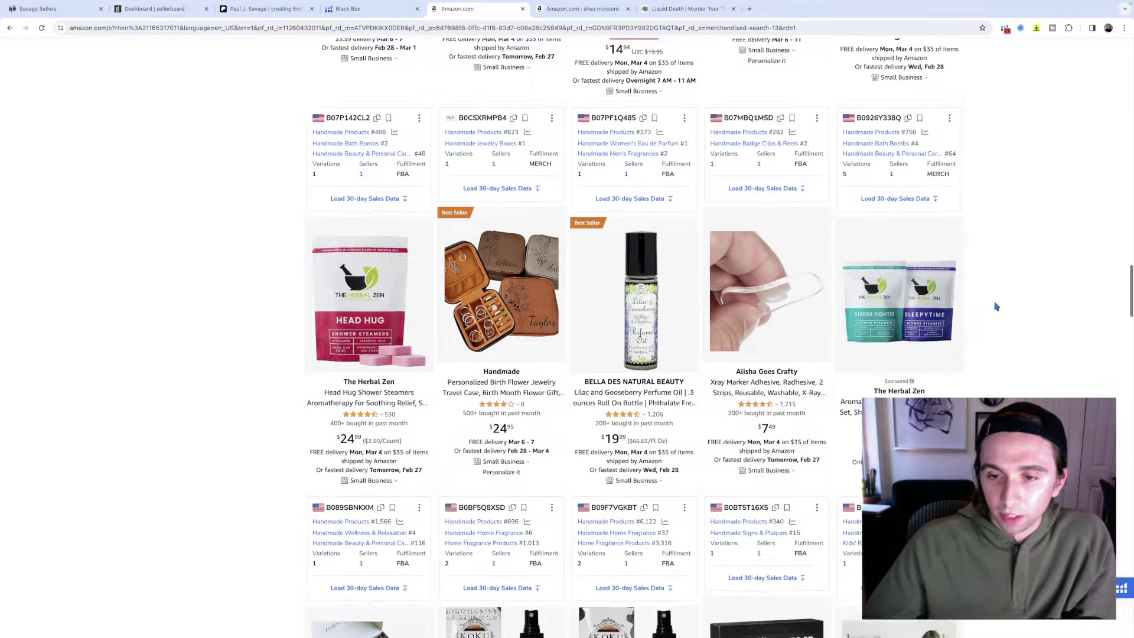
Browse further handmade results, covering room sprays, gift baskets, cutting boards, engraved knives and keychains.
scroll(996, 307, down, 8)
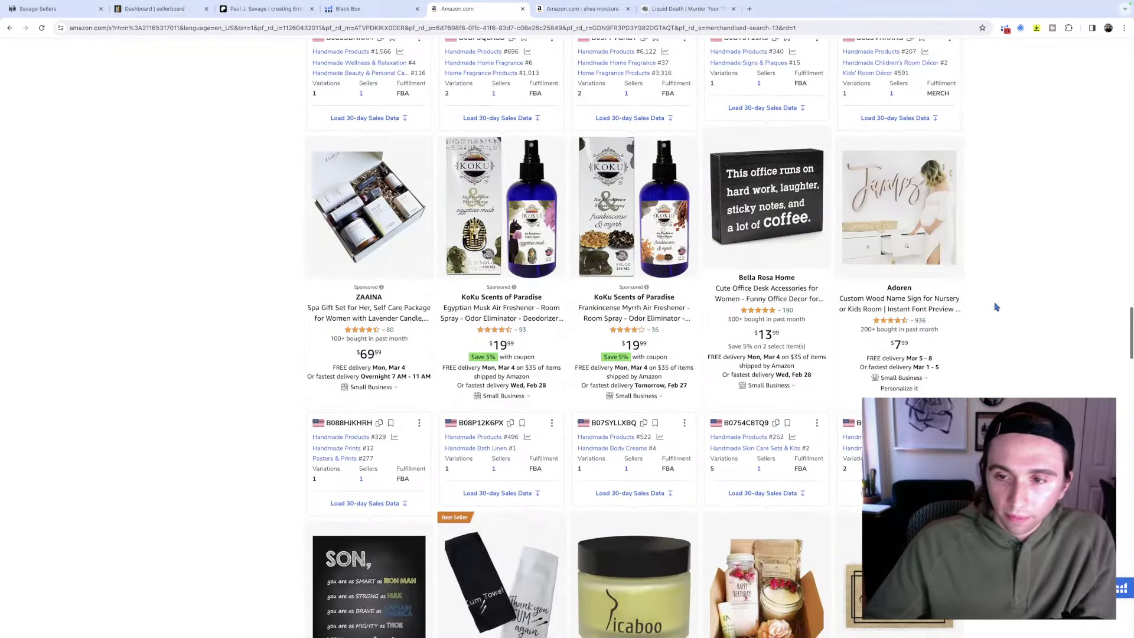
scroll(996, 307, down, 7)
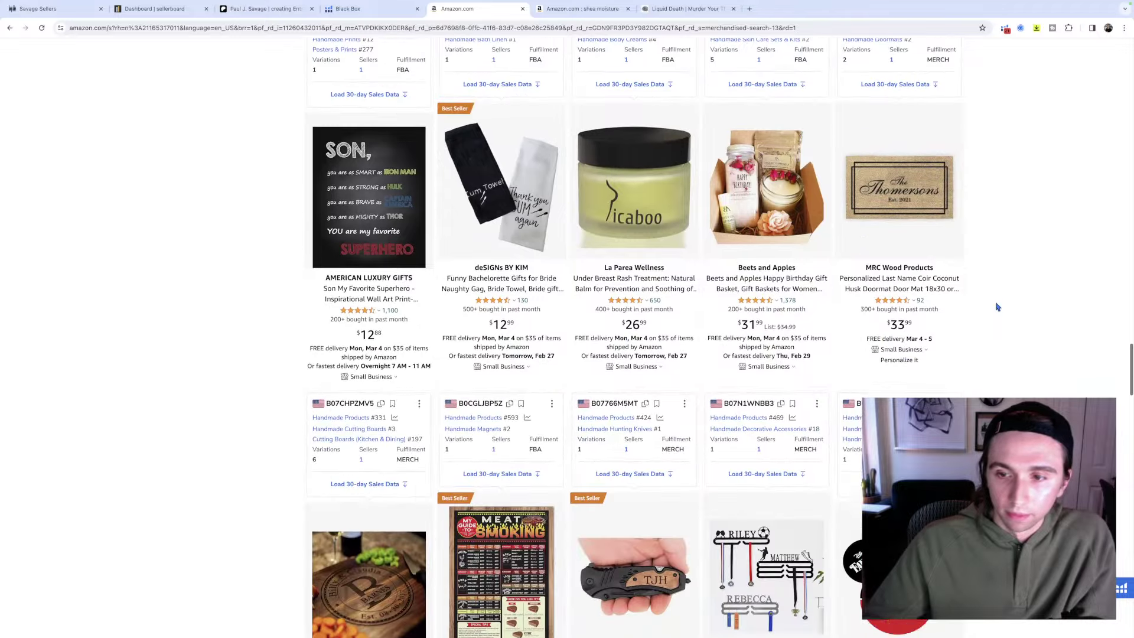
scroll(997, 306, down, 5)
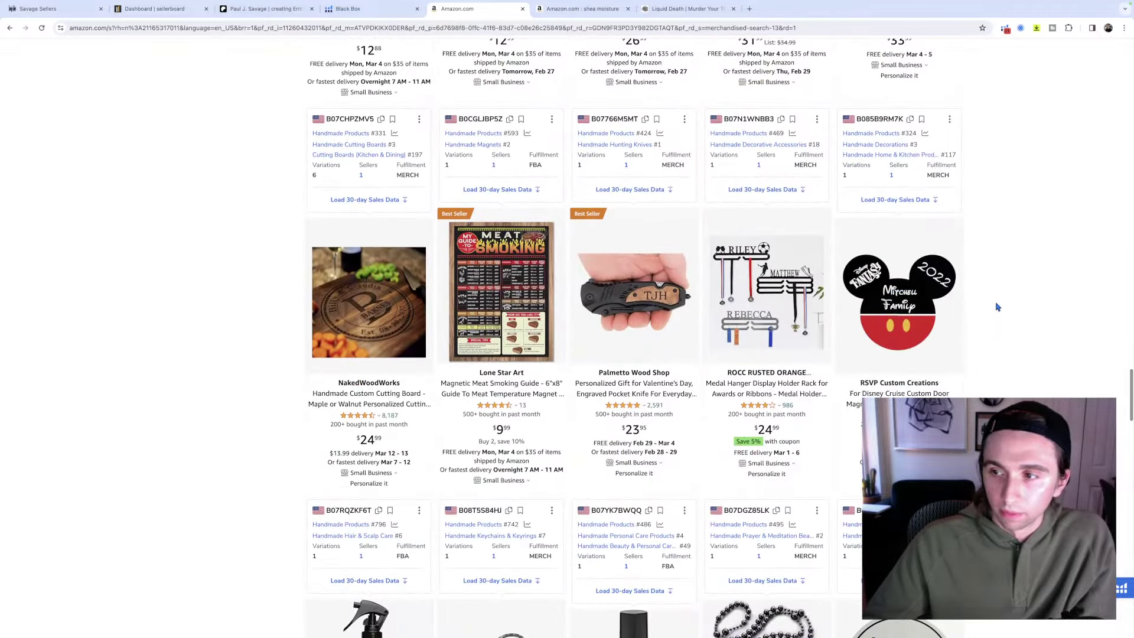
scroll(997, 306, down, 4)
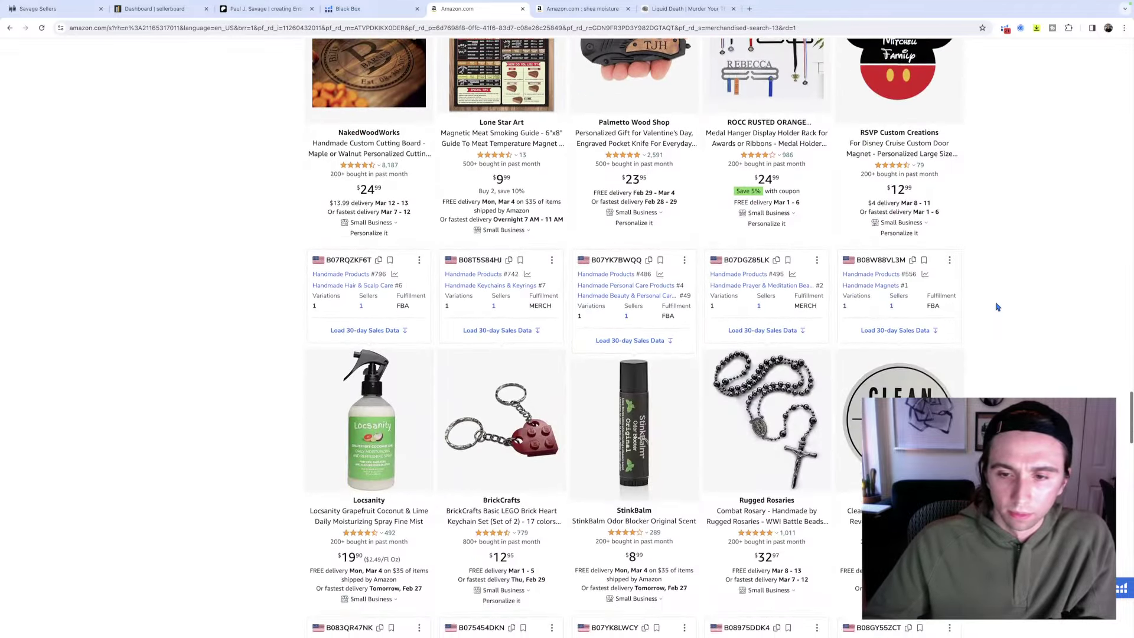
Open the StinkBalm Odor Blocker Original Scent listing and view its product photos.
scroll(997, 307, down, 2)
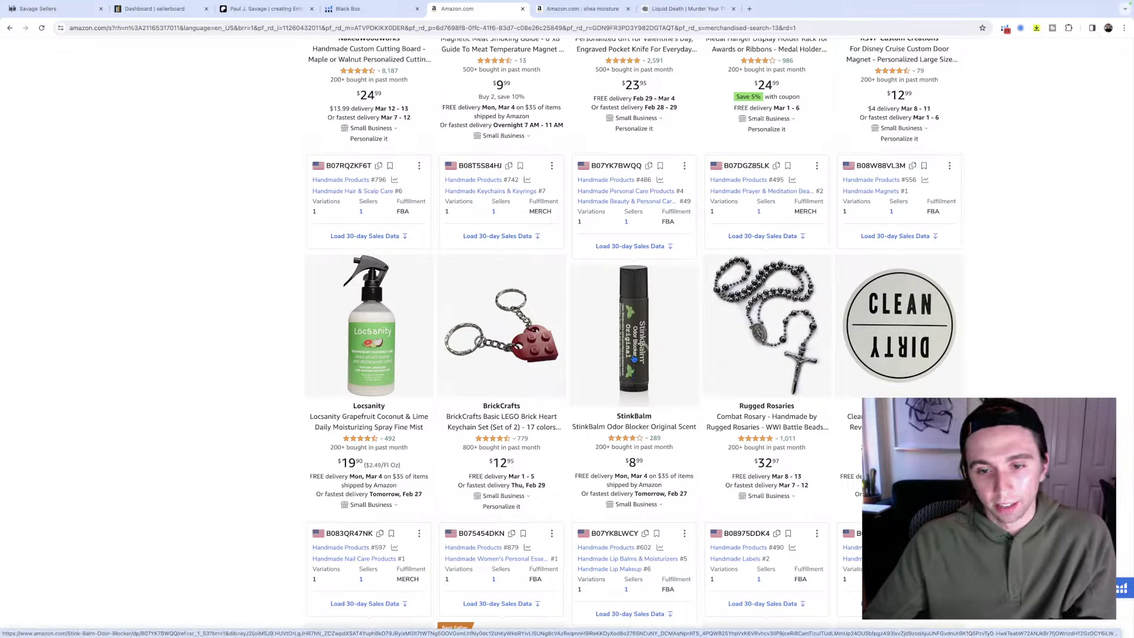
click(652, 428)
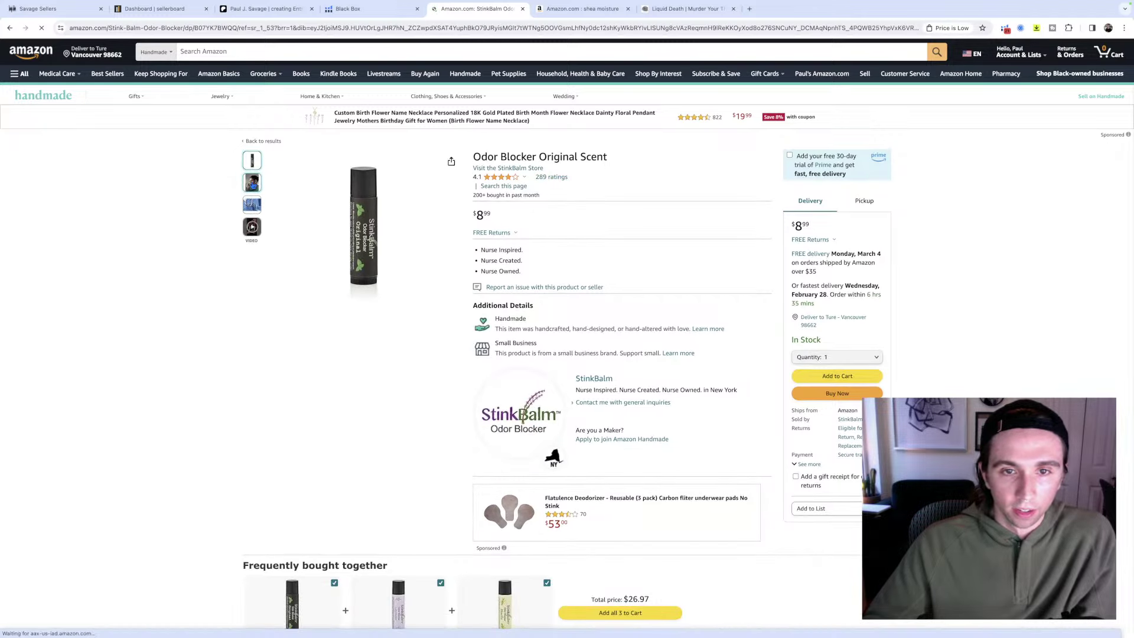
mouse_move(253, 183)
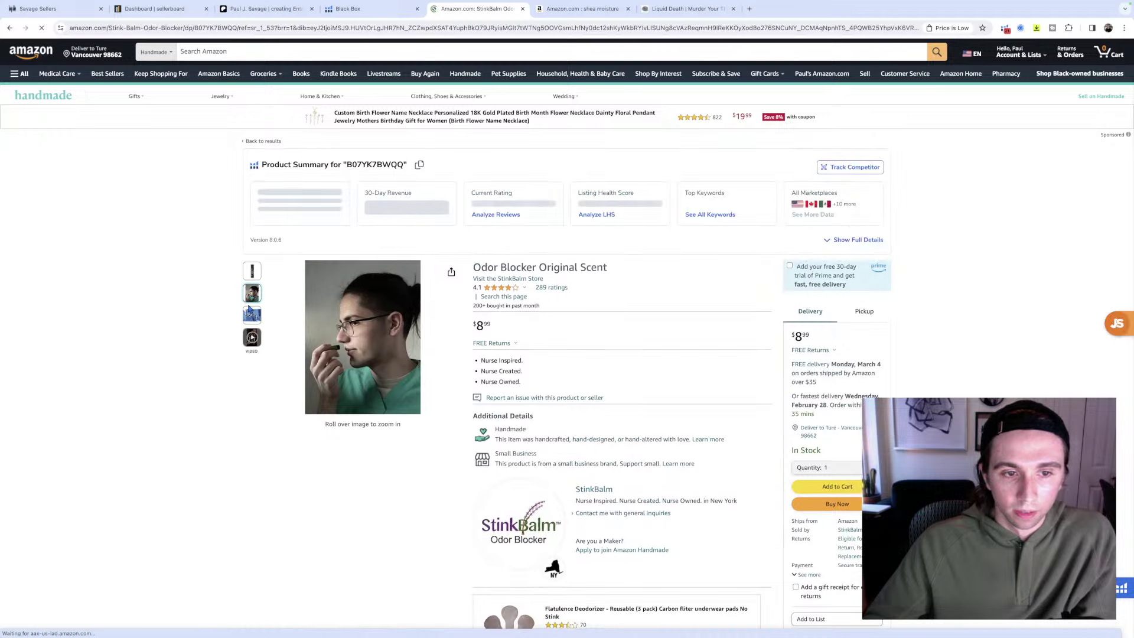
mouse_move(250, 319)
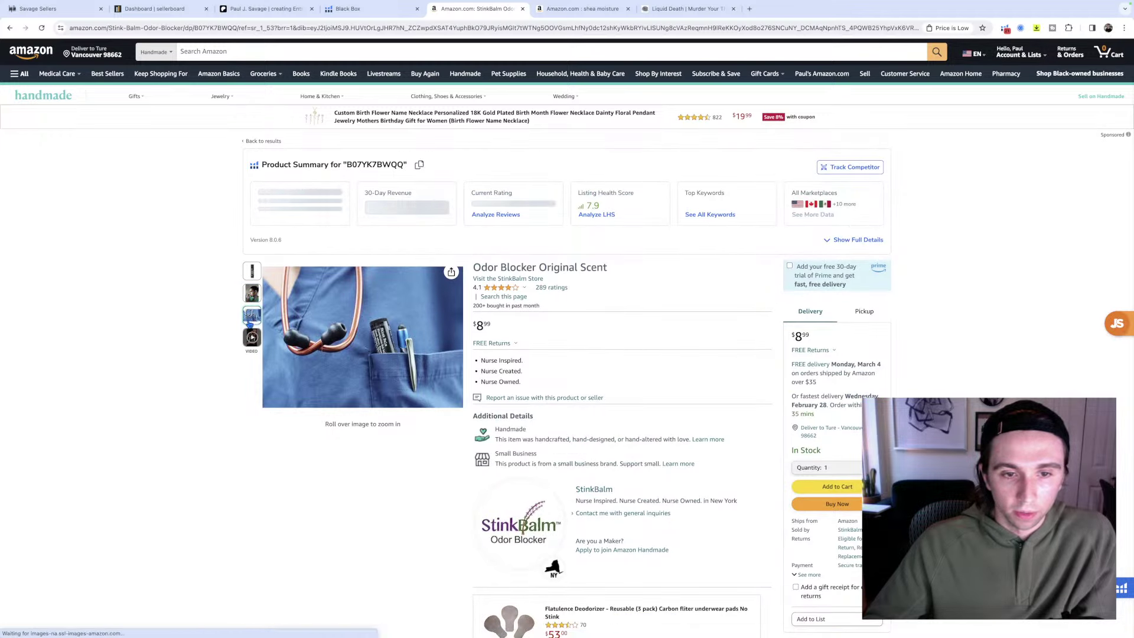
mouse_move(251, 293)
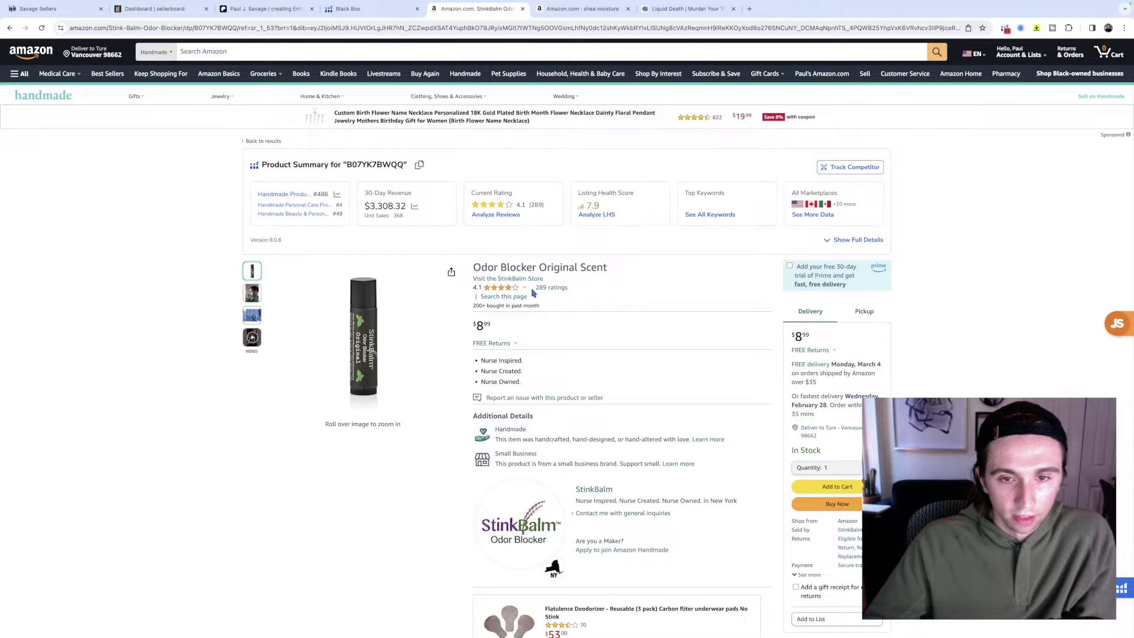
Read through the StinkBalm listing's product details, rating breakdown and top customer reviews from the United States.
scroll(568, 307, down, 15)
scroll(588, 327, down, 8)
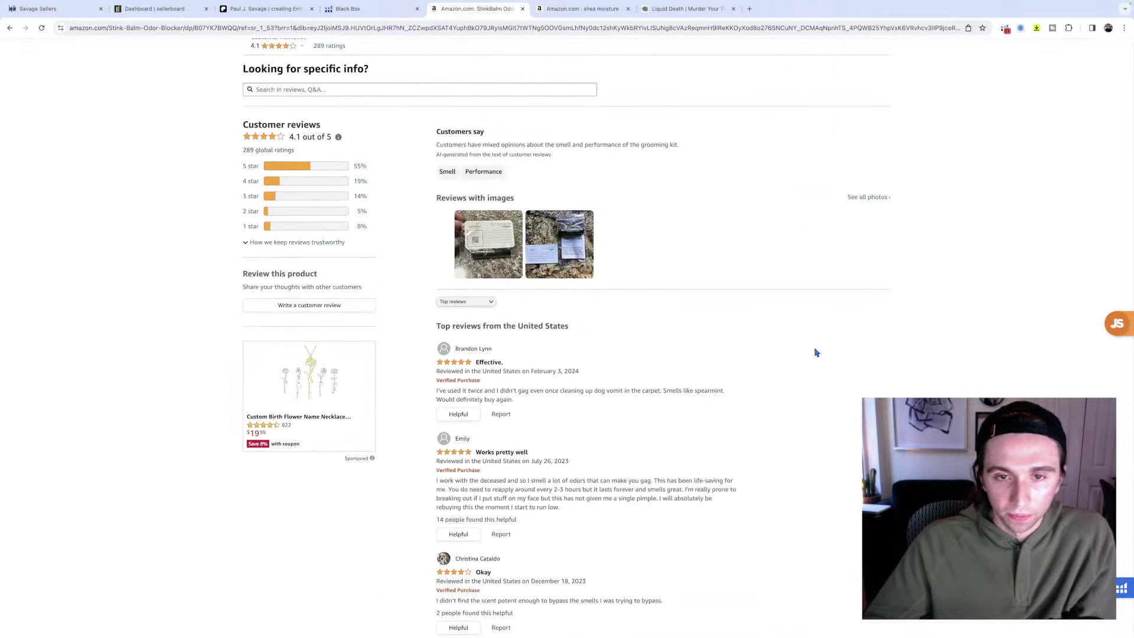
scroll(816, 352, down, 2)
scroll(815, 352, up, 4)
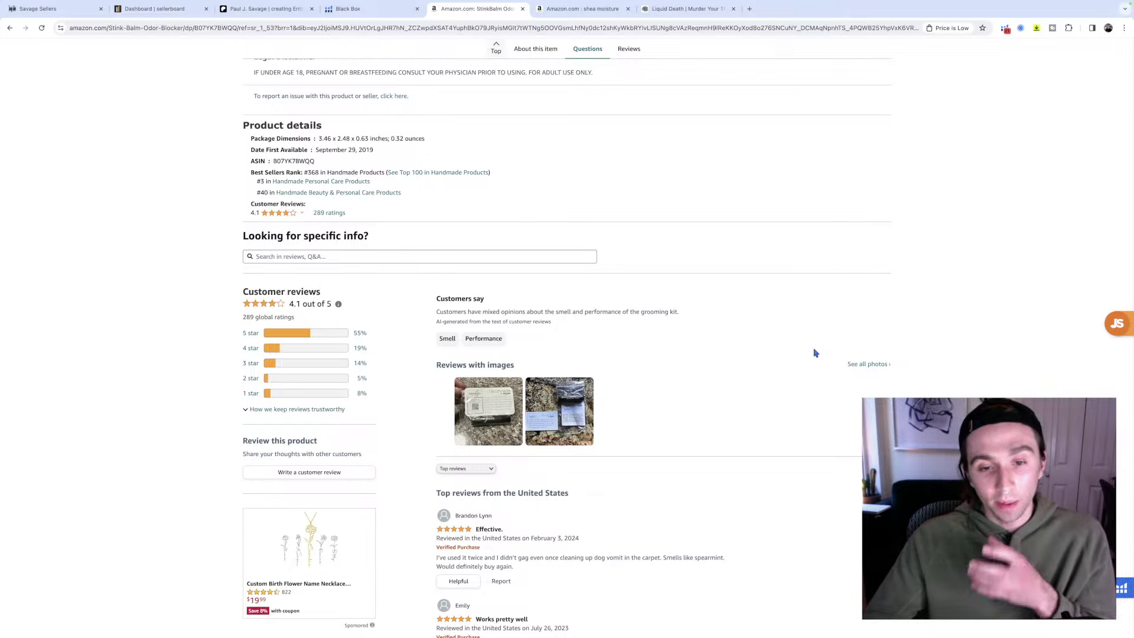
scroll(815, 354, down, 2)
scroll(815, 355, down, 1)
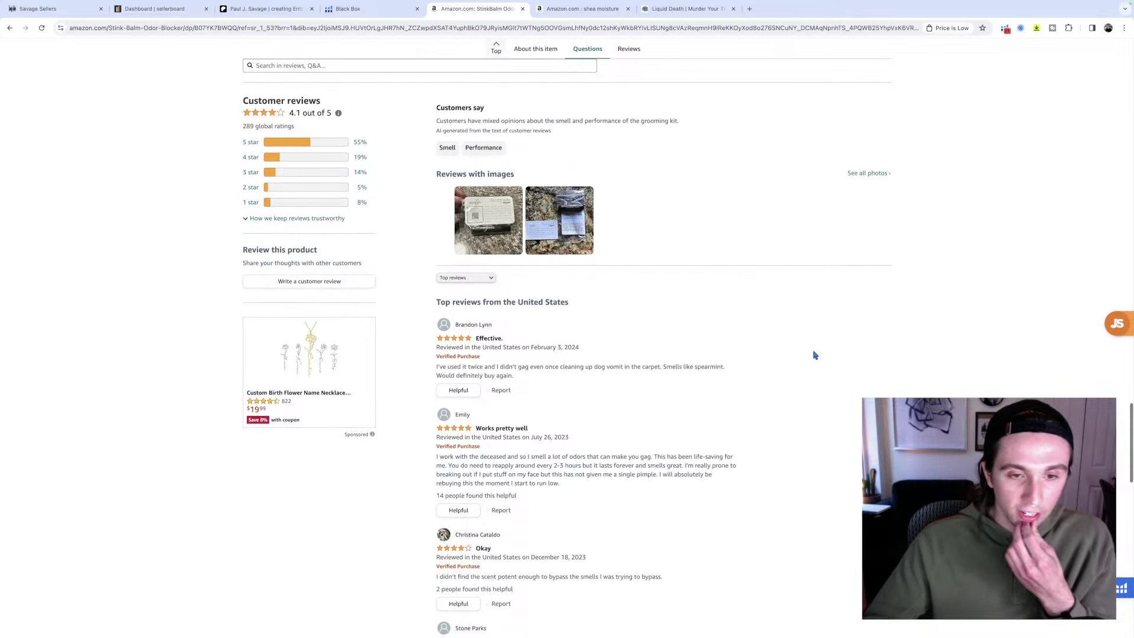
scroll(815, 355, down, 1)
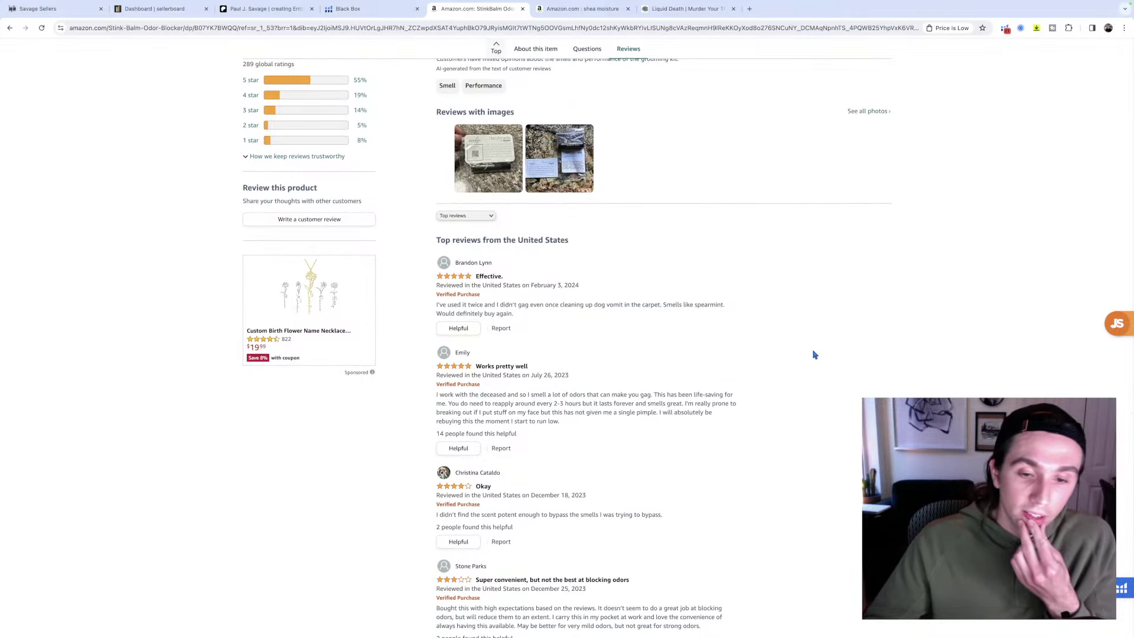
scroll(815, 355, down, 1)
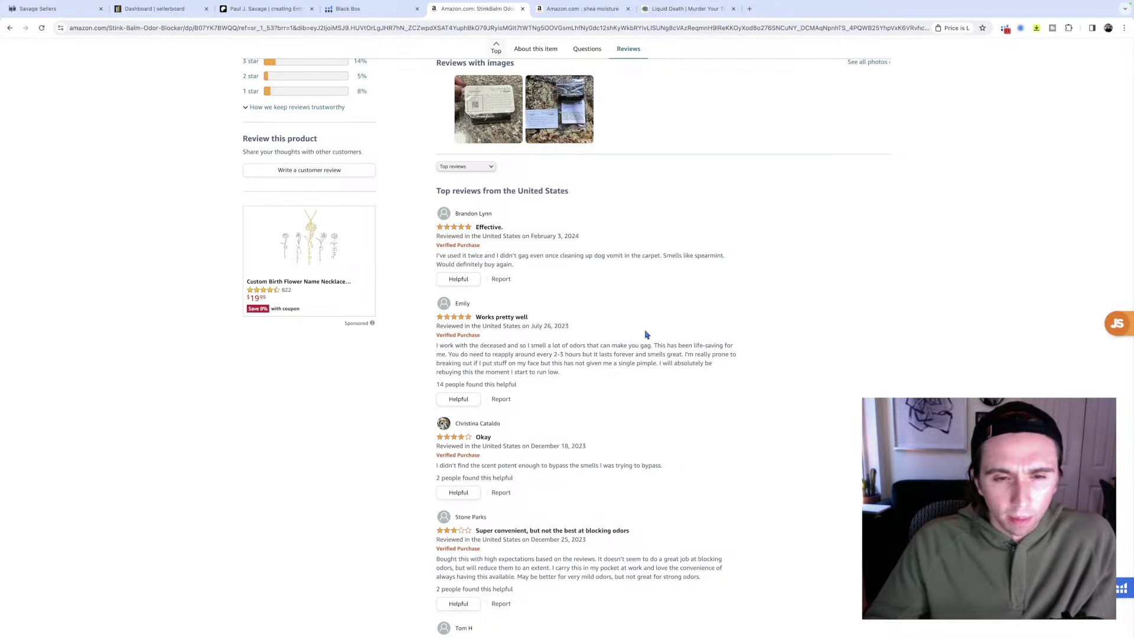
scroll(645, 335, down, 2)
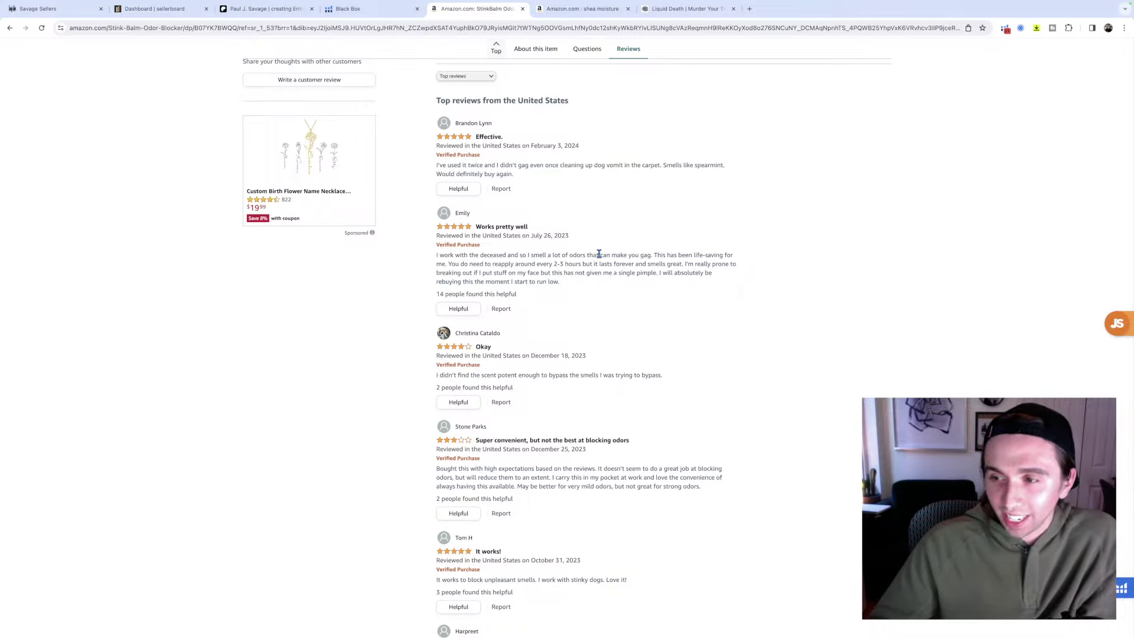
scroll(658, 263, down, 1)
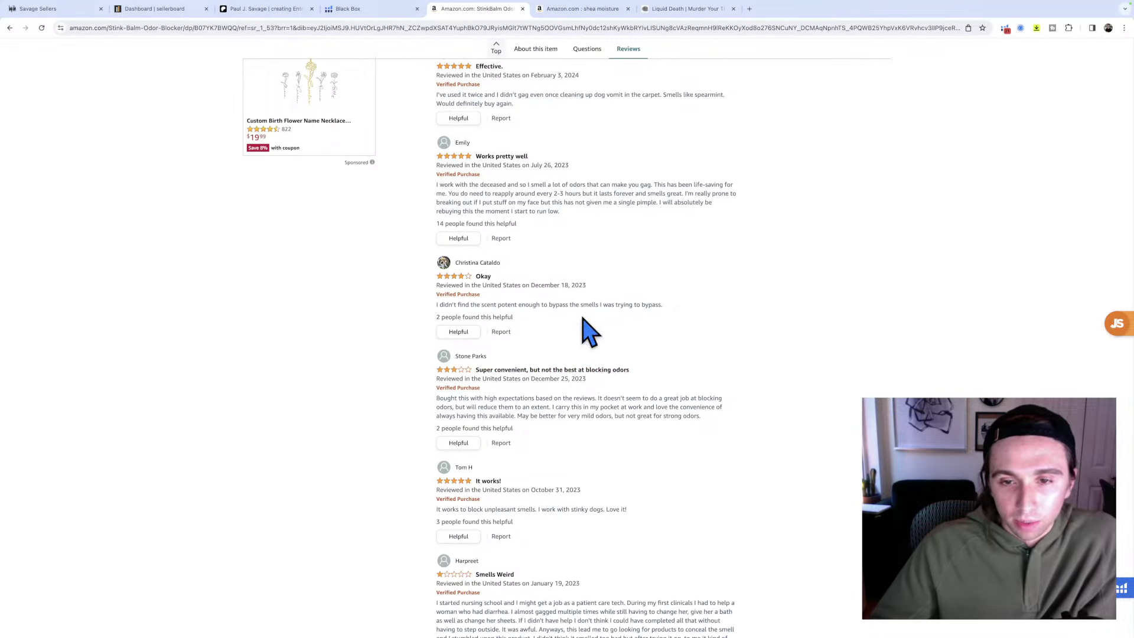
scroll(668, 313, down, 2)
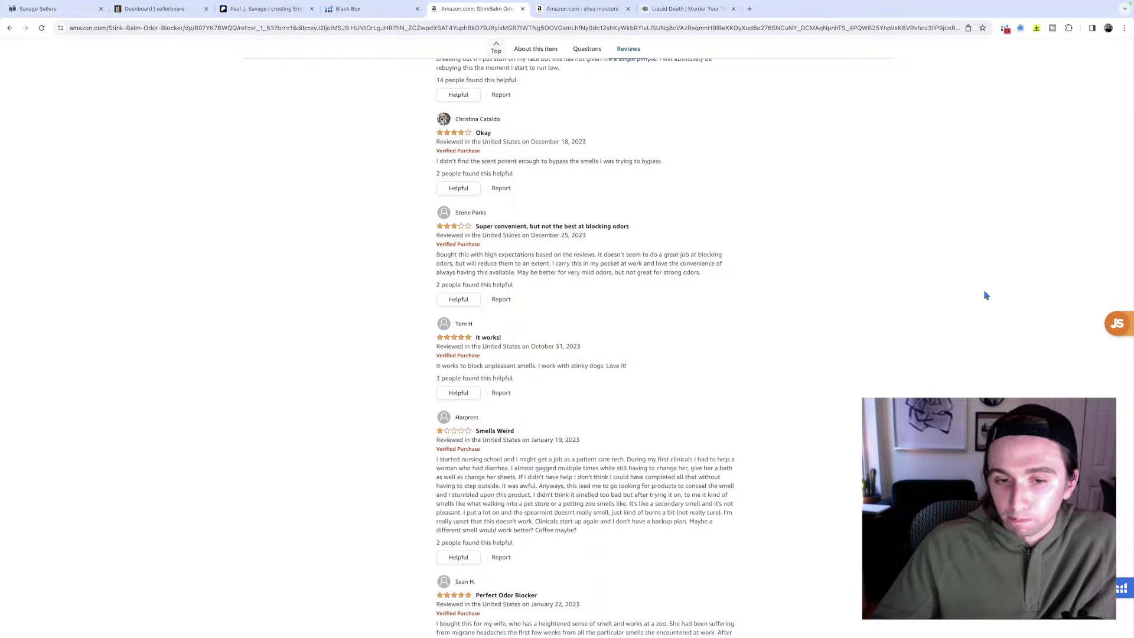
Return from the StinkBalm listing to the handmade results and browse the nearby rows of cutting boards, room sprays and shower steamers.
scroll(852, 328, up, 20)
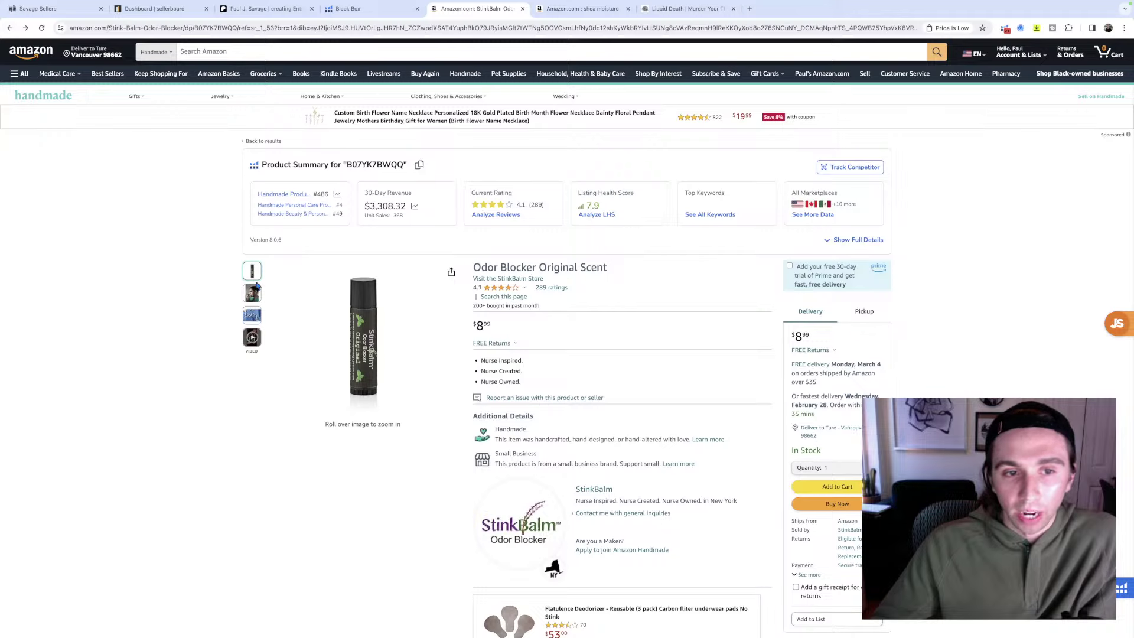
click(9, 29)
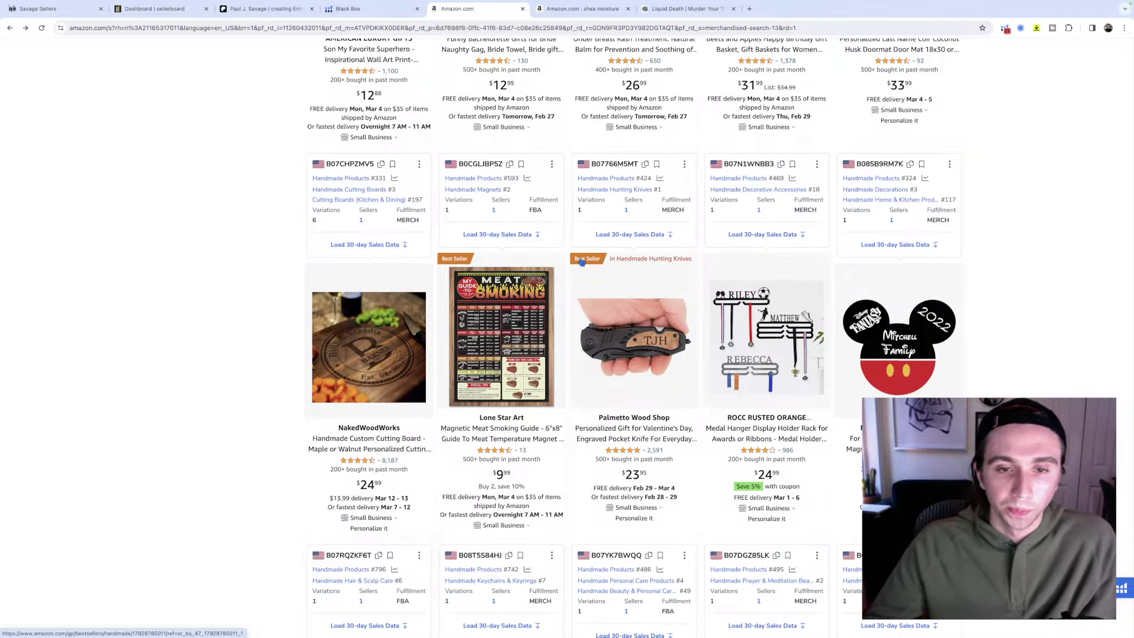
scroll(495, 405, down, 3)
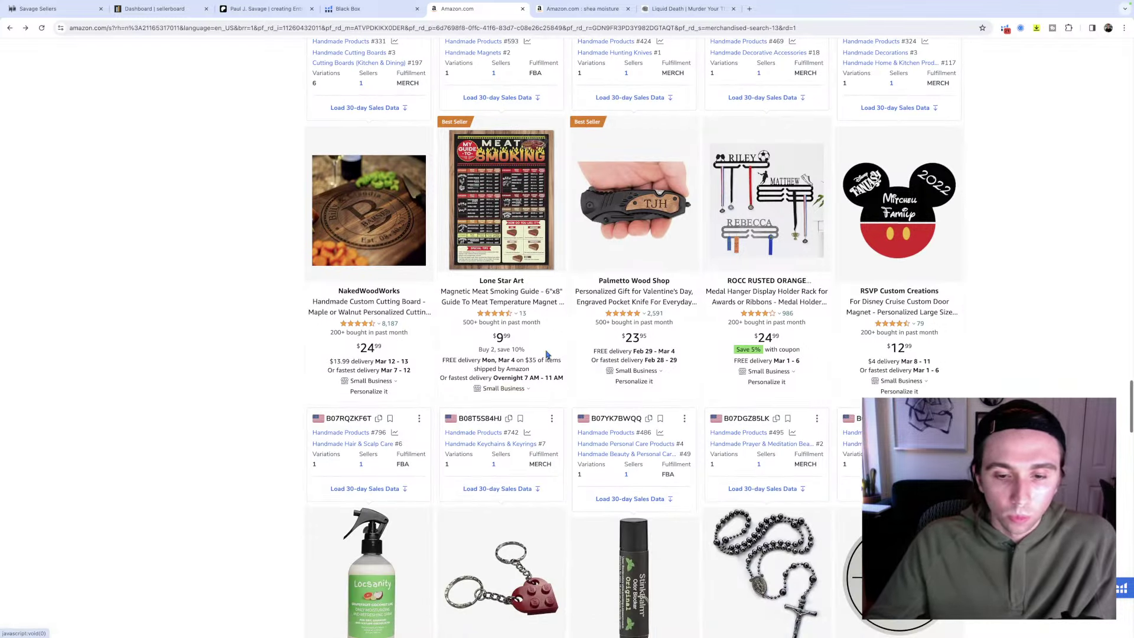
scroll(547, 353, up, 1)
scroll(547, 353, down, 5)
scroll(547, 353, down, 15)
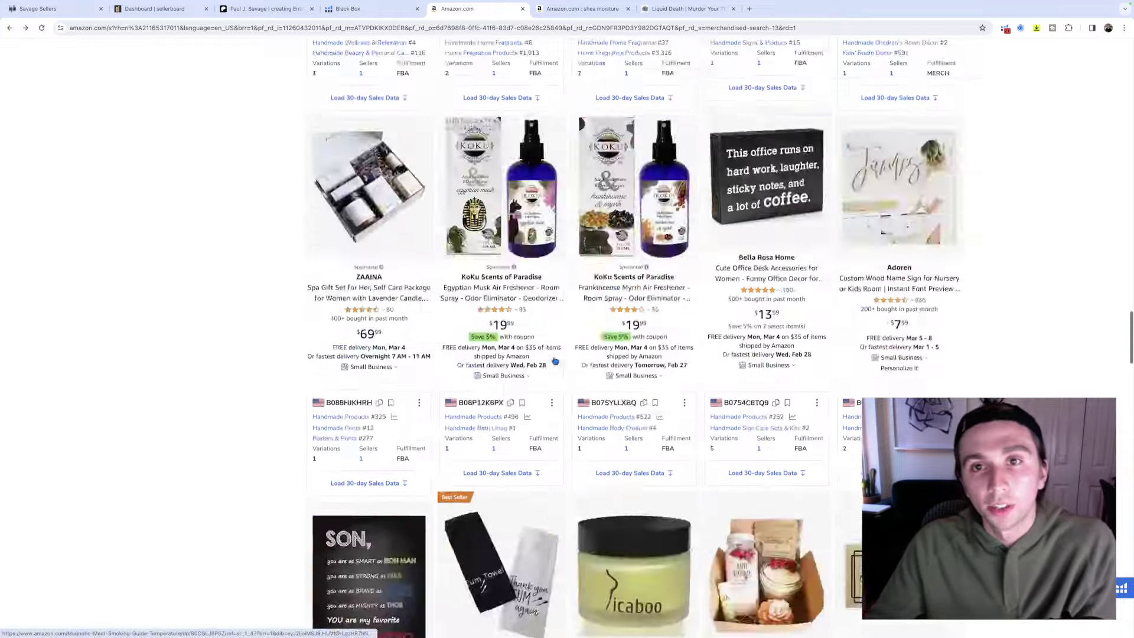
scroll(547, 353, up, 7)
scroll(589, 101, up, 2)
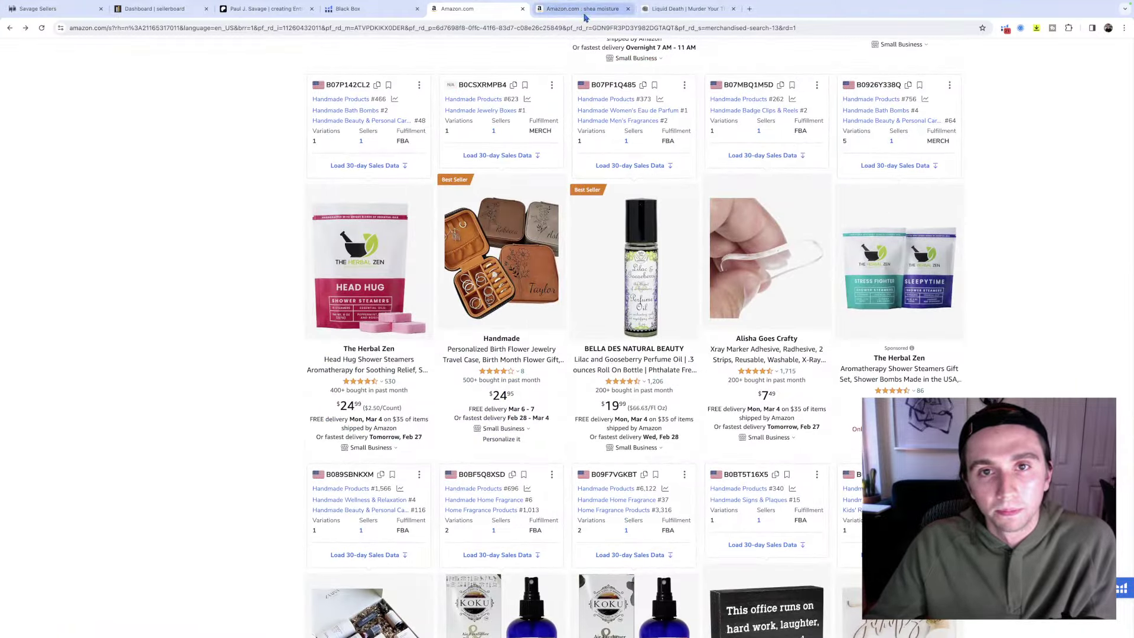
Look up search volumes and related keywords for "stink balm" from the open shea moisture search page.
click(585, 8)
scroll(392, 94, up, 10)
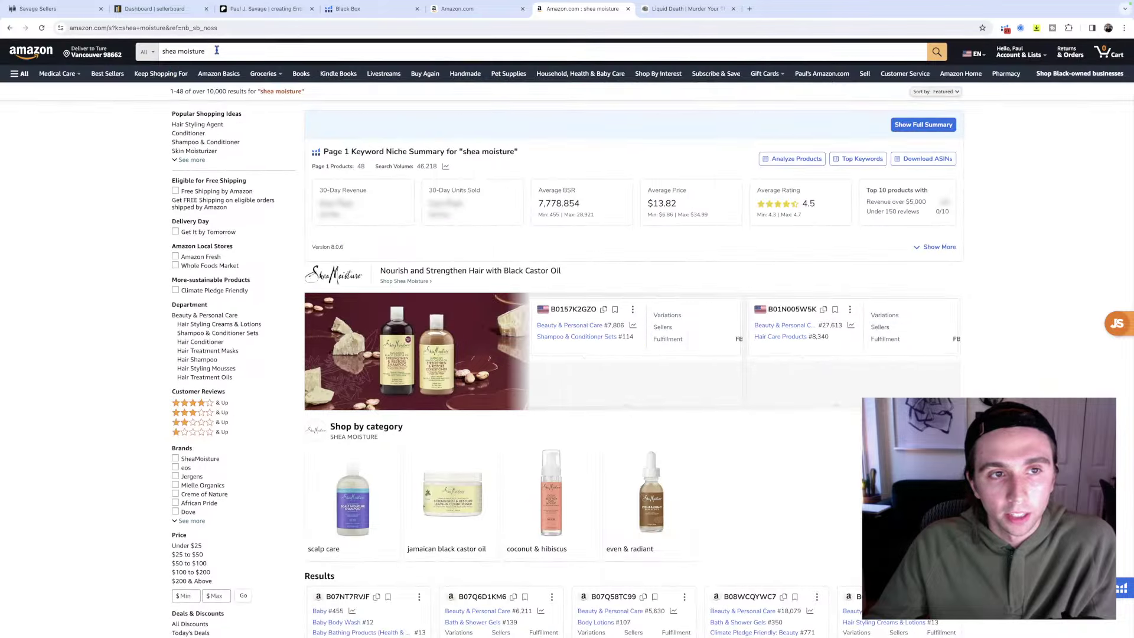
click(161, 52)
text(st)
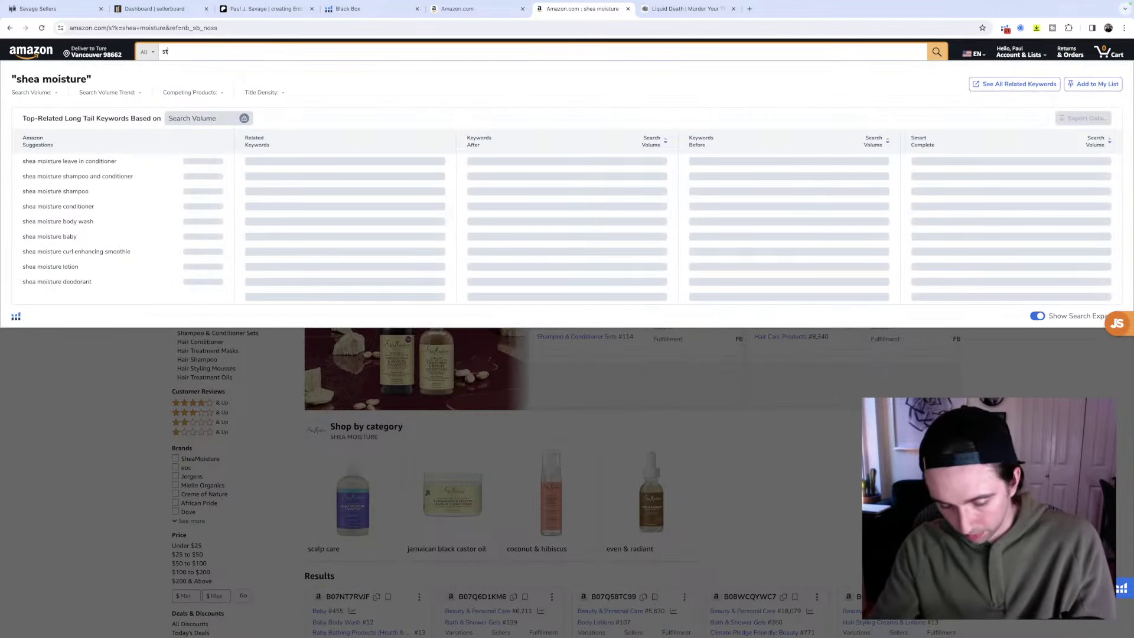
text(ink balm)
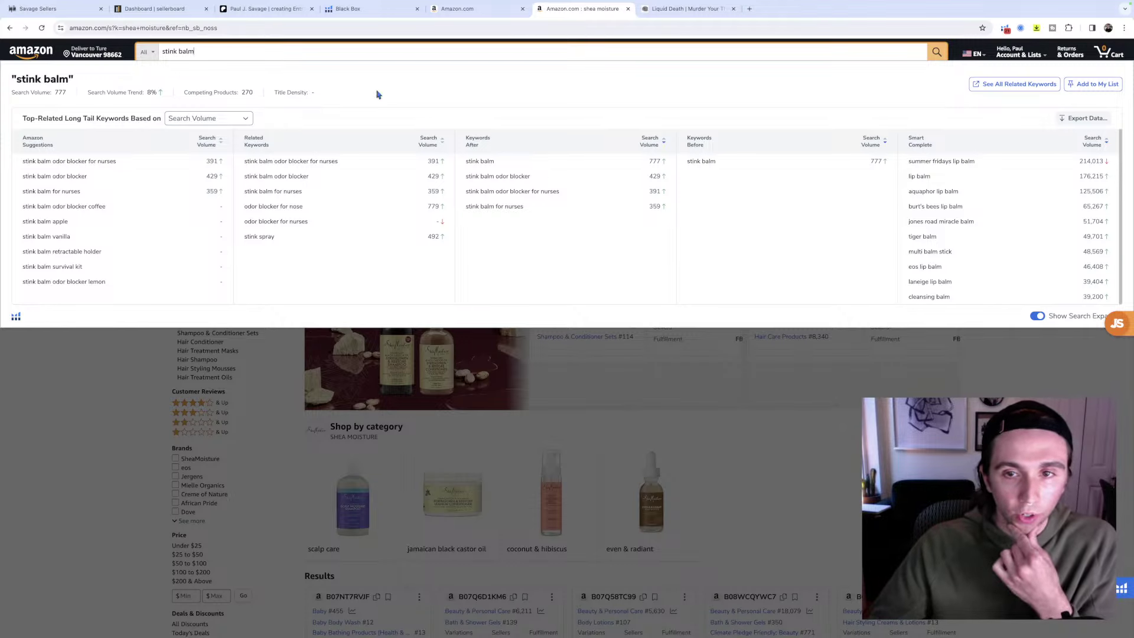
Replace the search phrase with "nurses odor" and check the suggested keywords' search volumes.
drag(198, 54, 164, 53)
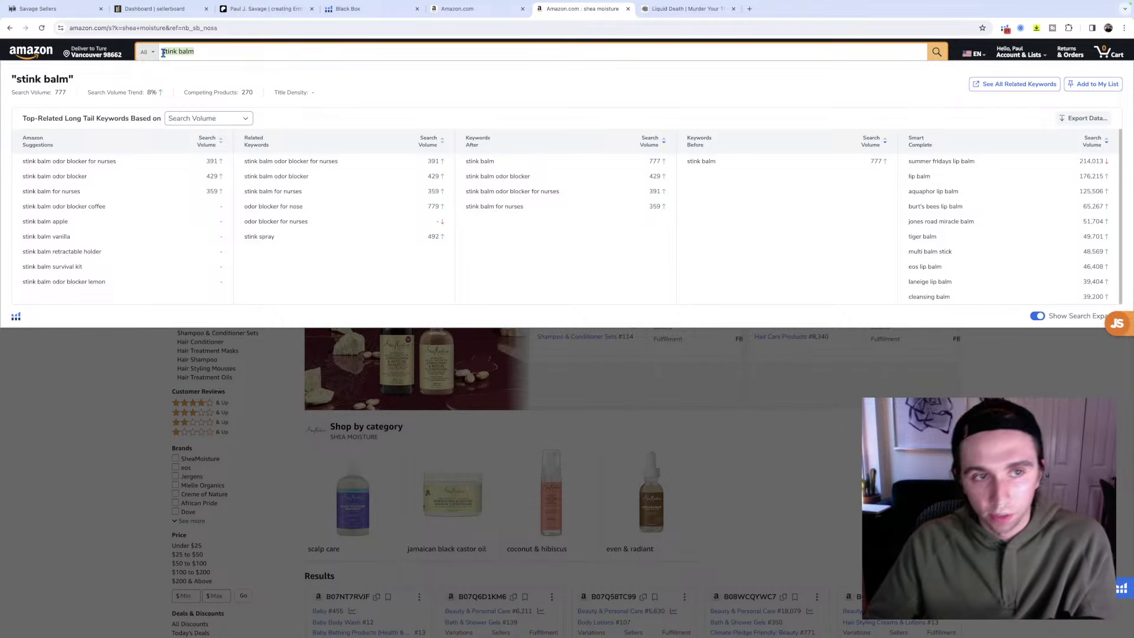
text(nu)
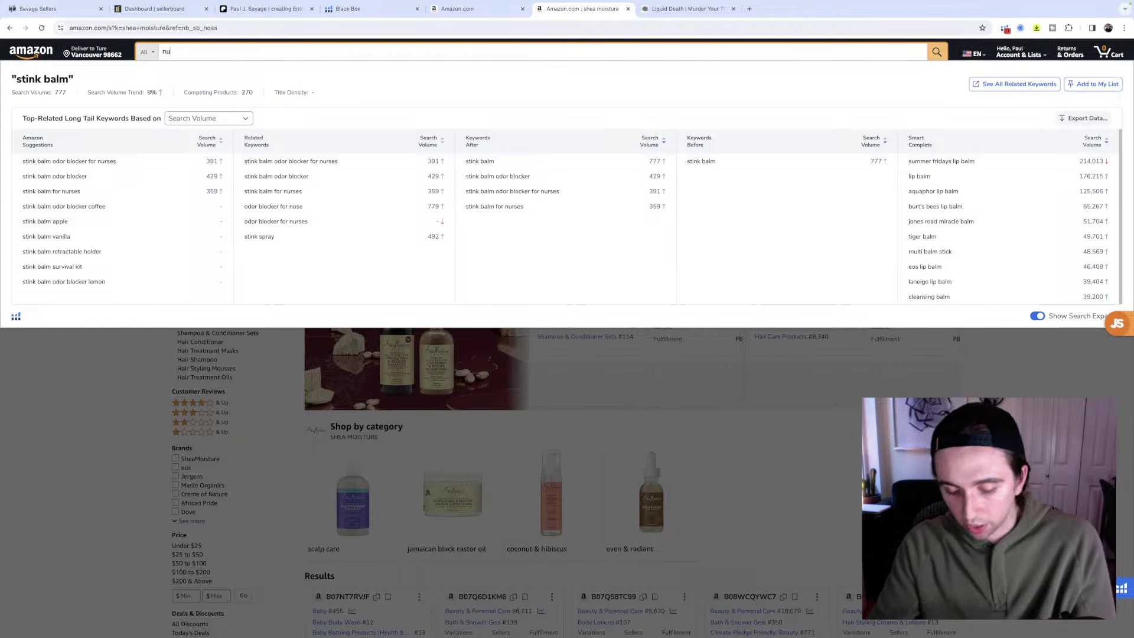
text(rses odor)
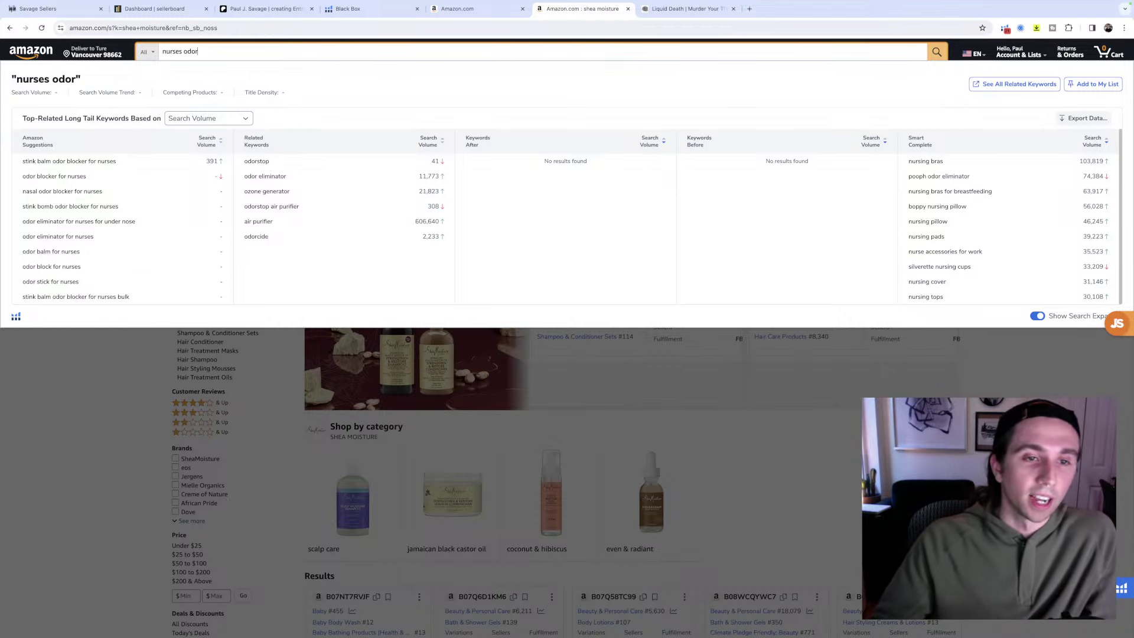
mouse_move(218, 160)
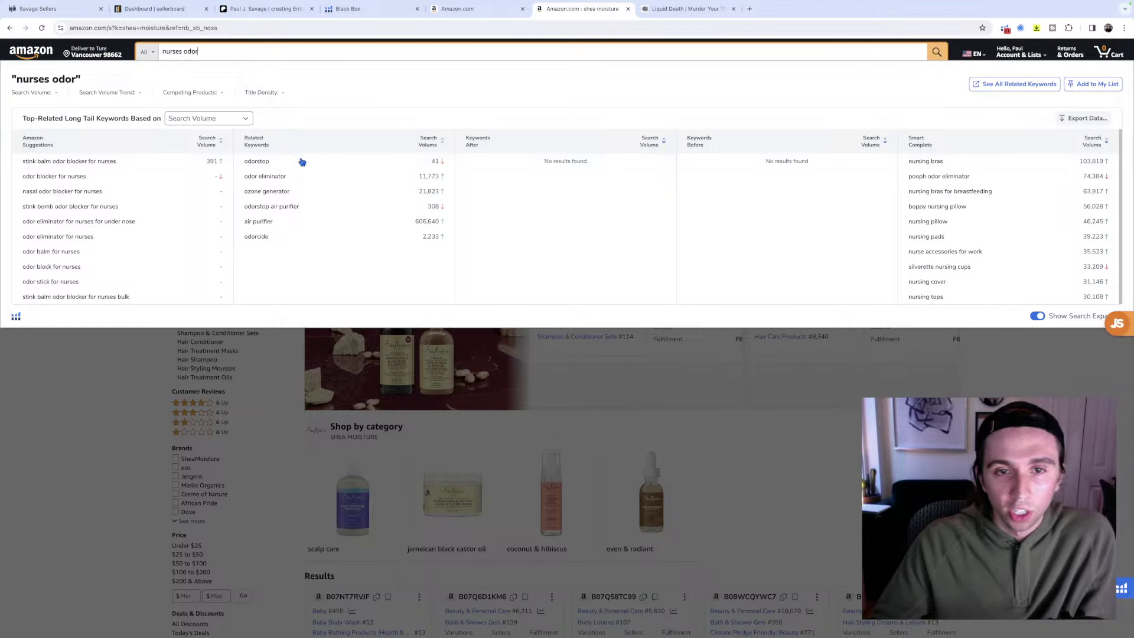
Look up "odor eliminator" and examine the search volumes of its suggested, related and long-tail keywords.
key(super+a)
text(odor )
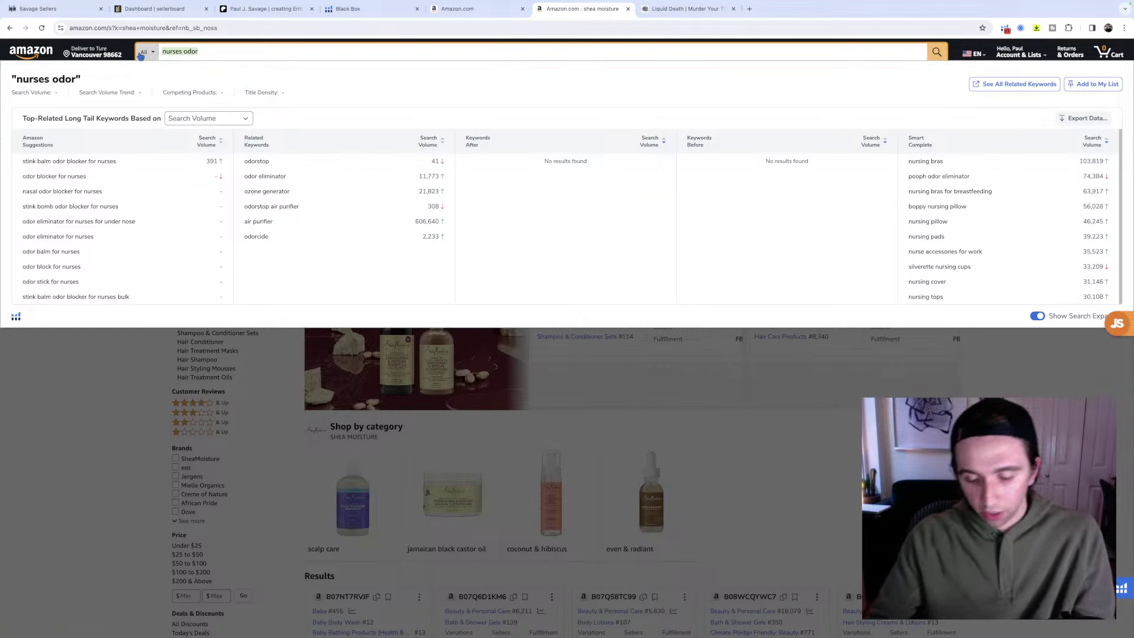
text(el)
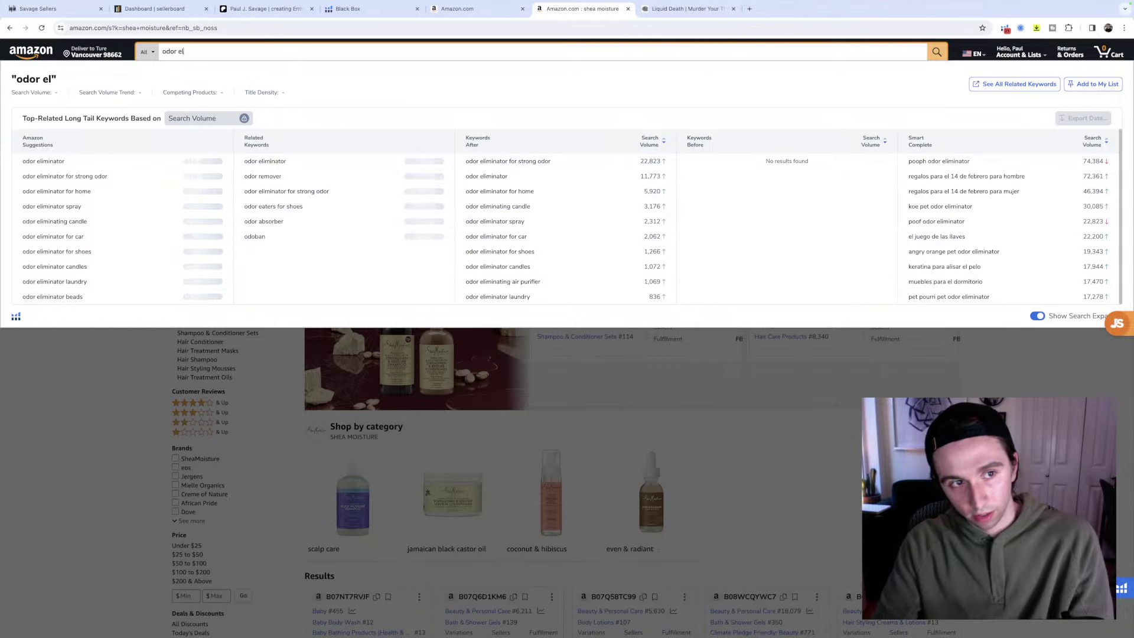
text(iminator)
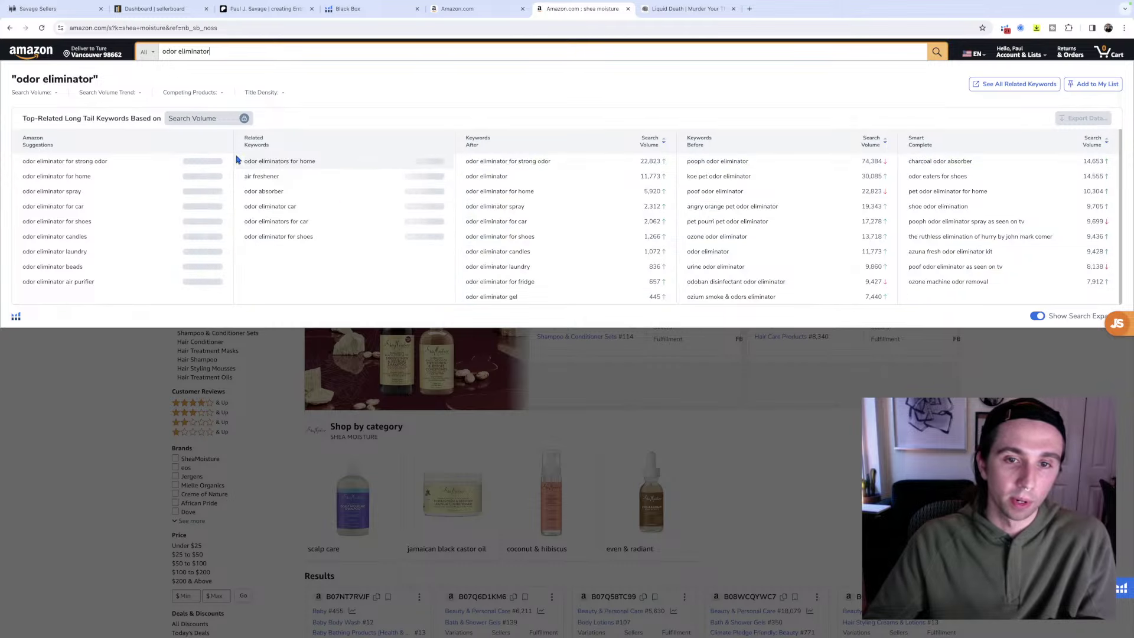
mouse_move(421, 201)
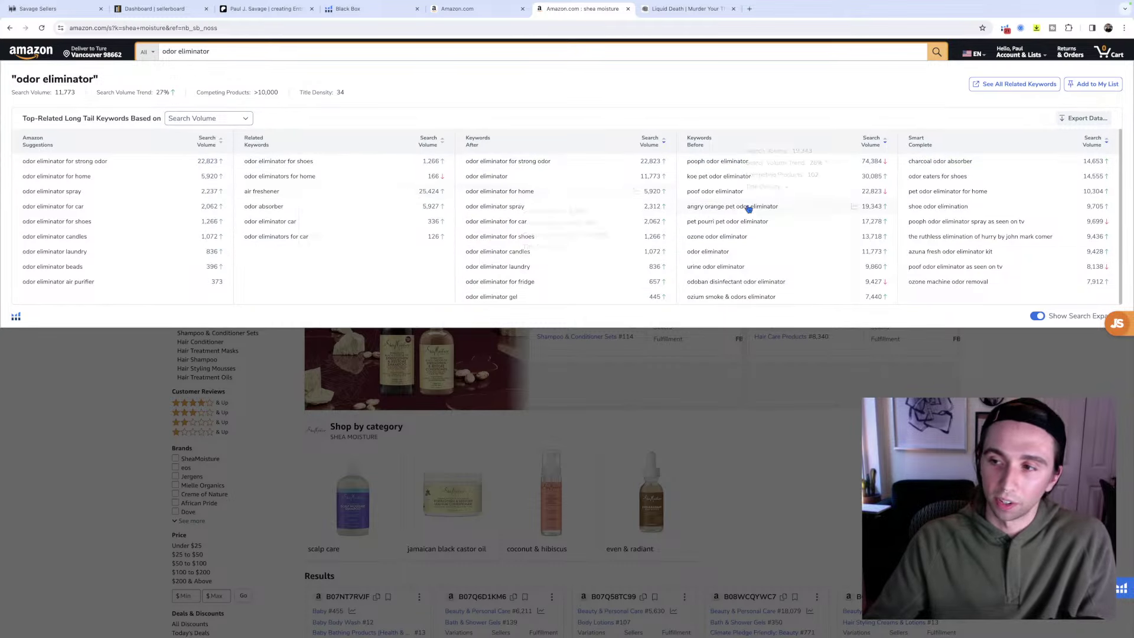
mouse_move(514, 251)
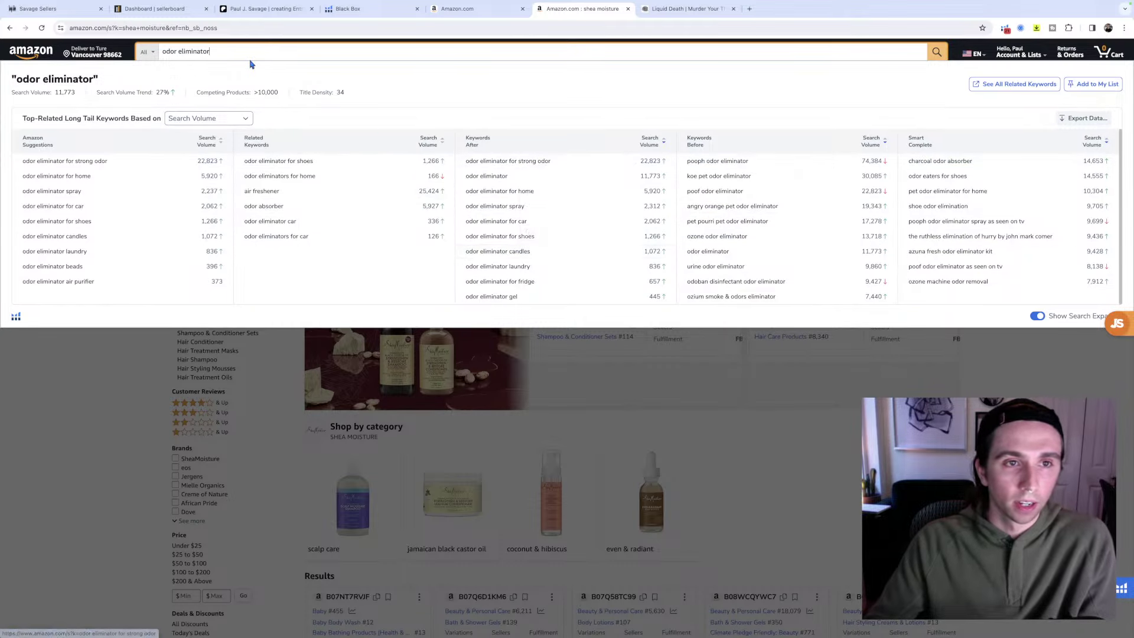
mouse_move(557, 187)
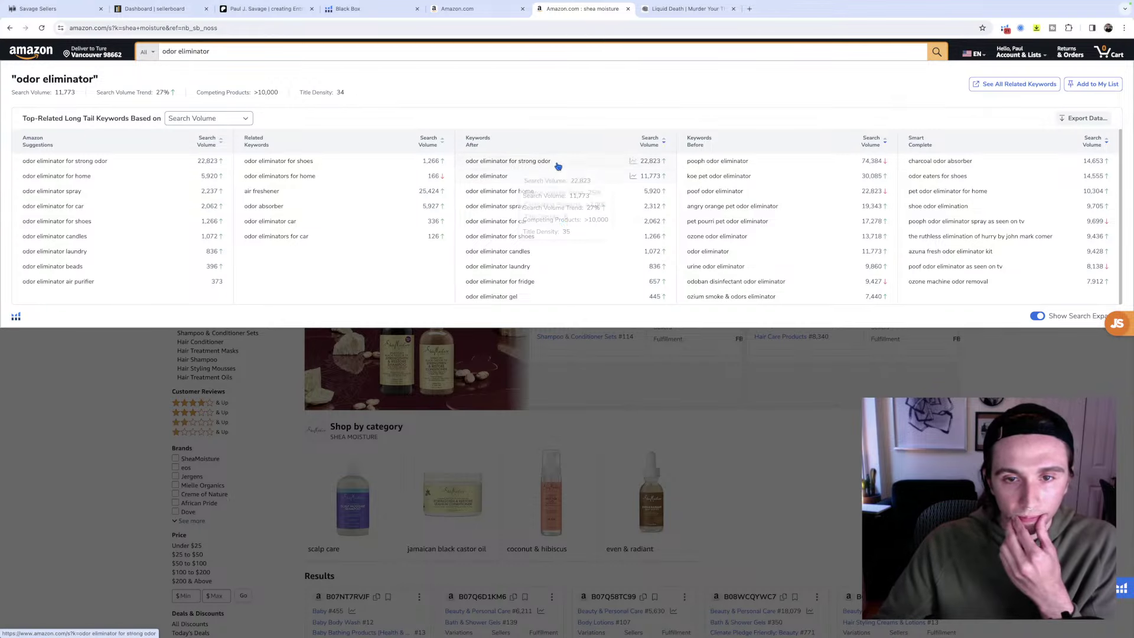
mouse_move(61, 254)
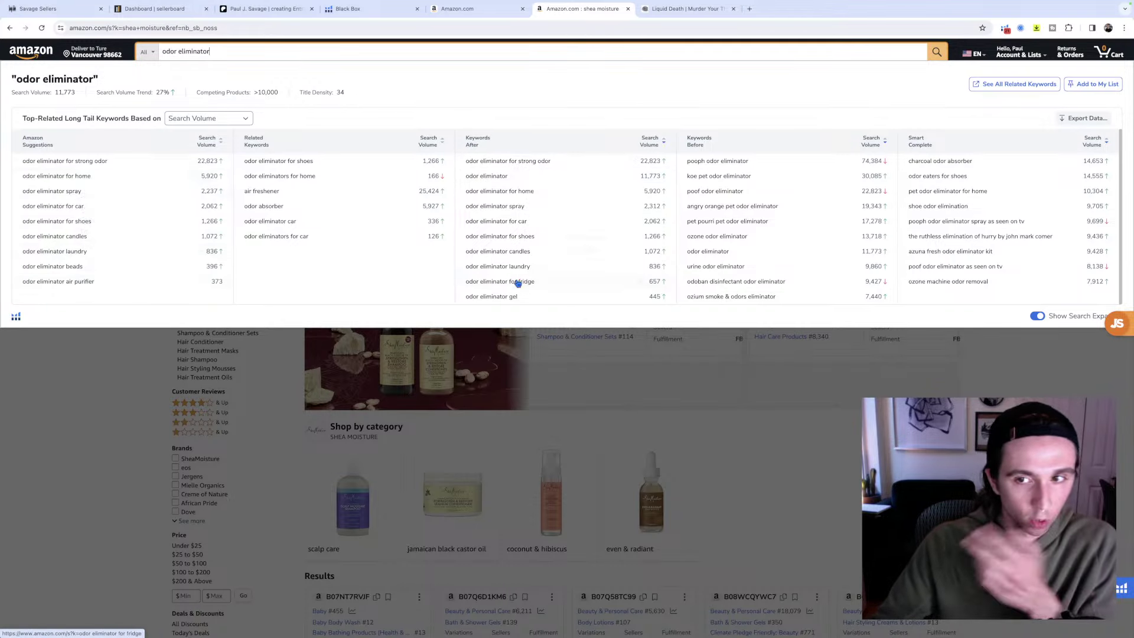
Search Amazon for "odor eliminator balm" and examine the first result rows, including the StinkBalm scents and nurses gift set.
mouse_move(612, 240)
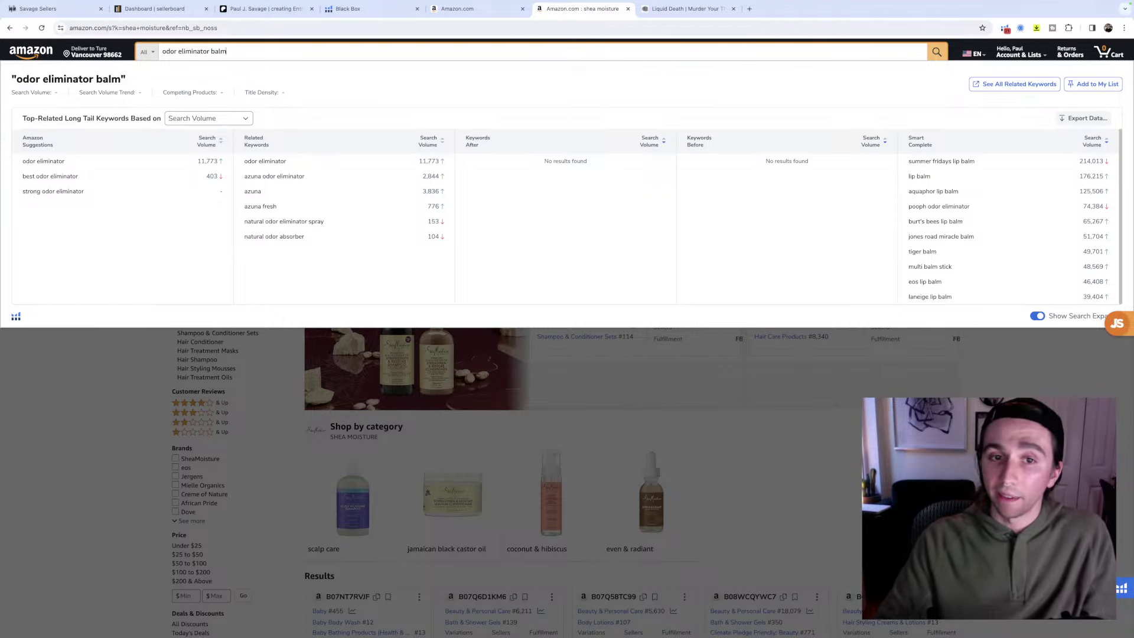
key(Return)
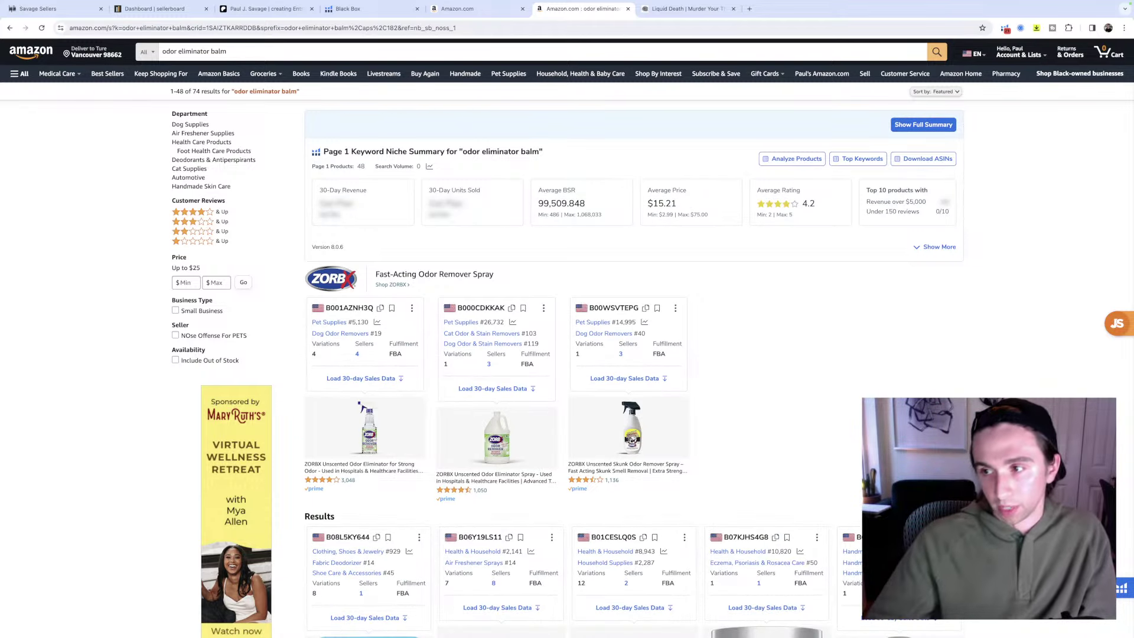
scroll(916, 341, down, 3)
scroll(917, 341, down, 5)
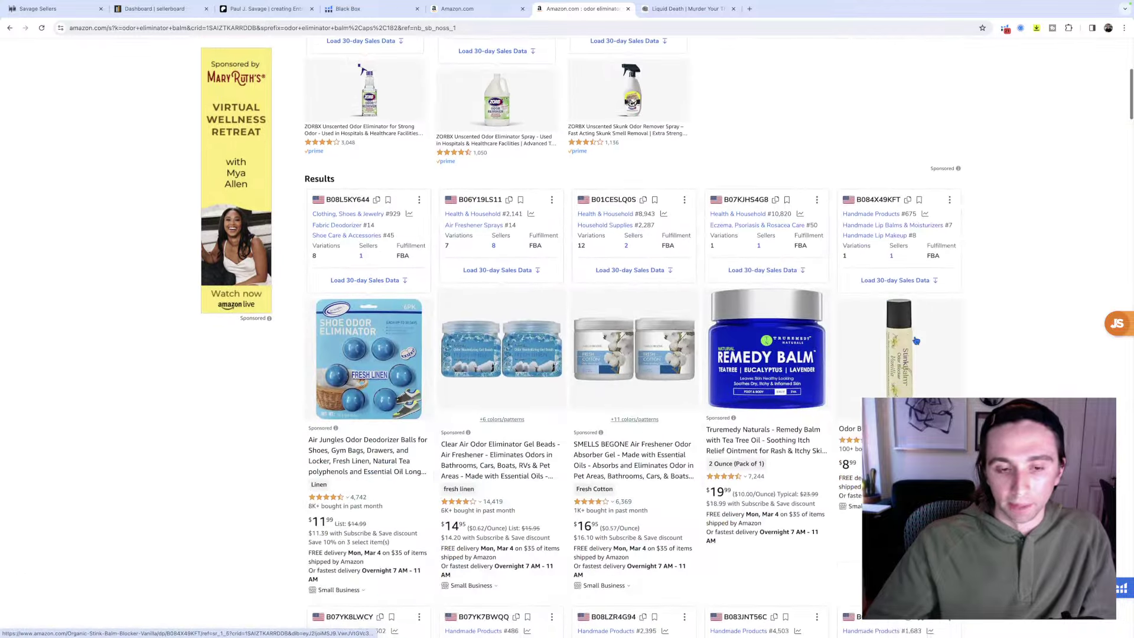
scroll(918, 341, up, 7)
scroll(917, 342, down, 8)
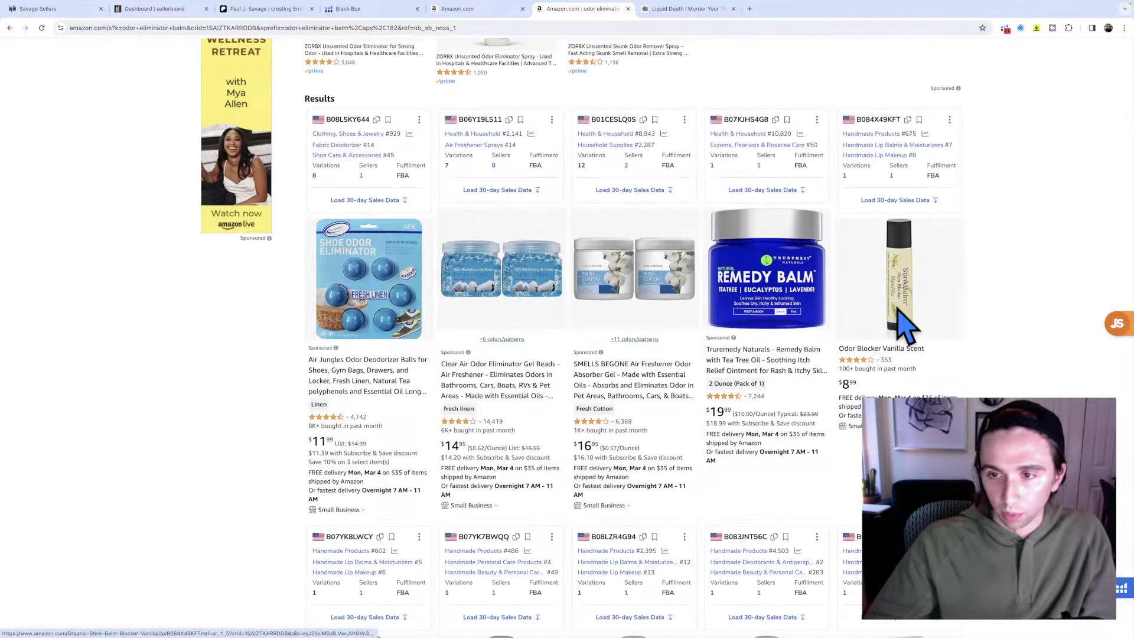
scroll(918, 331, down, 6)
scroll(928, 375, down, 4)
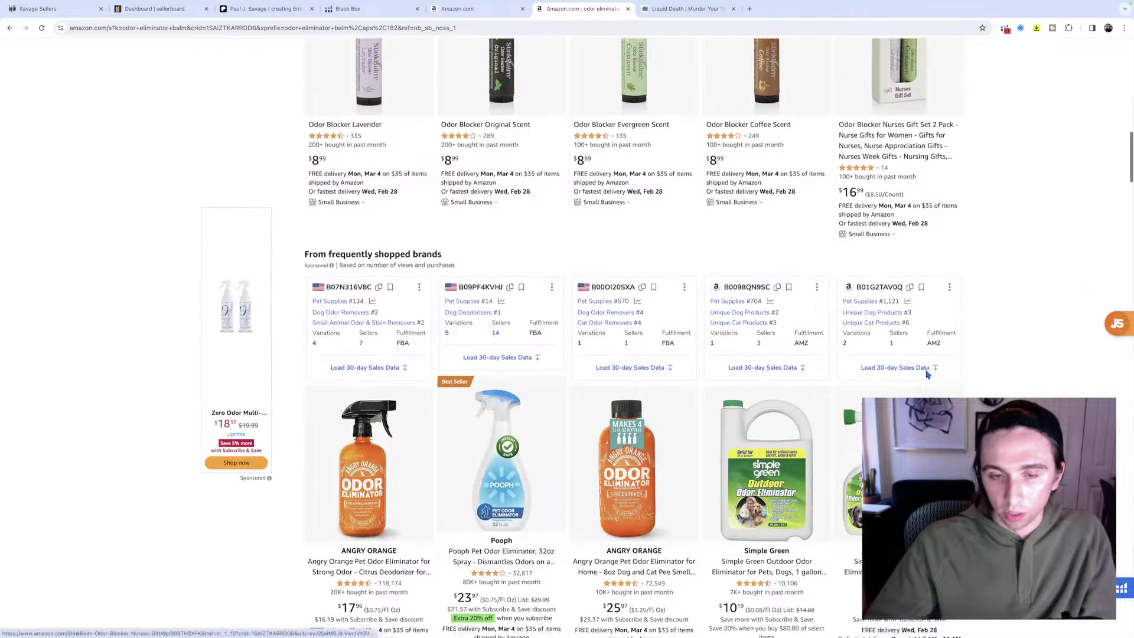
scroll(926, 377, up, 1)
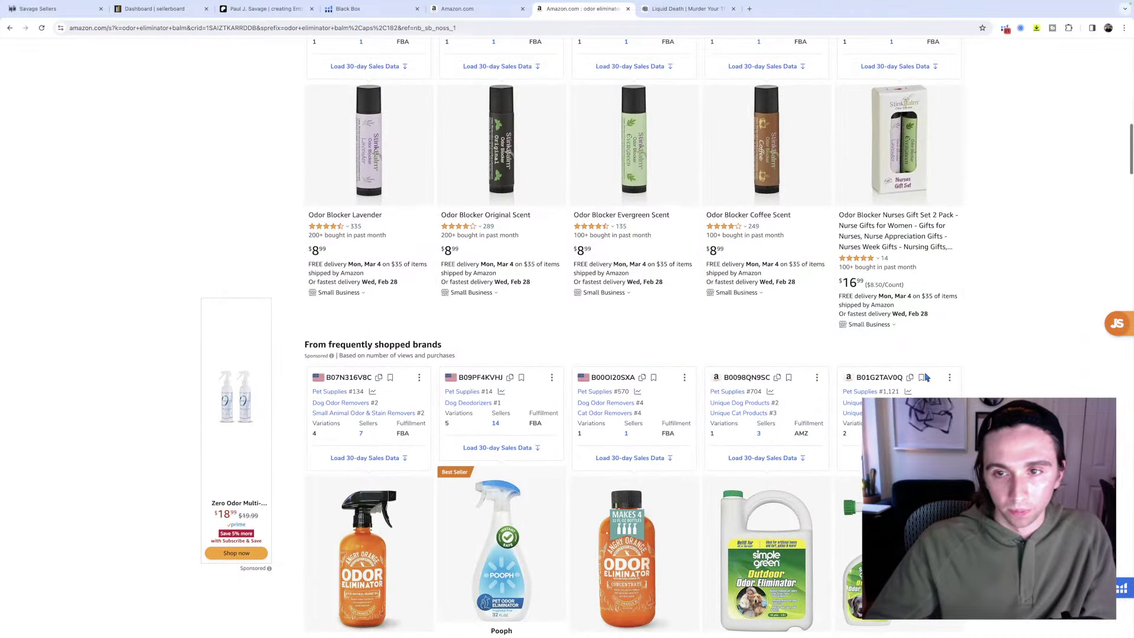
scroll(926, 377, down, 1)
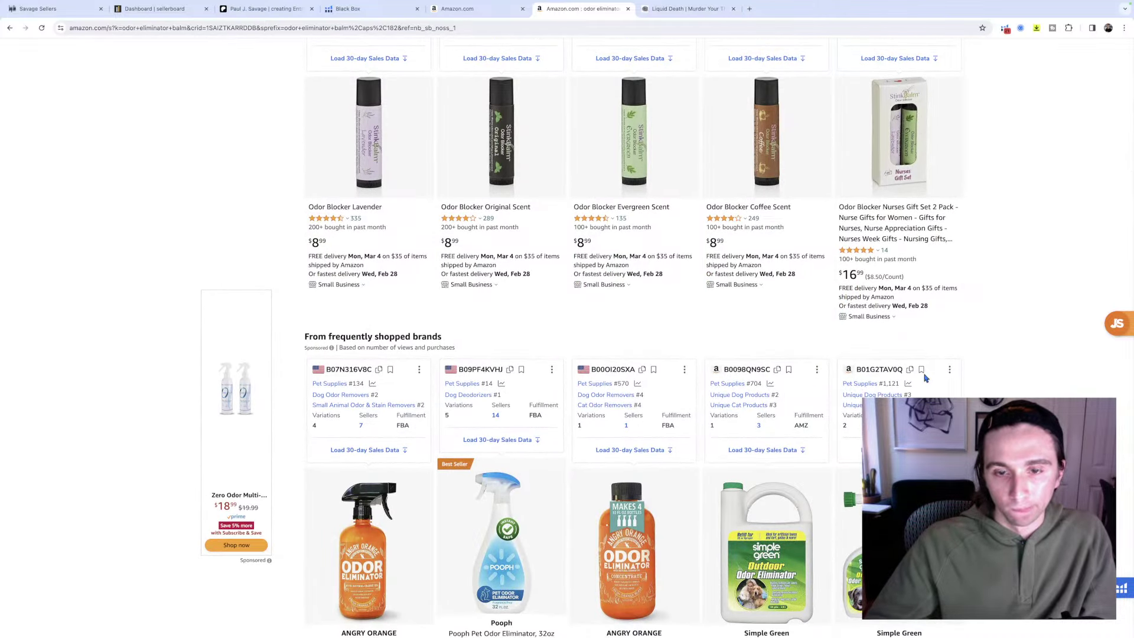
scroll(925, 378, up, 3)
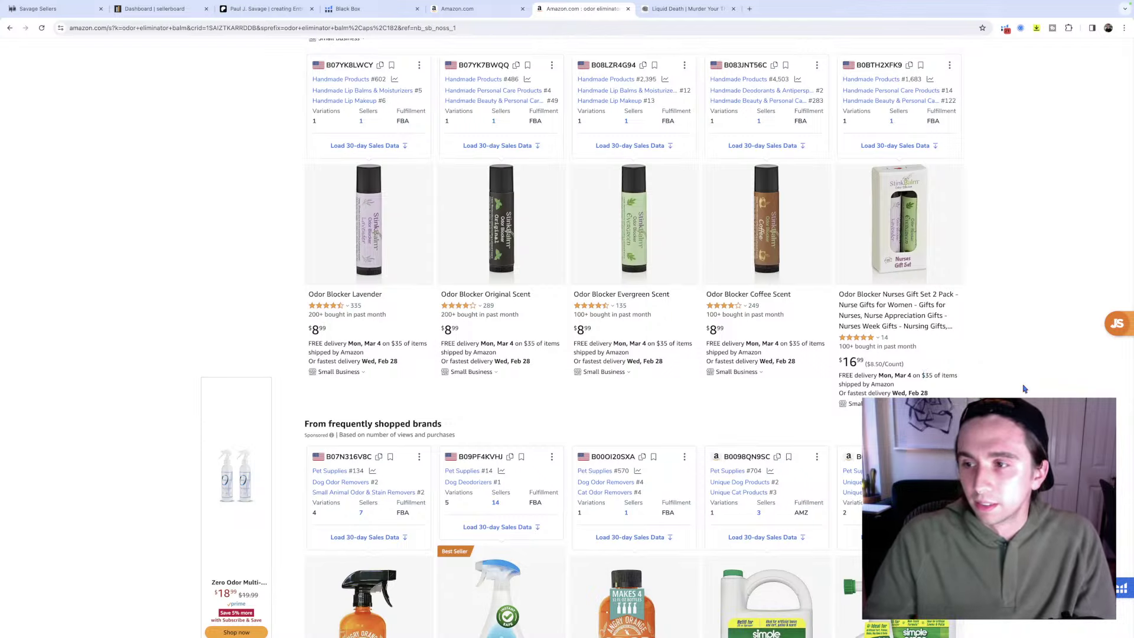
Browse the remaining odor eliminator balm results, covering pet odor sprays and further StinkBalm variants, and return to the niche summary.
scroll(800, 357, down, 7)
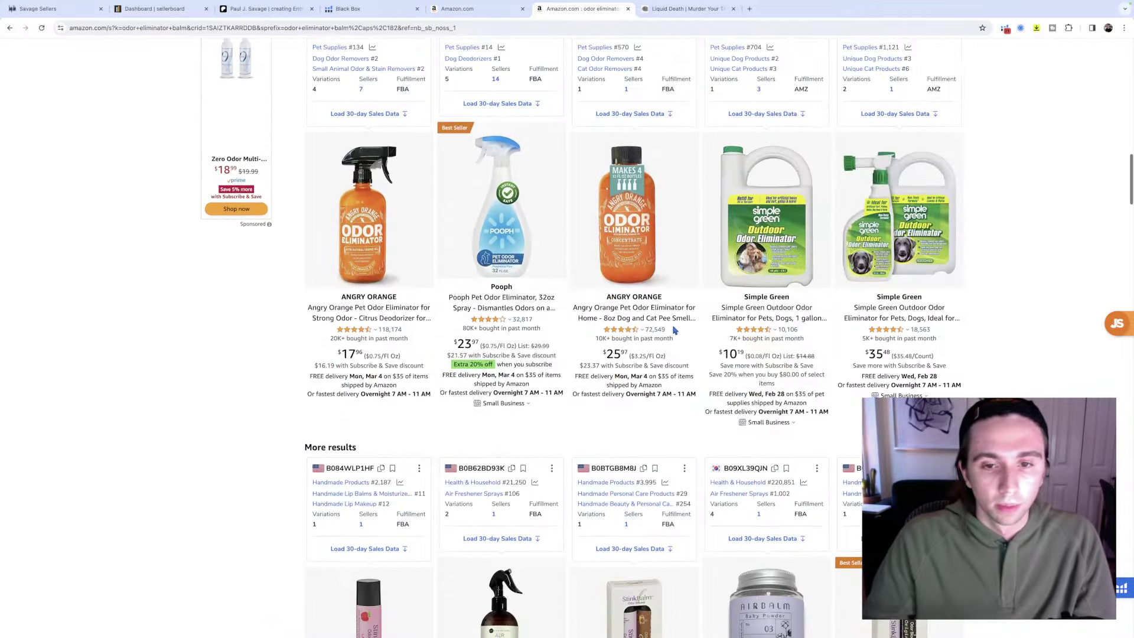
scroll(675, 331, down, 9)
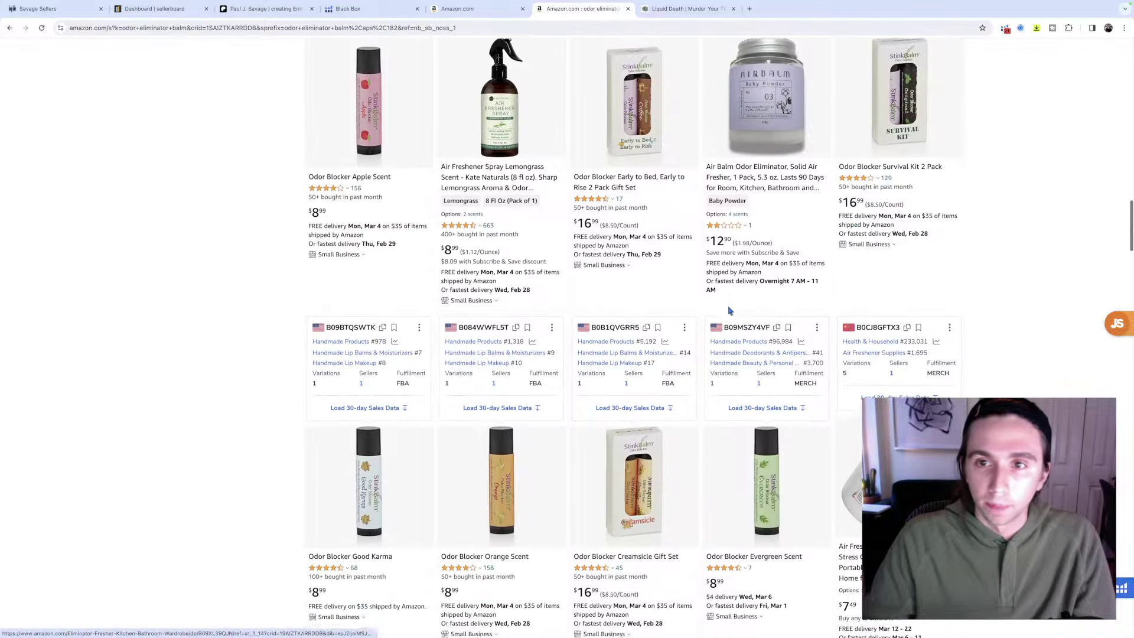
scroll(730, 311, down, 8)
key(Home)
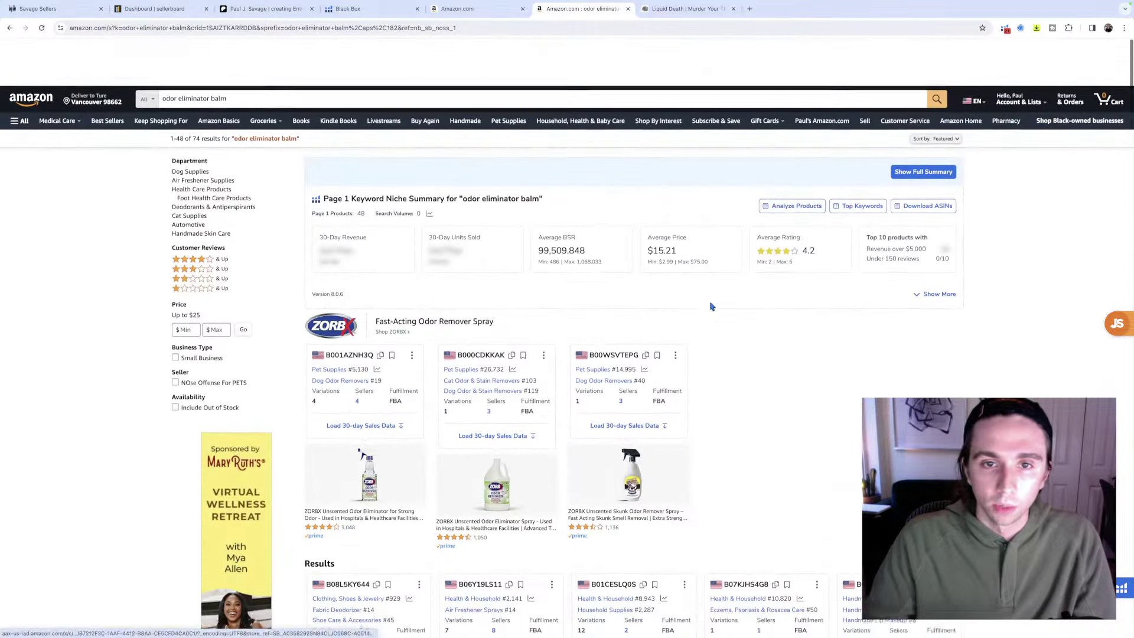
scroll(712, 307, down, 6)
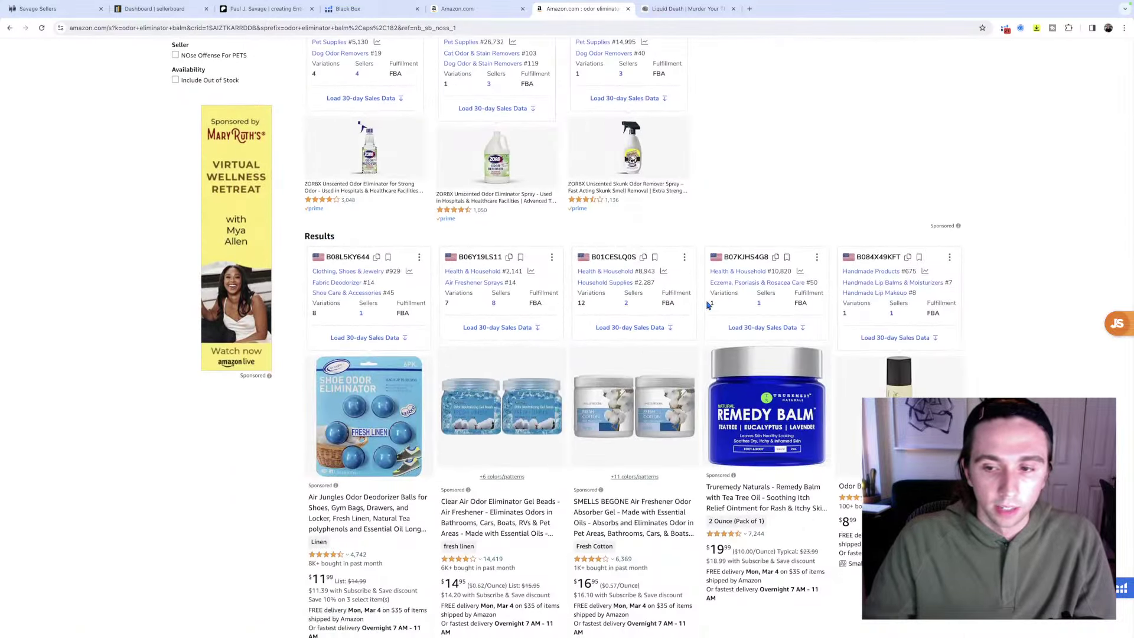
scroll(582, 219, up, 5)
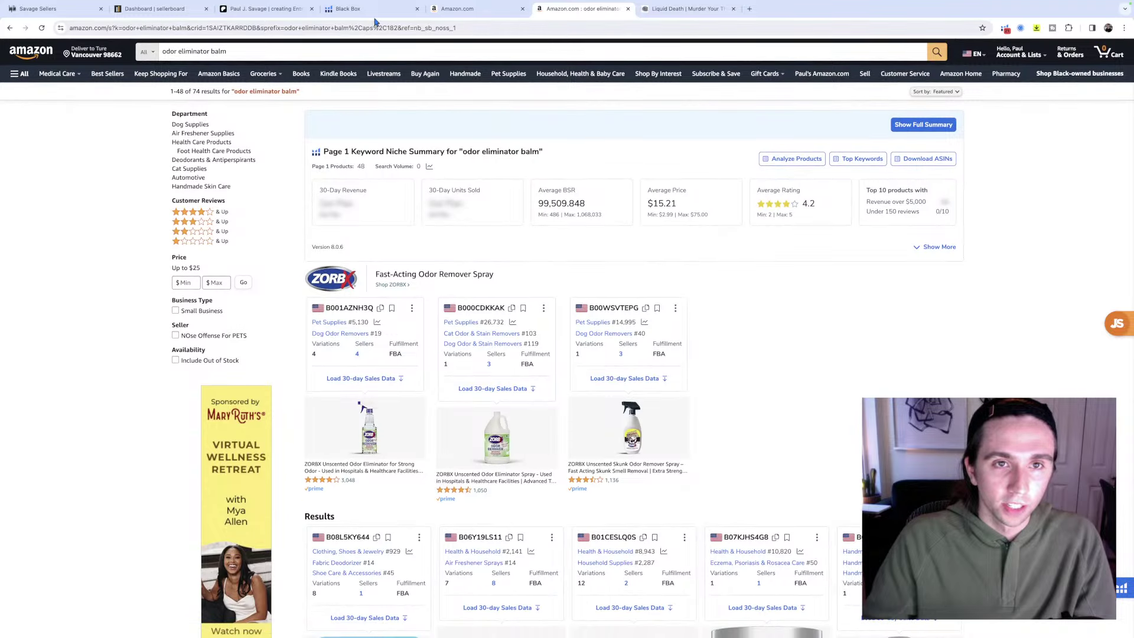
Switch back to the handmade results, close the odor eliminator balm search and Liquid Death tabs, and continue viewing the home fragrance listings.
click(460, 10)
click(629, 9)
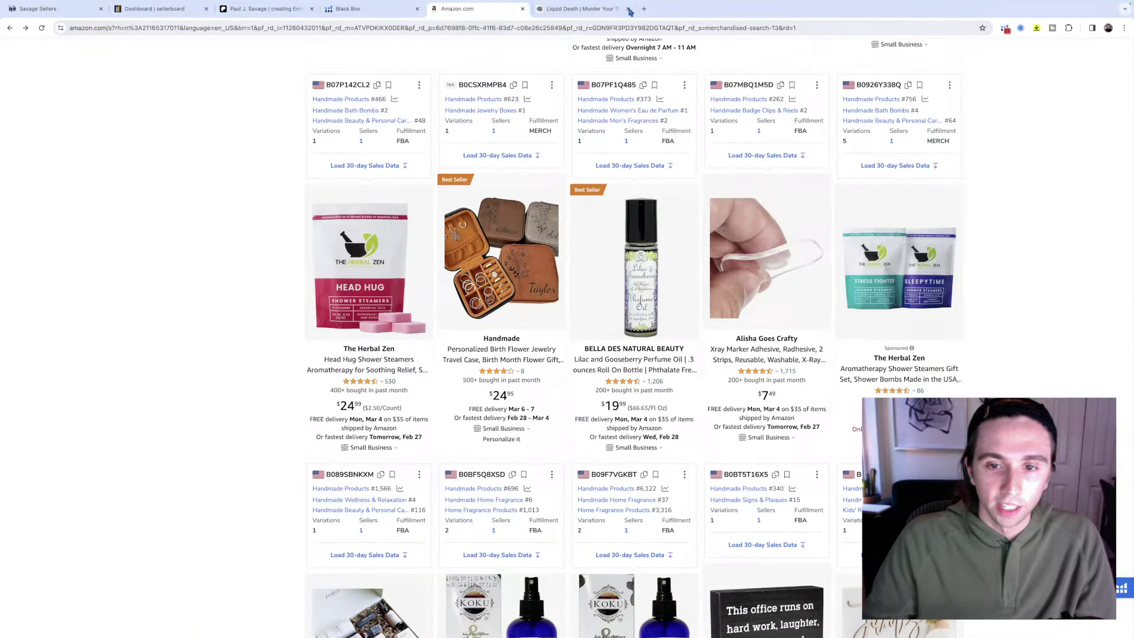
click(629, 10)
scroll(658, 228, down, 3)
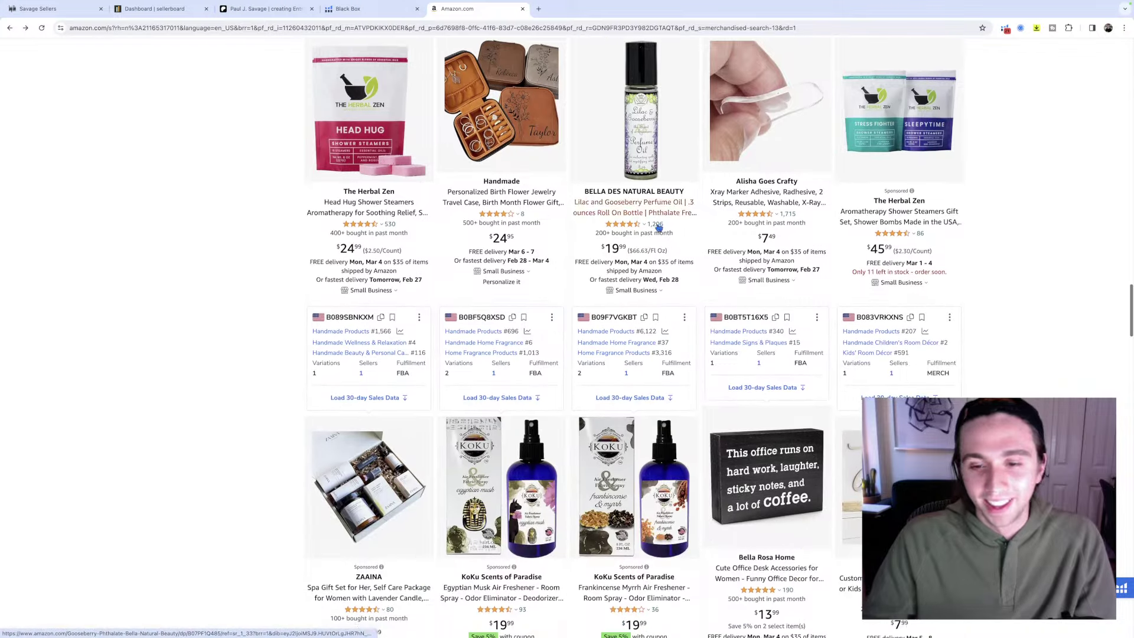
scroll(659, 231, down, 1)
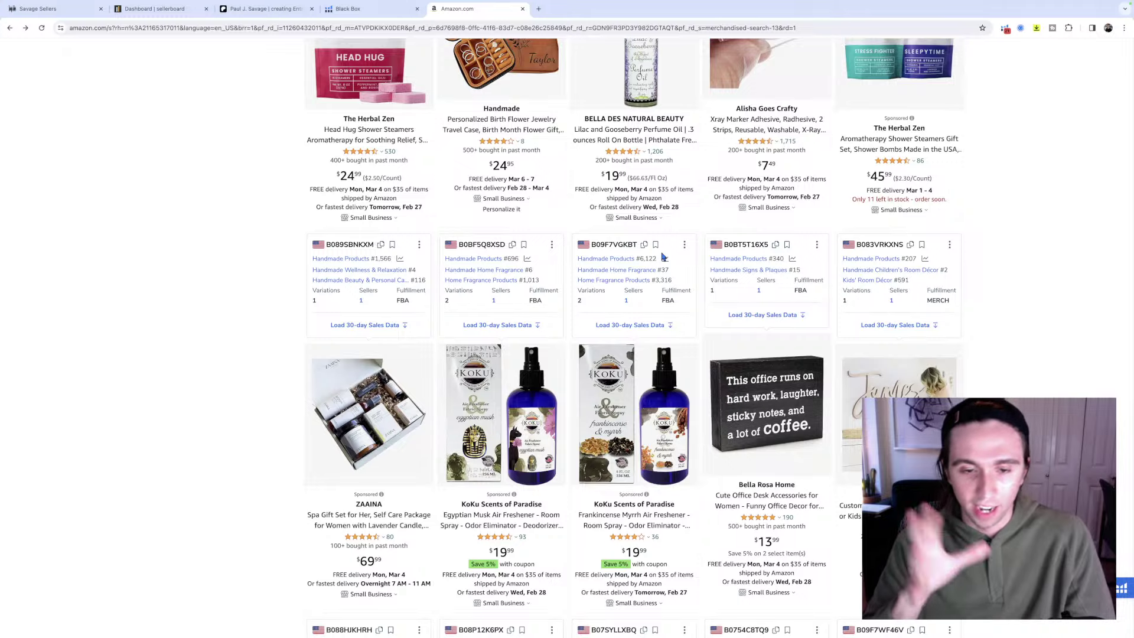
Browse the handmade listings, covering gift sets, room sprays, tallow balm, candles and custom signs, and return to the niche summary.
scroll(663, 255, down, 5)
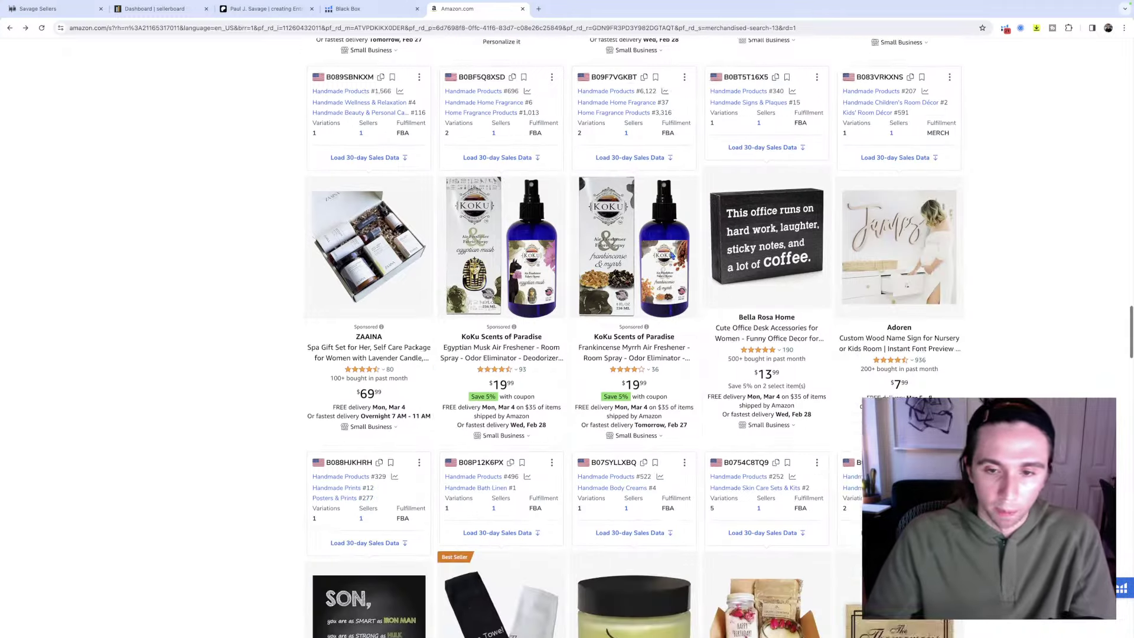
scroll(668, 256, up, 5)
scroll(671, 256, down, 10)
scroll(671, 255, up, 4)
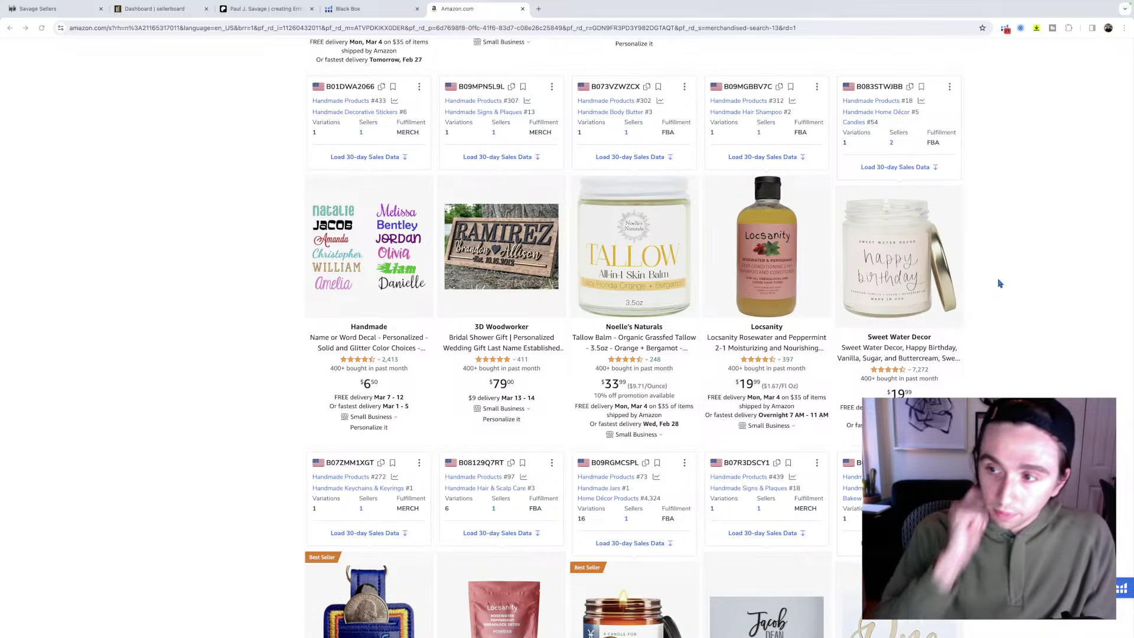
scroll(1000, 284, down, 4)
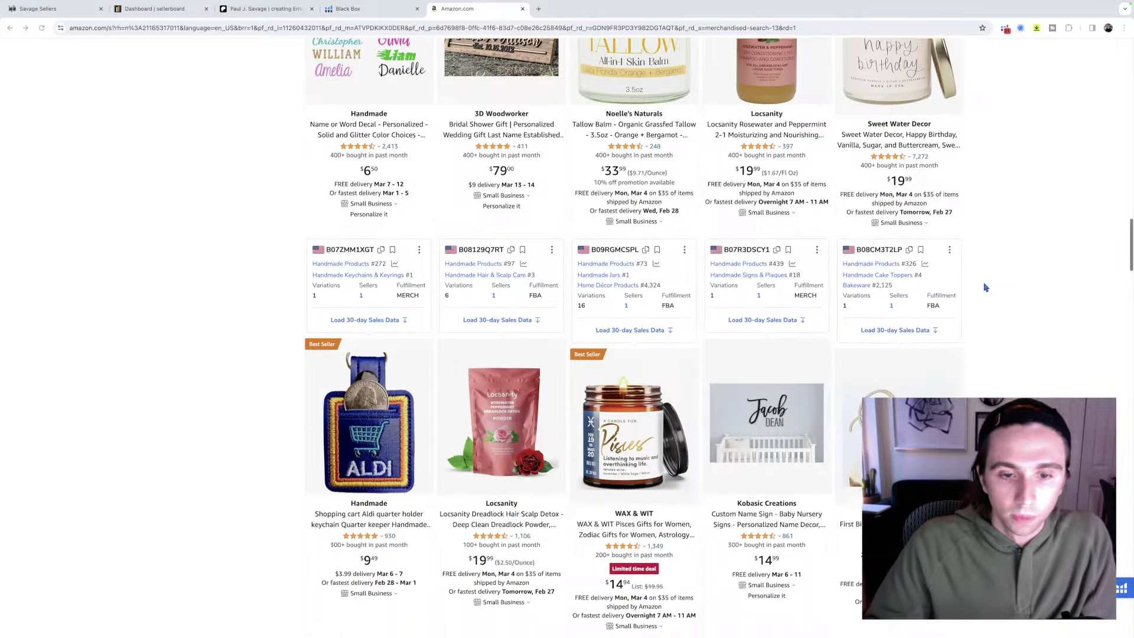
scroll(985, 288, down, 5)
scroll(987, 288, up, 20)
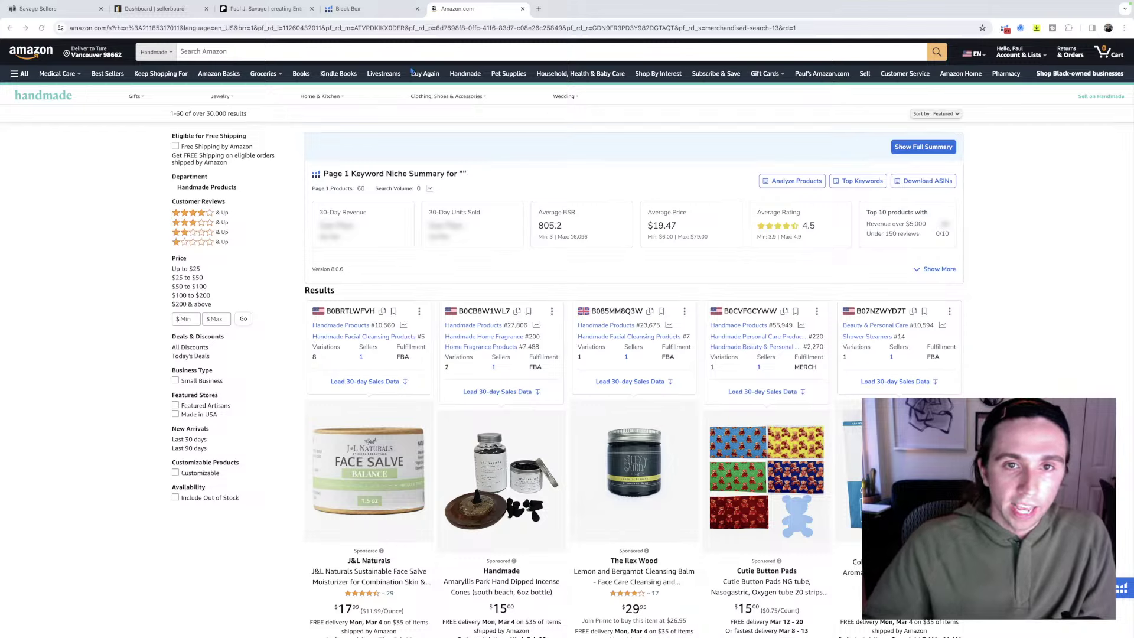
Open the Amazon Handmade storefront and review its shopping categories and editor's picks.
click(460, 77)
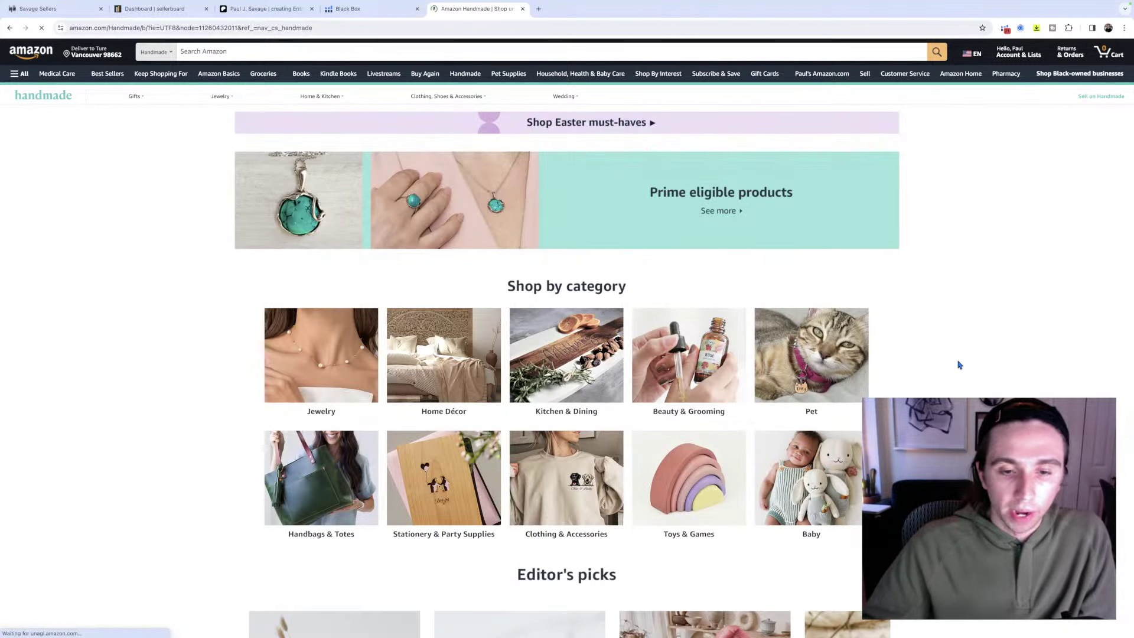
scroll(957, 362, down, 2)
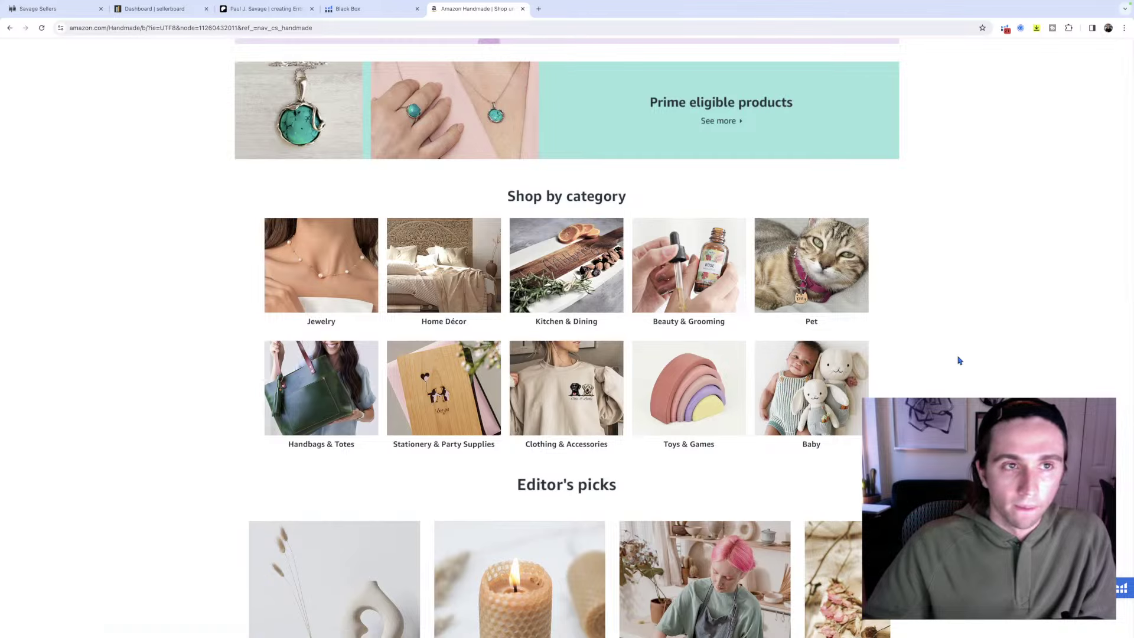
scroll(959, 363, up, 2)
scroll(957, 360, down, 7)
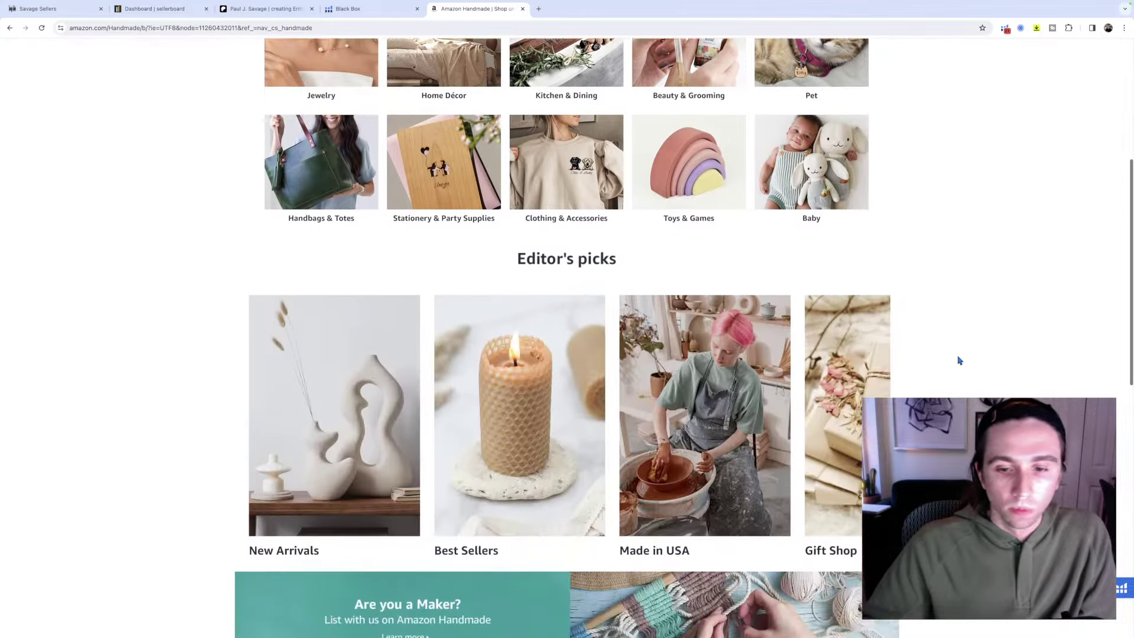
scroll(761, 326, down, 3)
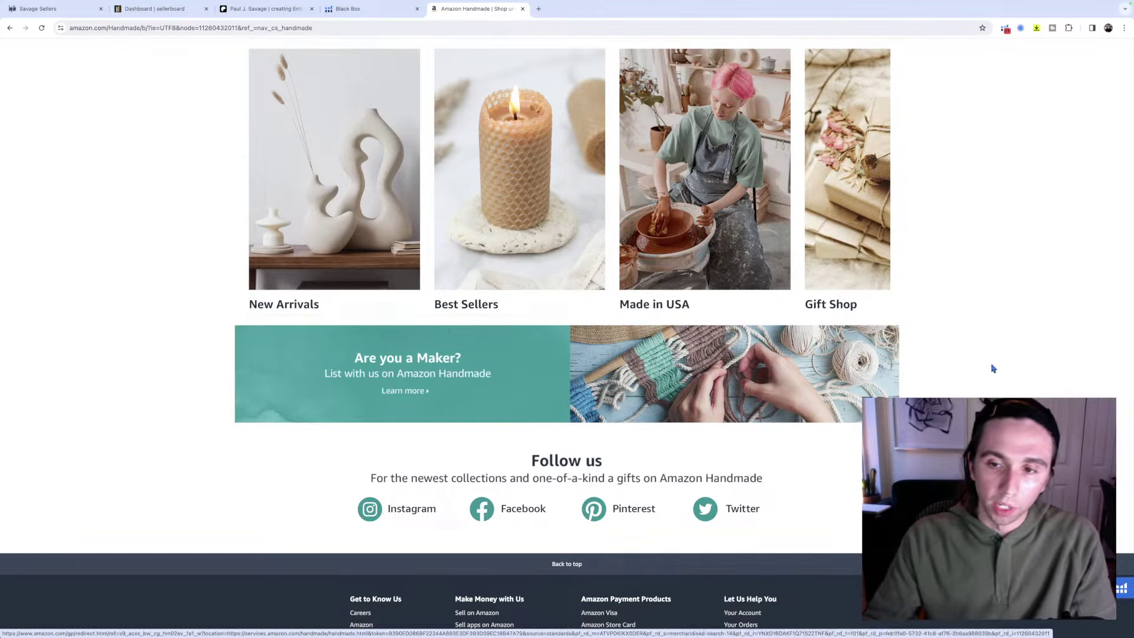
scroll(986, 369, down, 3)
scroll(986, 371, up, 5)
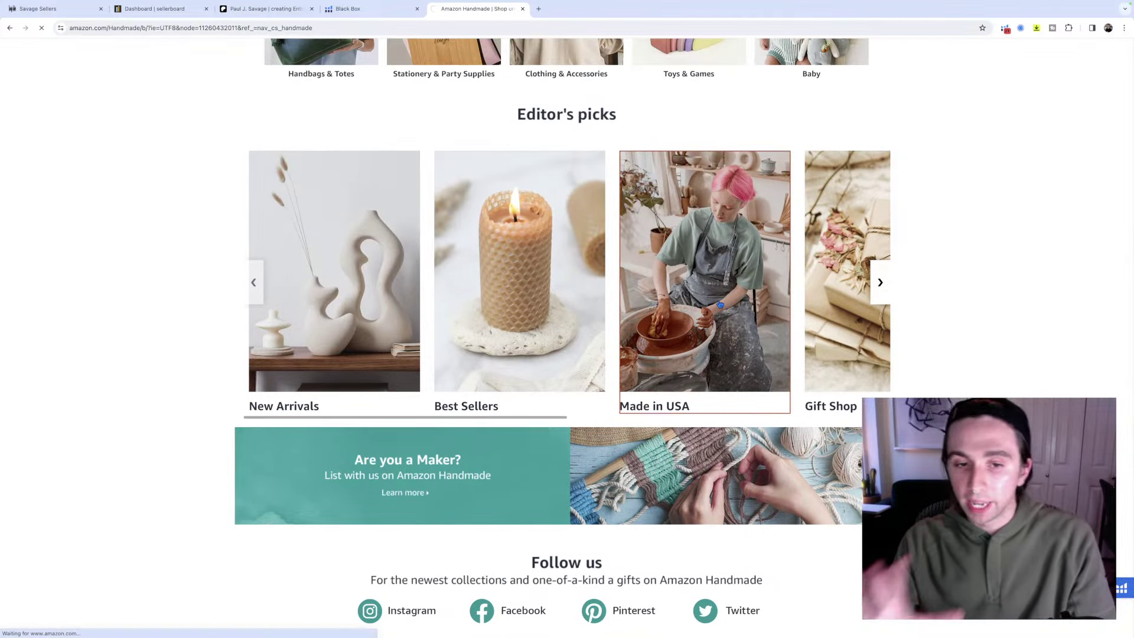
Open the Made in USA collection and skim its listings down to the hoop earrings and skillet handle cover, returning to the niche summary.
click(720, 305)
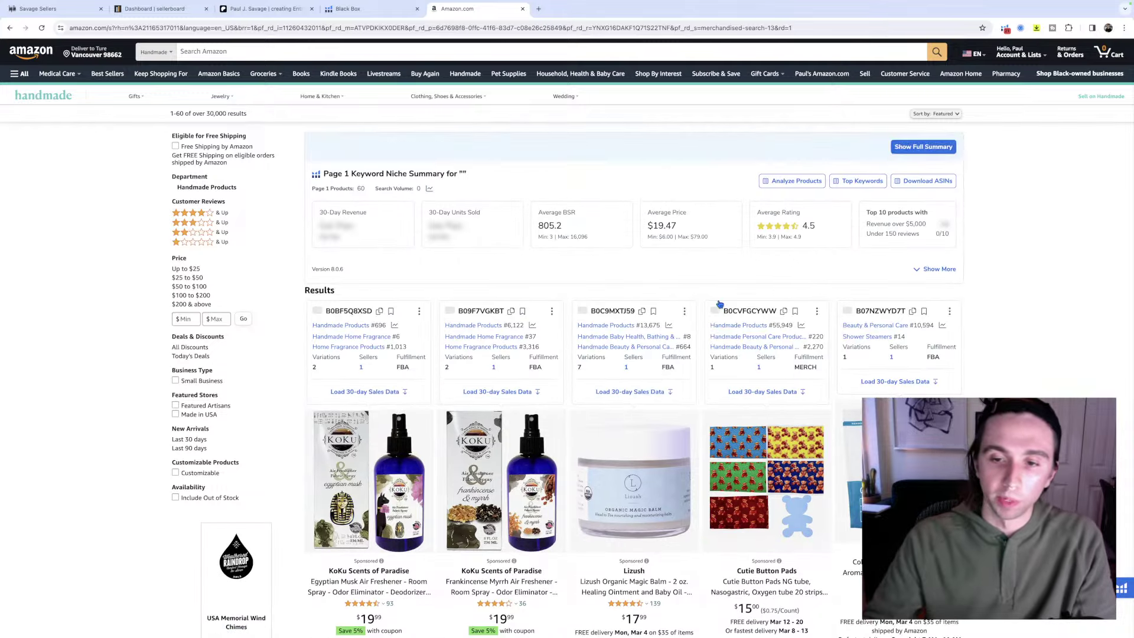
scroll(720, 304, down, 5)
scroll(719, 304, down, 5)
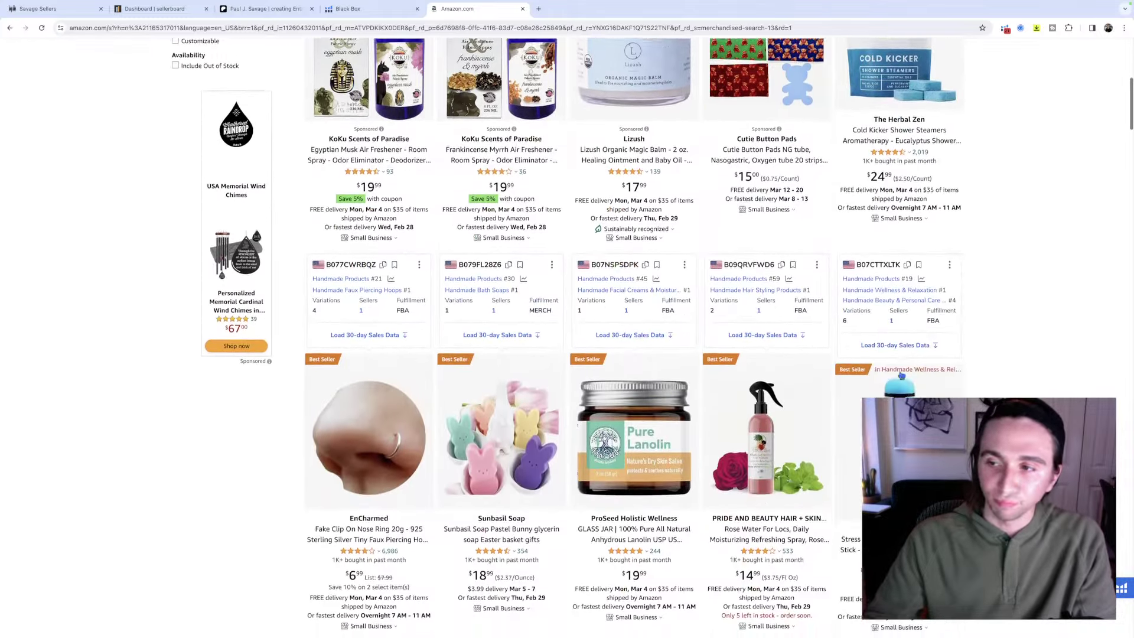
scroll(930, 371, down, 4)
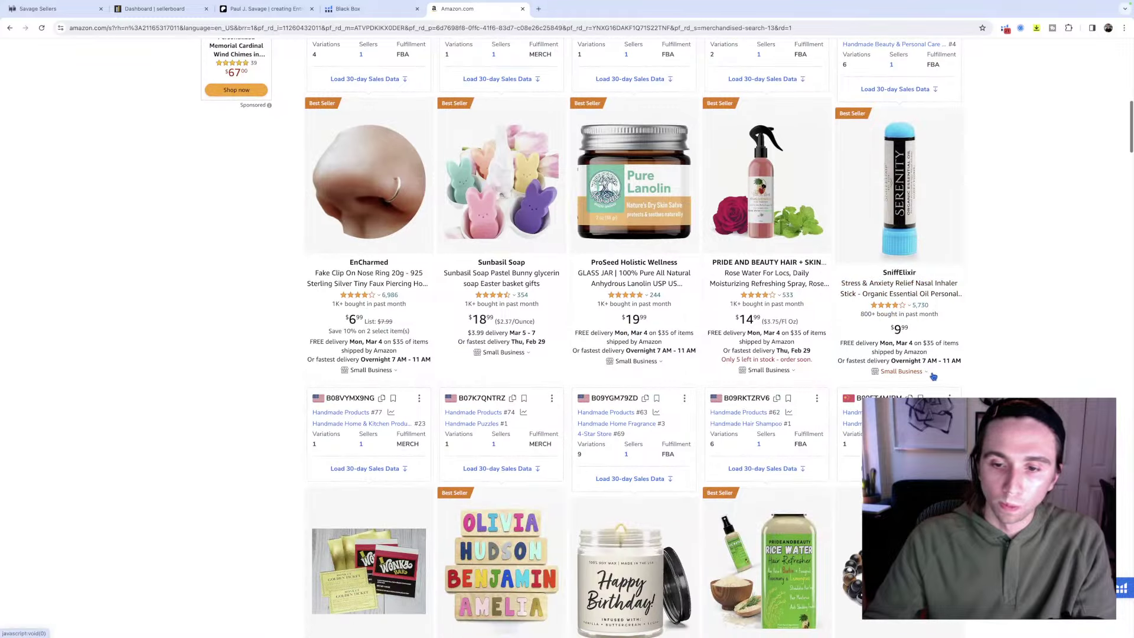
scroll(936, 377, down, 4)
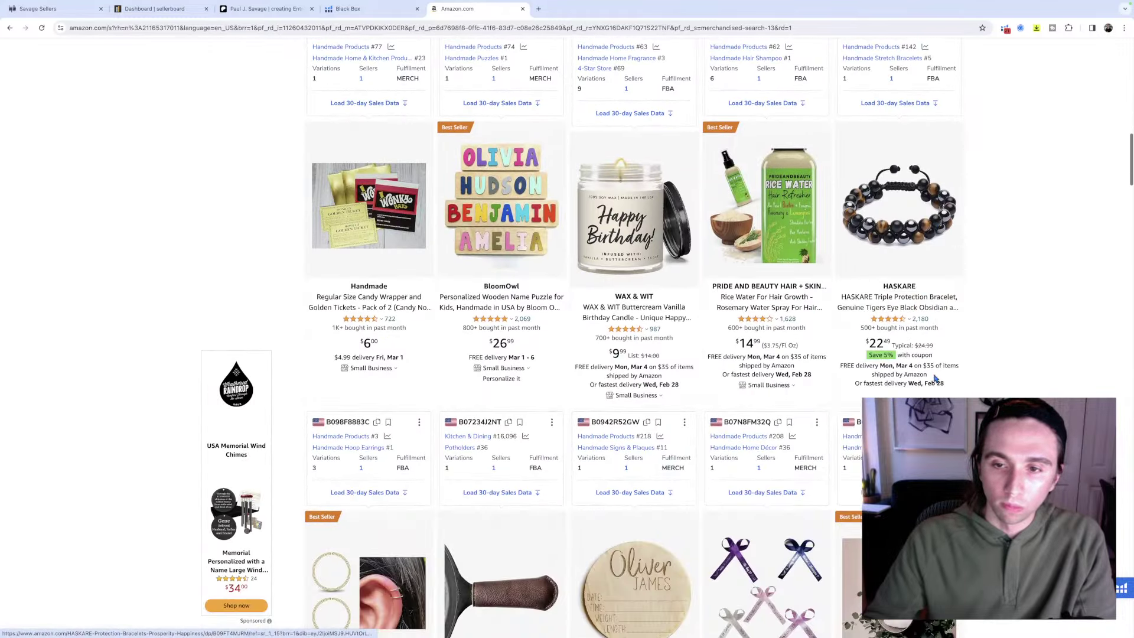
scroll(957, 394, down, 2)
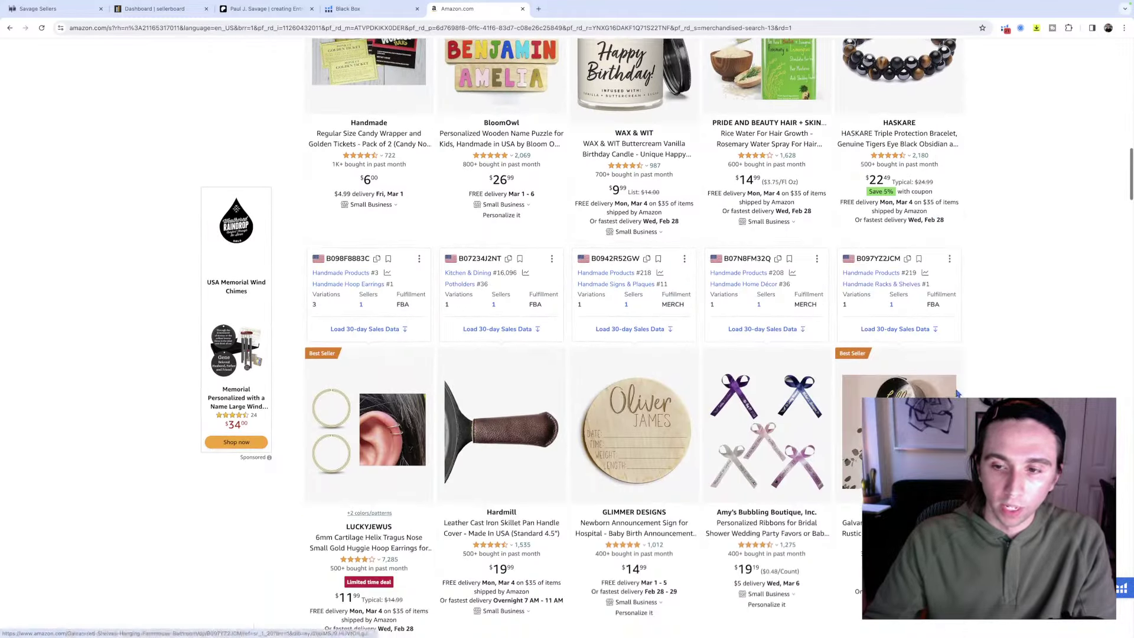
key(Home)
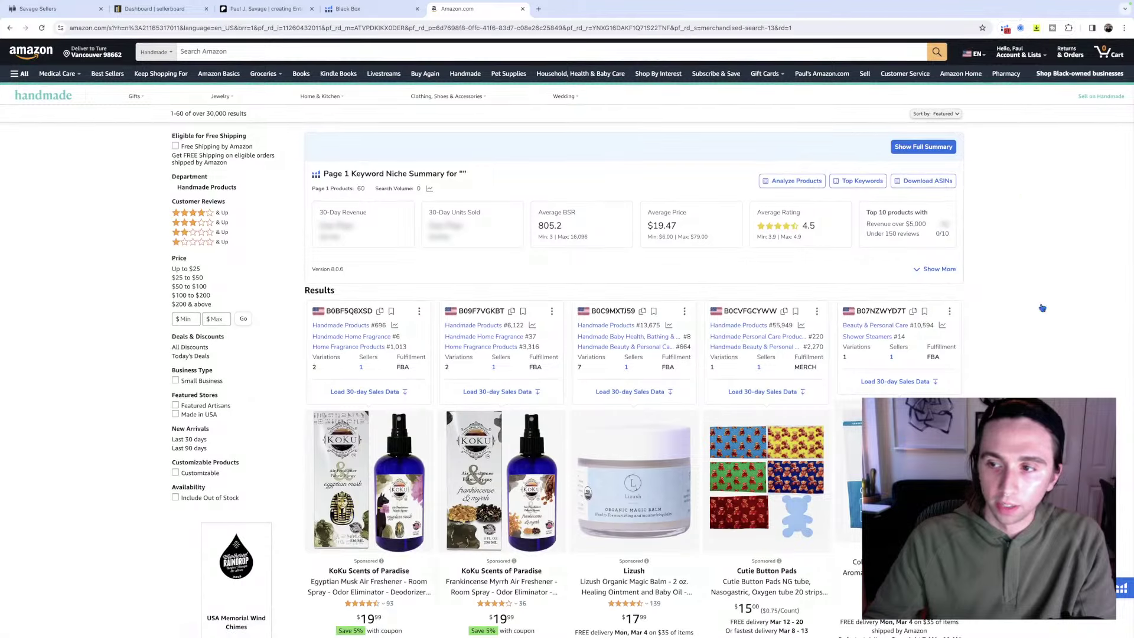
Browse the Made in USA listings again, from the sponsored room sprays through the best sellers to the tallow balm and candle row.
scroll(1043, 359, down, 5)
scroll(1040, 357, down, 1)
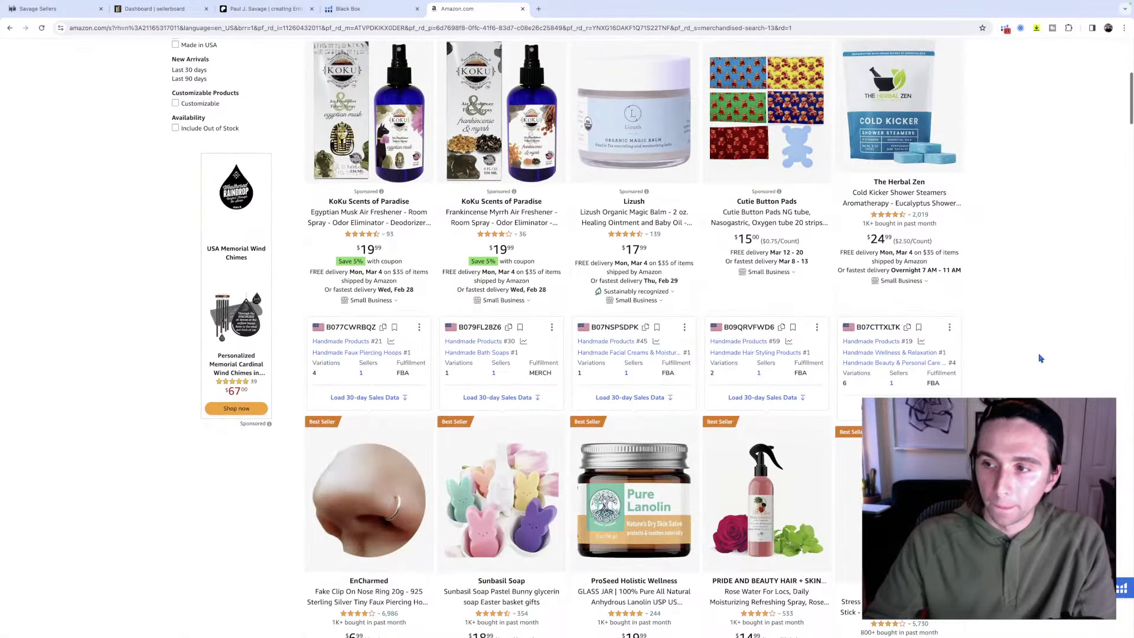
key(Home)
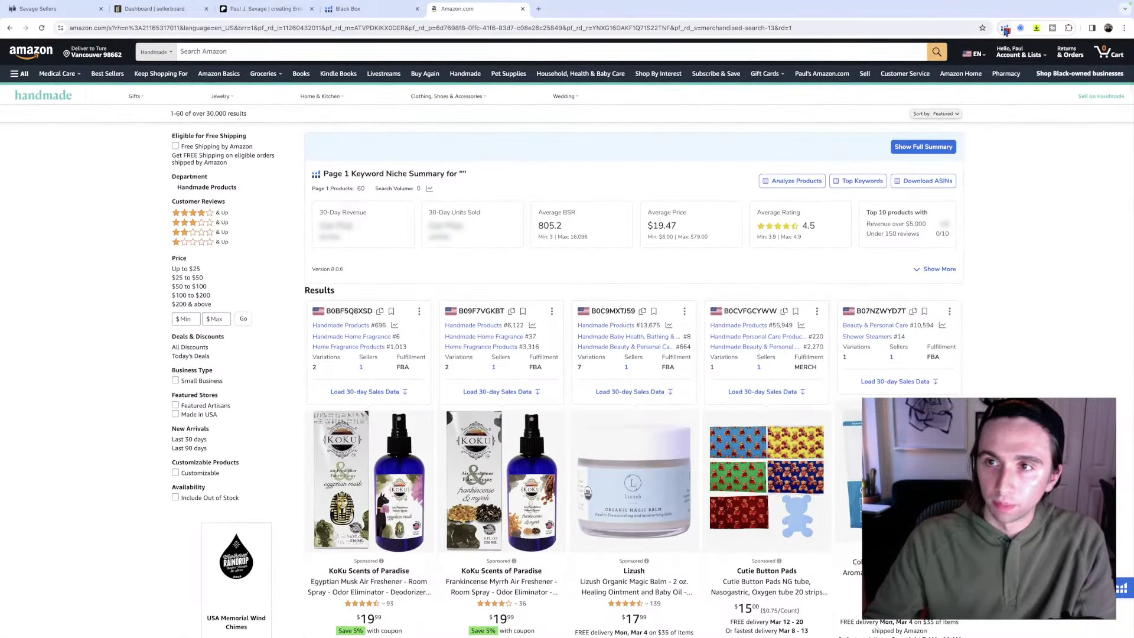
scroll(1031, 349, down, 4)
scroll(1031, 350, down, 12)
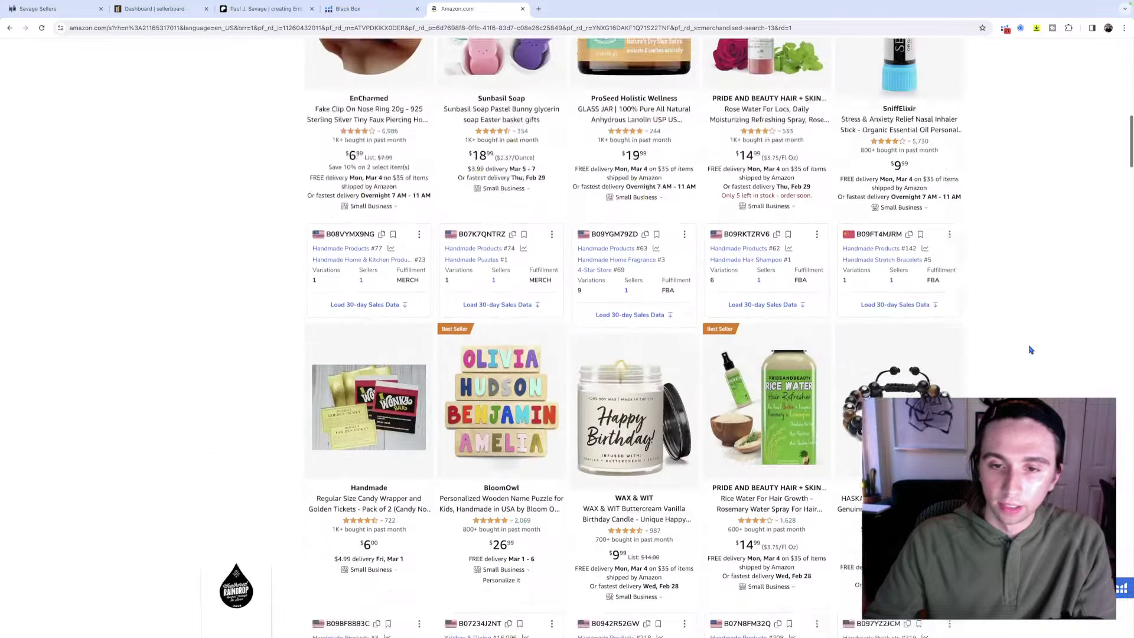
scroll(1030, 349, down, 6)
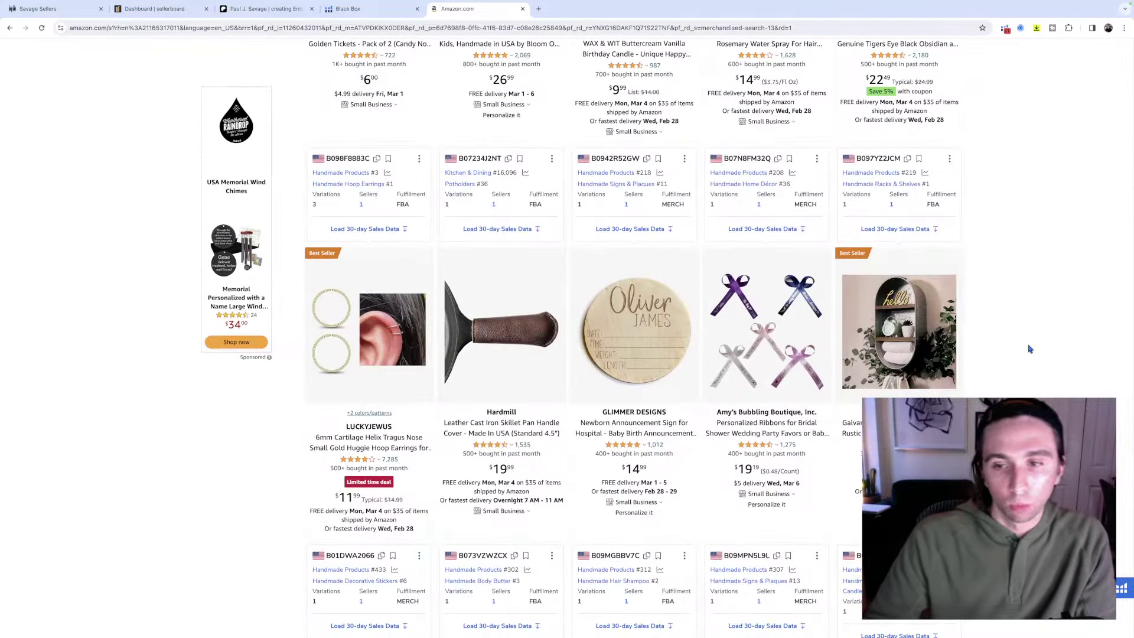
scroll(1031, 350, down, 4)
scroll(1031, 349, down, 1)
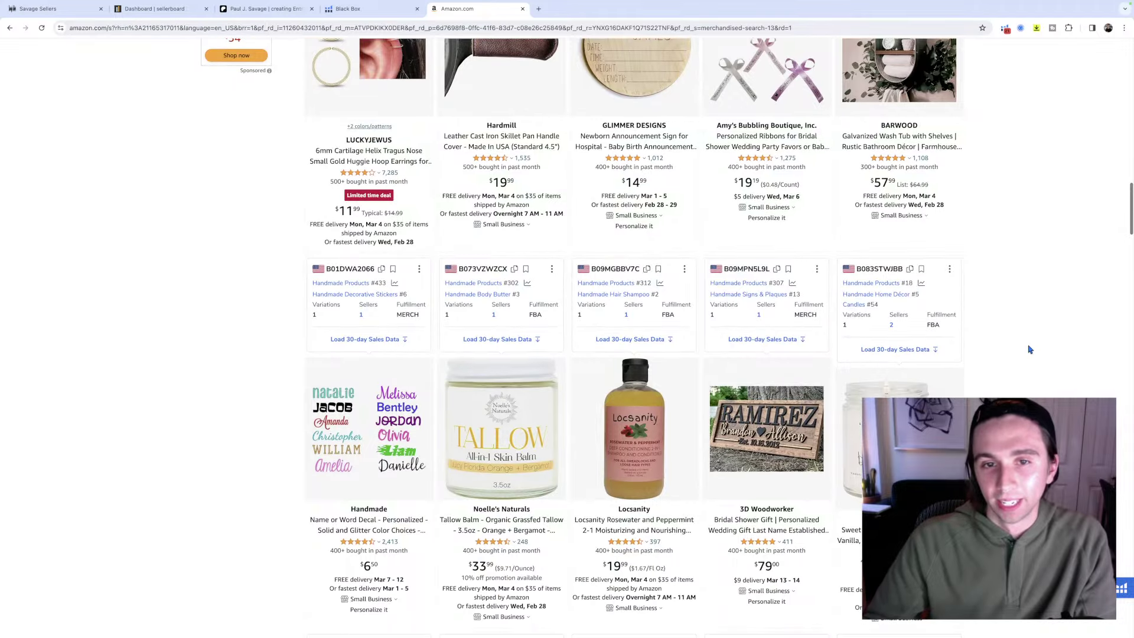
Examine the BARWOOD galvanized wash tub with shelves up close and compare it with the neighbouring handmade listings.
scroll(858, 182, up, 5)
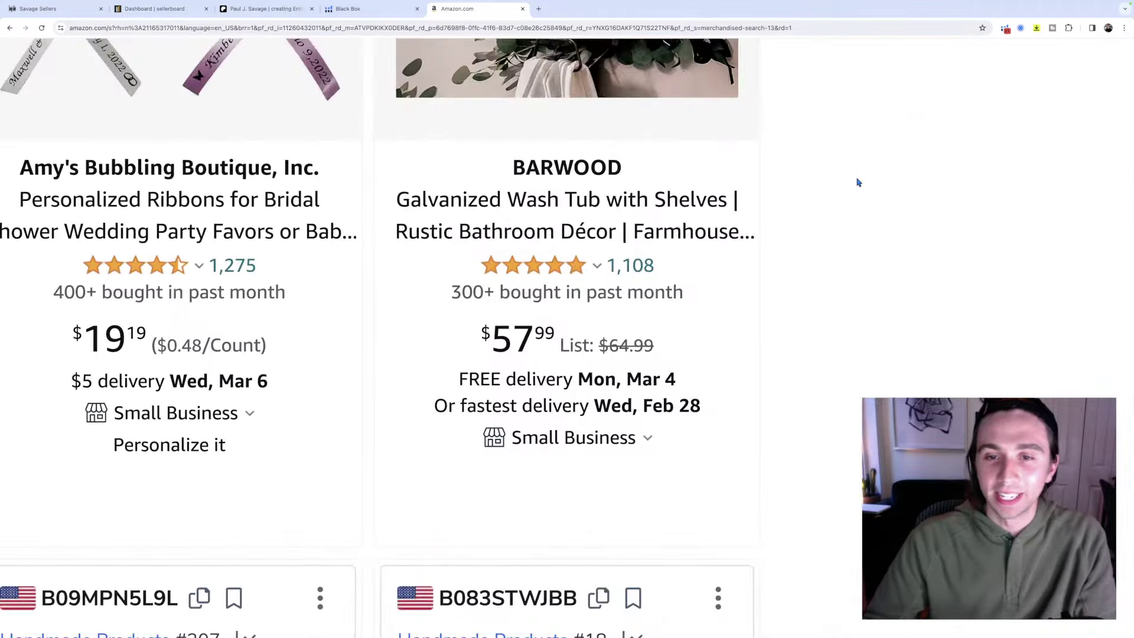
scroll(496, 313, down, 5)
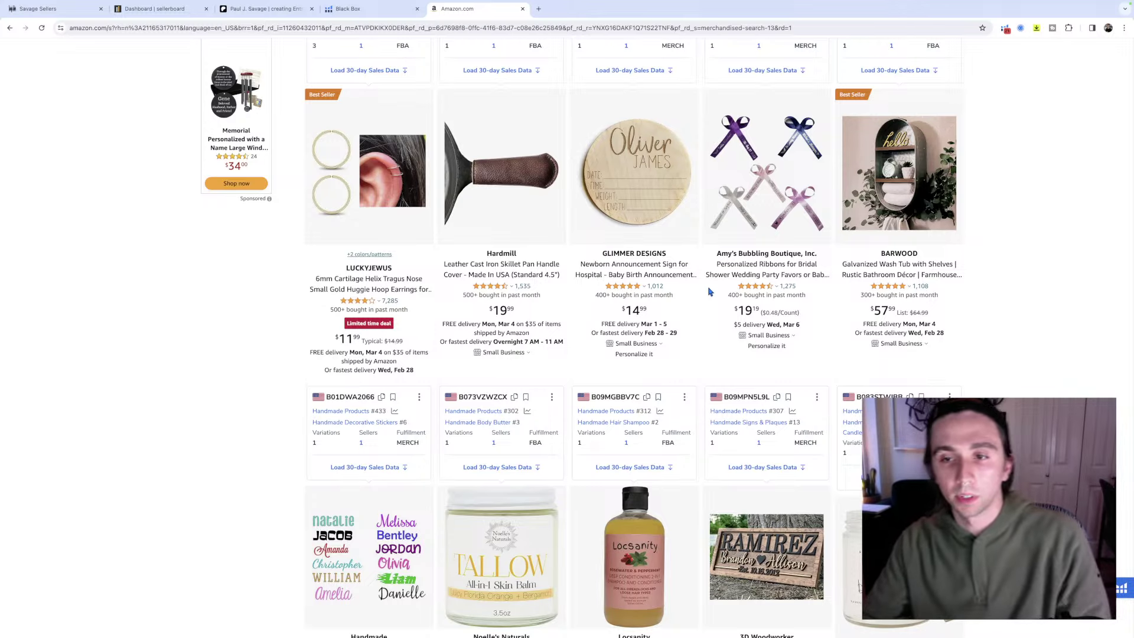
scroll(711, 302, down, 2)
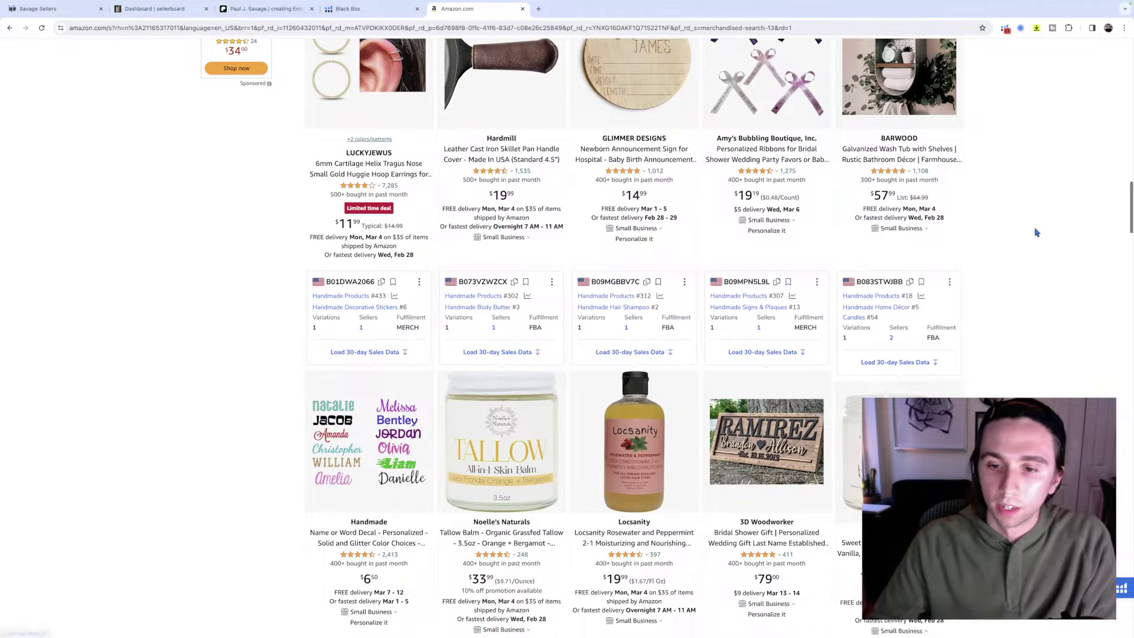
scroll(1035, 230, down, 3)
scroll(1038, 233, up, 4)
scroll(1037, 233, up, 1)
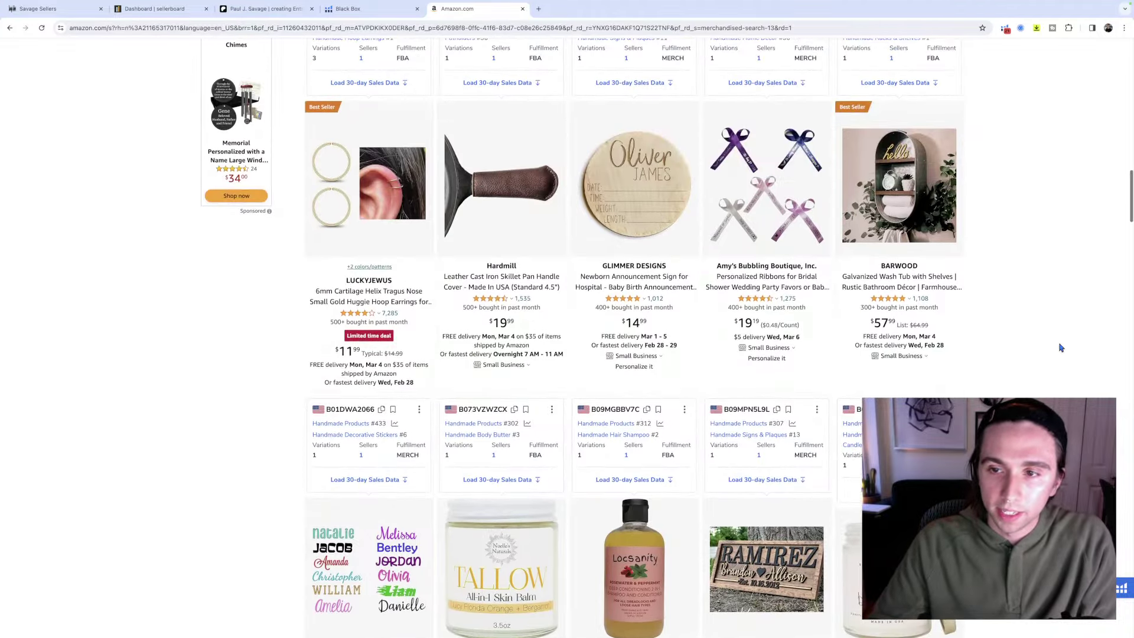
scroll(919, 286, up, 5)
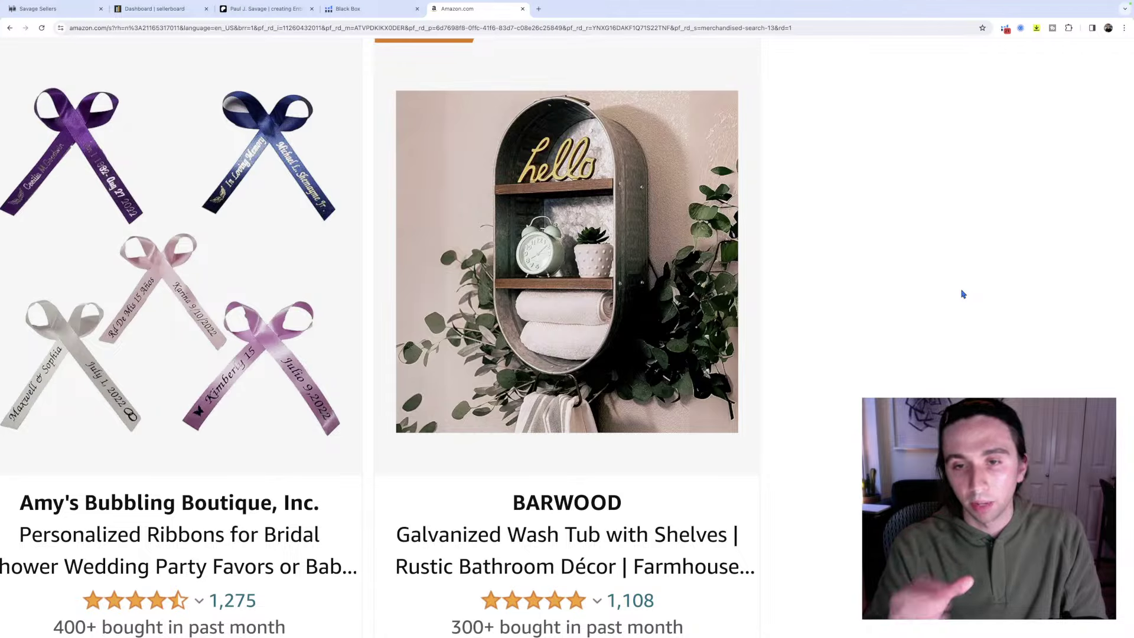
Inspect the wash tub, personalized ribbons, newborn announcement sign and Hardmill leather skillet handle cover at different magnifications, ending with the full results view.
key(ctrl+minus)
key(ctrl+minus)
key(ctrl+minus)
key(ctrl+minus)
key(ctrl+minus)
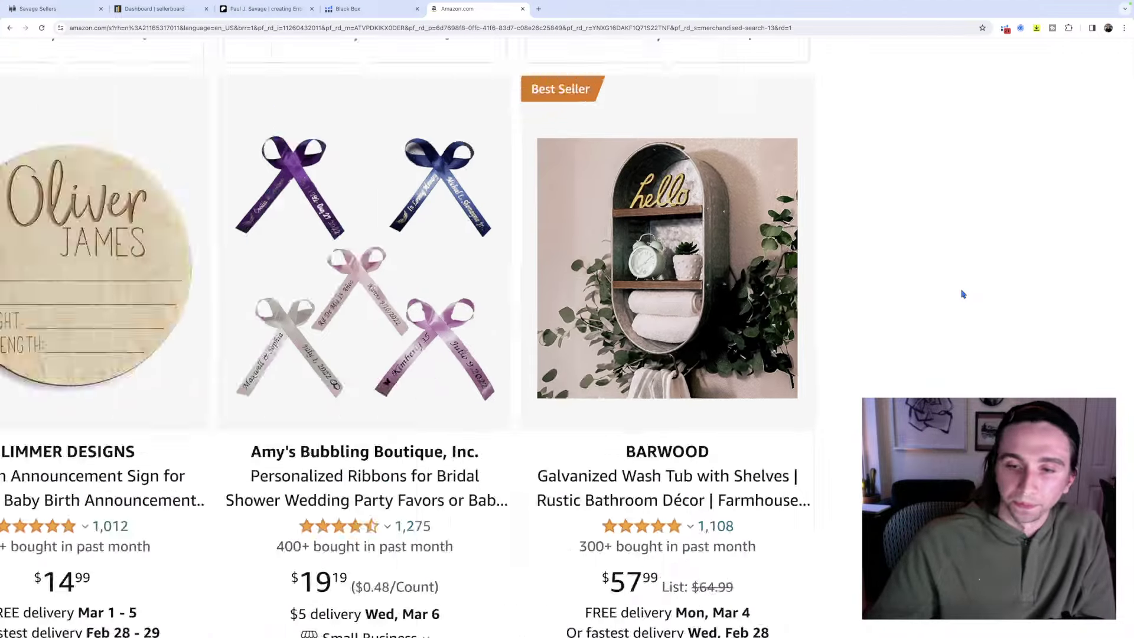
key(ctrl+plus)
key(ctrl+plus)
key(ctrl+plus)
key(ctrl+plus)
key(ctrl+plus)
key(ctrl+plus)
key(ctrl+plus)
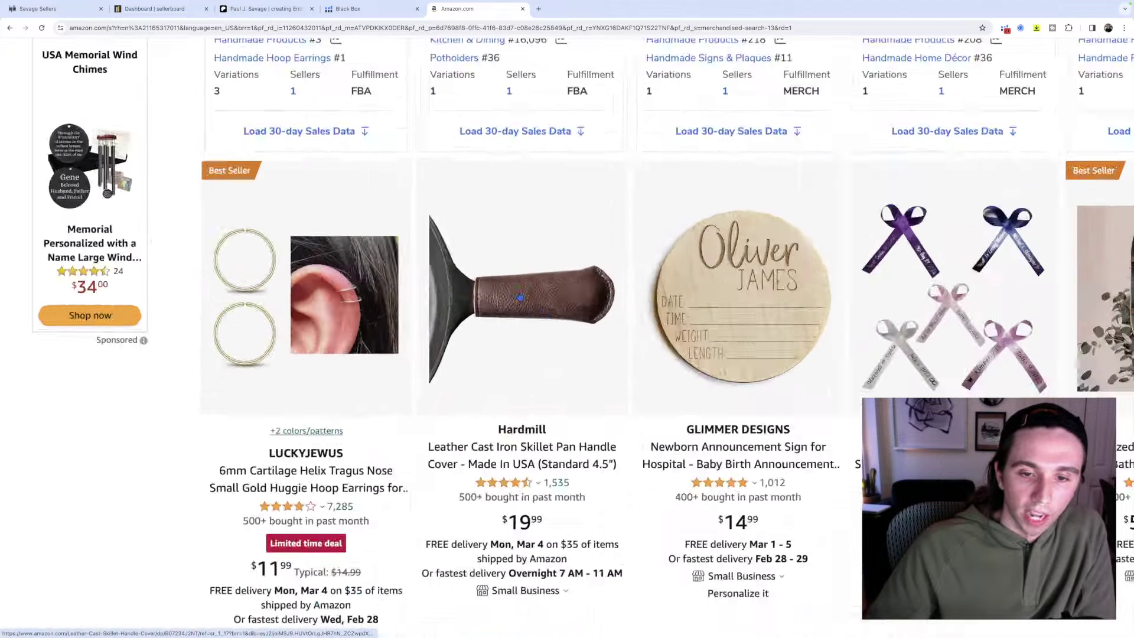
key(ctrl+minus)
key(ctrl+minus)
key(ctrl+minus)
key(ctrl+minus)
key(ctrl+minus)
key(ctrl+minus)
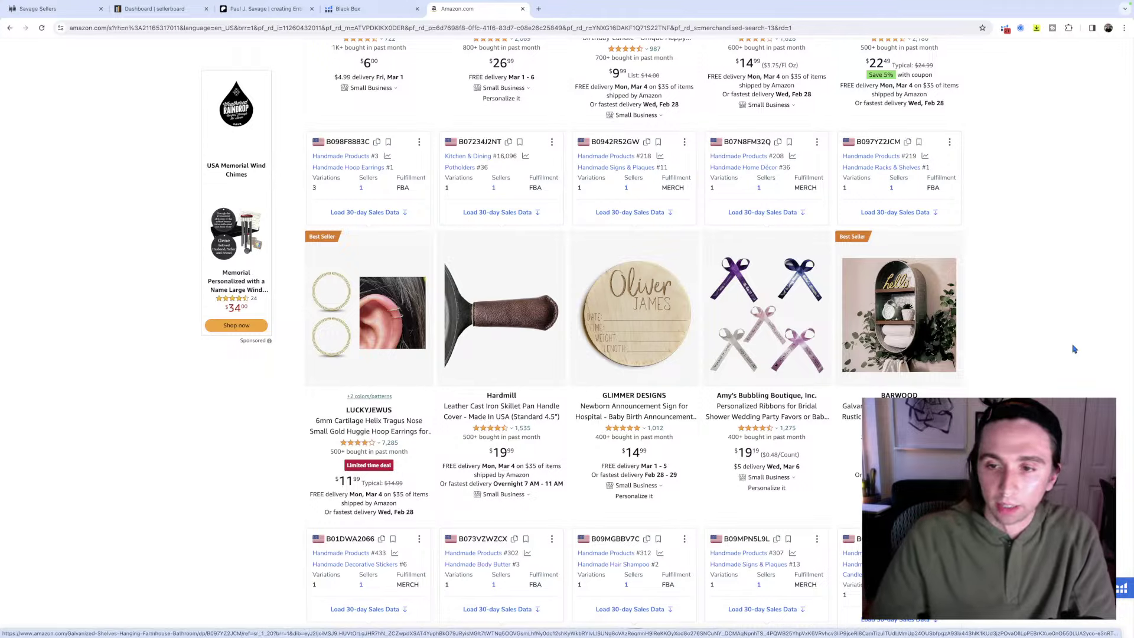
Browse further down the Made in USA listings, covering keychains, zodiac candles, shower steamers, perfume oil, car diffusers and gift baskets.
scroll(1023, 352, down, 3)
scroll(1025, 352, down, 5)
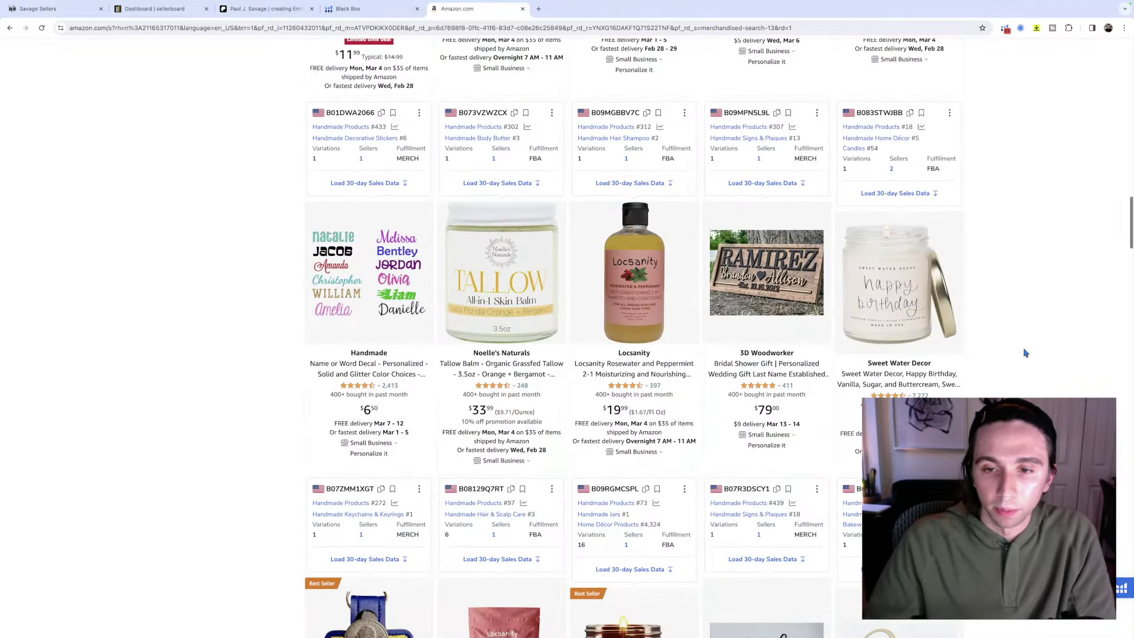
scroll(1026, 353, down, 4)
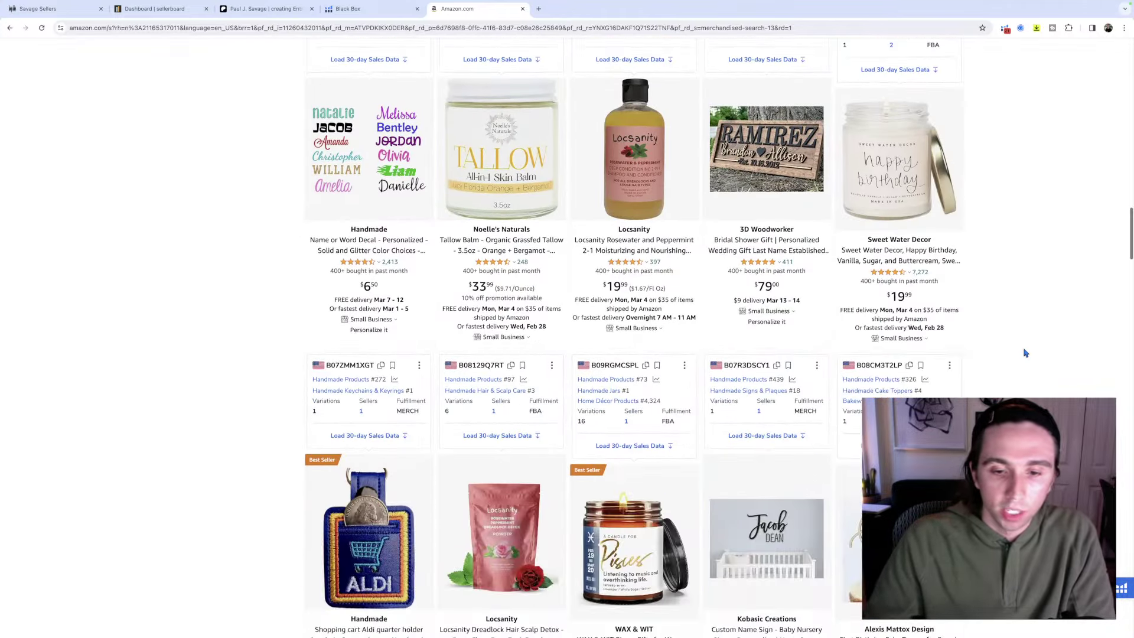
scroll(1025, 352, down, 4)
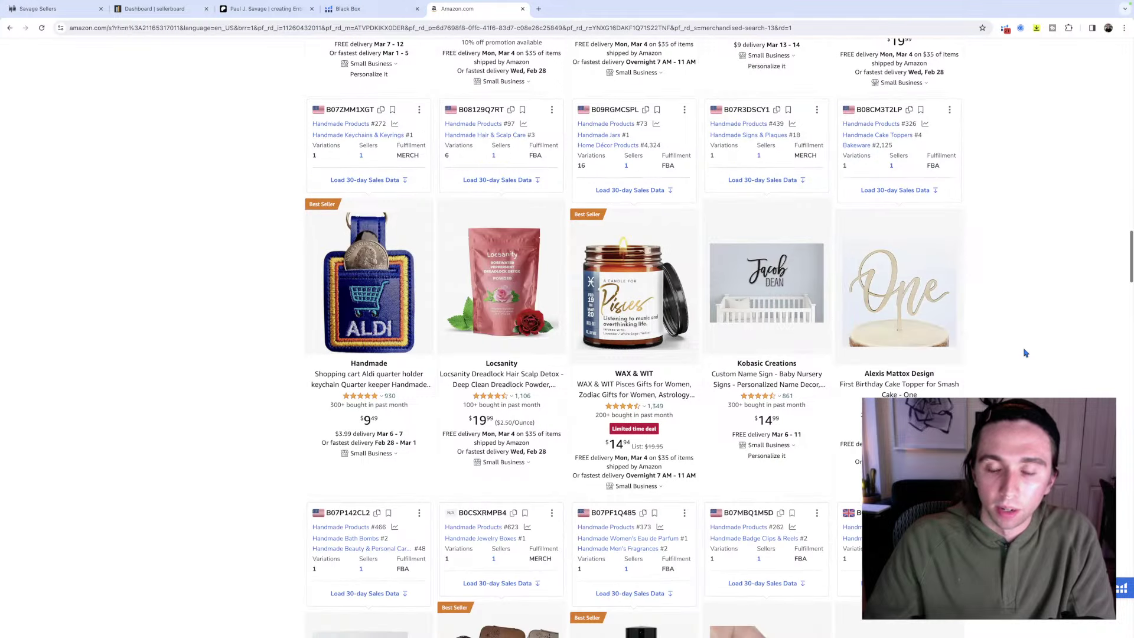
scroll(1026, 352, down, 2)
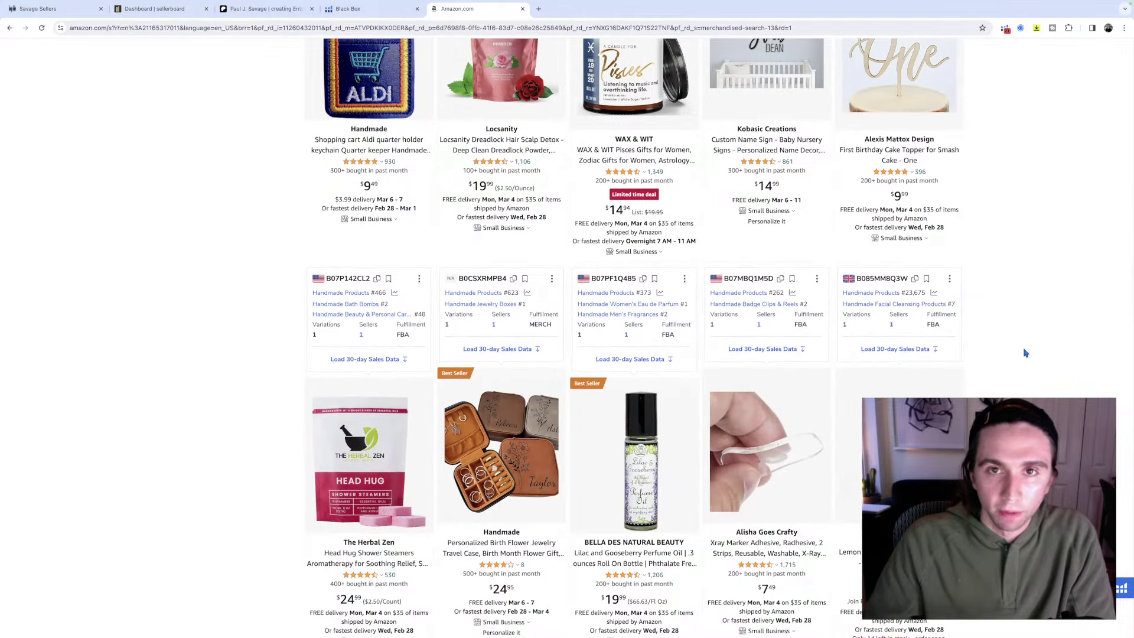
scroll(1025, 353, down, 2)
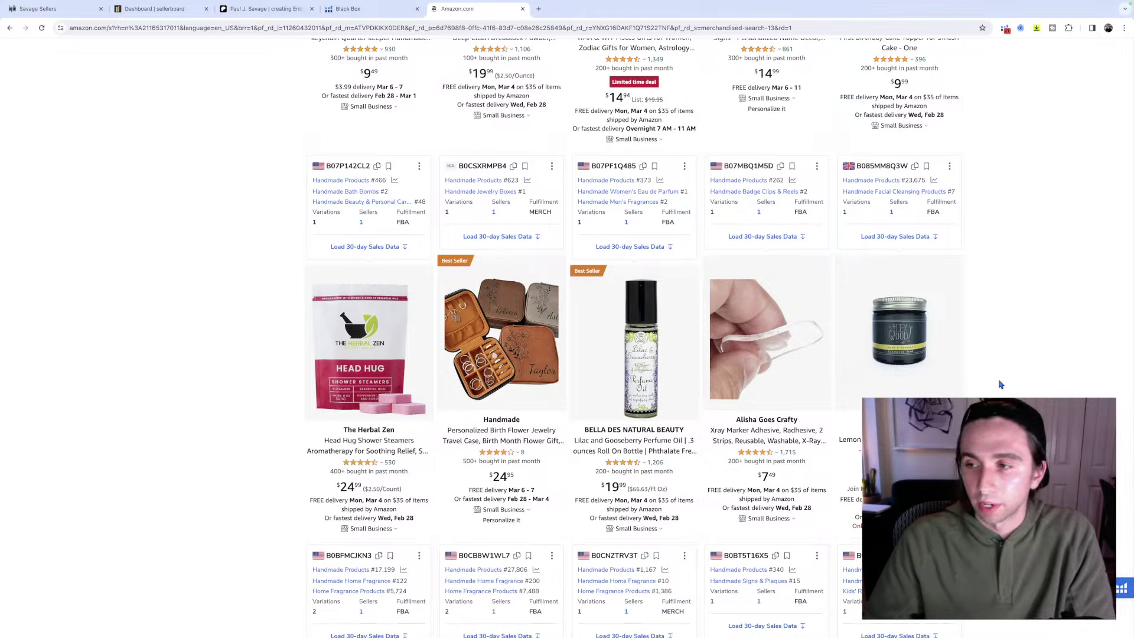
scroll(1001, 384, down, 5)
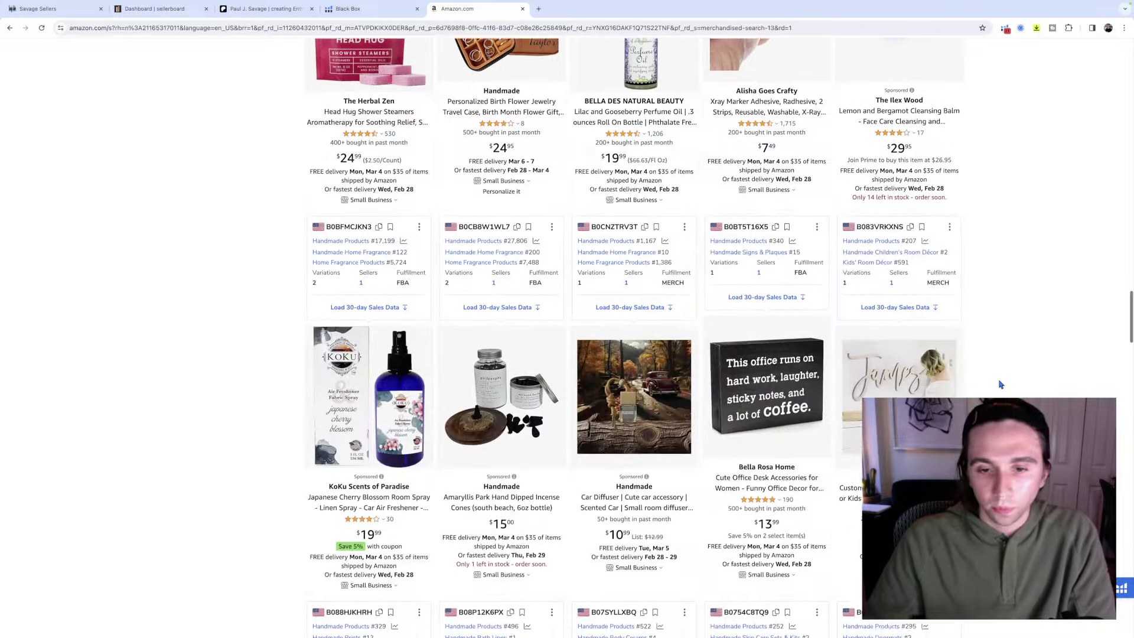
scroll(1001, 385, down, 4)
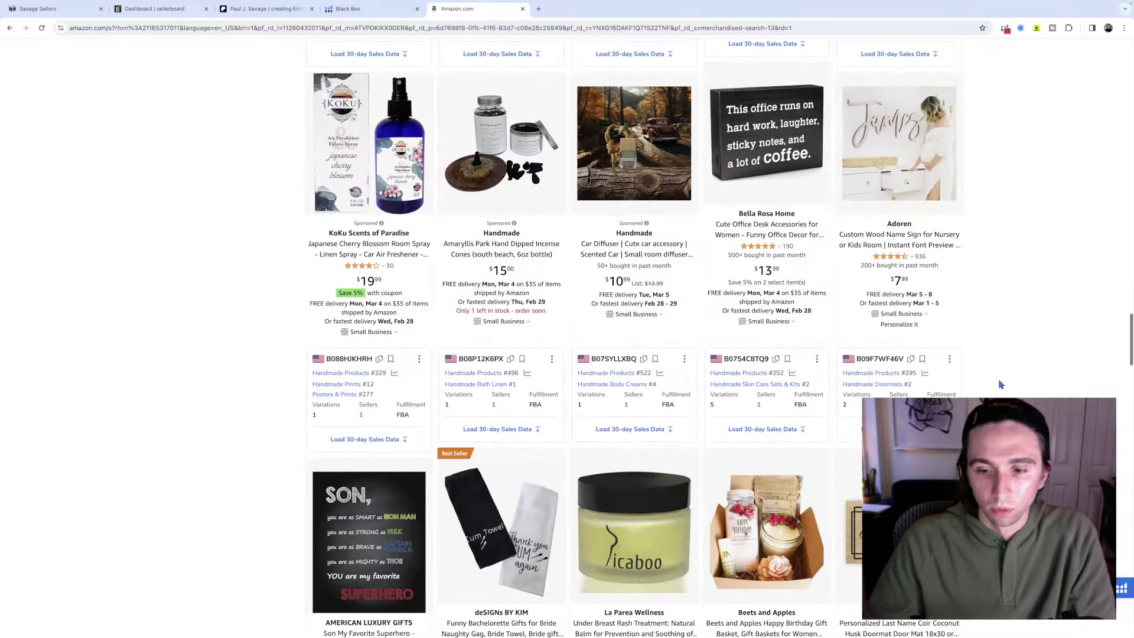
Browse the remaining page 1 listings, from the room sprays and gift baskets through keychains, magnets and jewelry to the end of the results.
scroll(1001, 384, down, 8)
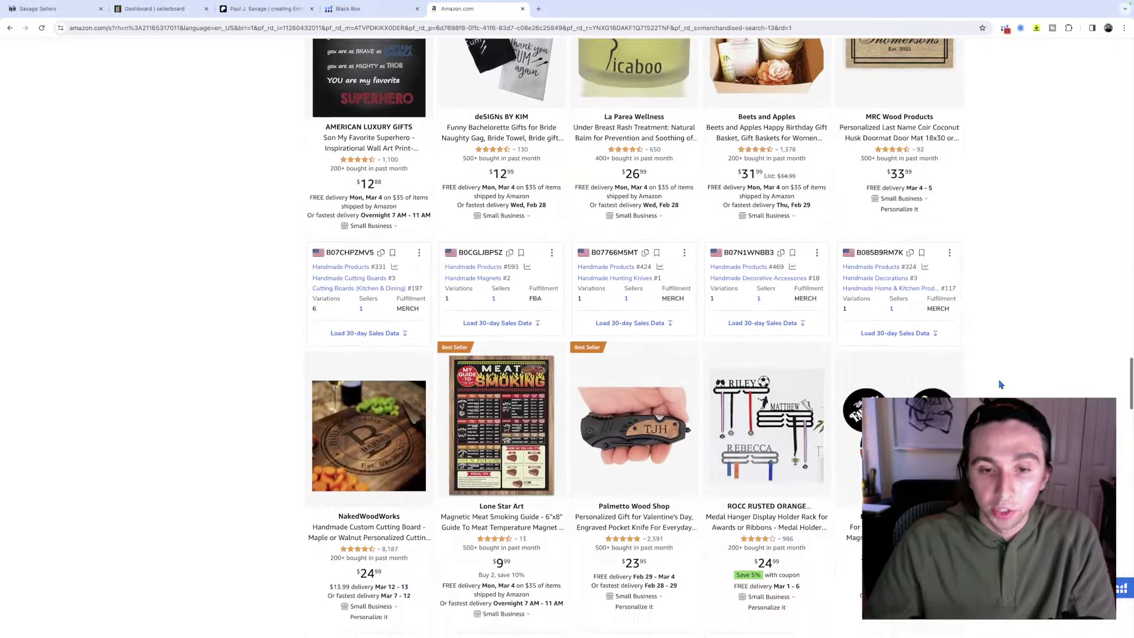
scroll(1001, 385, down, 5)
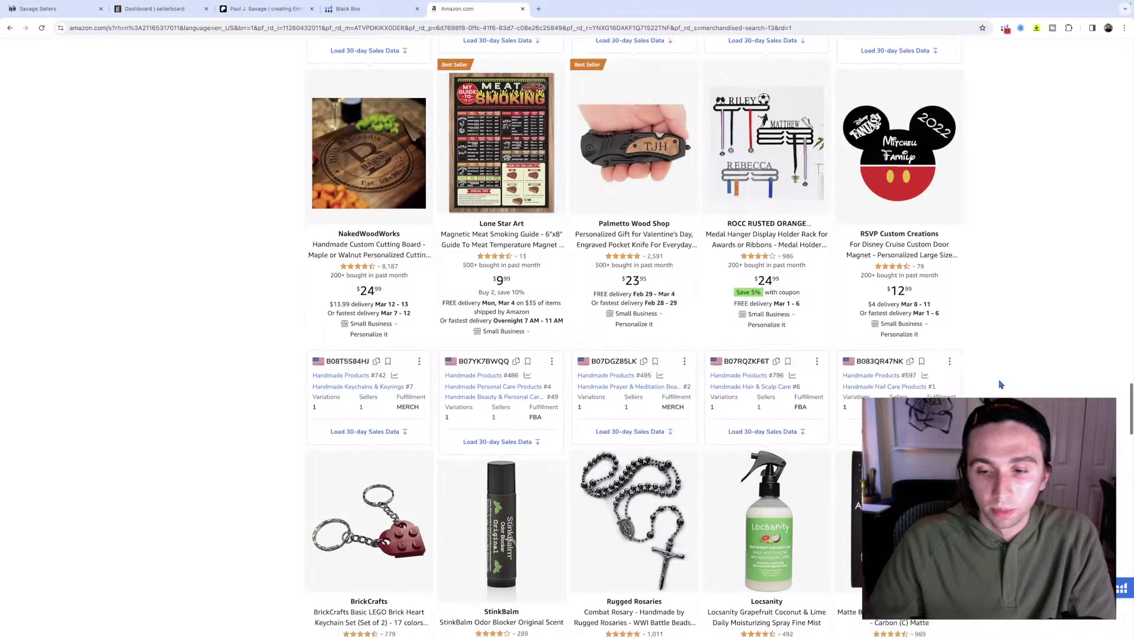
scroll(1001, 385, down, 6)
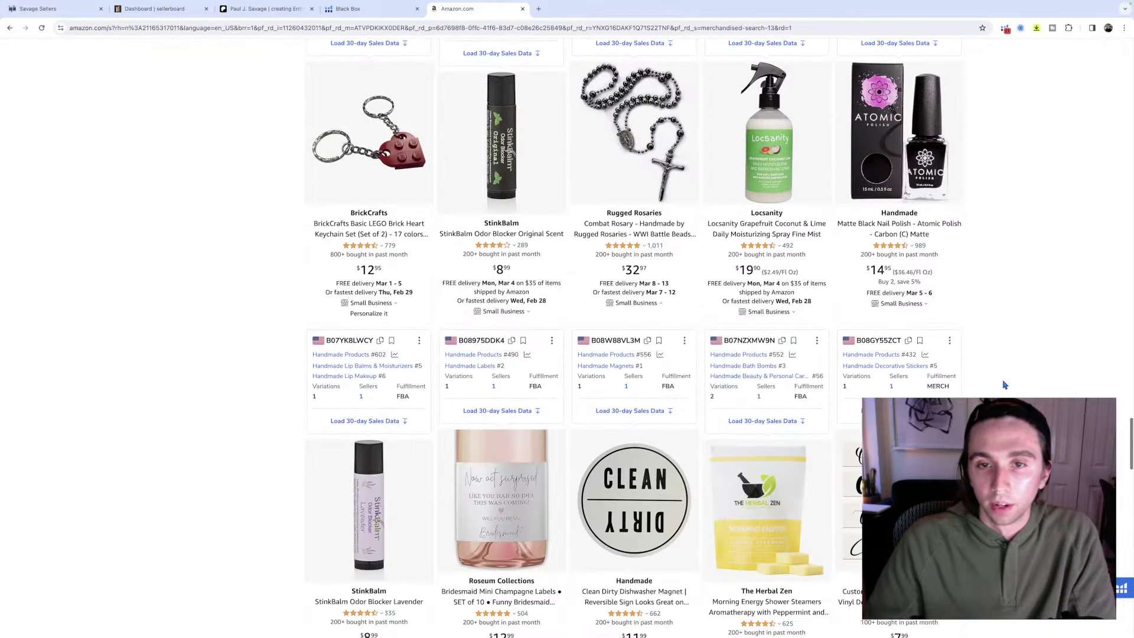
scroll(1004, 385, down, 3)
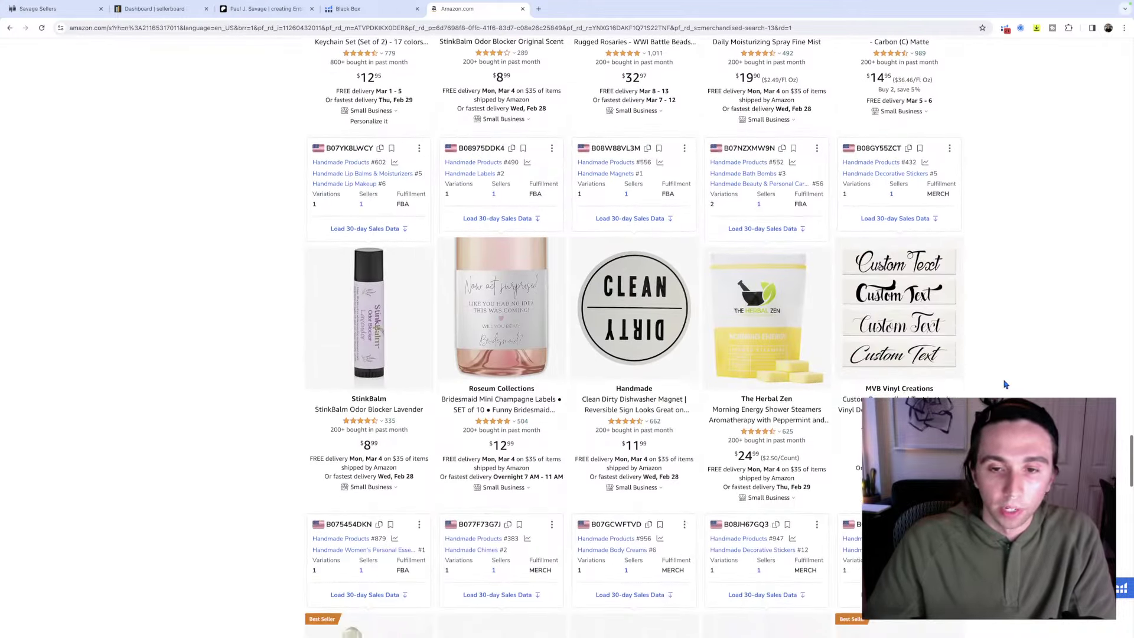
scroll(1006, 384, down, 3)
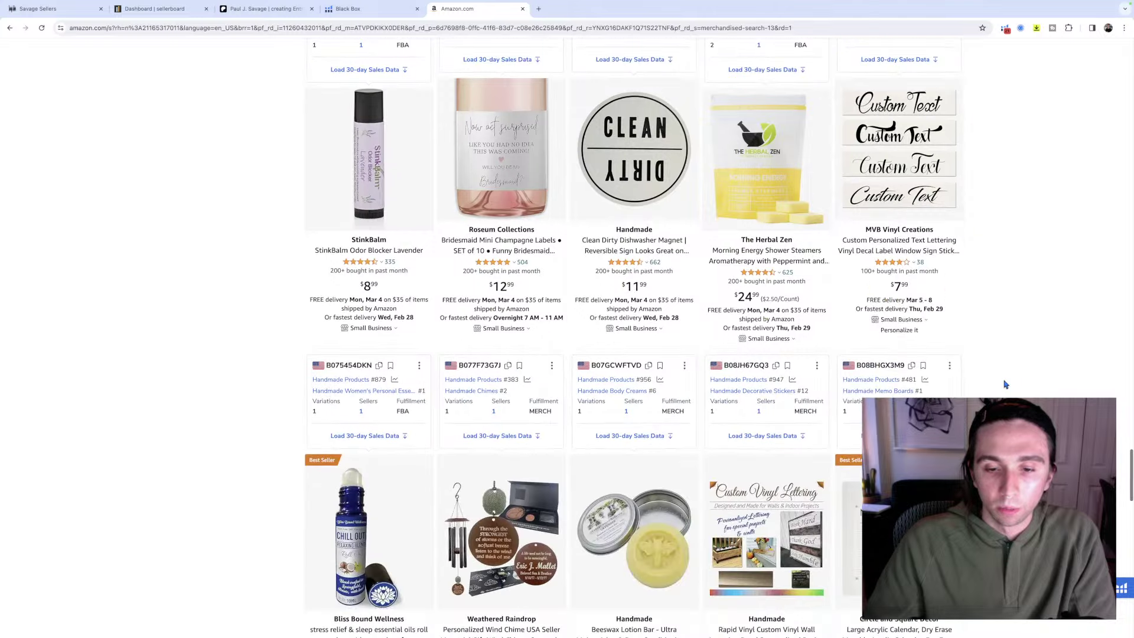
scroll(1006, 385, down, 2)
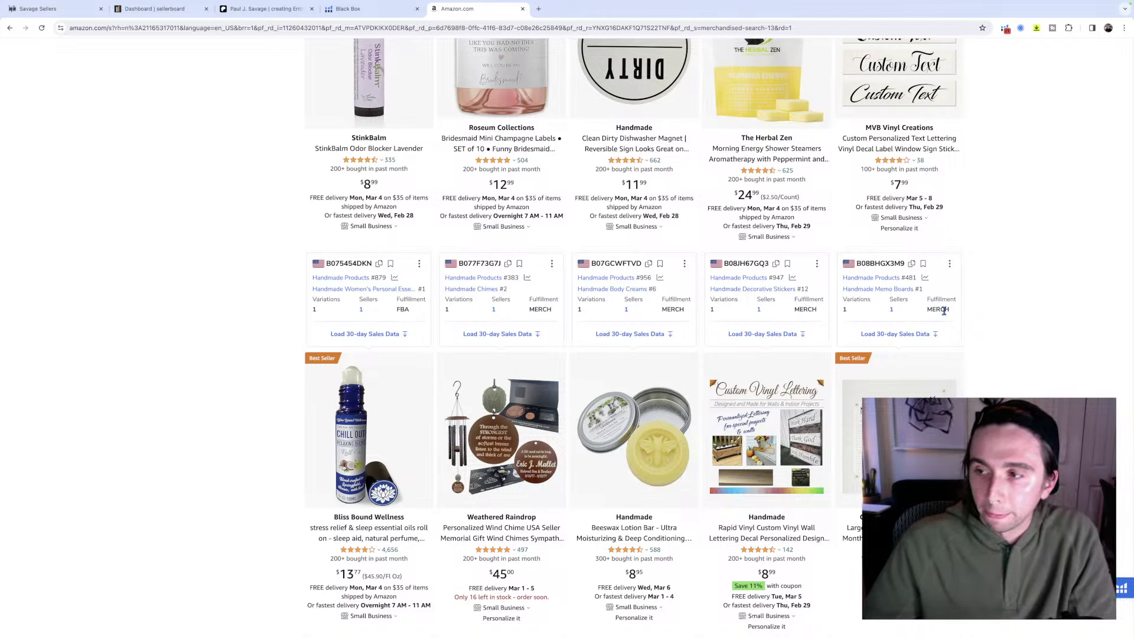
scroll(944, 311, down, 3)
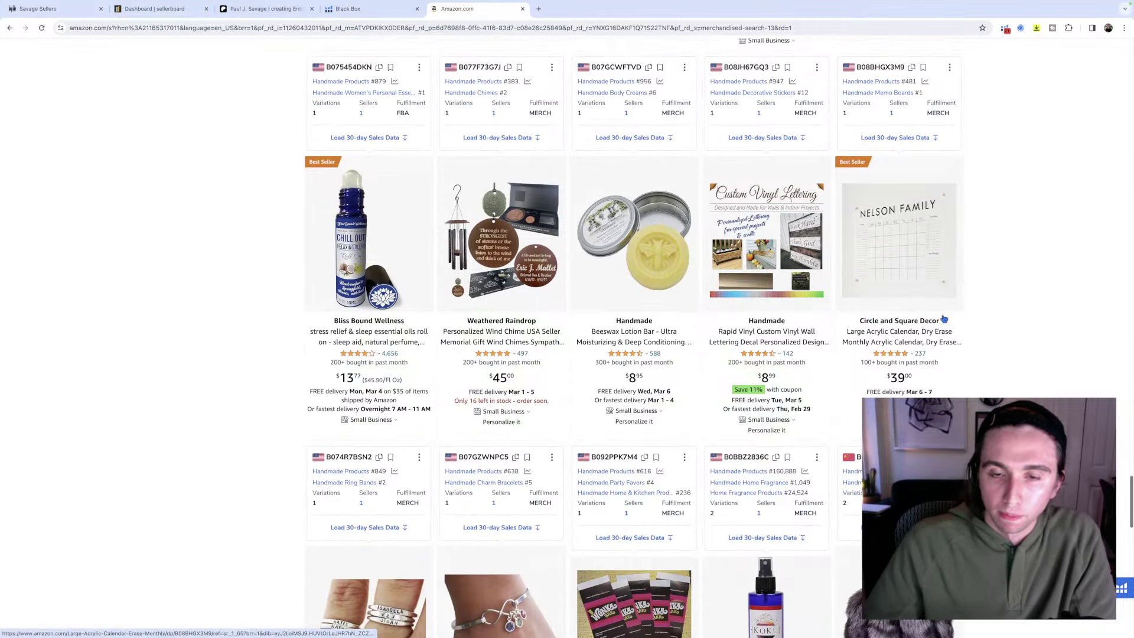
scroll(945, 319, down, 3)
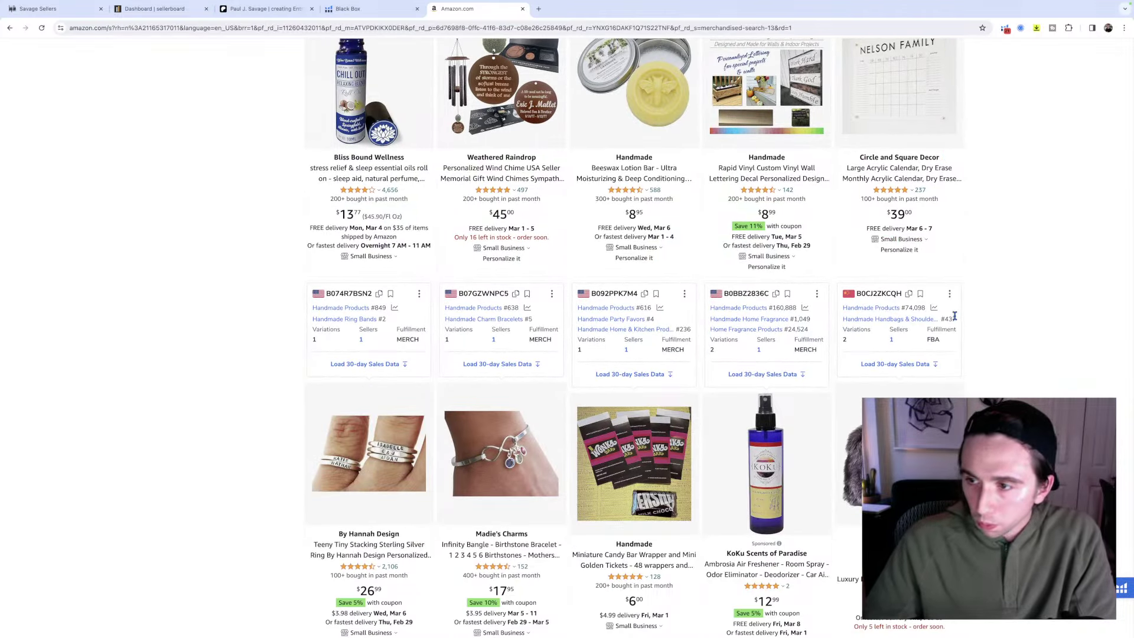
scroll(955, 316, down, 4)
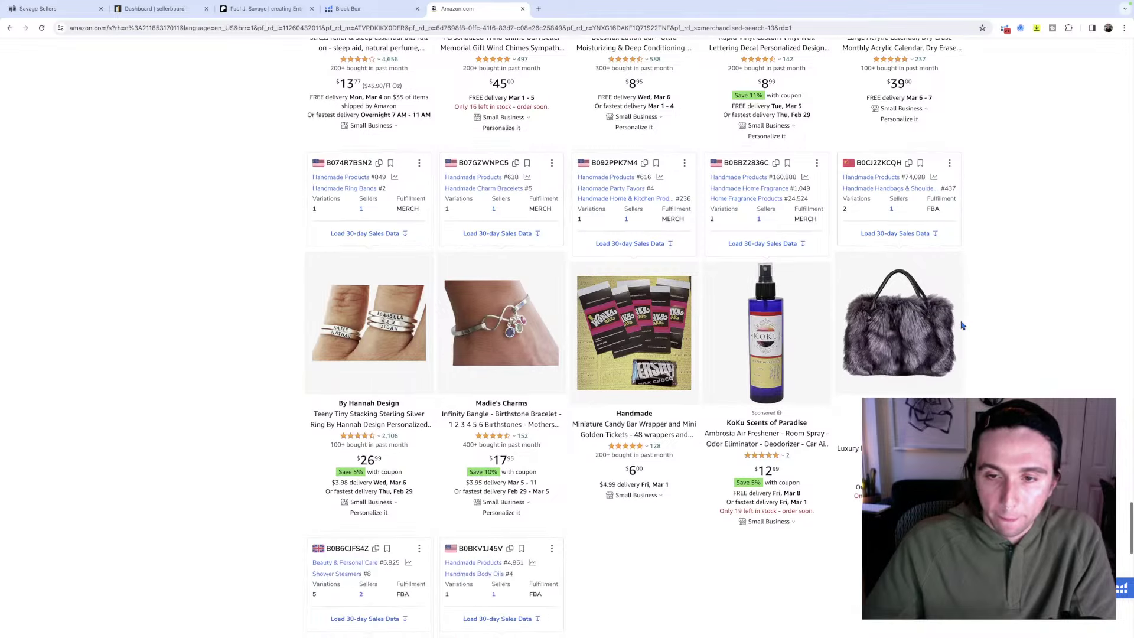
scroll(961, 325, down, 2)
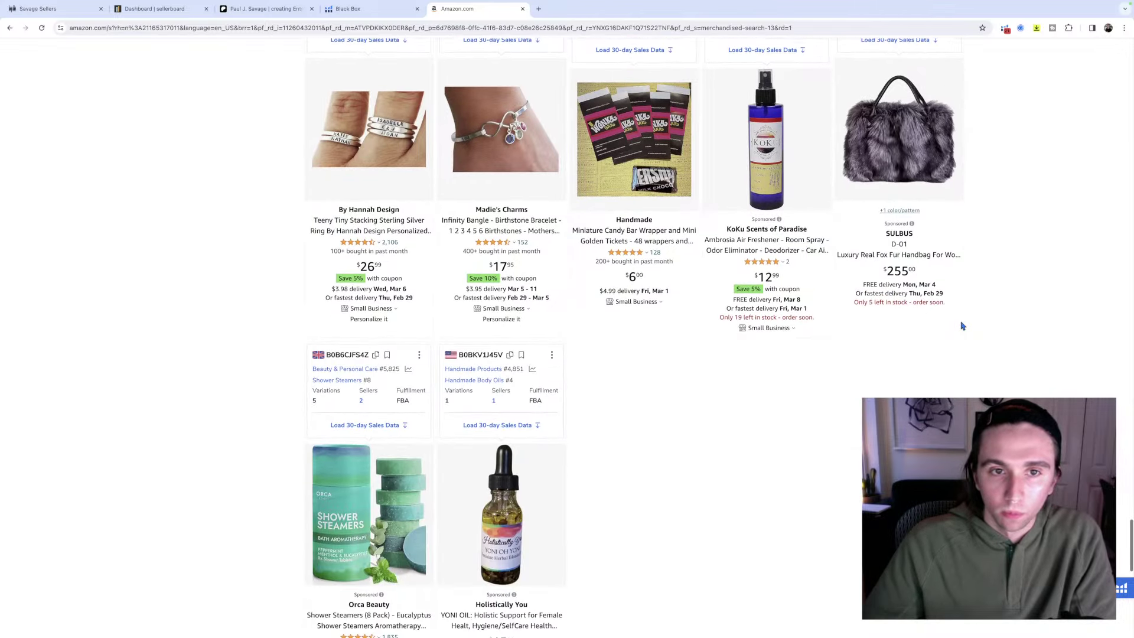
scroll(947, 325, down, 3)
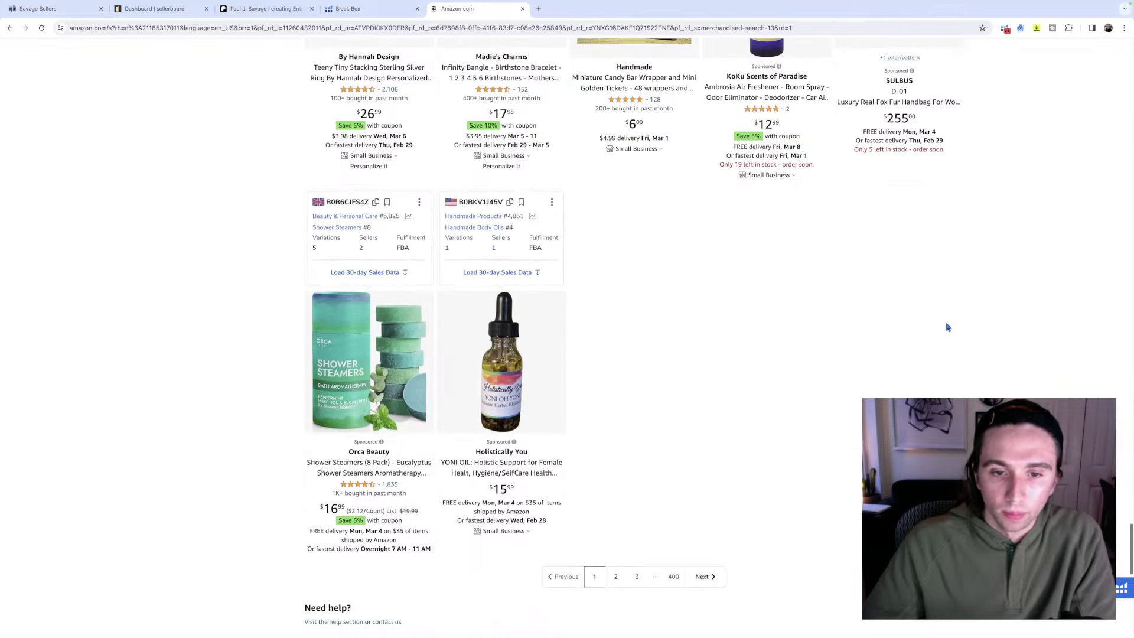
Look back over the page 1 listings, from the keychain and rosary row up to the personalized name decals and tallow balm.
scroll(948, 326, up, 10)
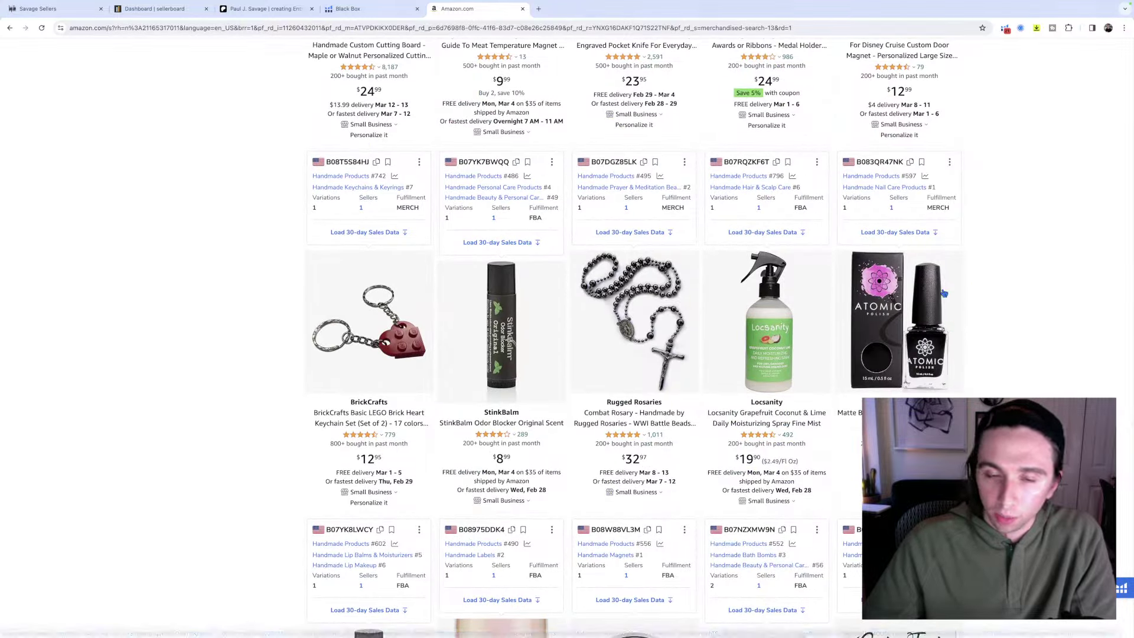
scroll(827, 314, up, 1)
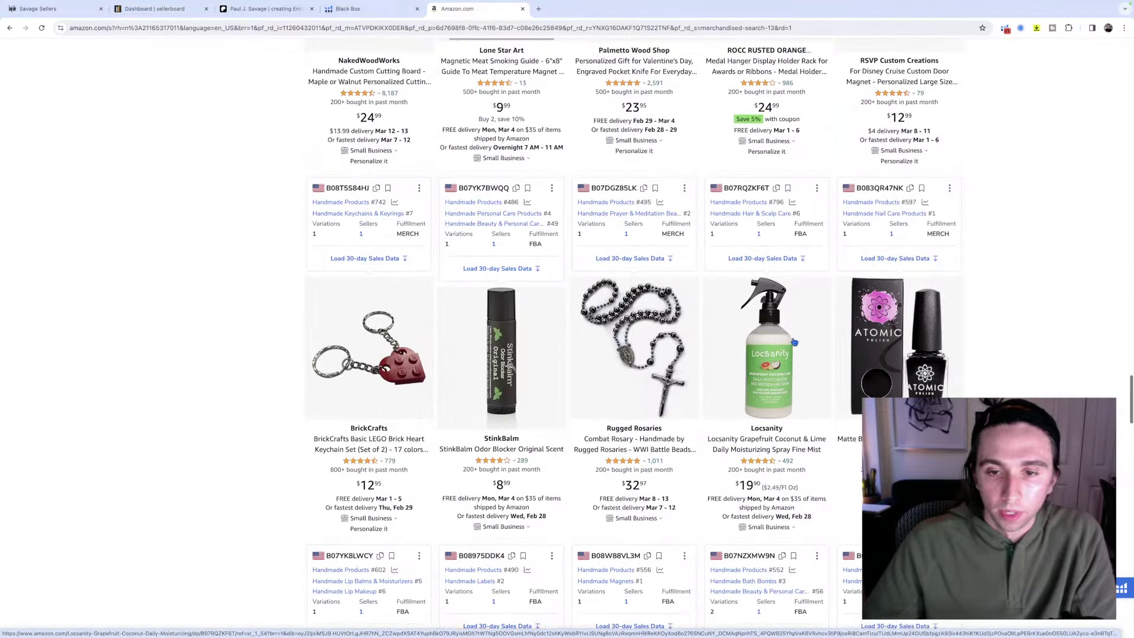
scroll(794, 341, up, 5)
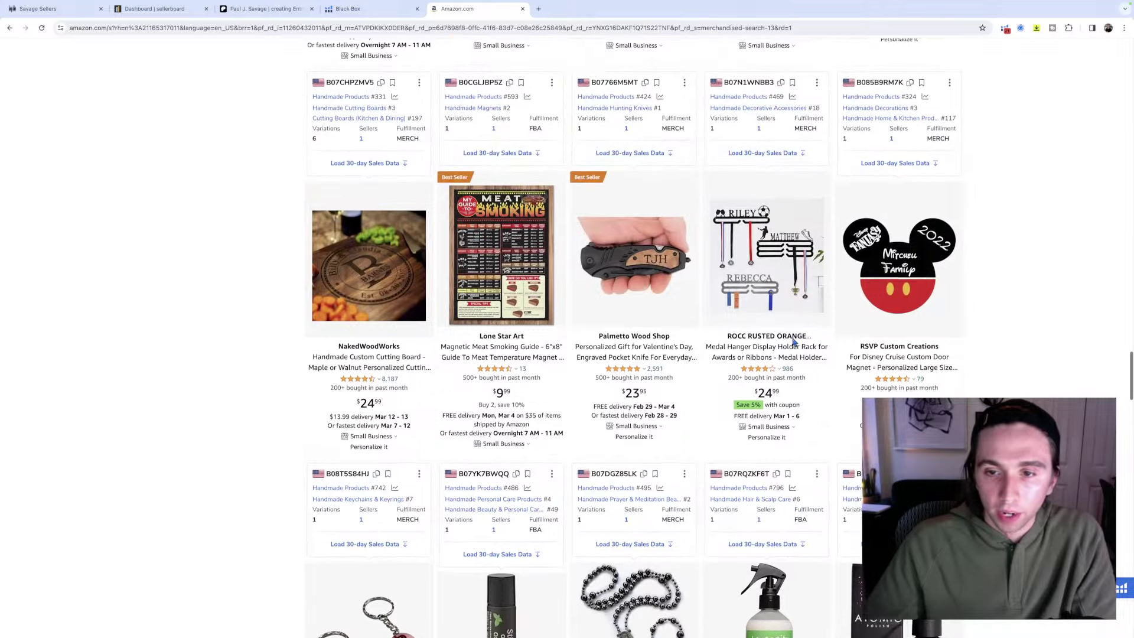
scroll(795, 341, up, 8)
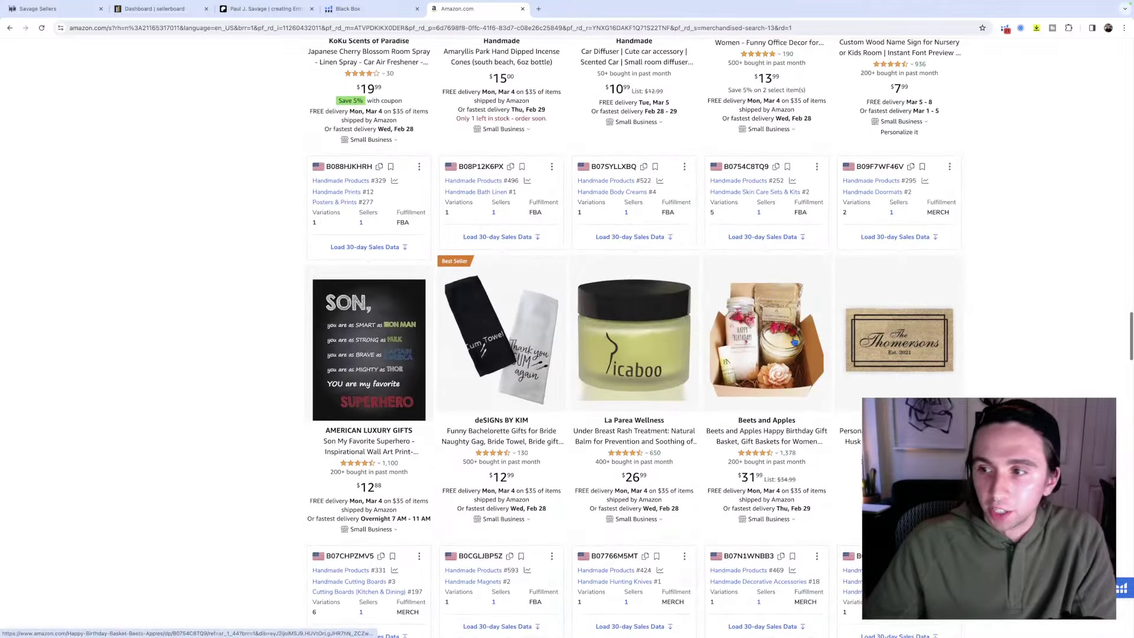
scroll(794, 341, up, 5)
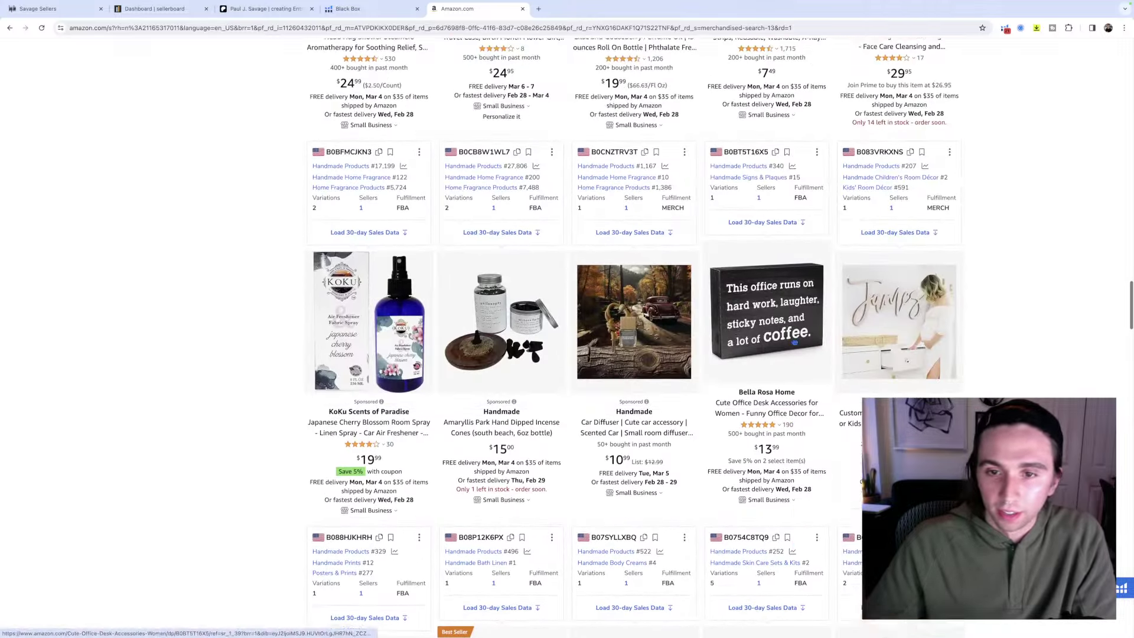
scroll(794, 341, up, 2)
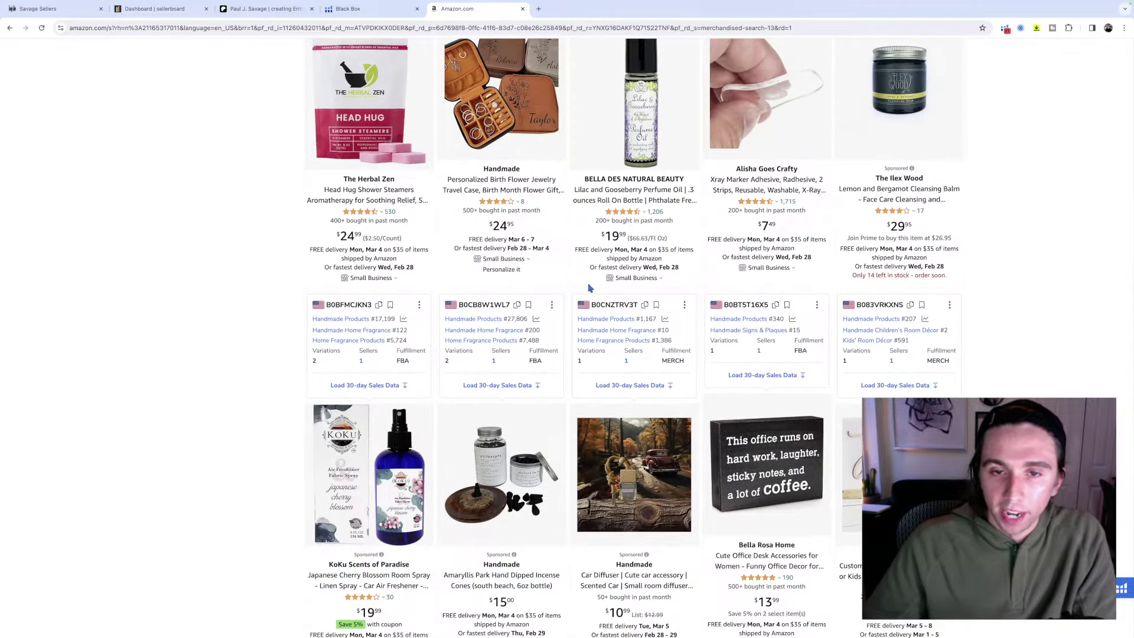
scroll(578, 276, up, 3)
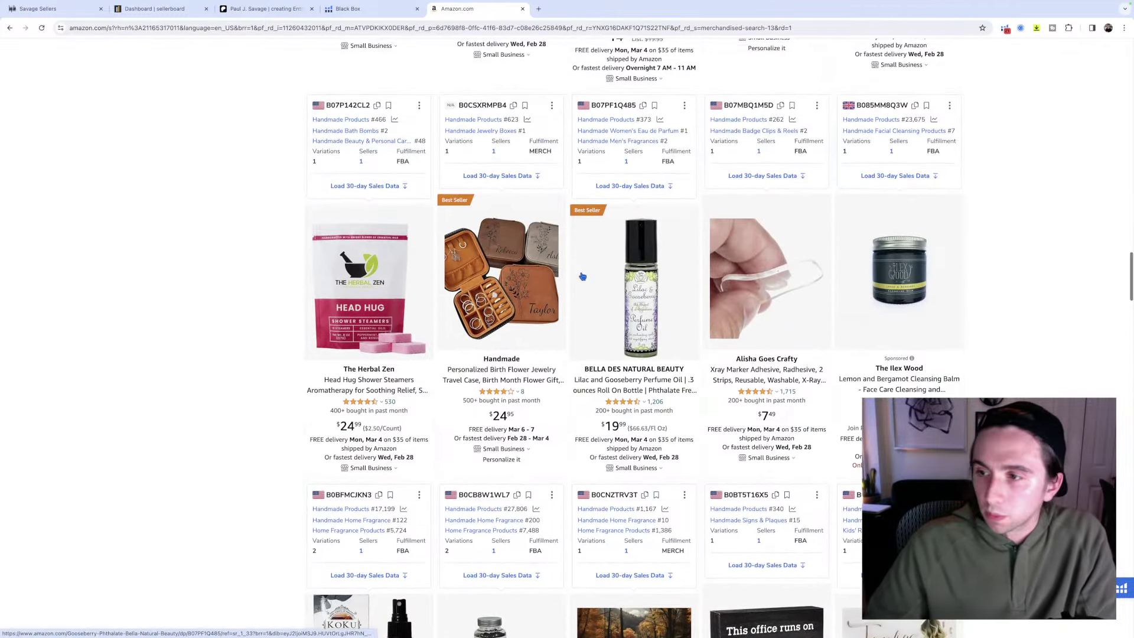
scroll(581, 276, up, 3)
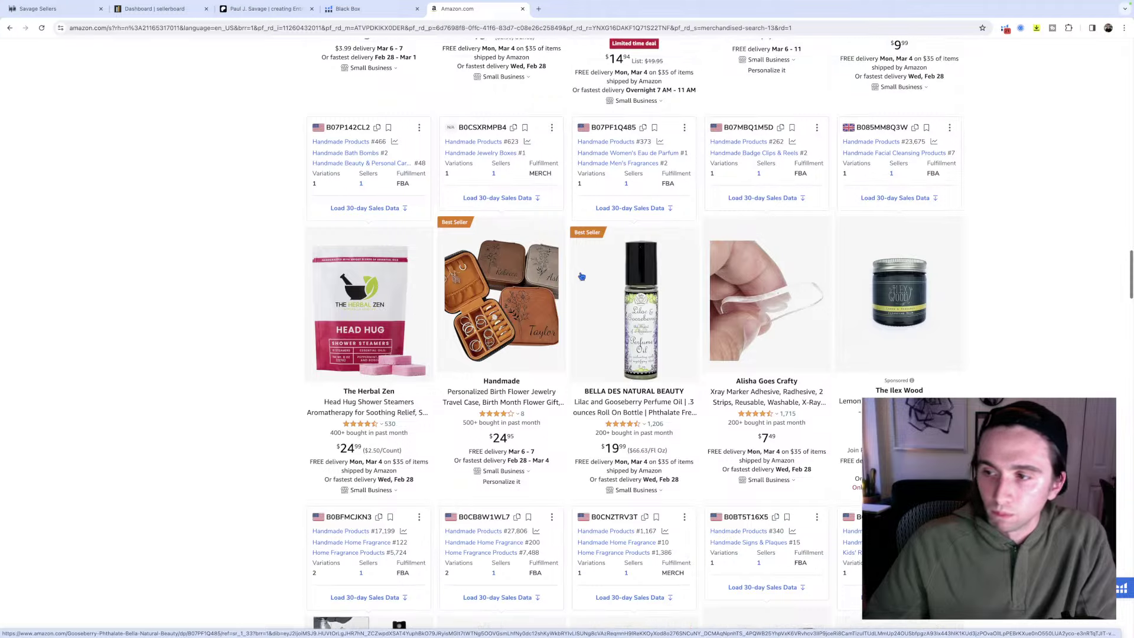
scroll(579, 276, up, 3)
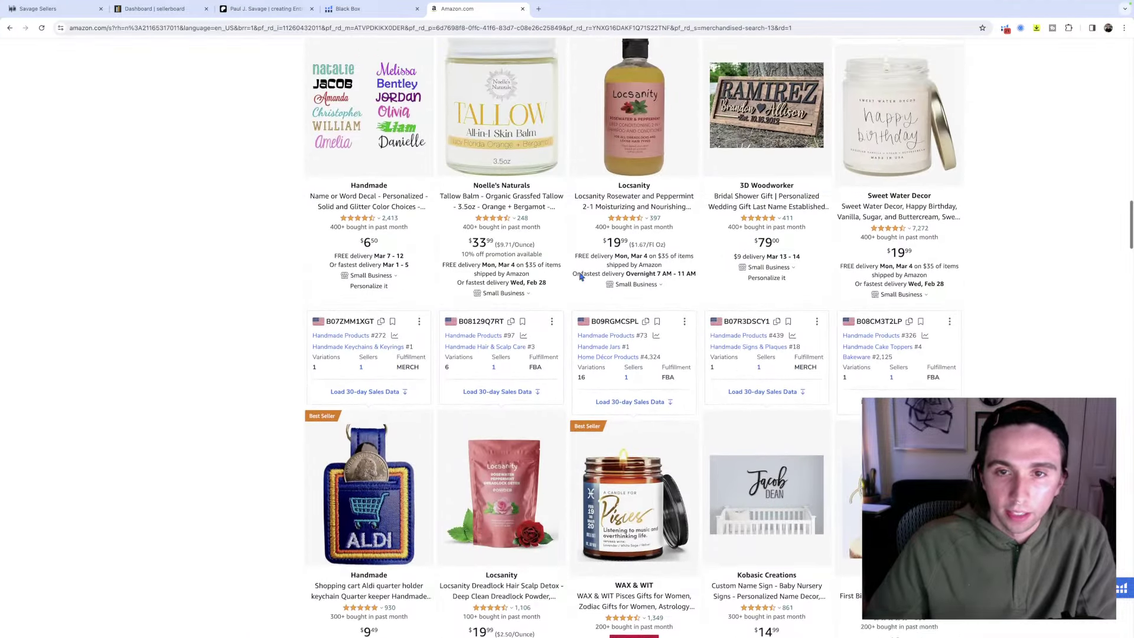
scroll(580, 277, up, 3)
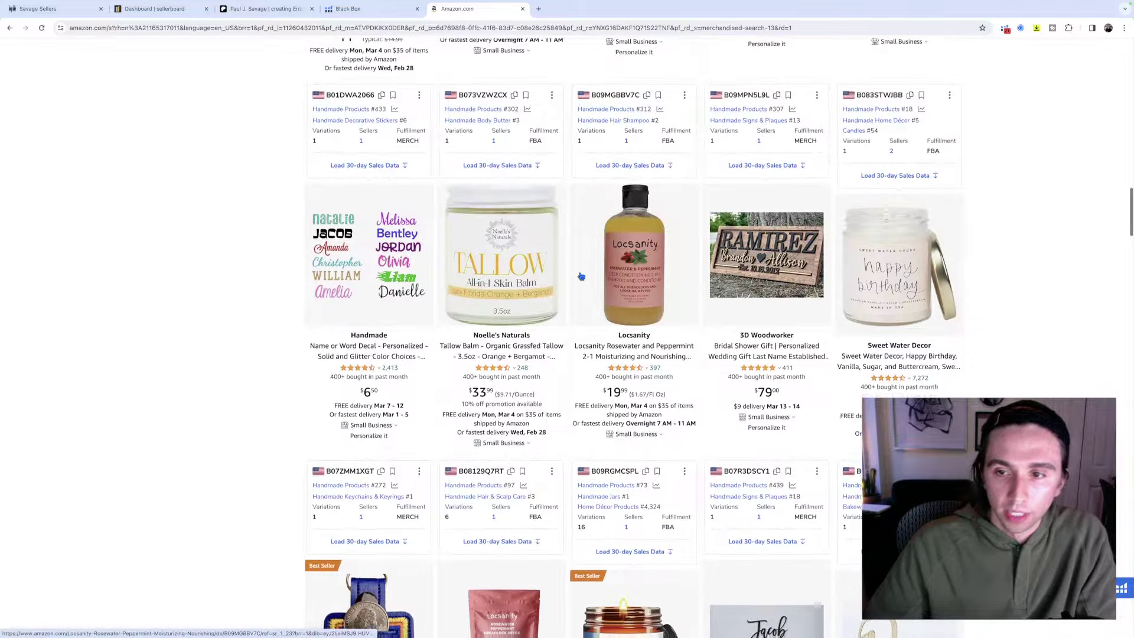
Open page 2 of the Handmade search results.
scroll(582, 277, down, 20)
scroll(582, 277, down, 20)
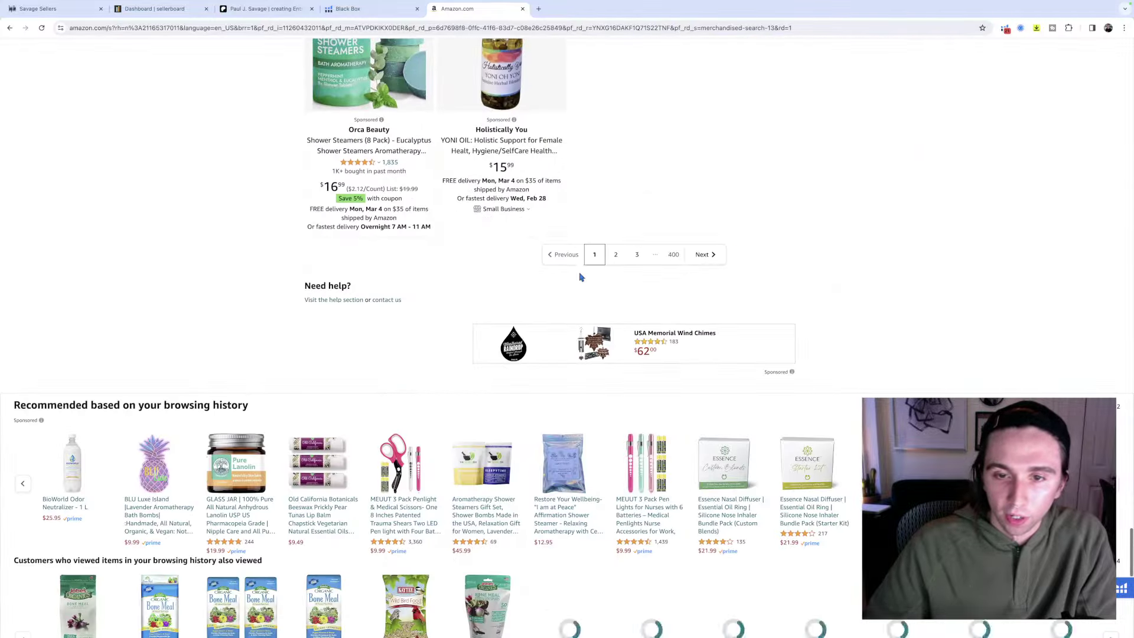
click(614, 255)
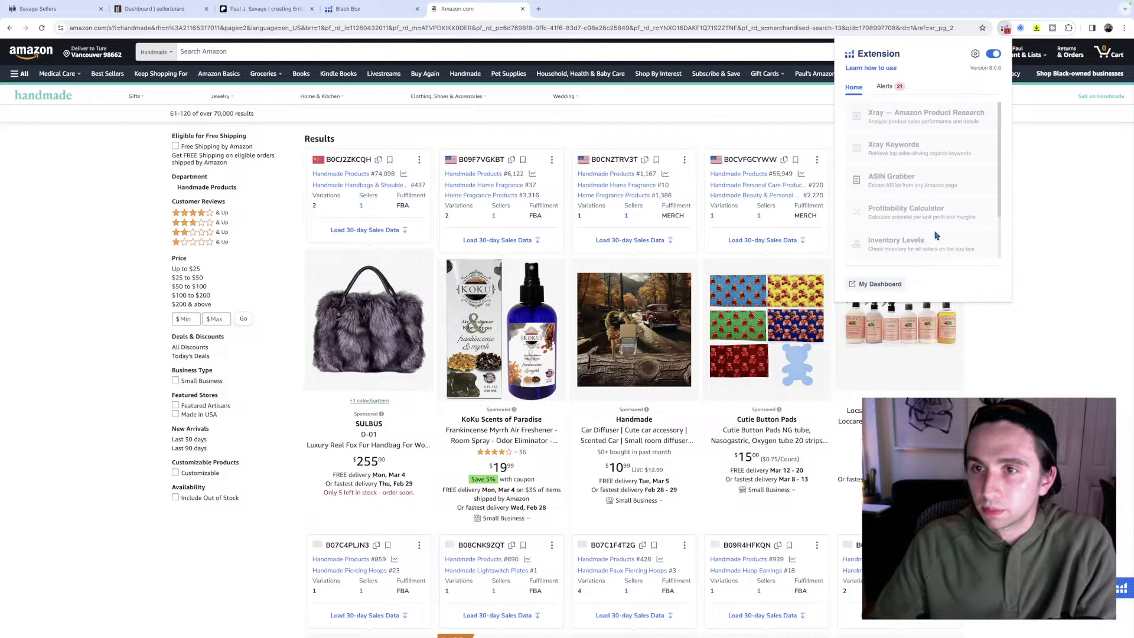
Run the Xray product research analysis on the page 2 Handmade listings.
click(1108, 225)
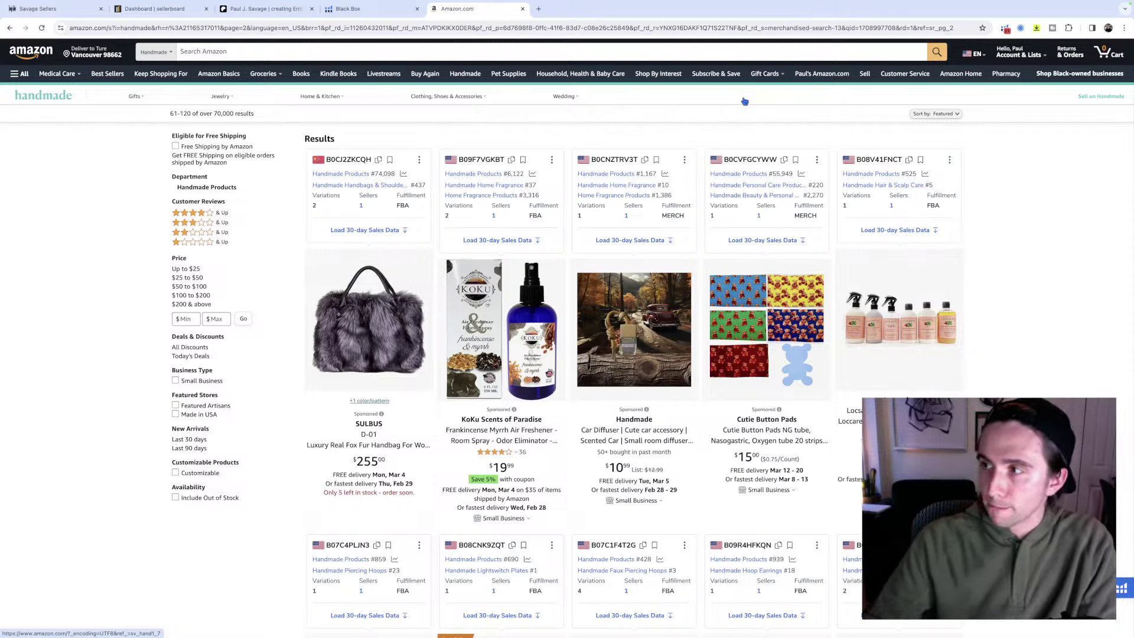
click(1004, 28)
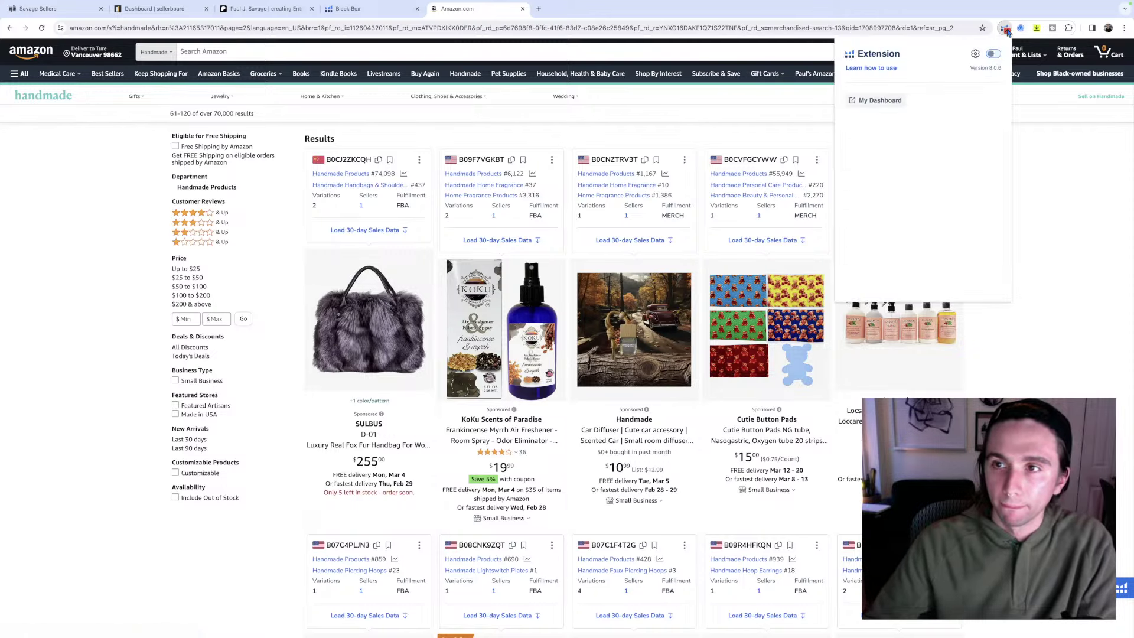
click(926, 118)
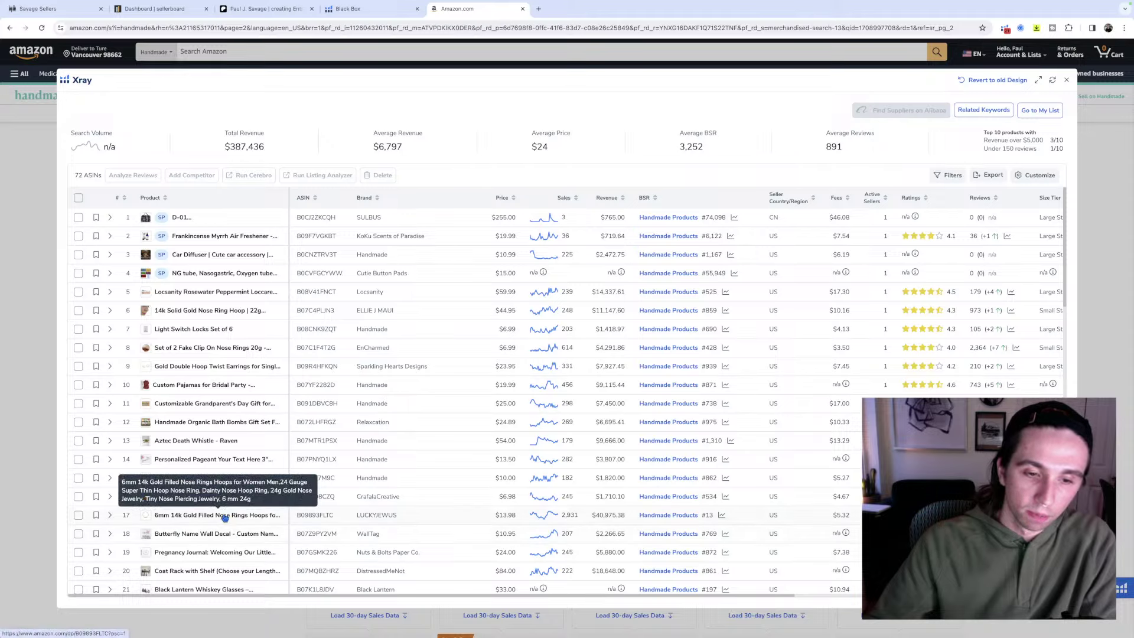
Examine sales and revenue for the first Xray rows, including the Locsanity loccare bundle and the 14k gold filled nose ring hoops.
scroll(224, 518, down, 1)
scroll(224, 518, down, 3)
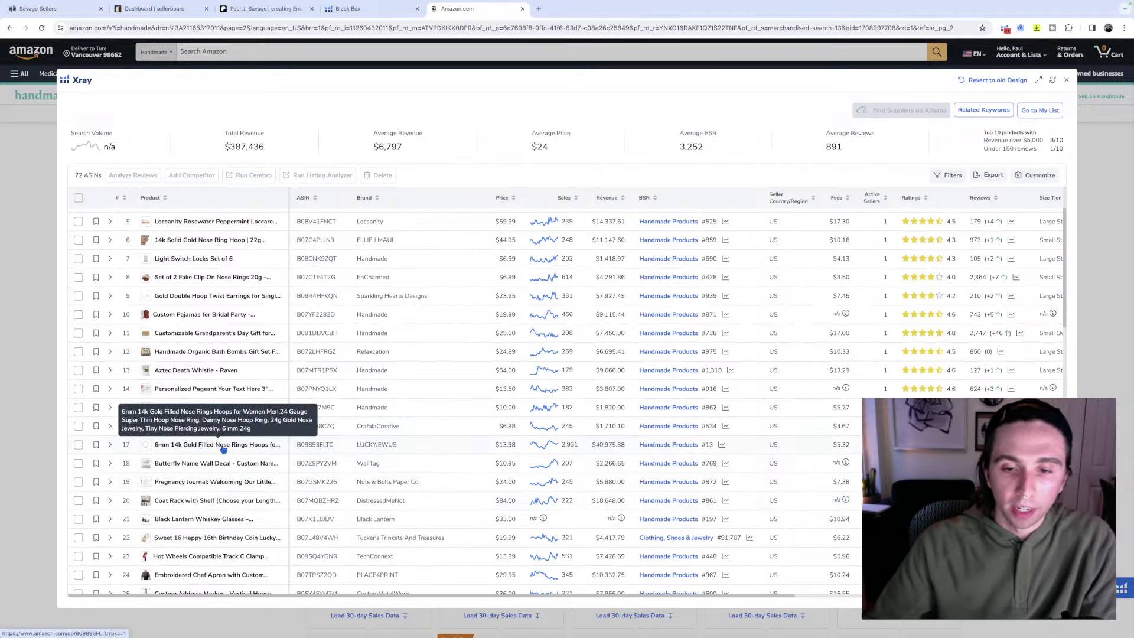
scroll(219, 455, up, 1)
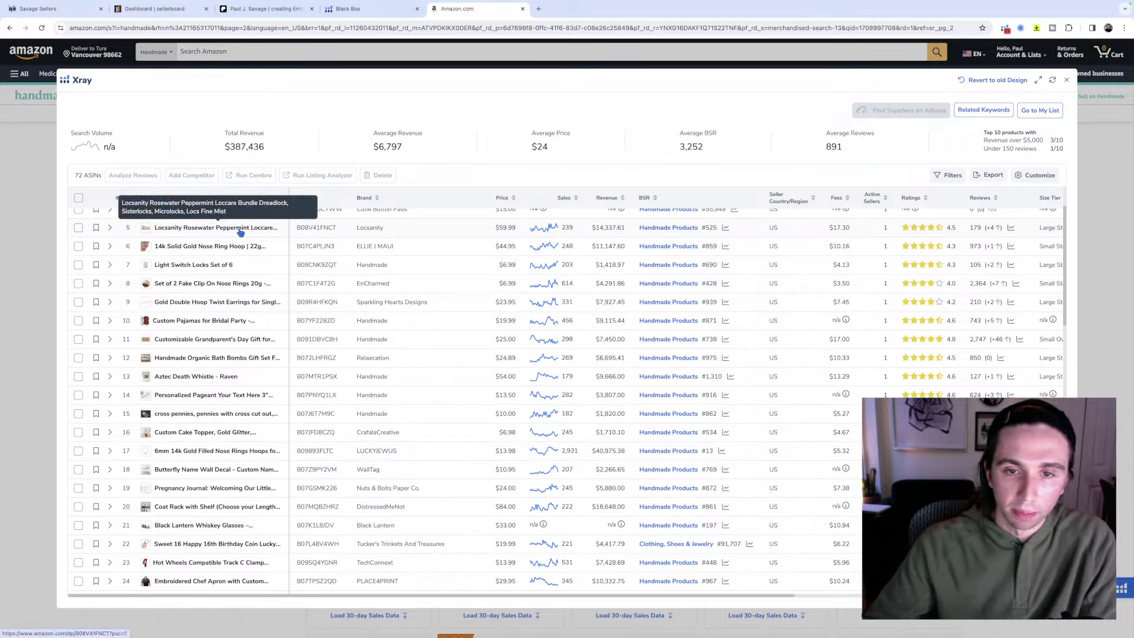
drag(592, 227, 611, 229)
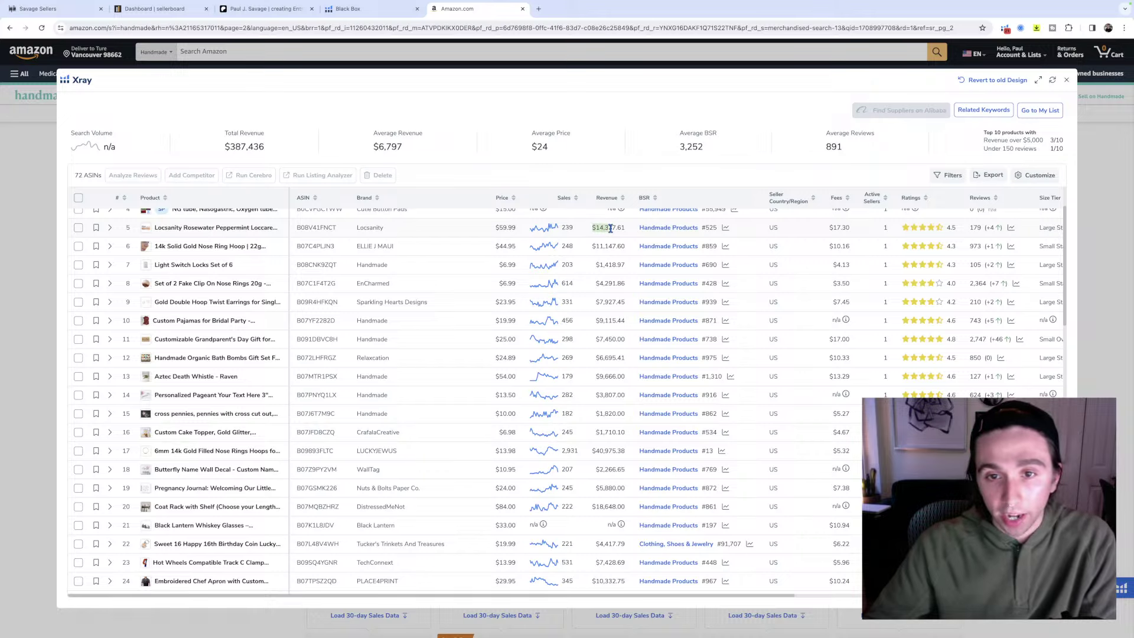
click(627, 232)
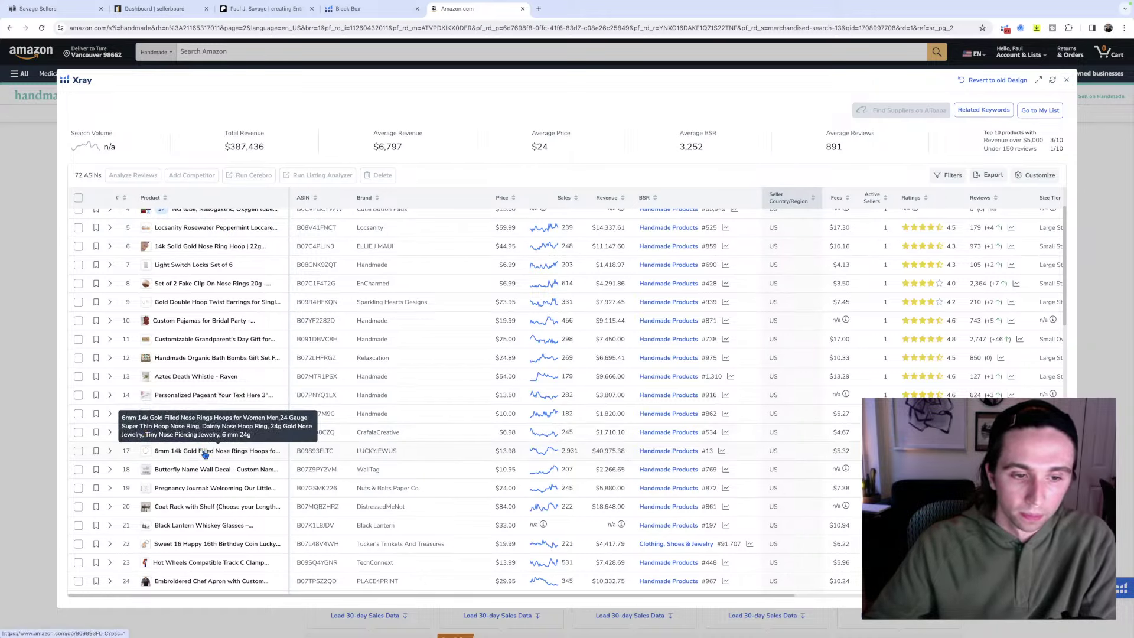
Review the further Xray rows, including the godmother scratch-off card and honeybee swarm trap, and close the Xray report.
scroll(204, 453, down, 3)
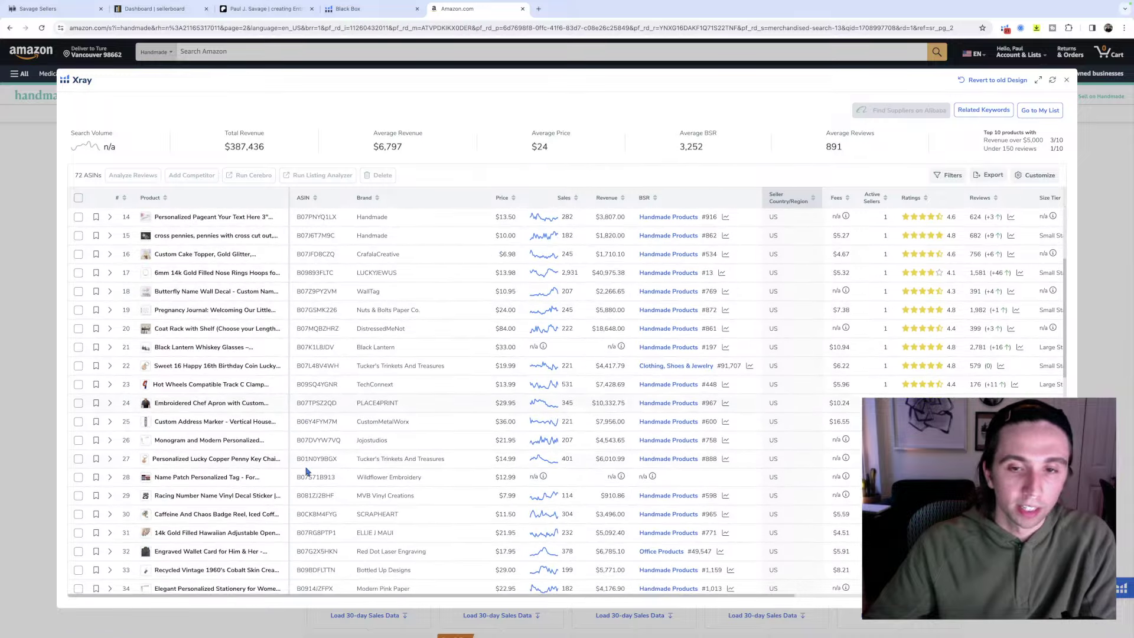
scroll(286, 443, down, 3)
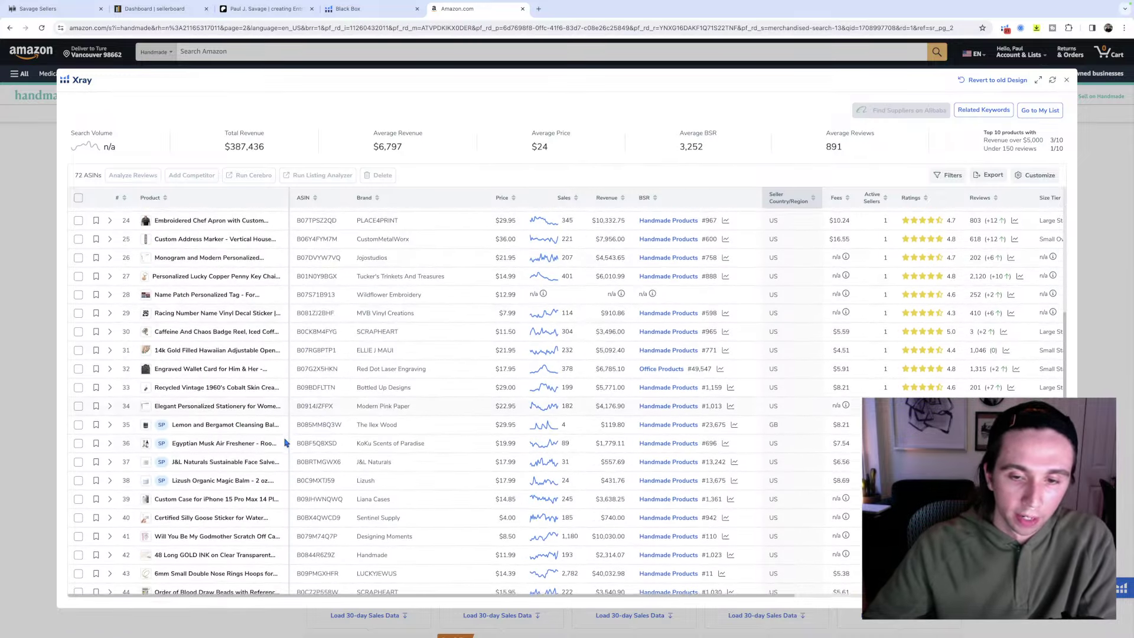
scroll(282, 500, down, 1)
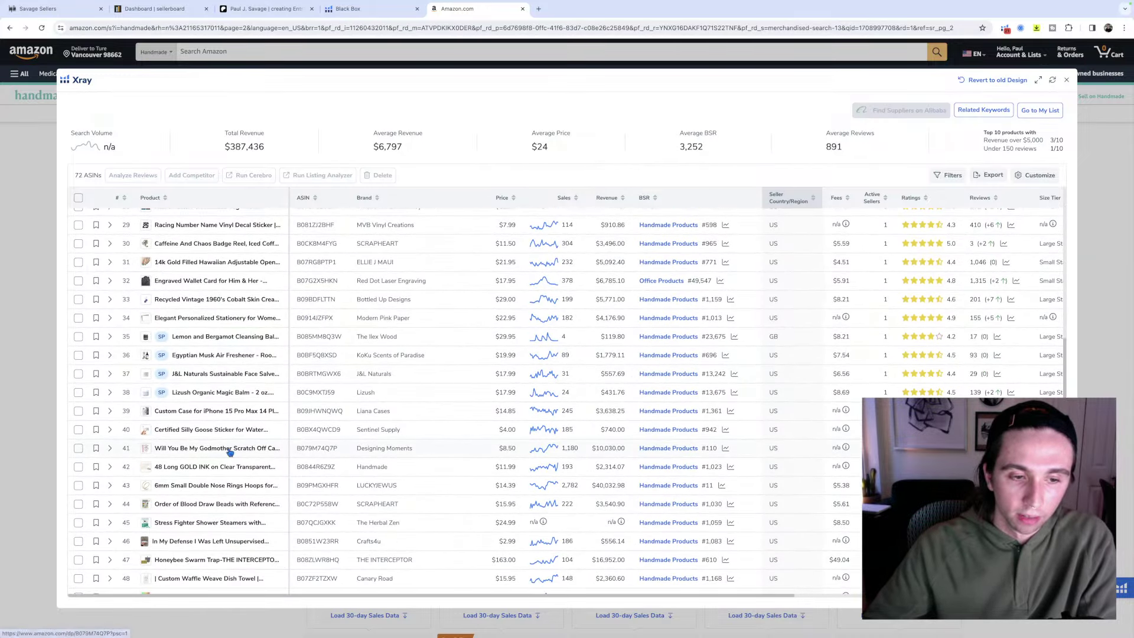
scroll(231, 453, down, 3)
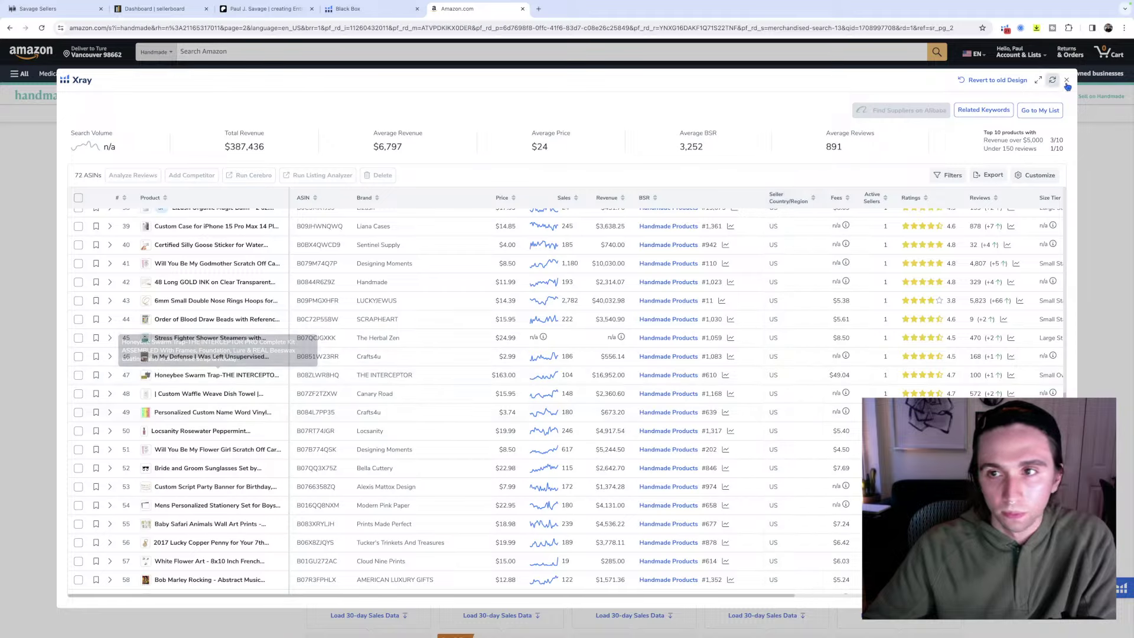
key(Escape)
Skim the page 2 Handmade listings, return to page 1 of the Handmade results and look through its listings.
scroll(588, 462, down, 9)
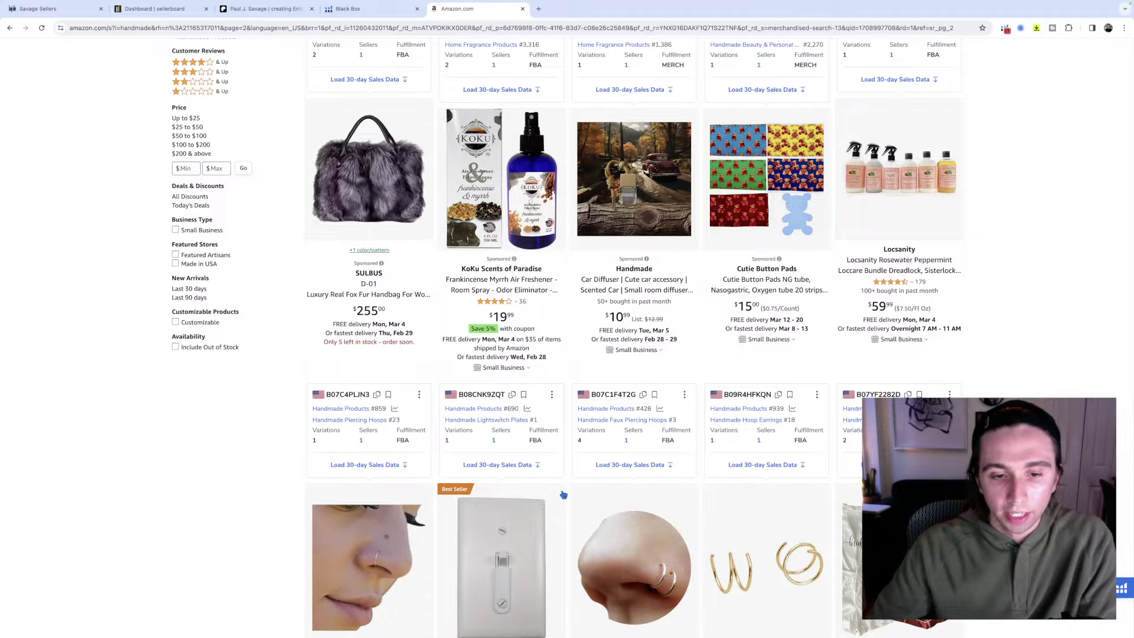
scroll(564, 495, up, 4)
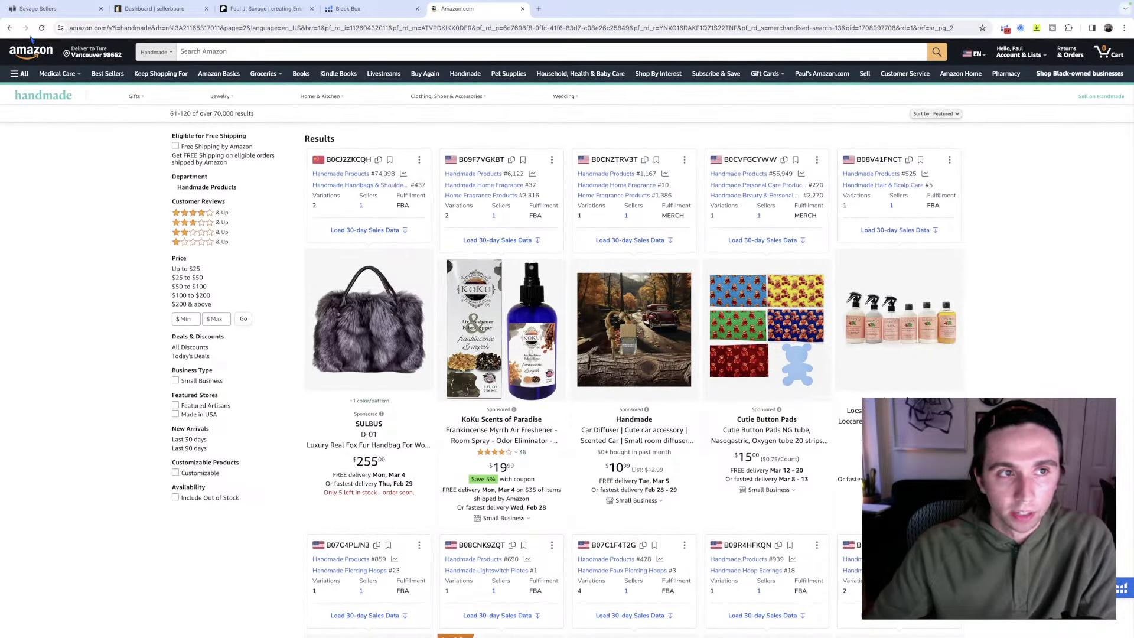
click(12, 29)
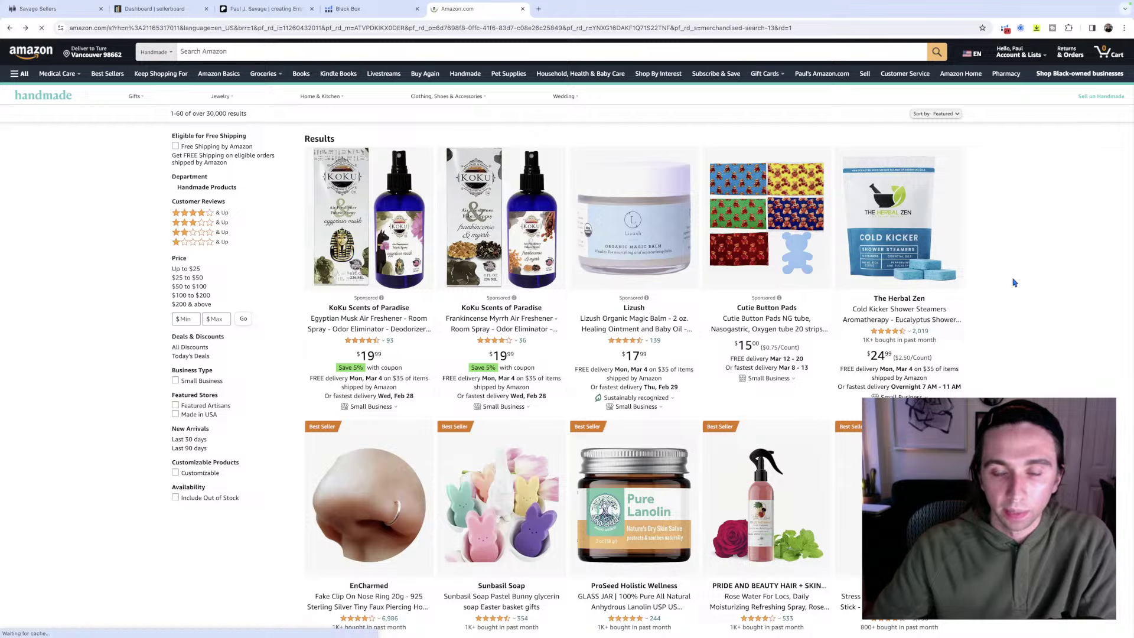
scroll(1015, 282, down, 5)
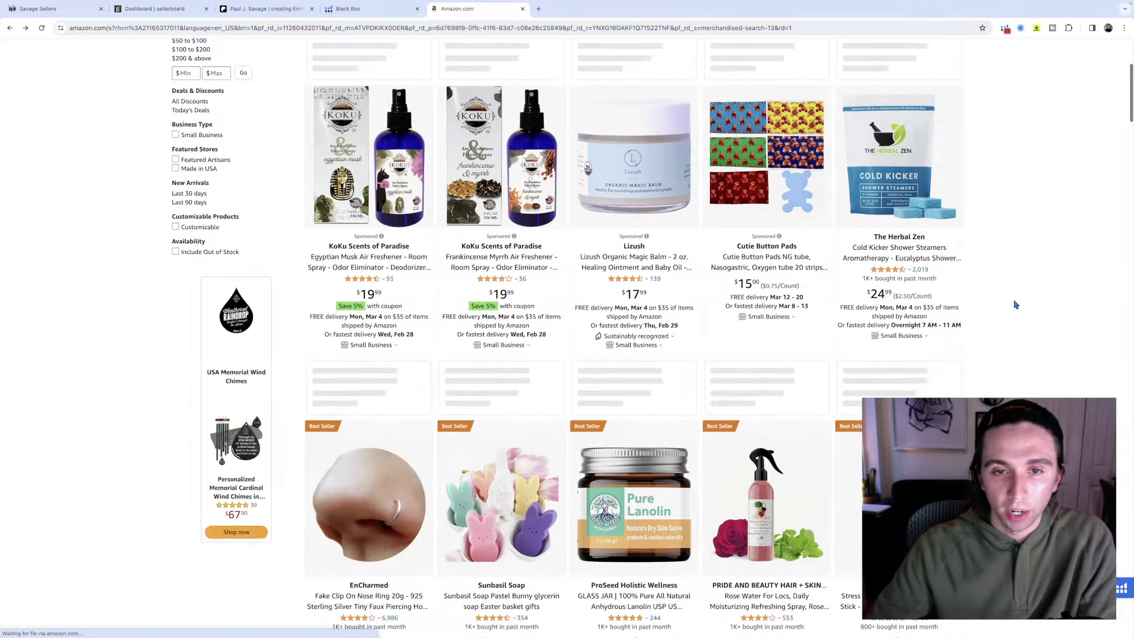
scroll(1015, 305, down, 2)
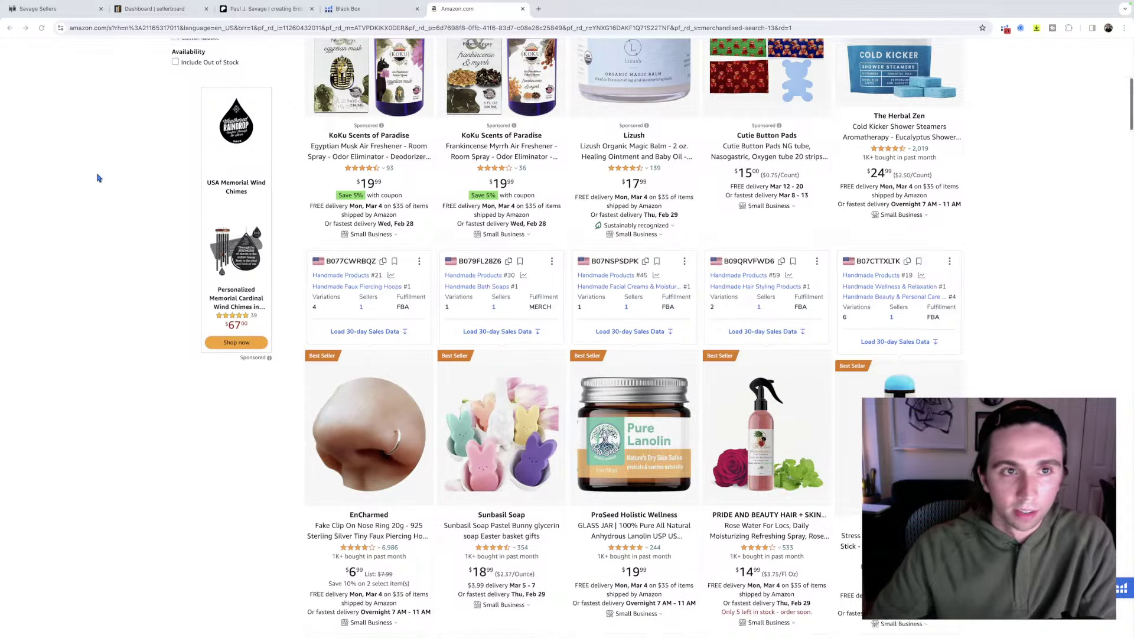
scroll(96, 177, up, 8)
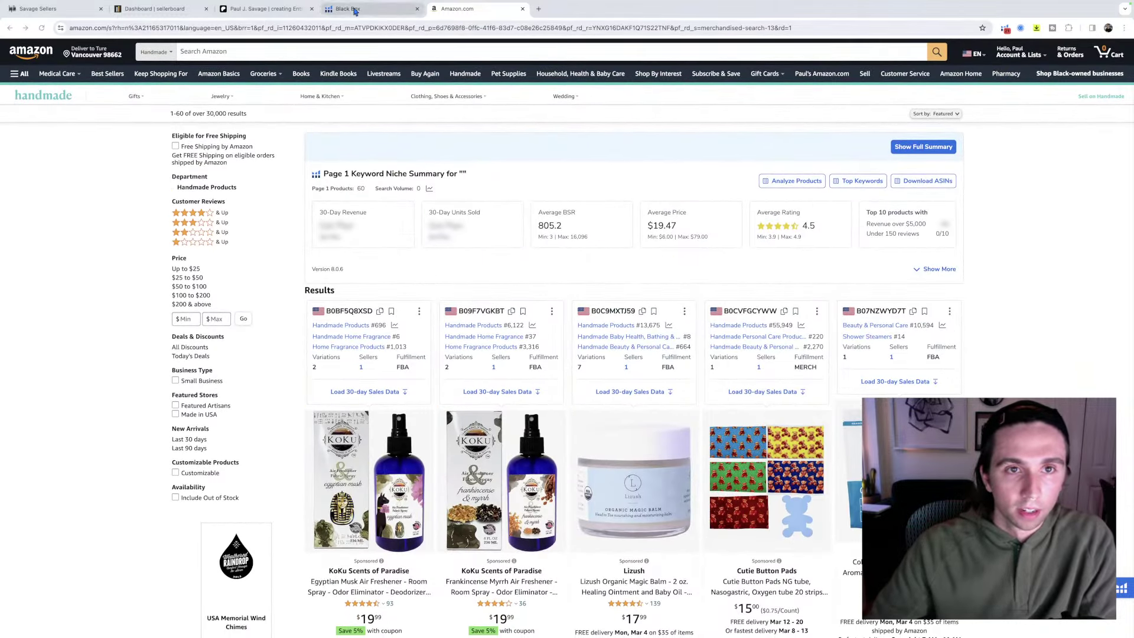
Switch to Helium 10 Black Box and close the sellerboard dashboard and Savage Sellers pages.
click(349, 9)
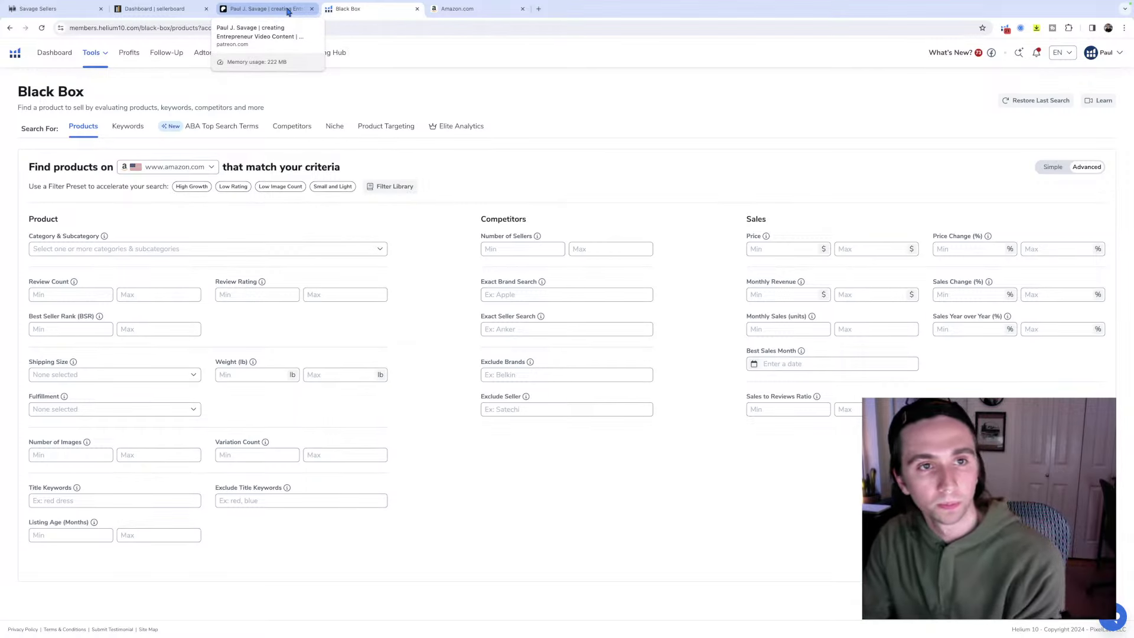
click(207, 9)
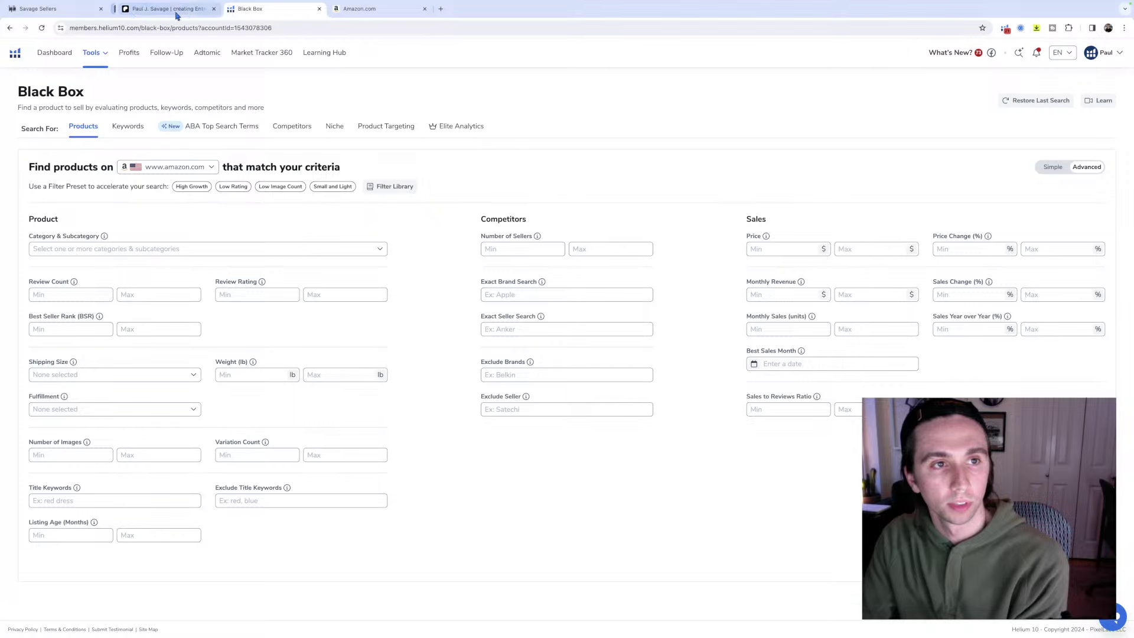
click(101, 9)
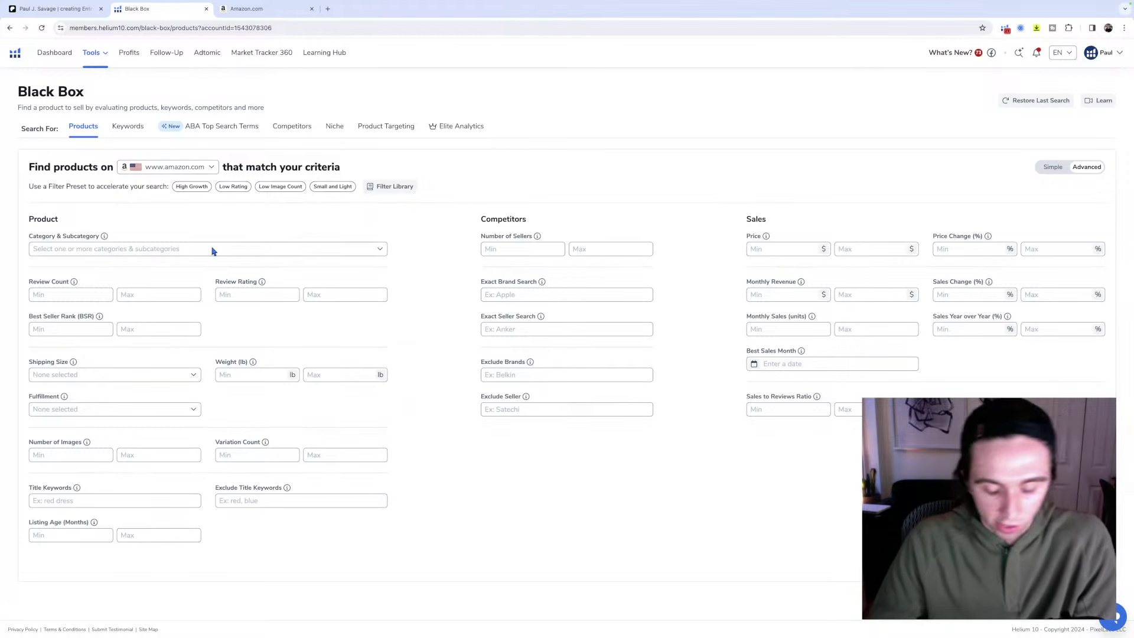
Open the Black Box keyword search and set the search volume range to 5000–30000.
click(131, 135)
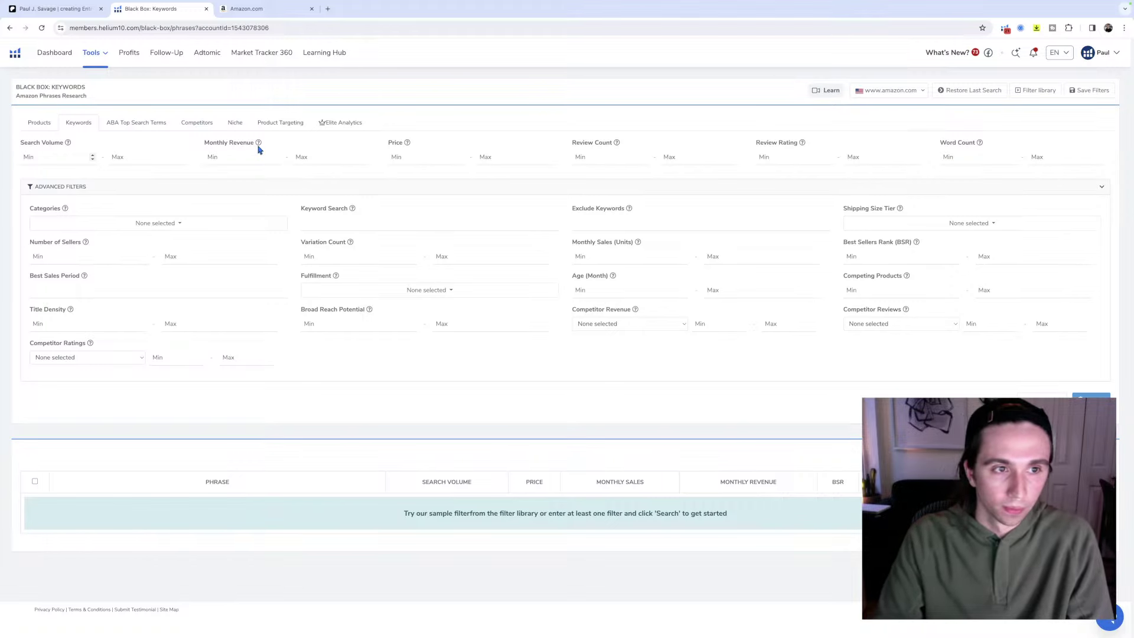
text(5000)
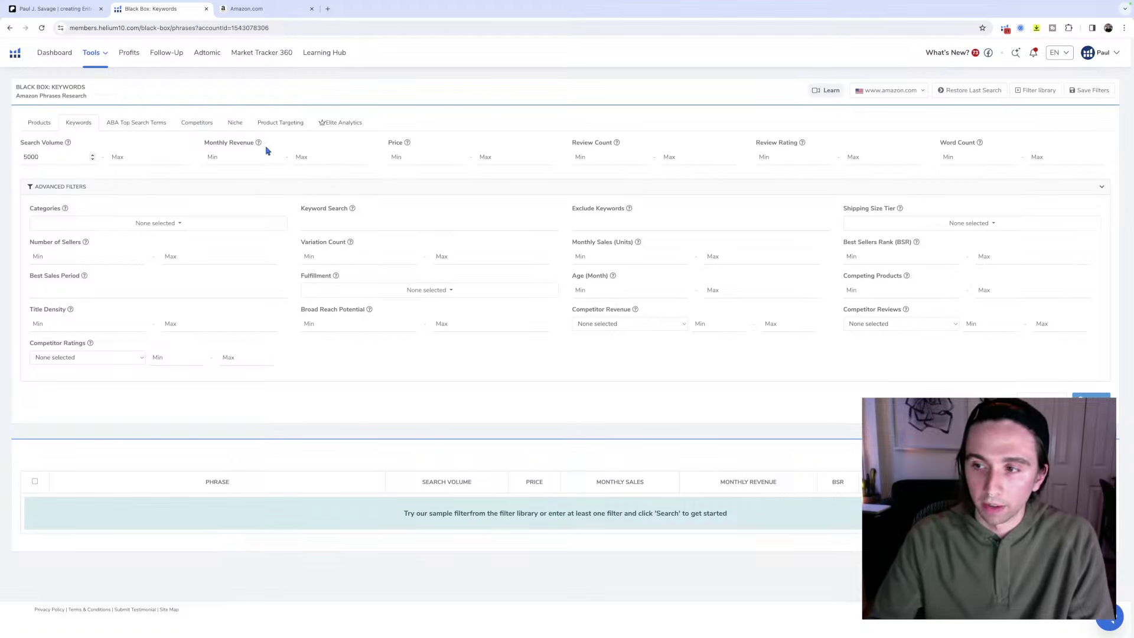
click(145, 160)
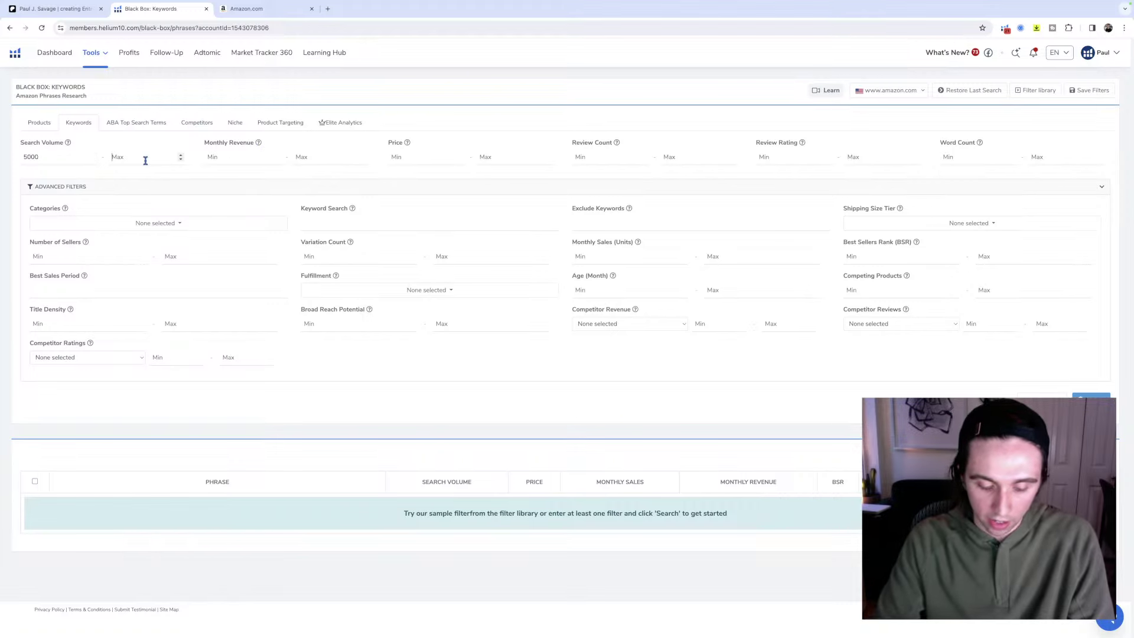
text(30000)
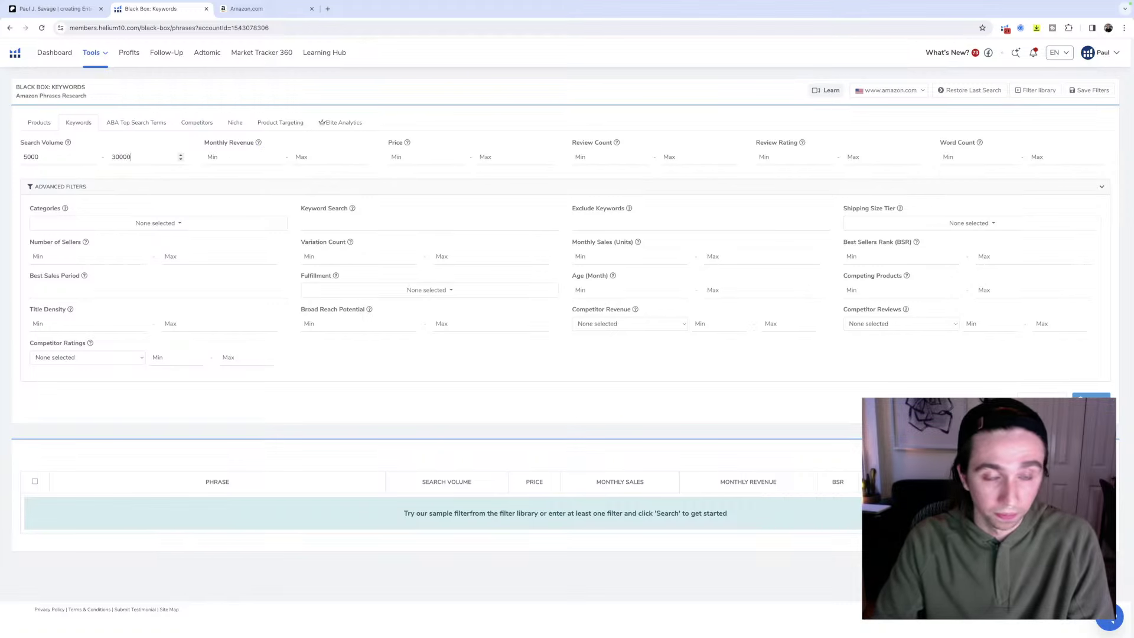
Set the monthly revenue range to 20000–200000 and run the keyword search.
click(249, 158)
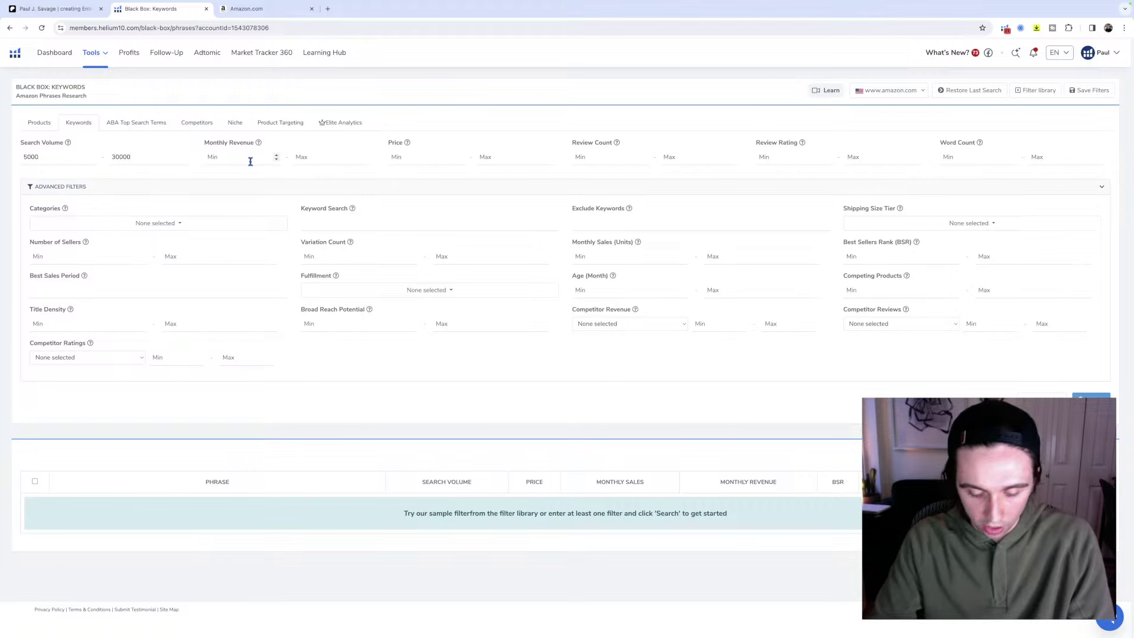
text(20000)
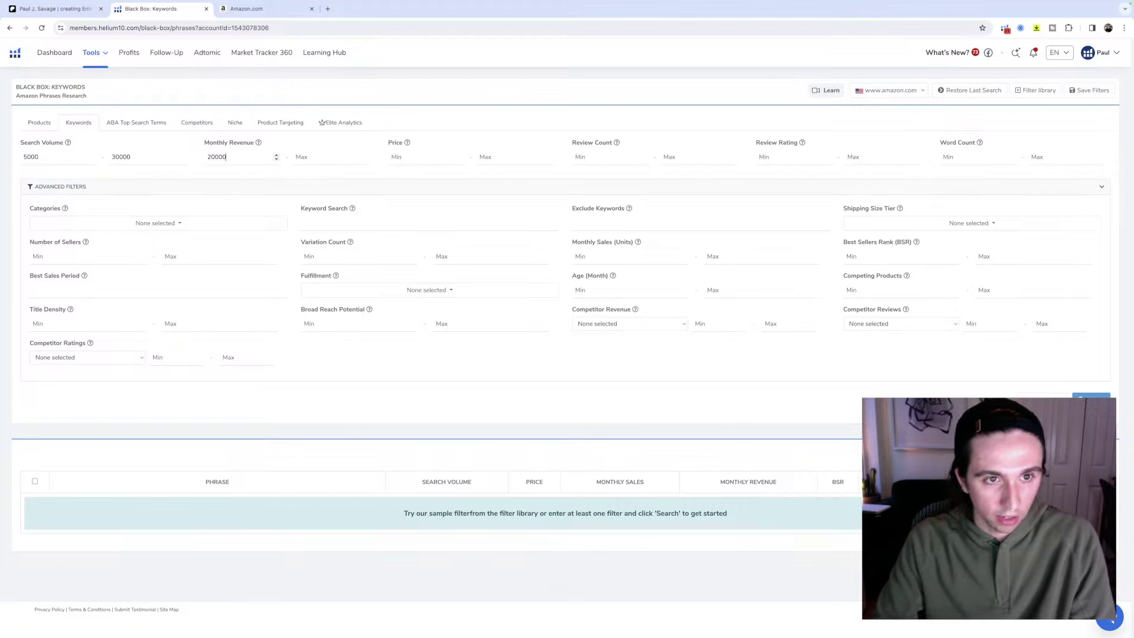
click(298, 158)
text(200000)
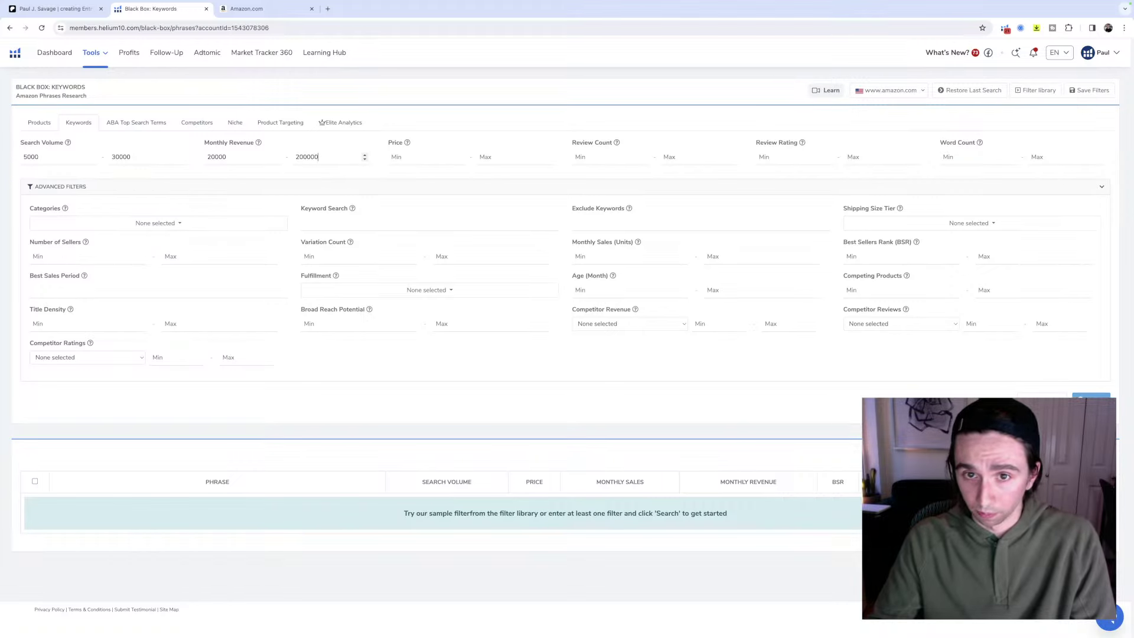
click(700, 154)
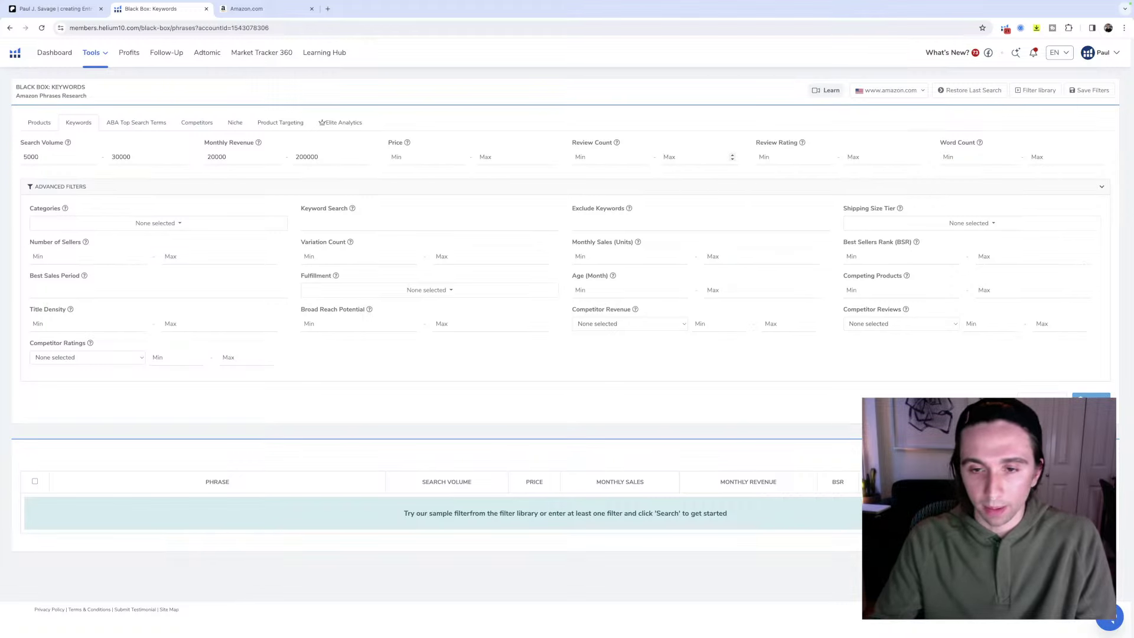
key(Return)
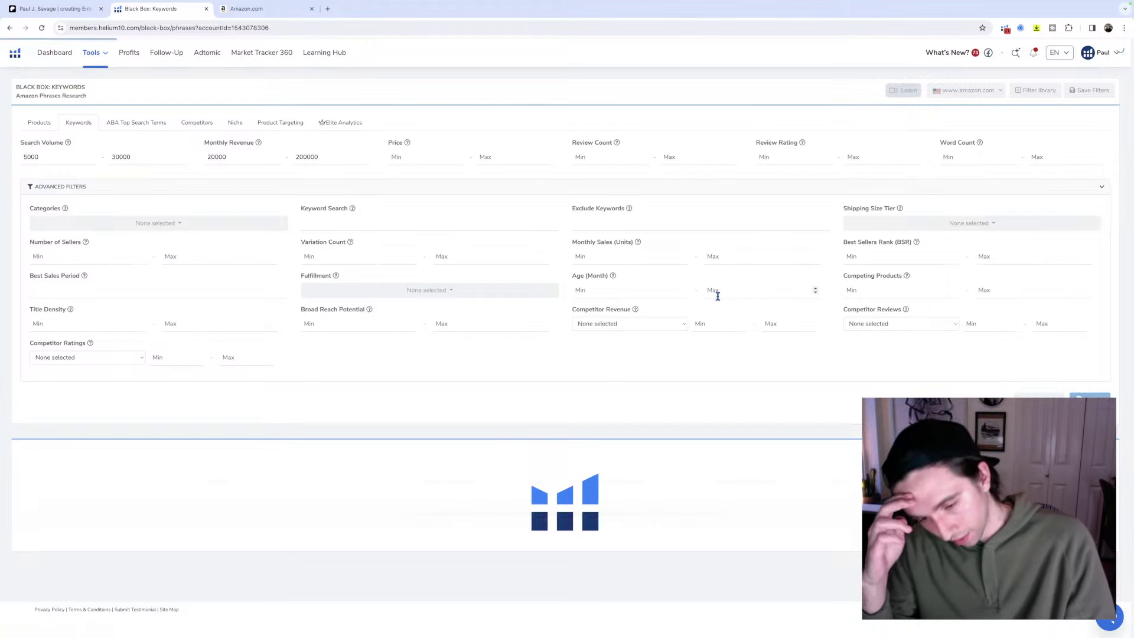
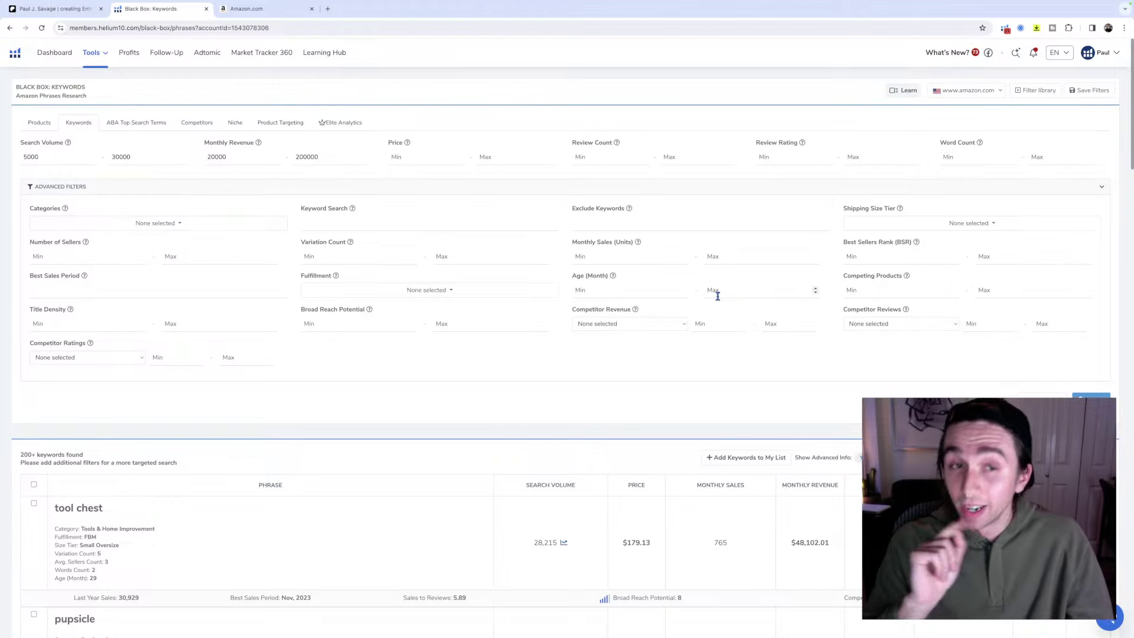
Examine the first keyword results in Black Box, from tool chest and pupsicle through giant stuffed animal and server rack.
click(236, 10)
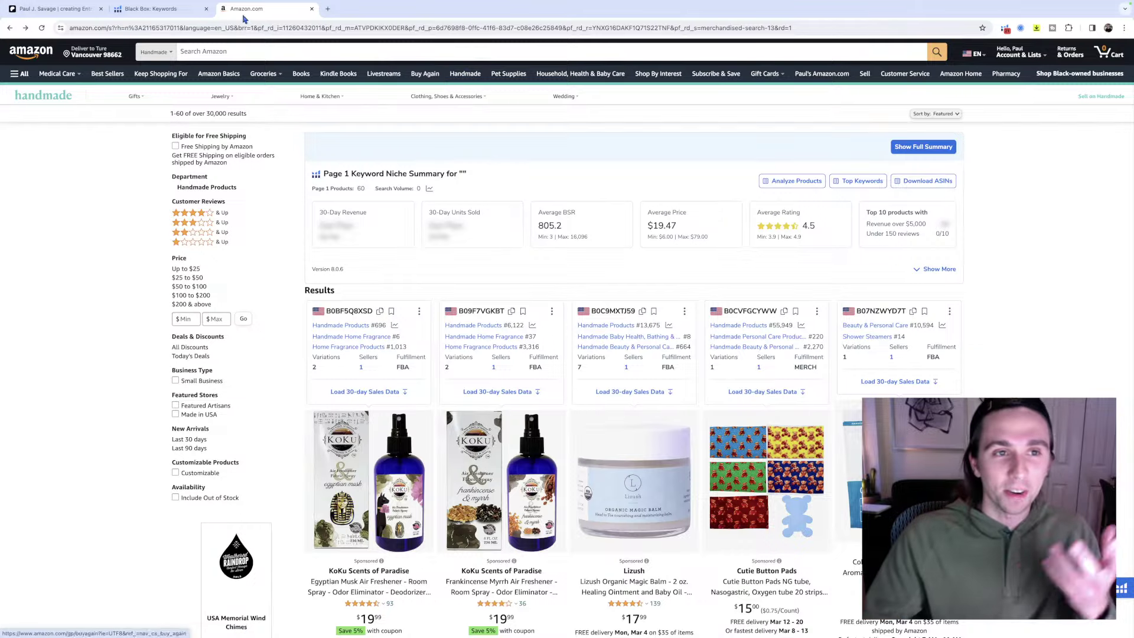
click(163, 9)
scroll(434, 292, down, 2)
scroll(461, 306, down, 2)
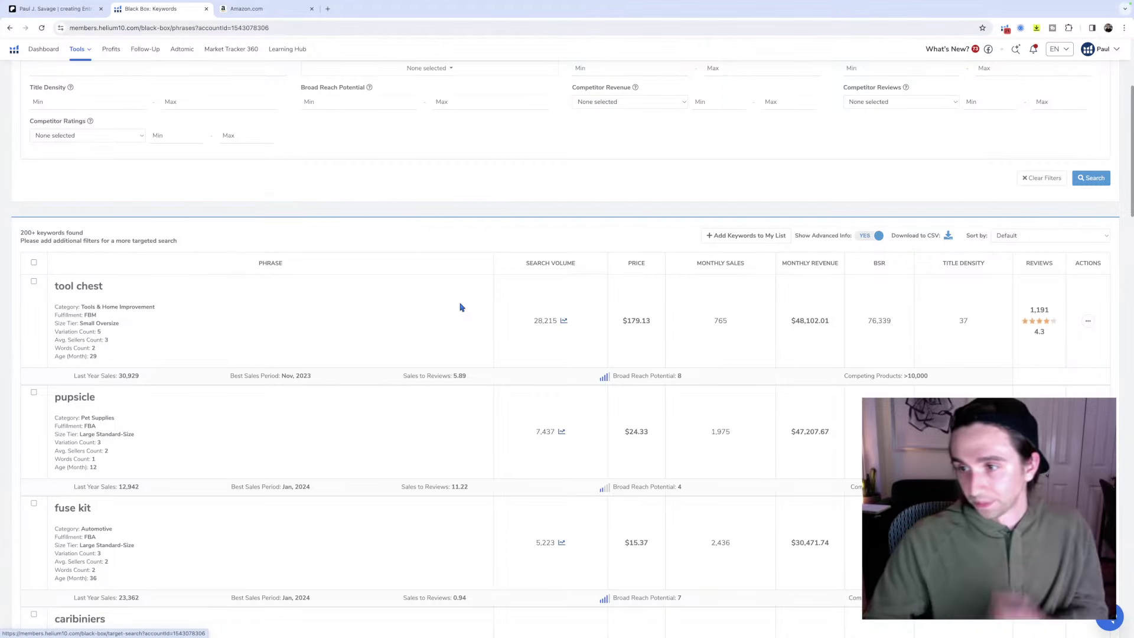
scroll(380, 307, down, 4)
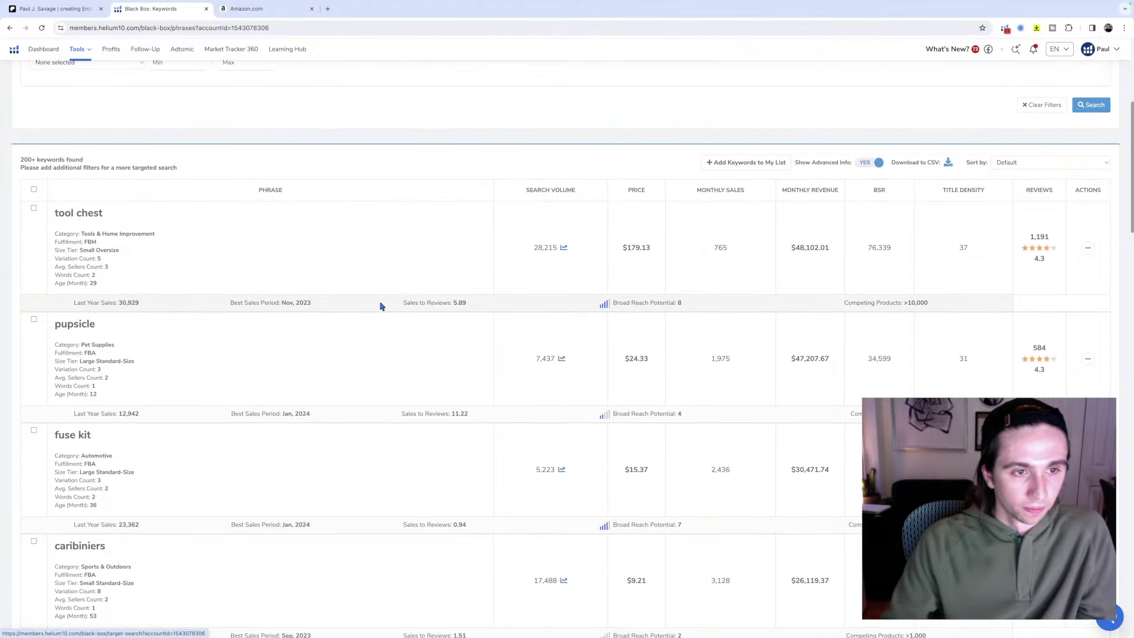
scroll(382, 307, down, 4)
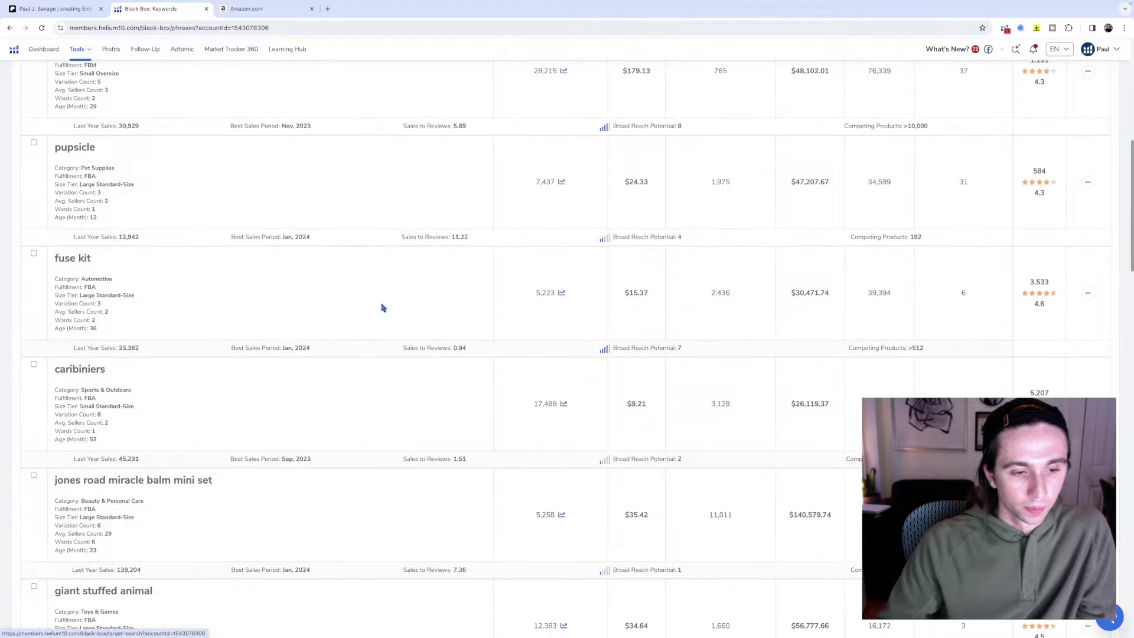
scroll(381, 307, down, 4)
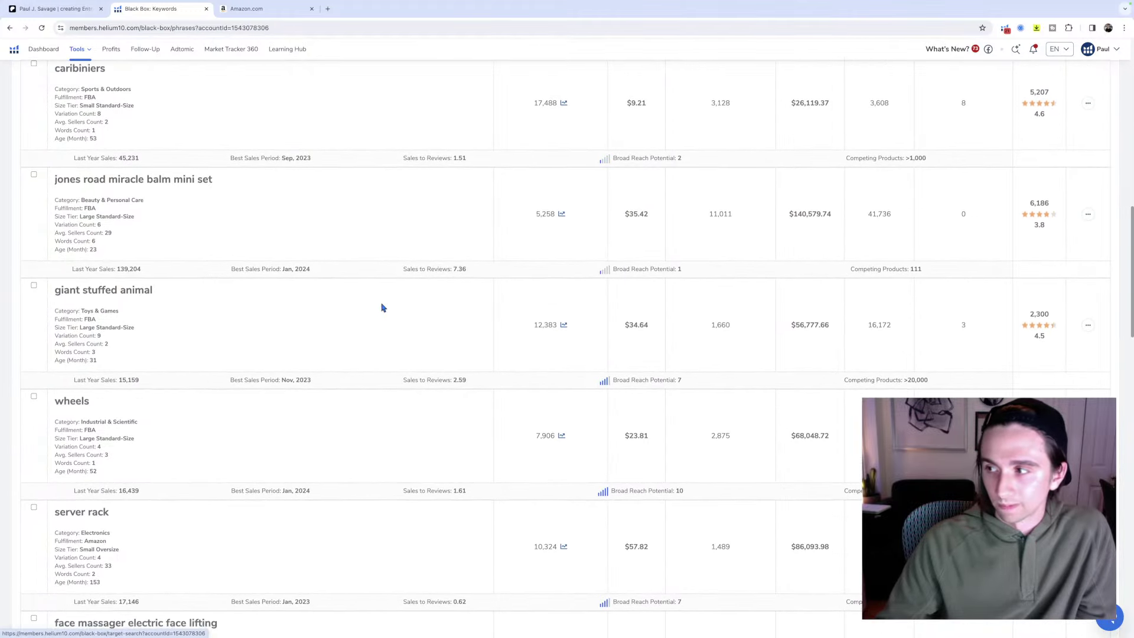
scroll(381, 307, up, 10)
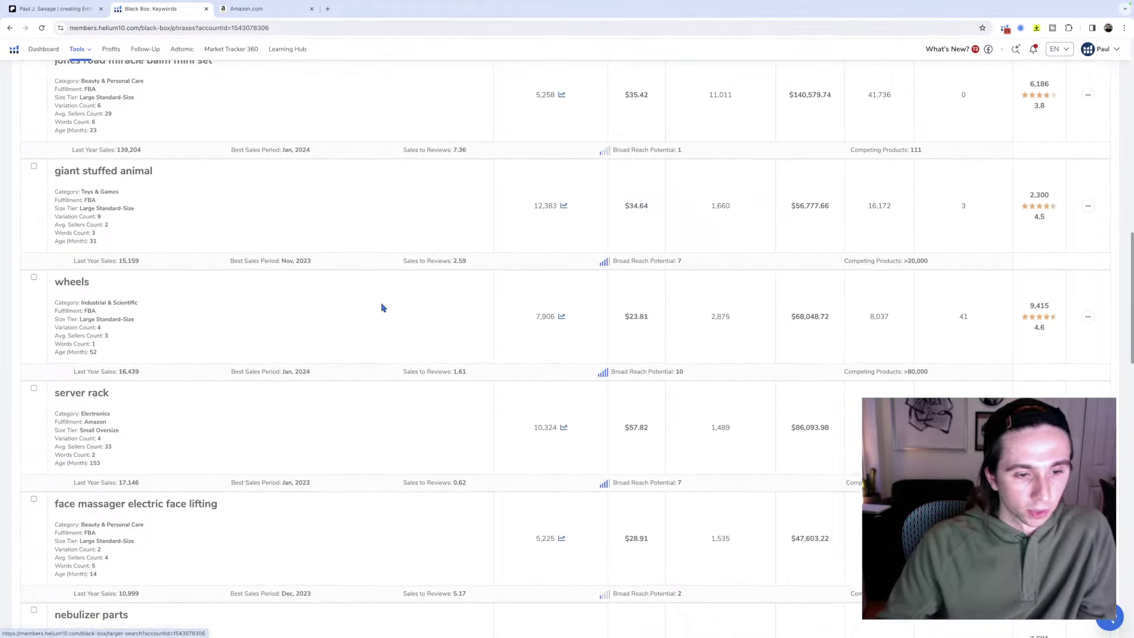
Examine the further keyword results, including face massager electric face lifting, nebulizer parts, snow boots for girls and baseball belt.
scroll(381, 307, down, 4)
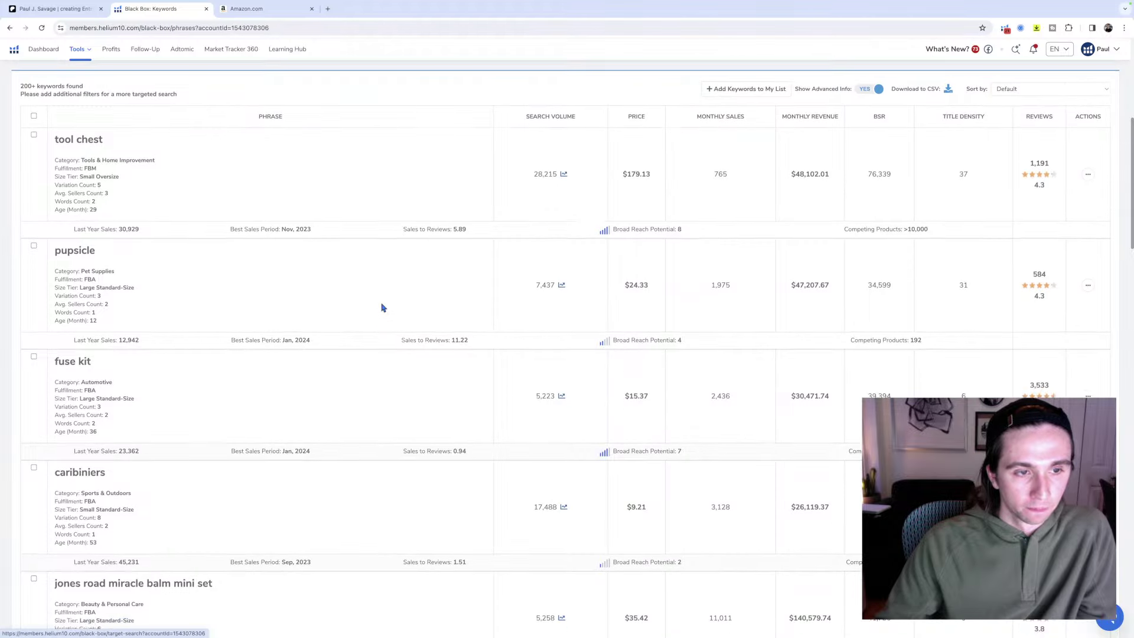
scroll(382, 307, down, 4)
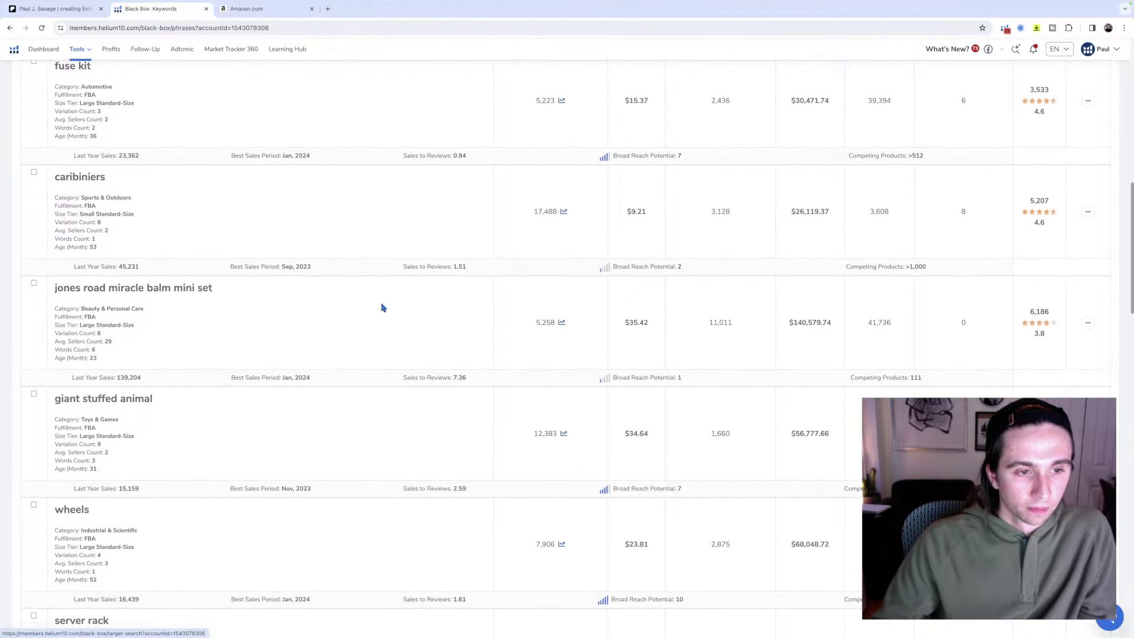
scroll(381, 307, down, 2)
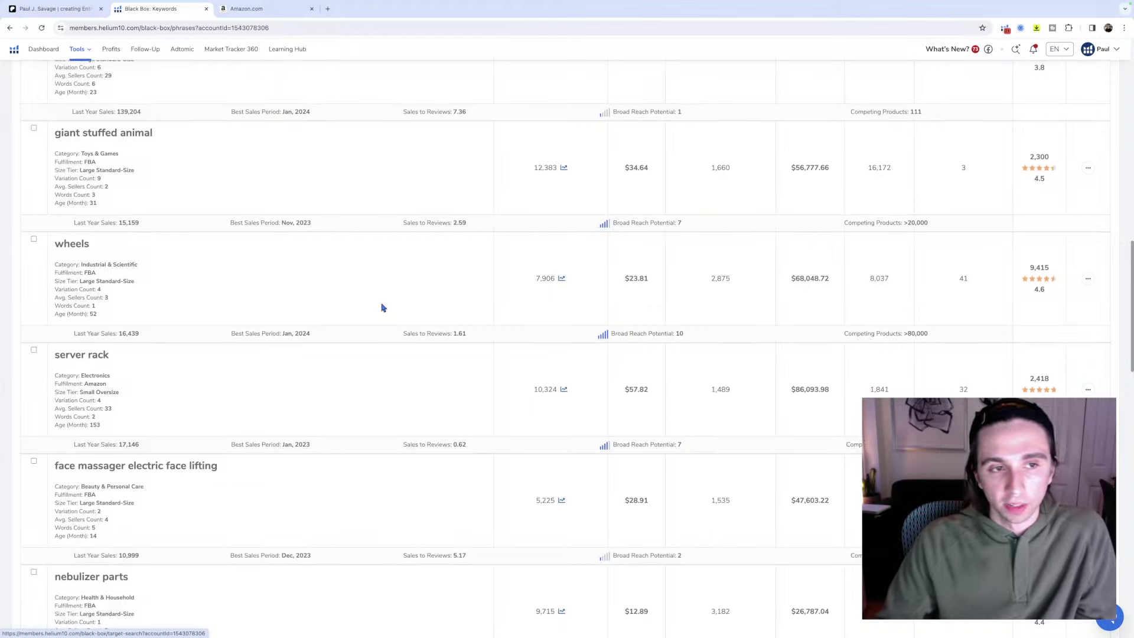
scroll(382, 307, down, 1)
scroll(382, 307, down, 1)
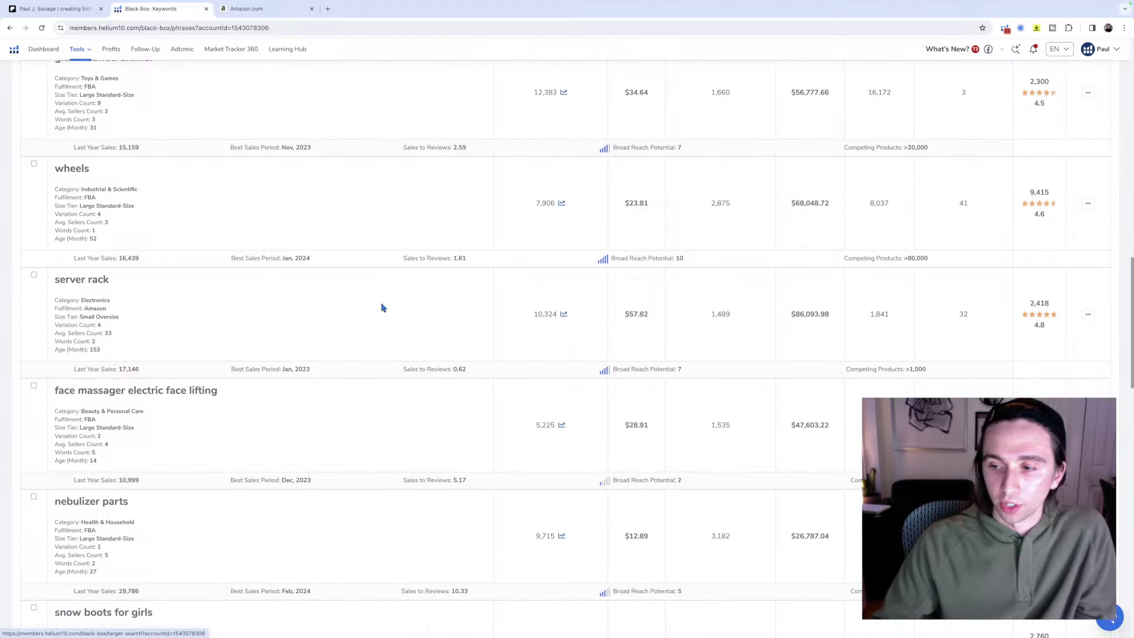
scroll(381, 307, down, 1)
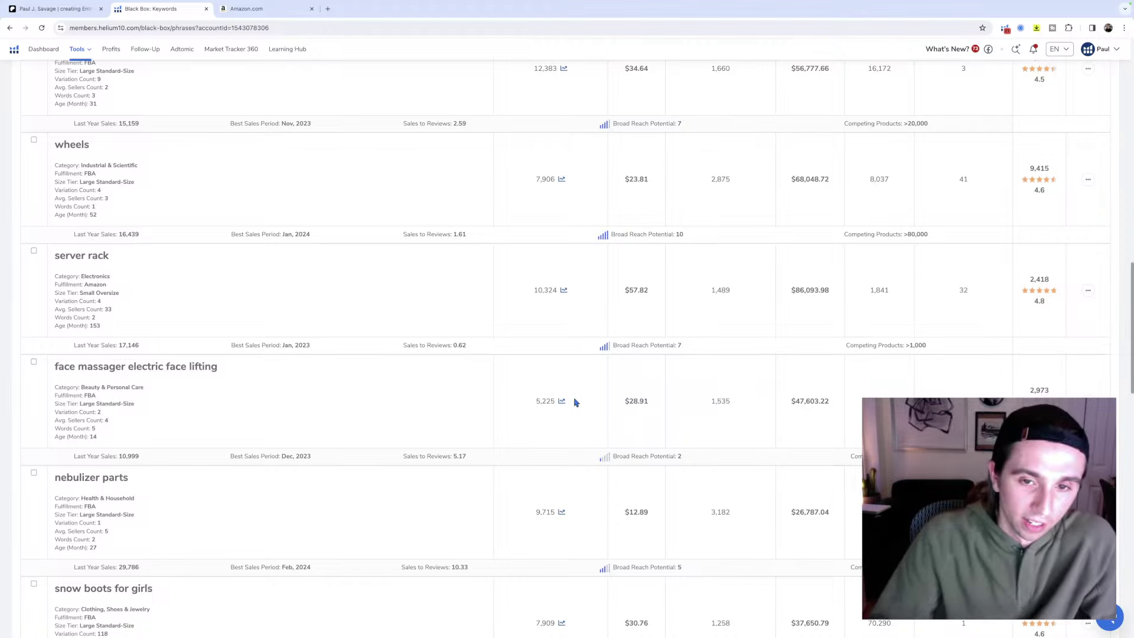
scroll(578, 399, down, 1)
scroll(606, 398, down, 1)
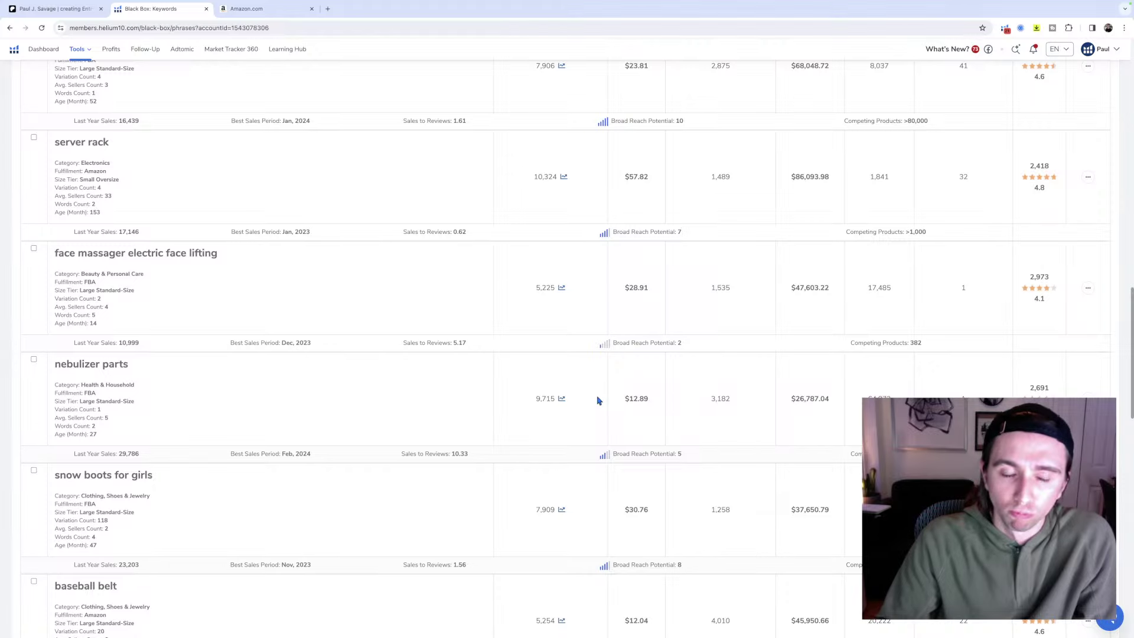
scroll(596, 400, down, 1)
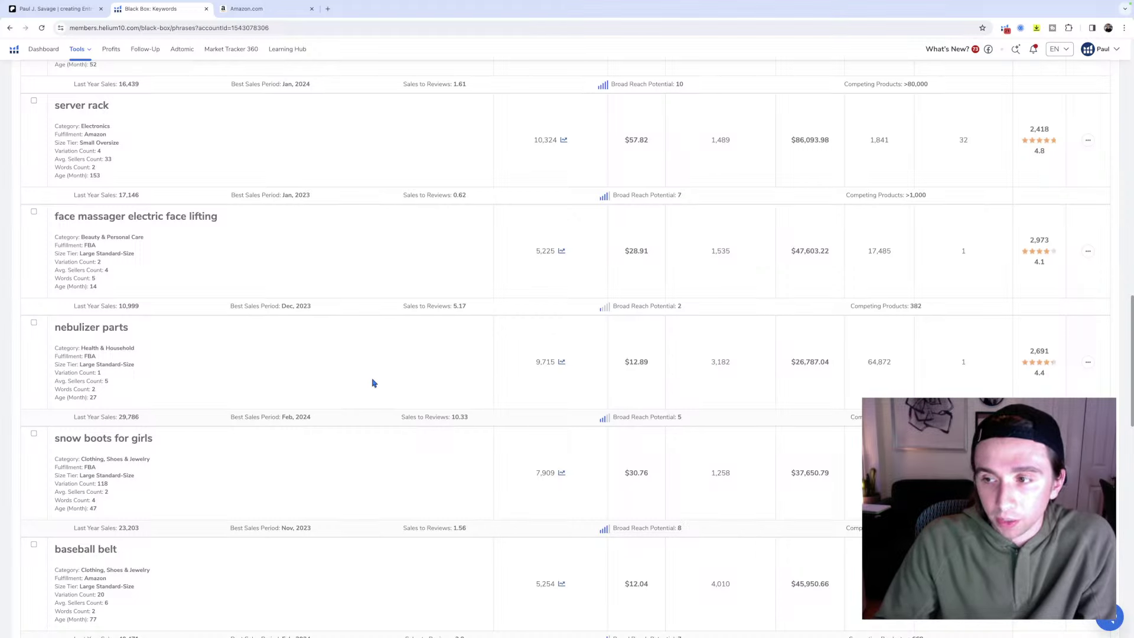
scroll(372, 383, down, 1)
scroll(372, 383, down, 1)
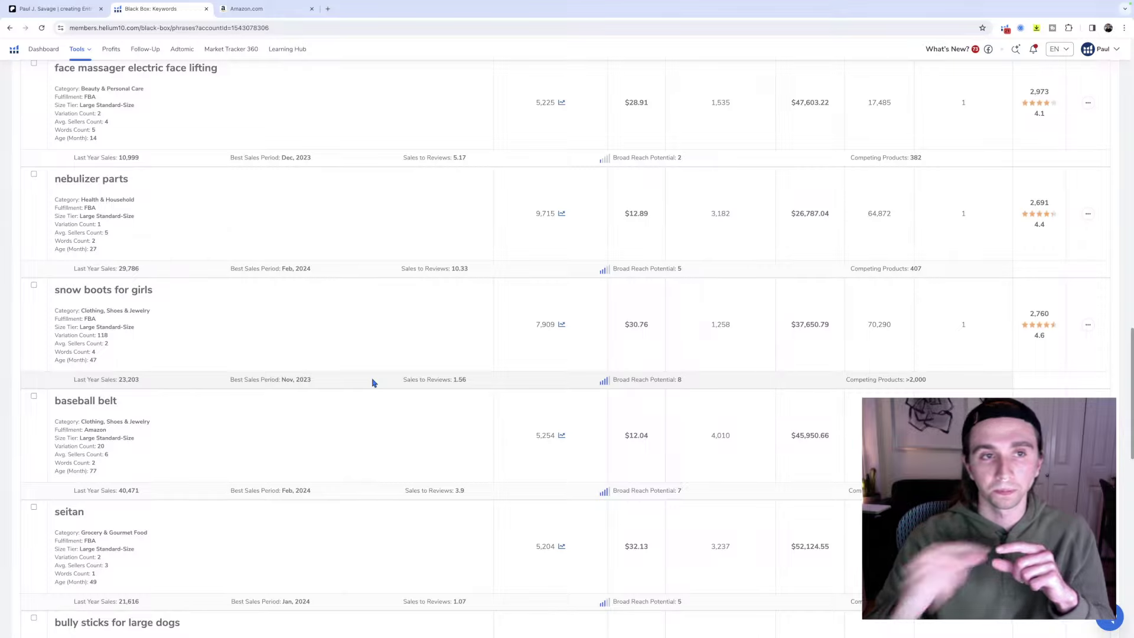
Switch to the Amazon Handmade results and skim the product listings on the first page for product ideas.
click(260, 9)
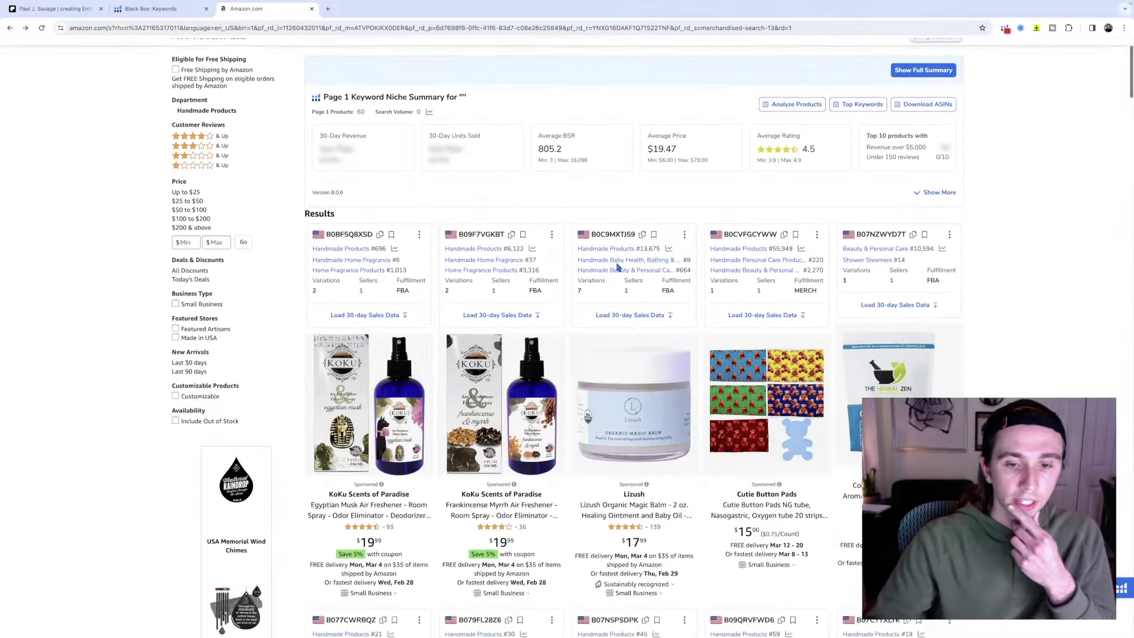
scroll(615, 269, down, 3)
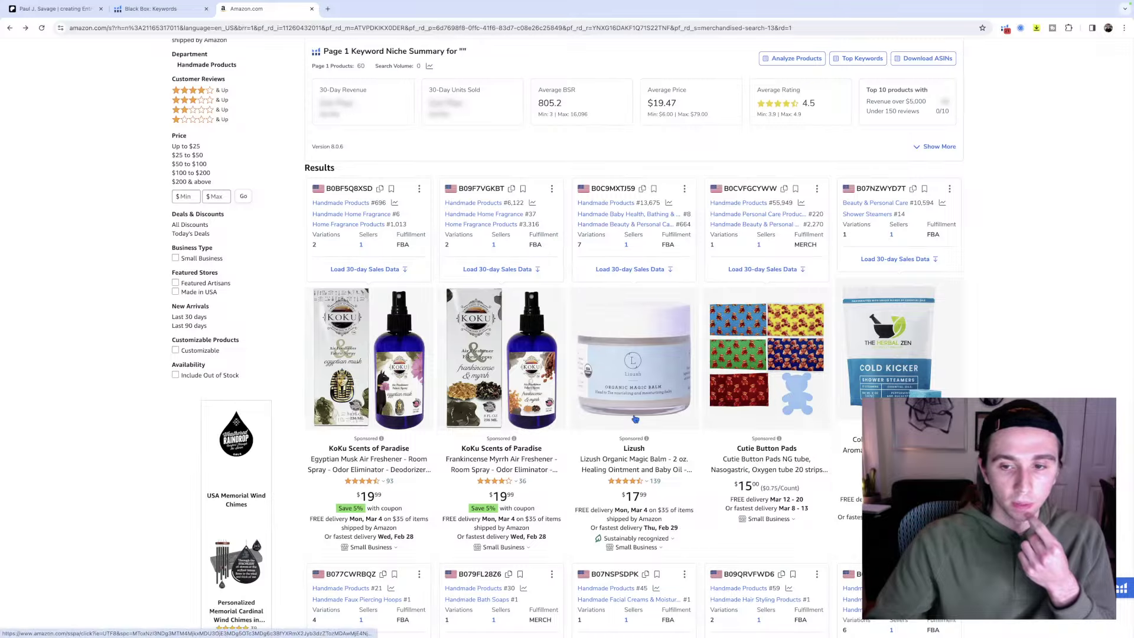
scroll(636, 418, down, 2)
scroll(636, 419, down, 15)
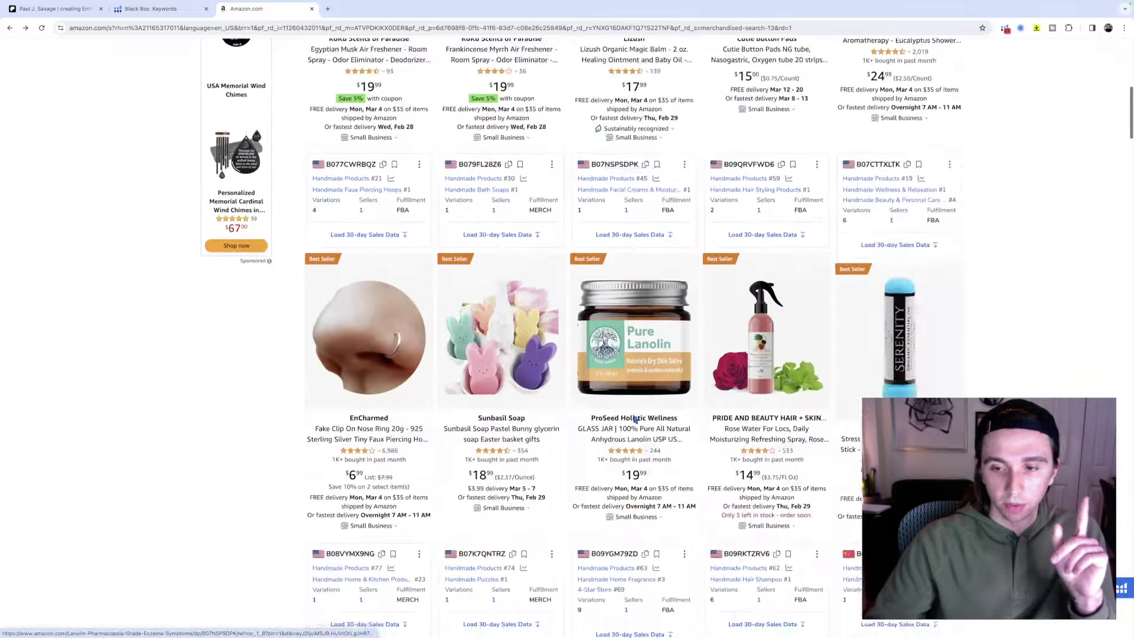
scroll(635, 418, down, 20)
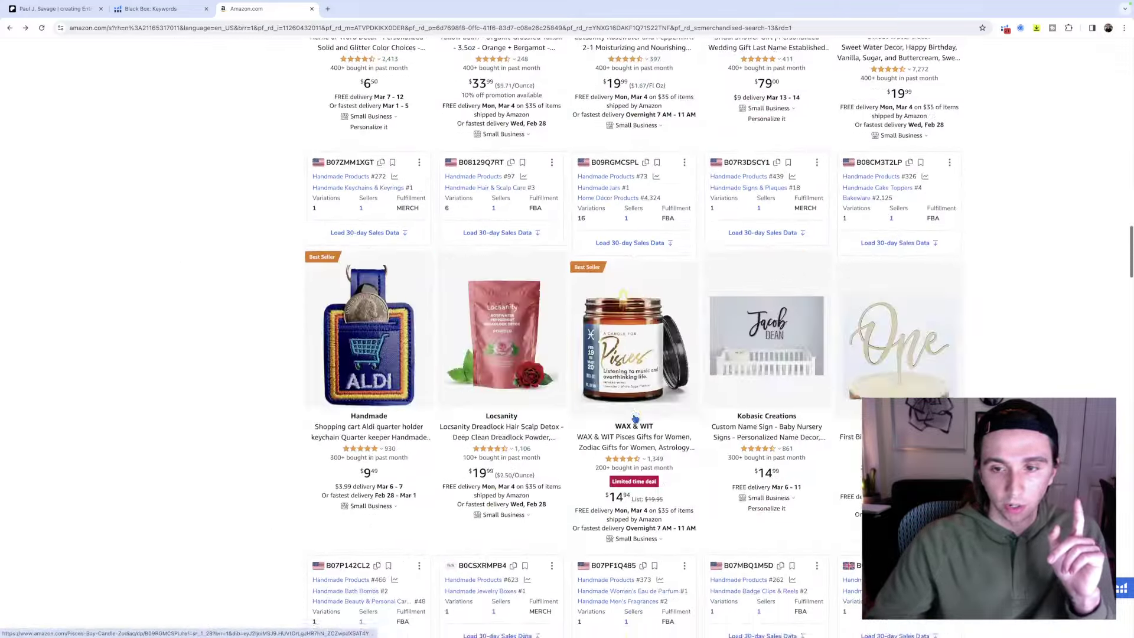
scroll(635, 418, down, 18)
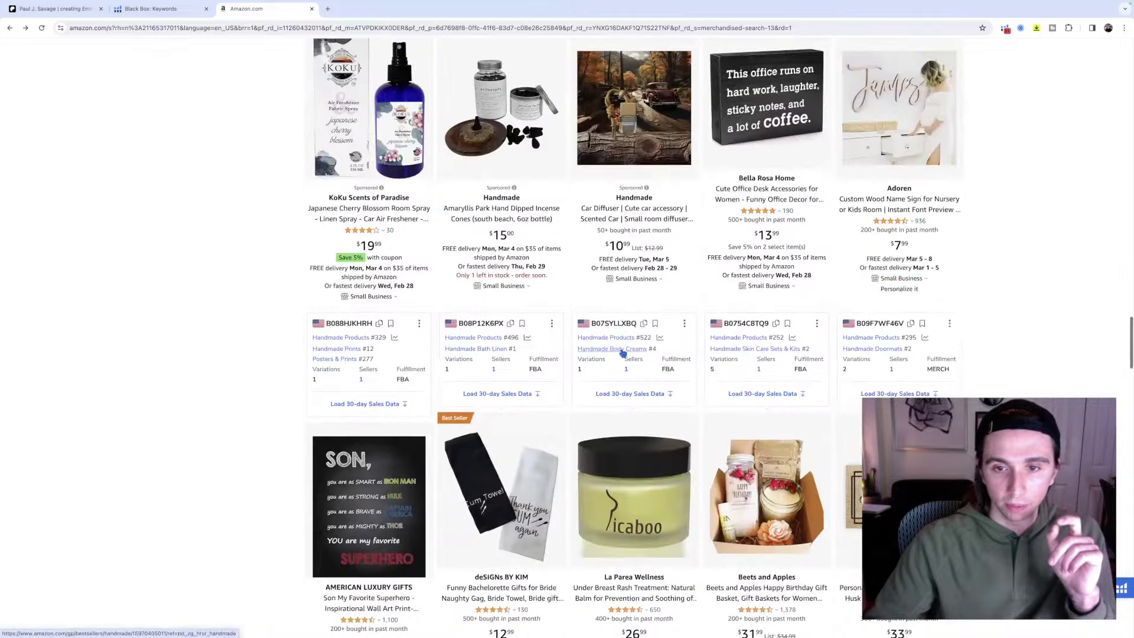
scroll(624, 354, down, 13)
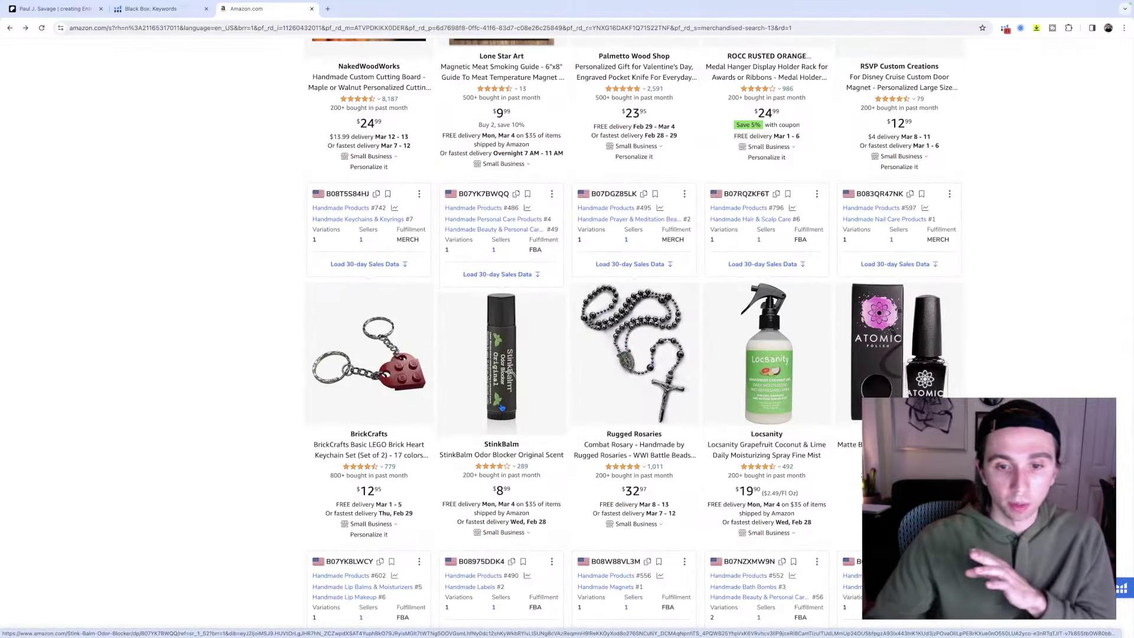
scroll(502, 407, down, 15)
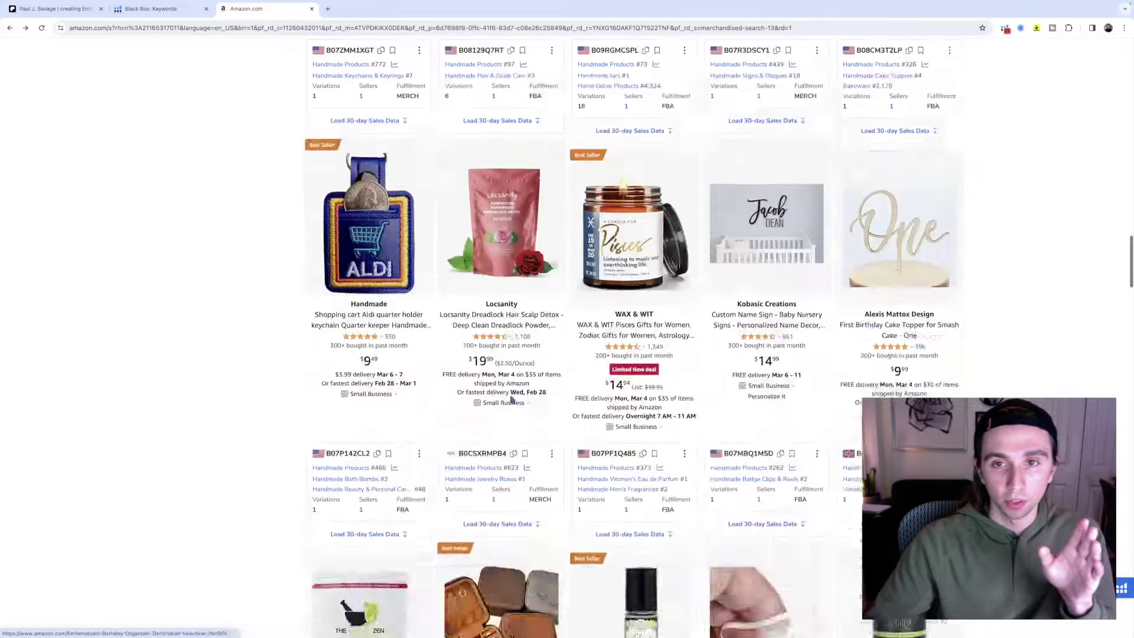
scroll(511, 400, up, 15)
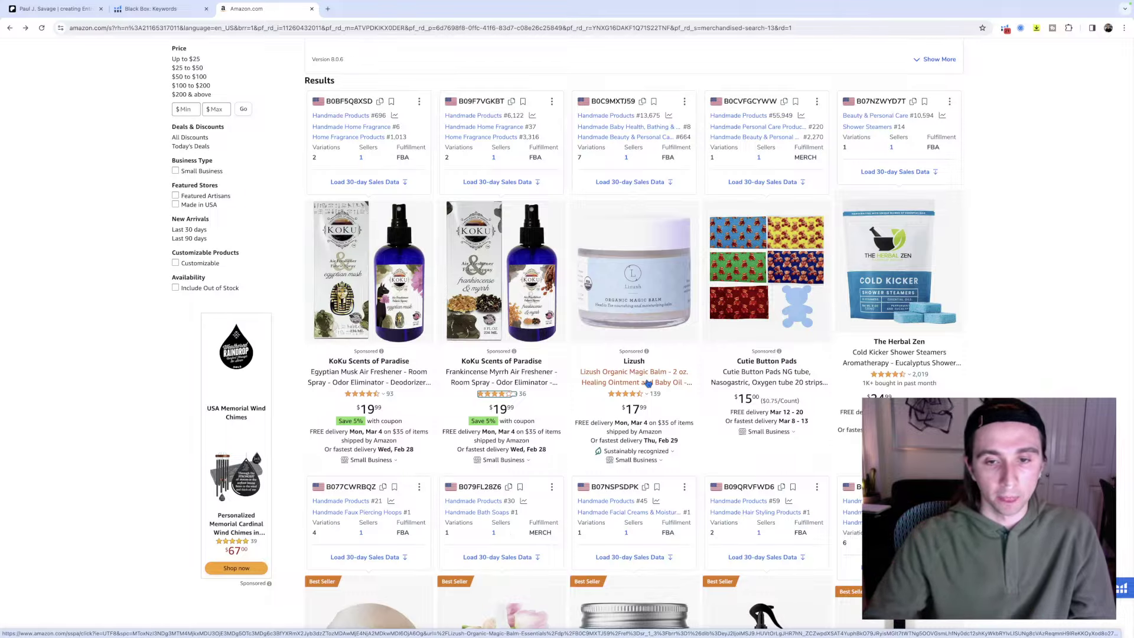
scroll(648, 383, down, 20)
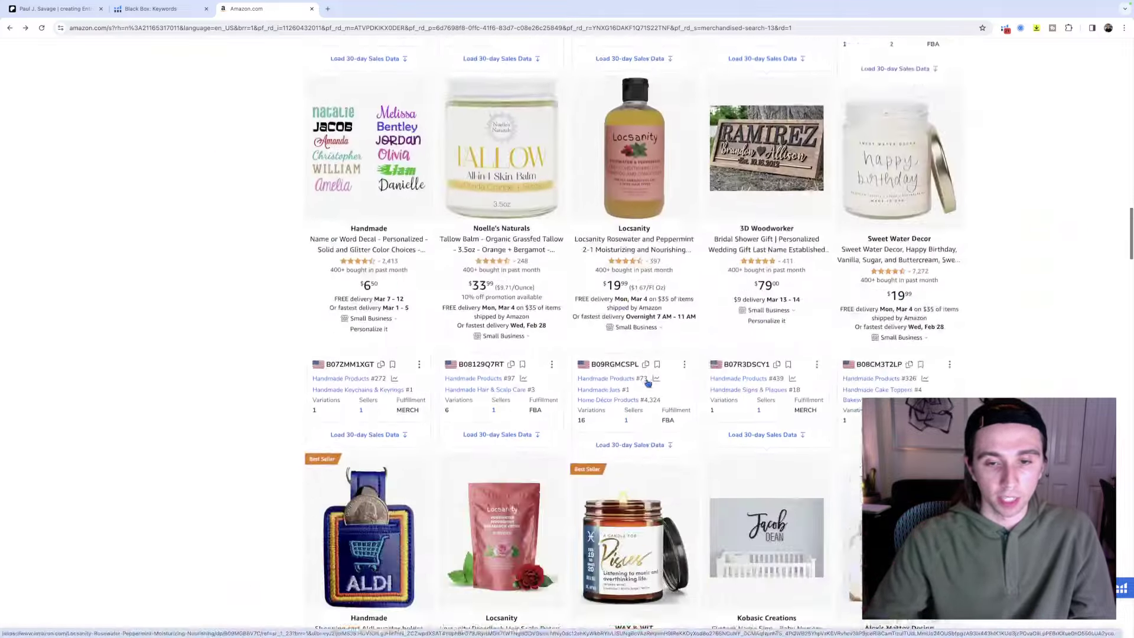
scroll(648, 383, up, 20)
scroll(643, 378, down, 2)
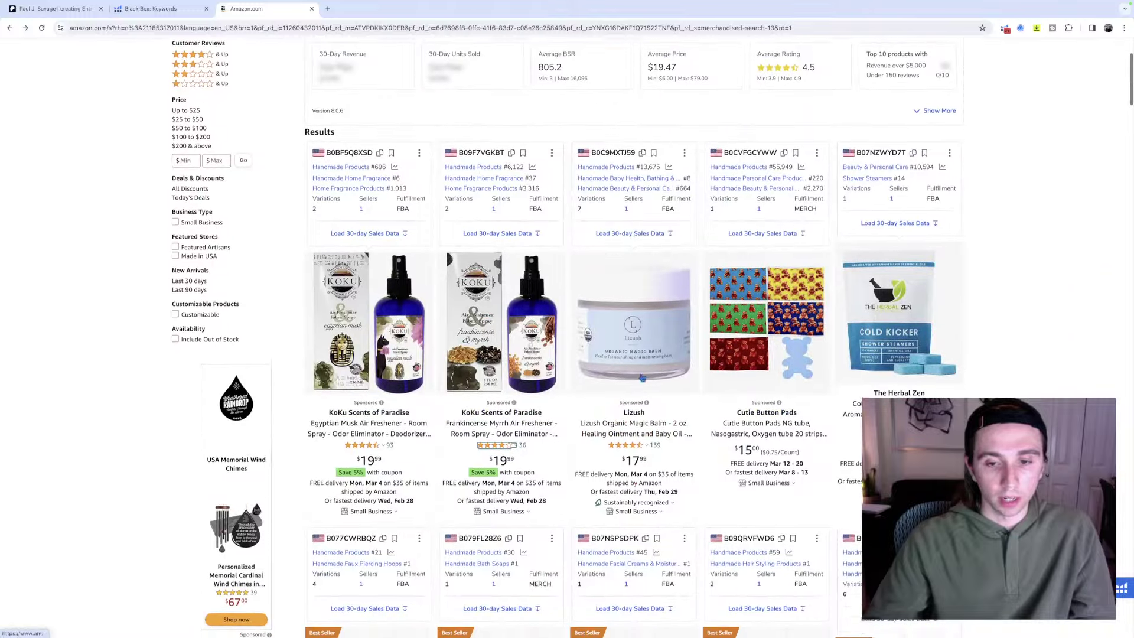
Examine the Handmade listings row by row, from shower steamers and nose rings through birthday candles, bracelets and tallow balm to the Aldi keychain.
scroll(643, 378, down, 1)
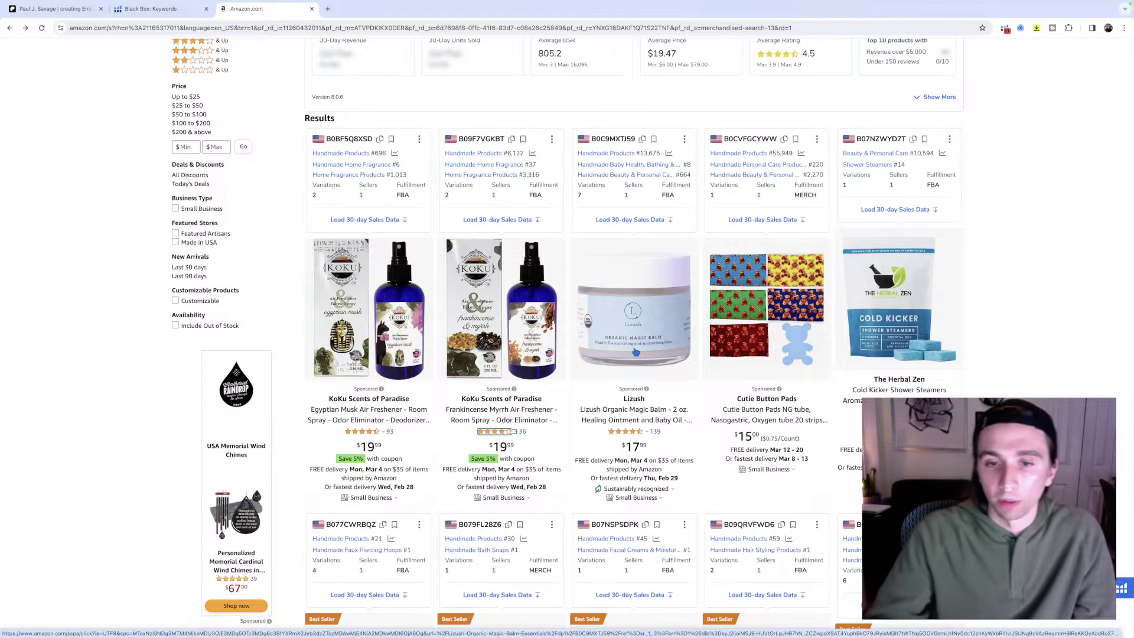
scroll(636, 352, down, 3)
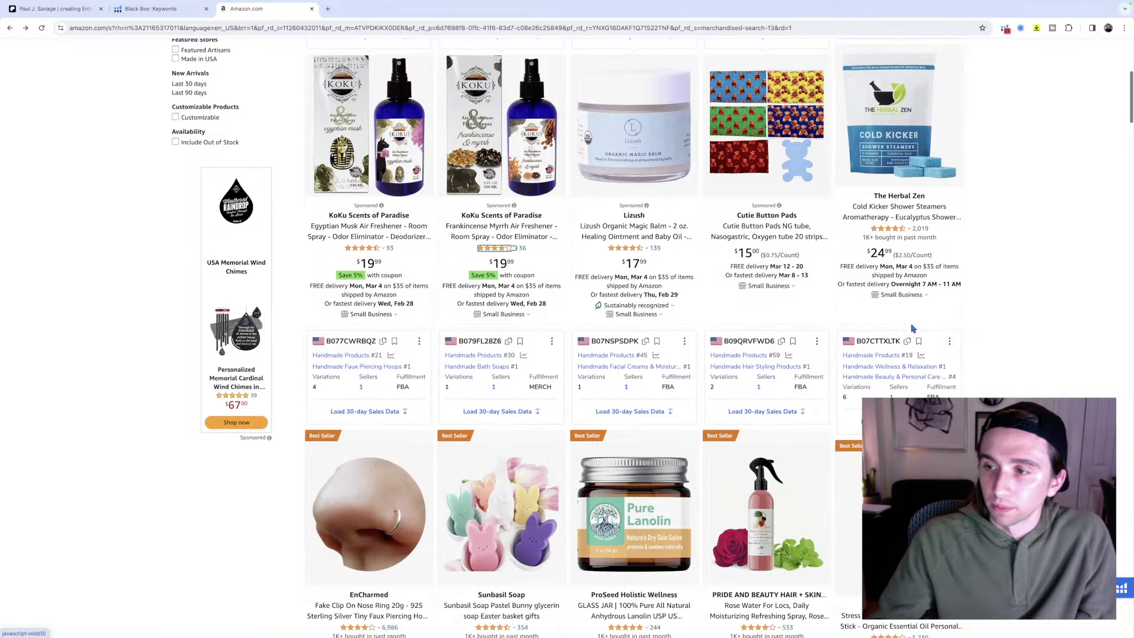
scroll(987, 372, down, 4)
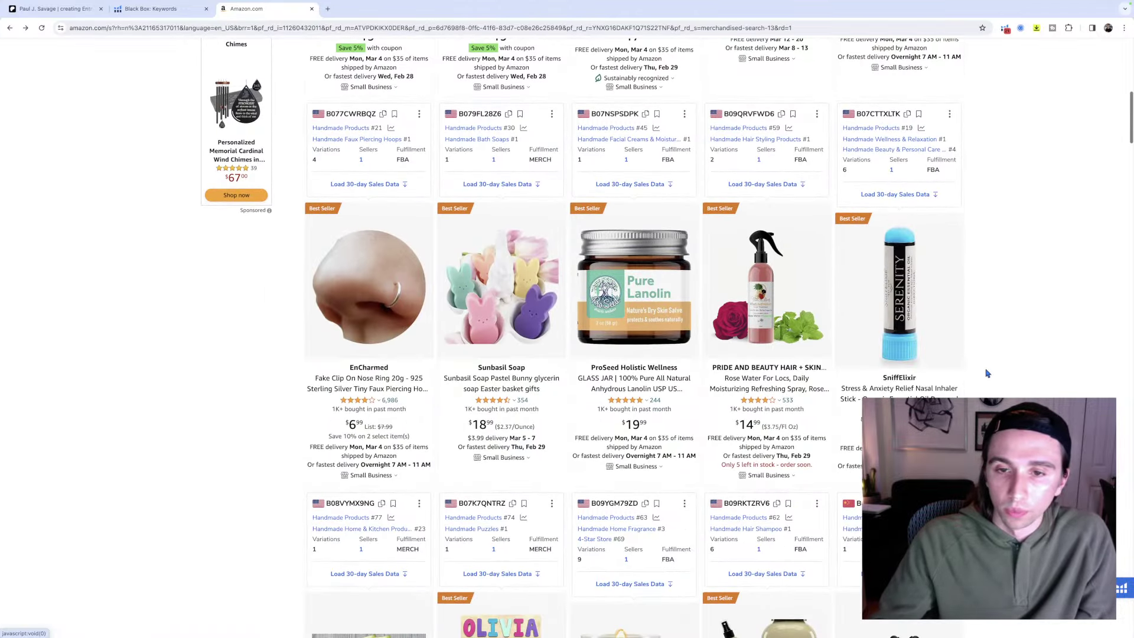
scroll(987, 373, down, 3)
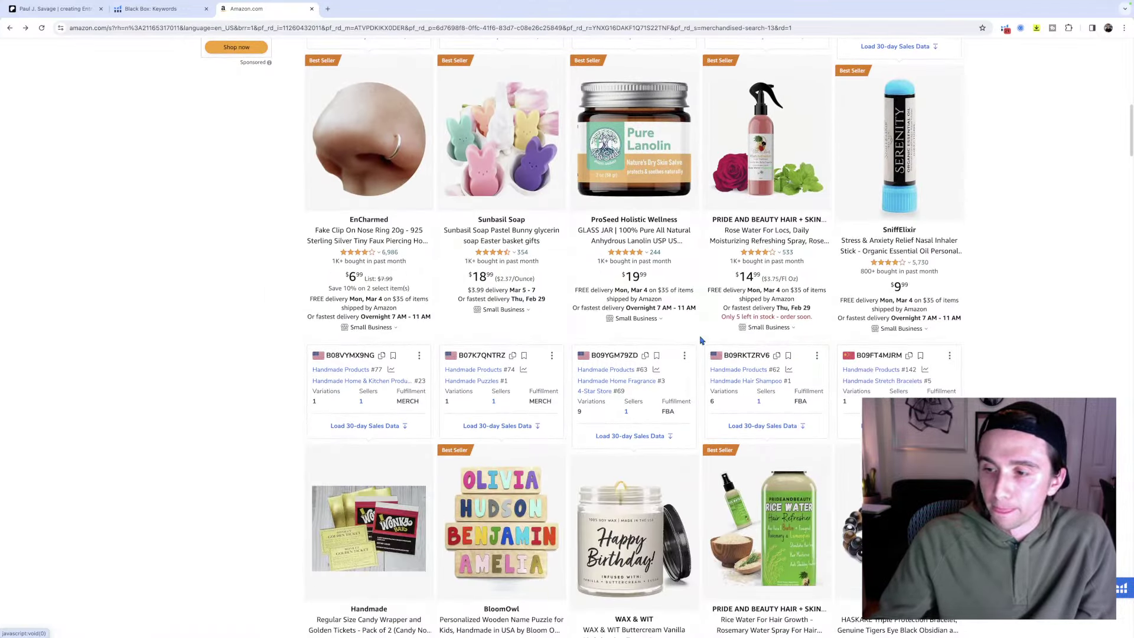
scroll(701, 340, down, 3)
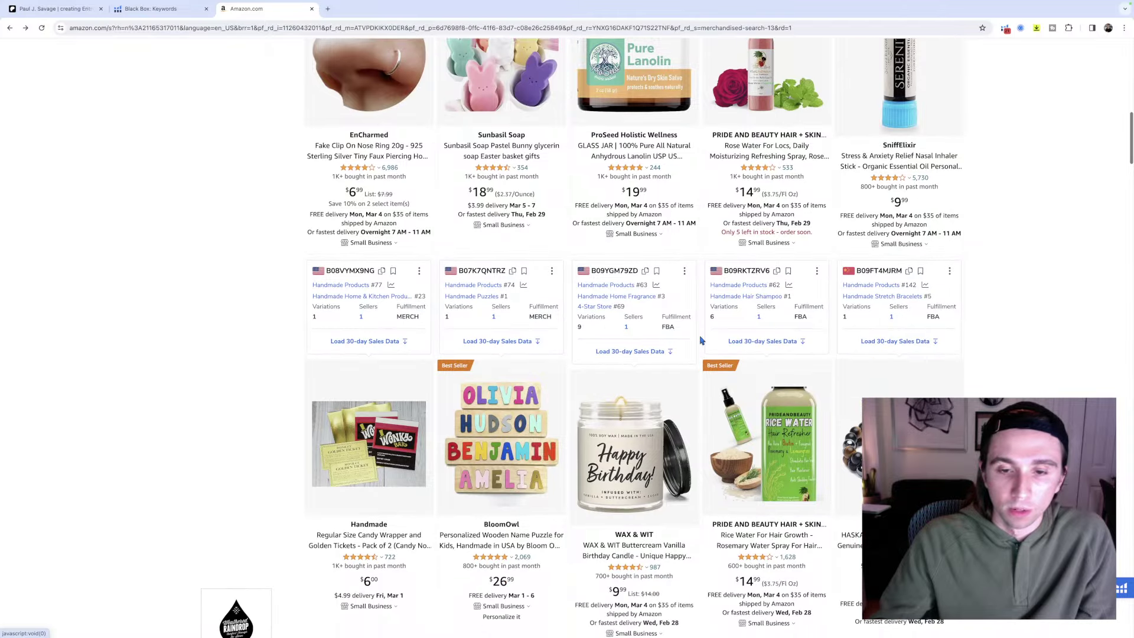
scroll(701, 339, down, 1)
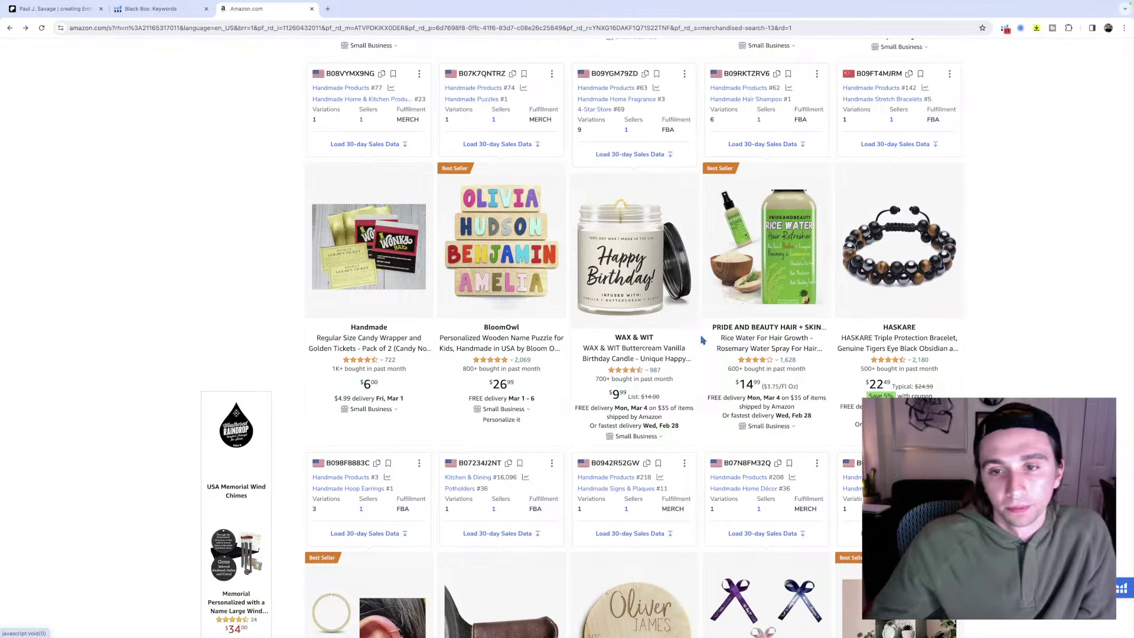
scroll(802, 322, down, 2)
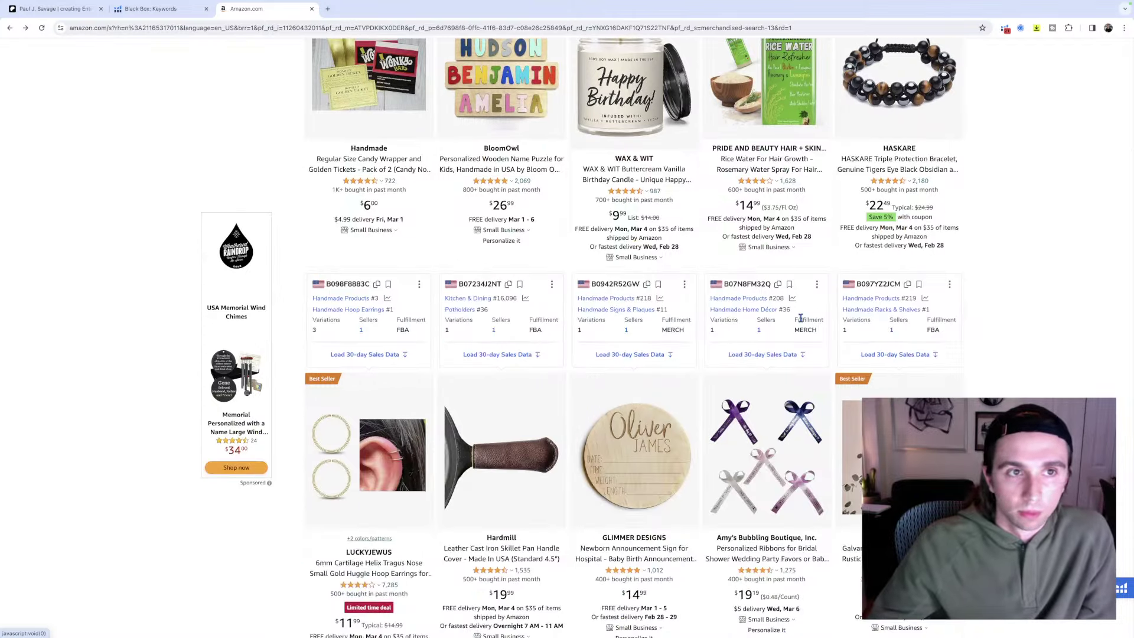
scroll(802, 321, down, 10)
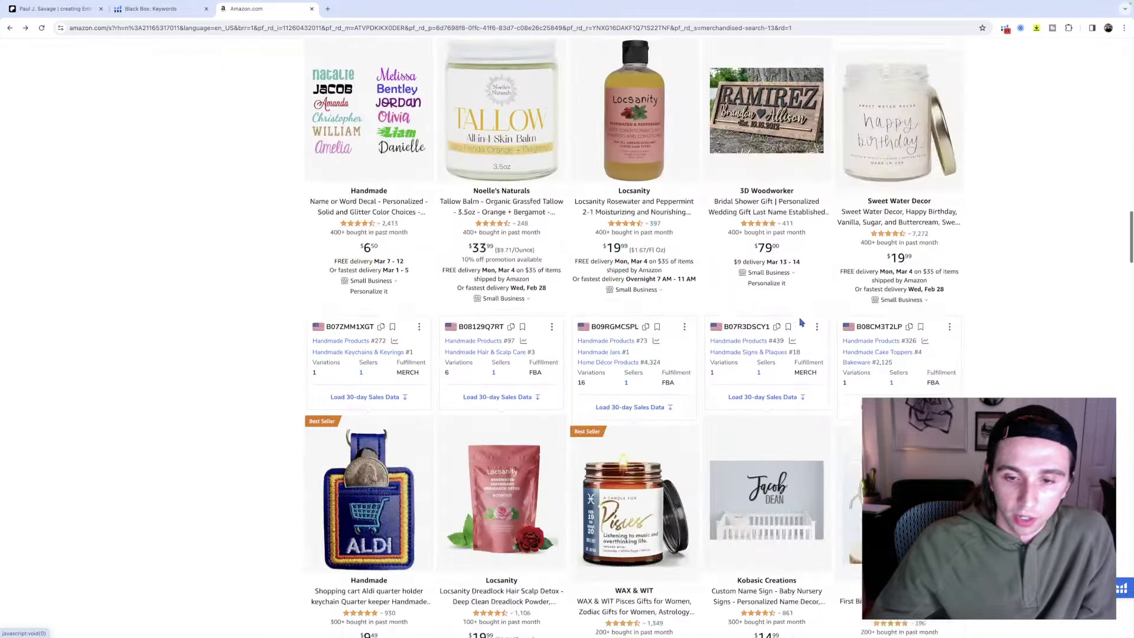